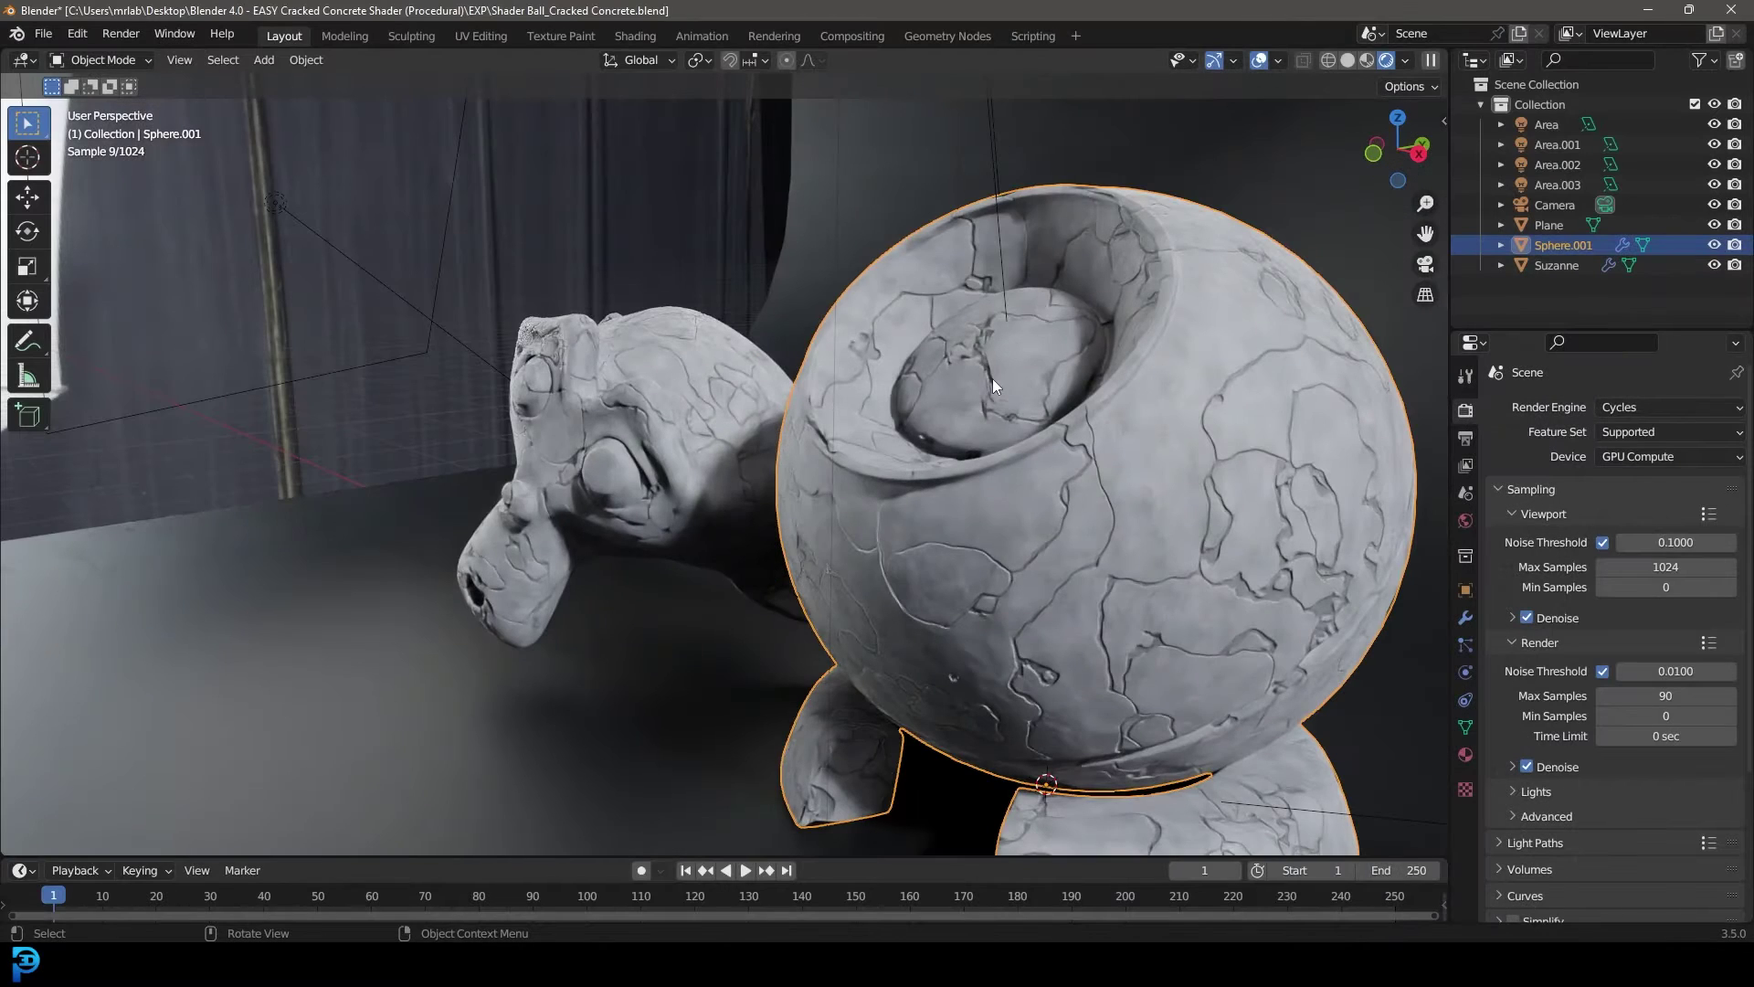
# Set the viewport shading to Solid and bring up the finished render of the cracked concrete sphere.
pyautogui.press('z')
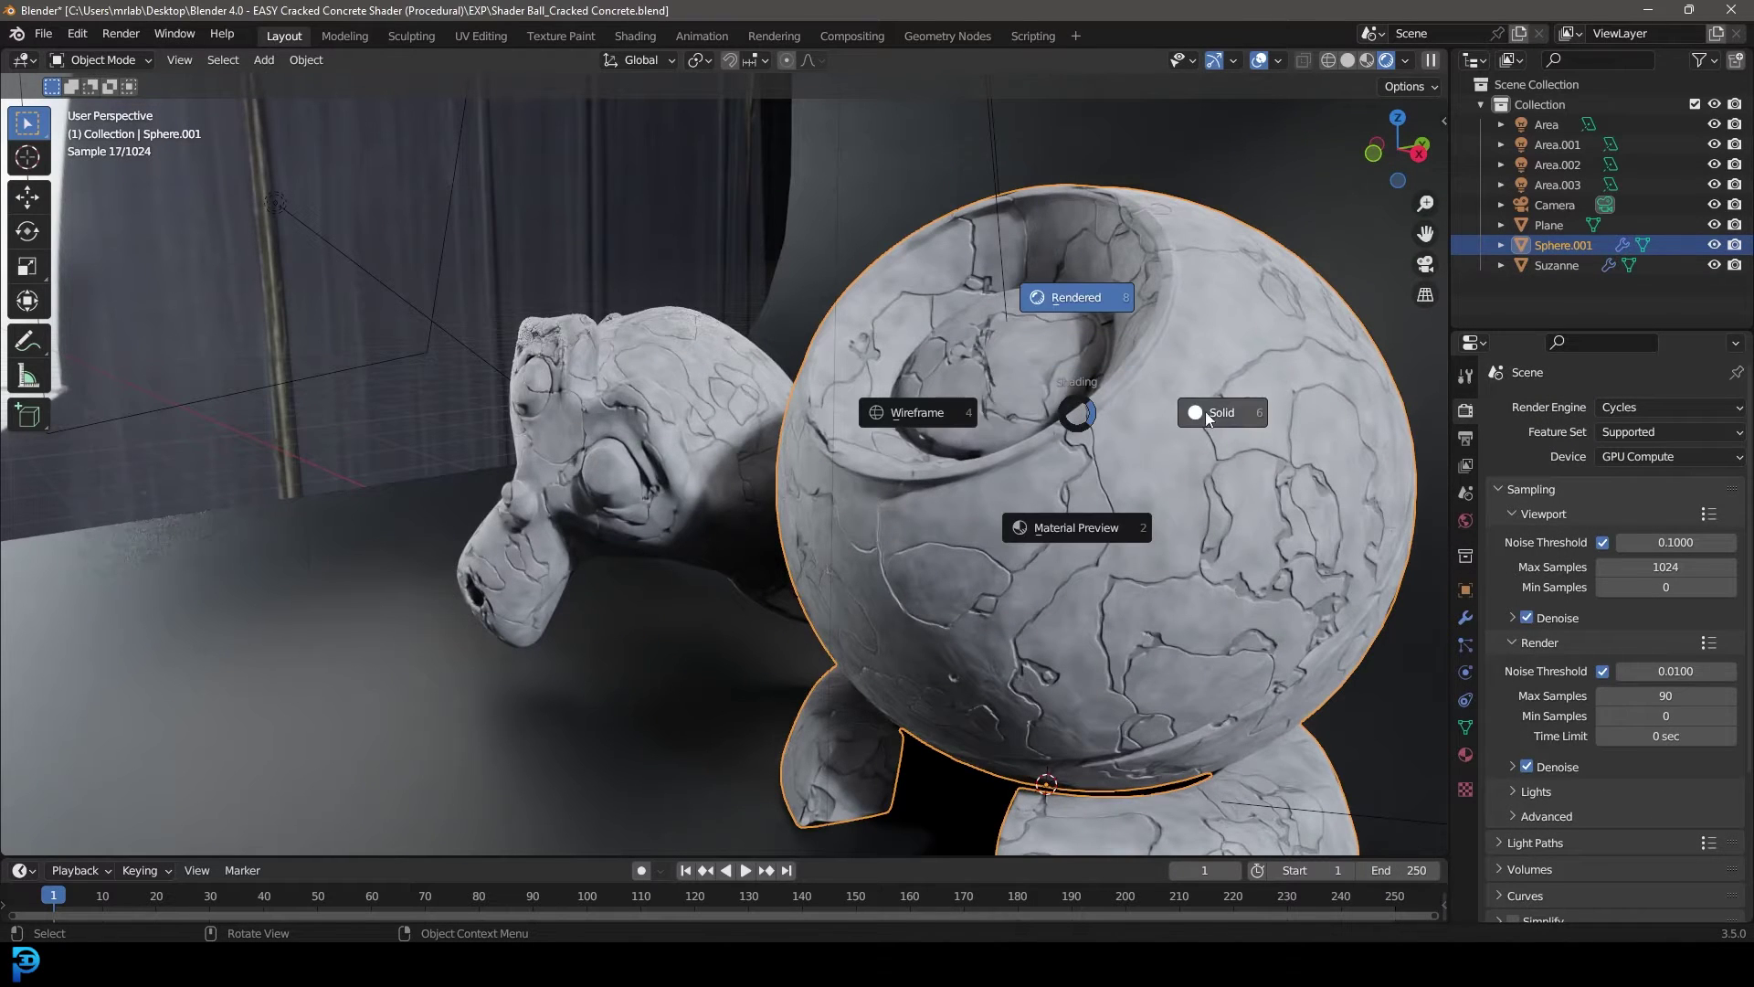
pyautogui.click(1222, 413)
pyautogui.moveTo(960, 964)
pyautogui.click(1038, 891)
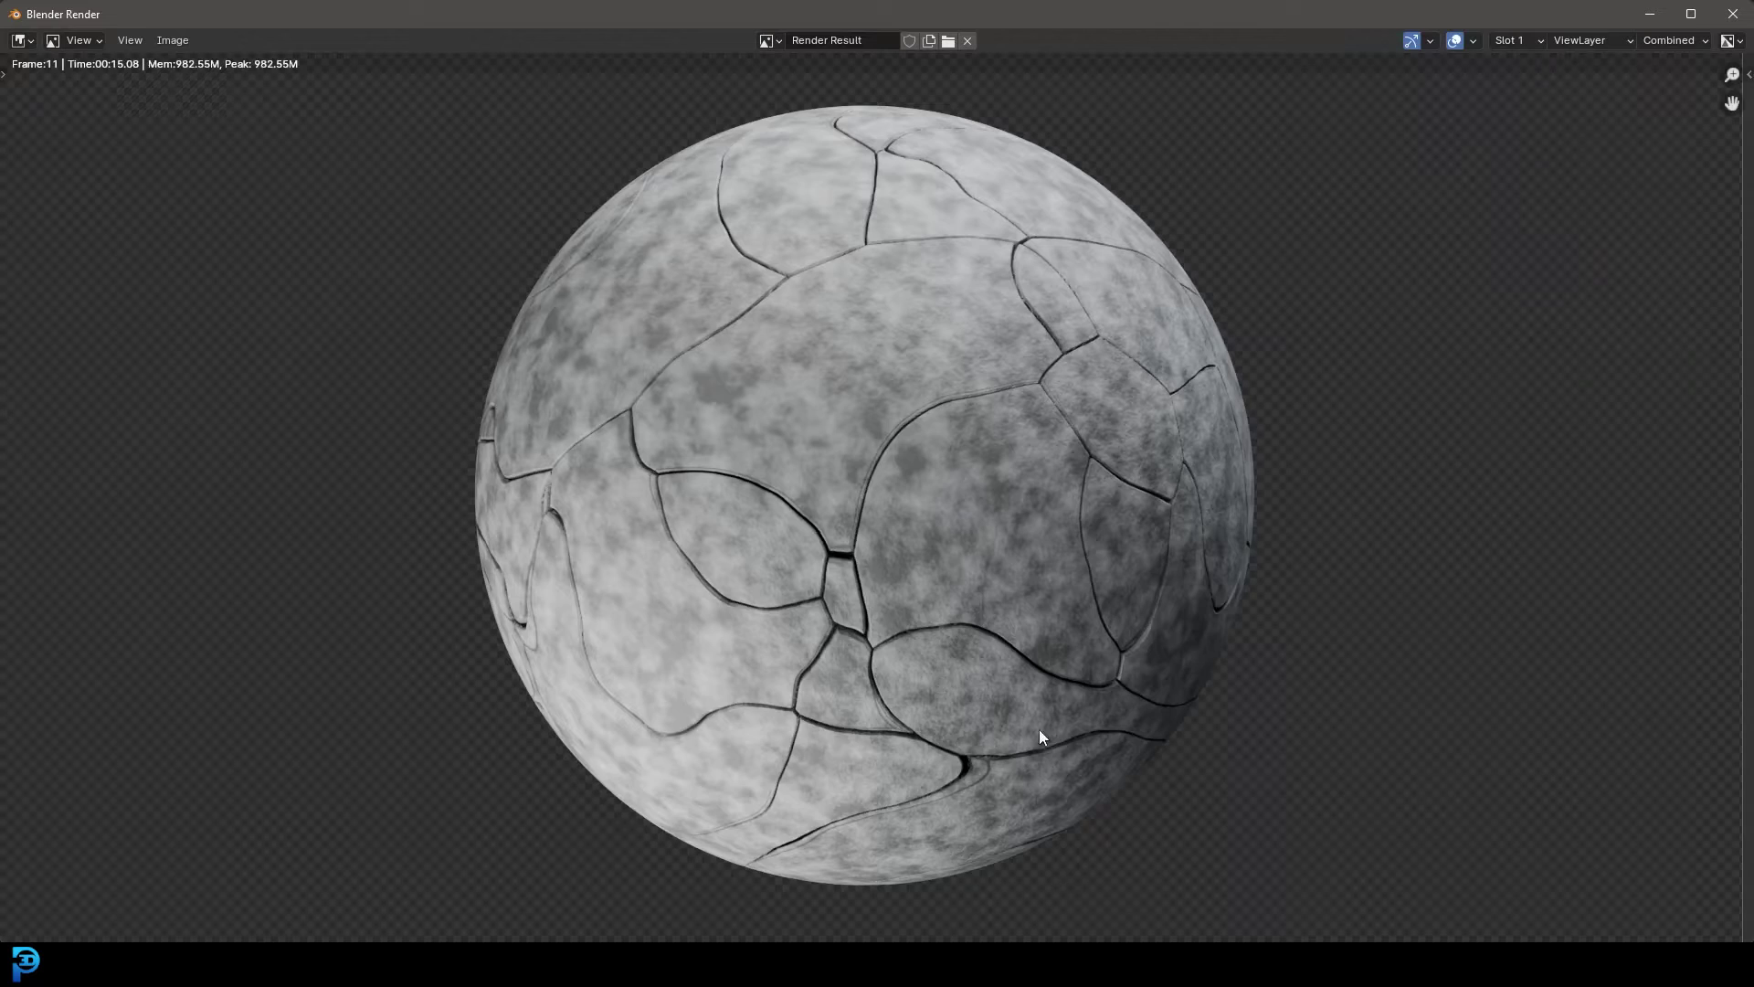
# Examine the cracks and mottled surface of the rendered concrete sphere up close, and close the render view.
pyautogui.scroll(2, 1017, 416)
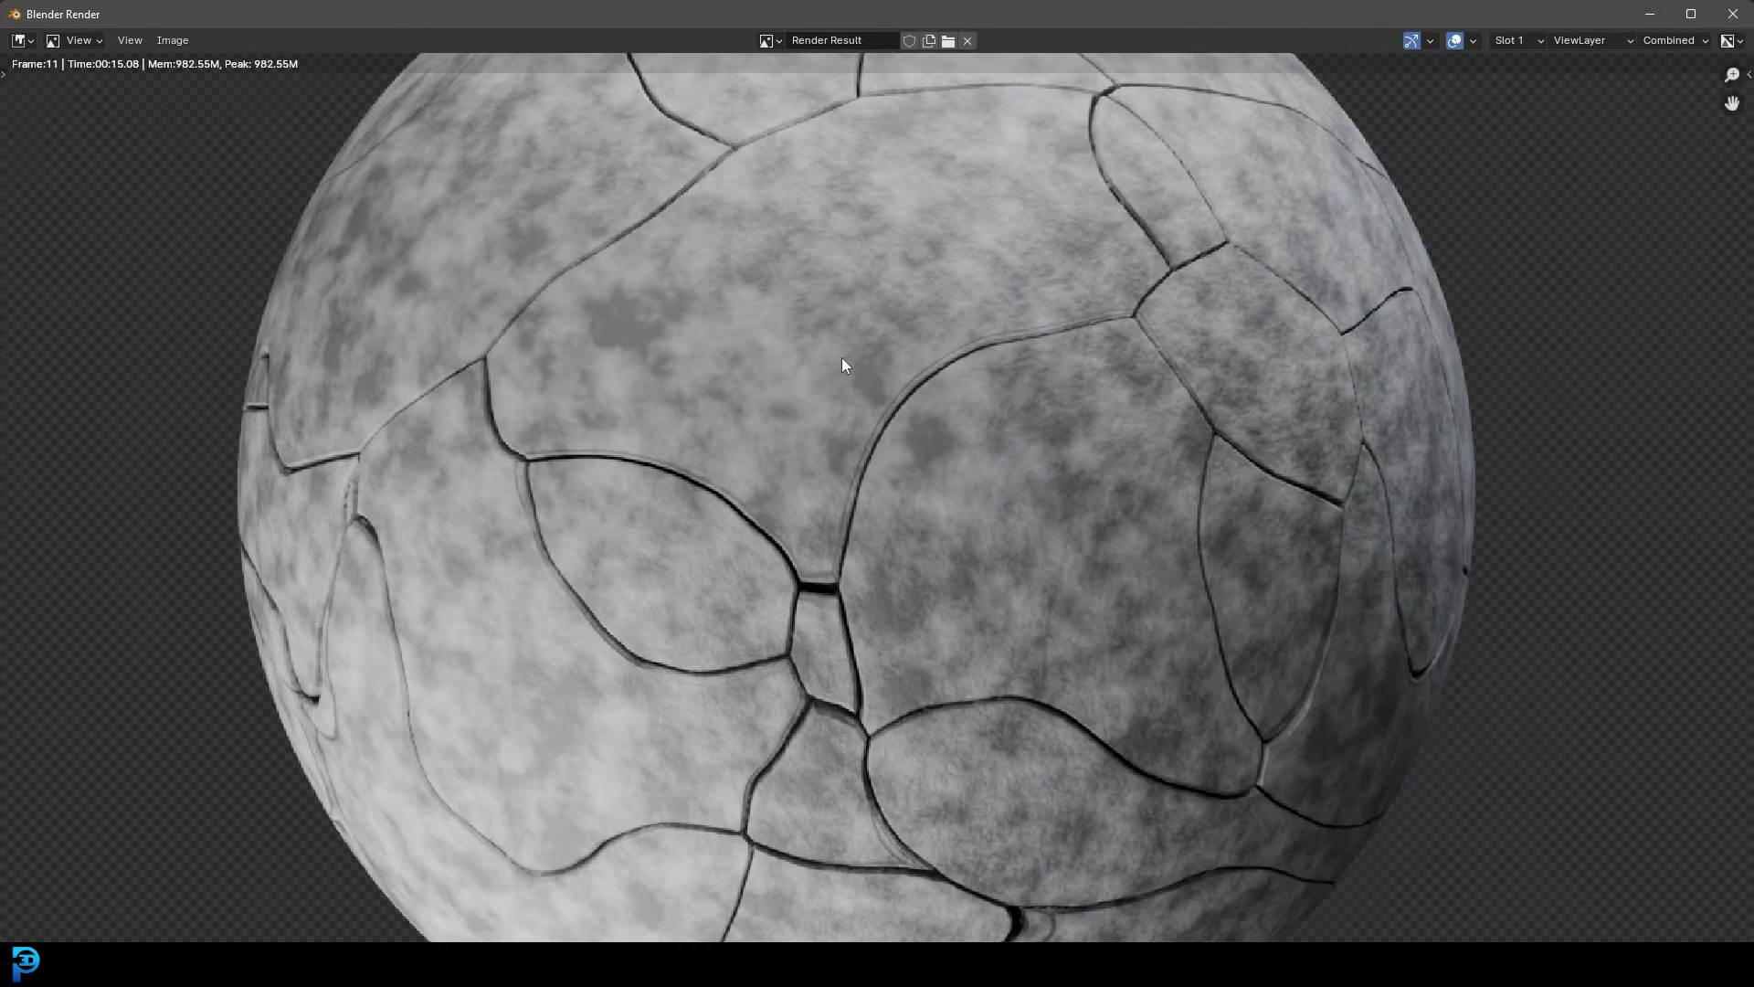
pyautogui.scroll(-2, 809, 416)
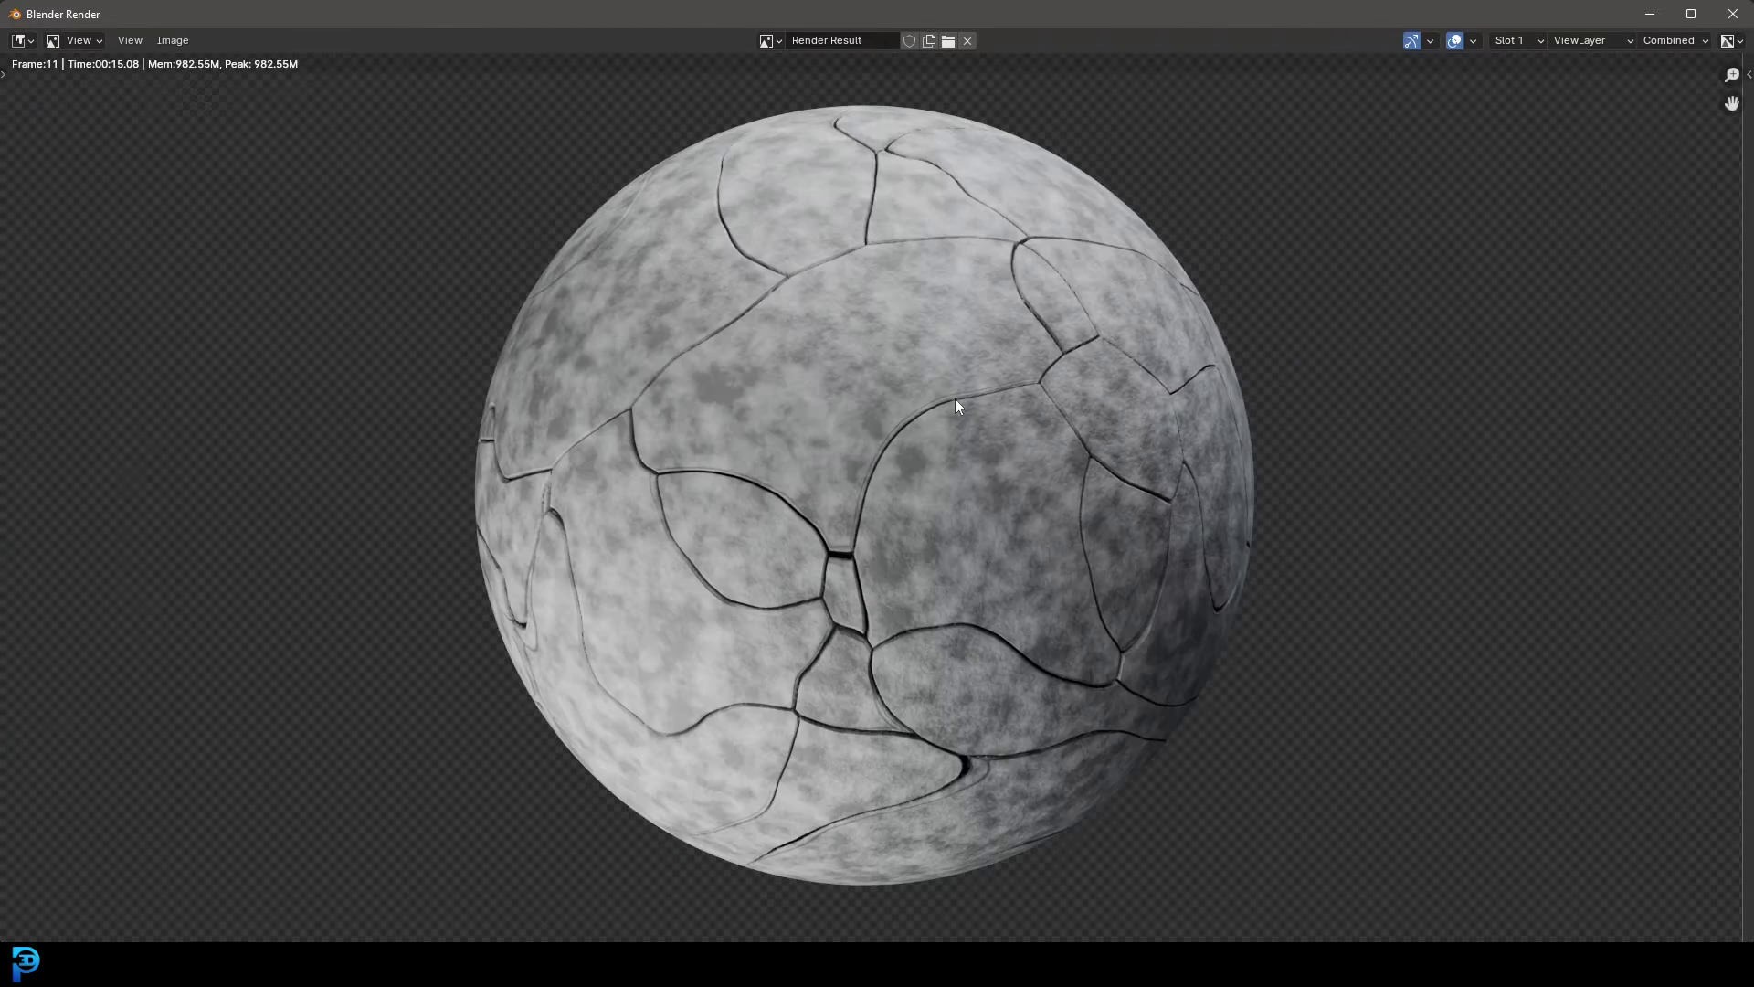
pyautogui.scroll(-1, 953, 402)
pyautogui.scroll(2, 956, 399)
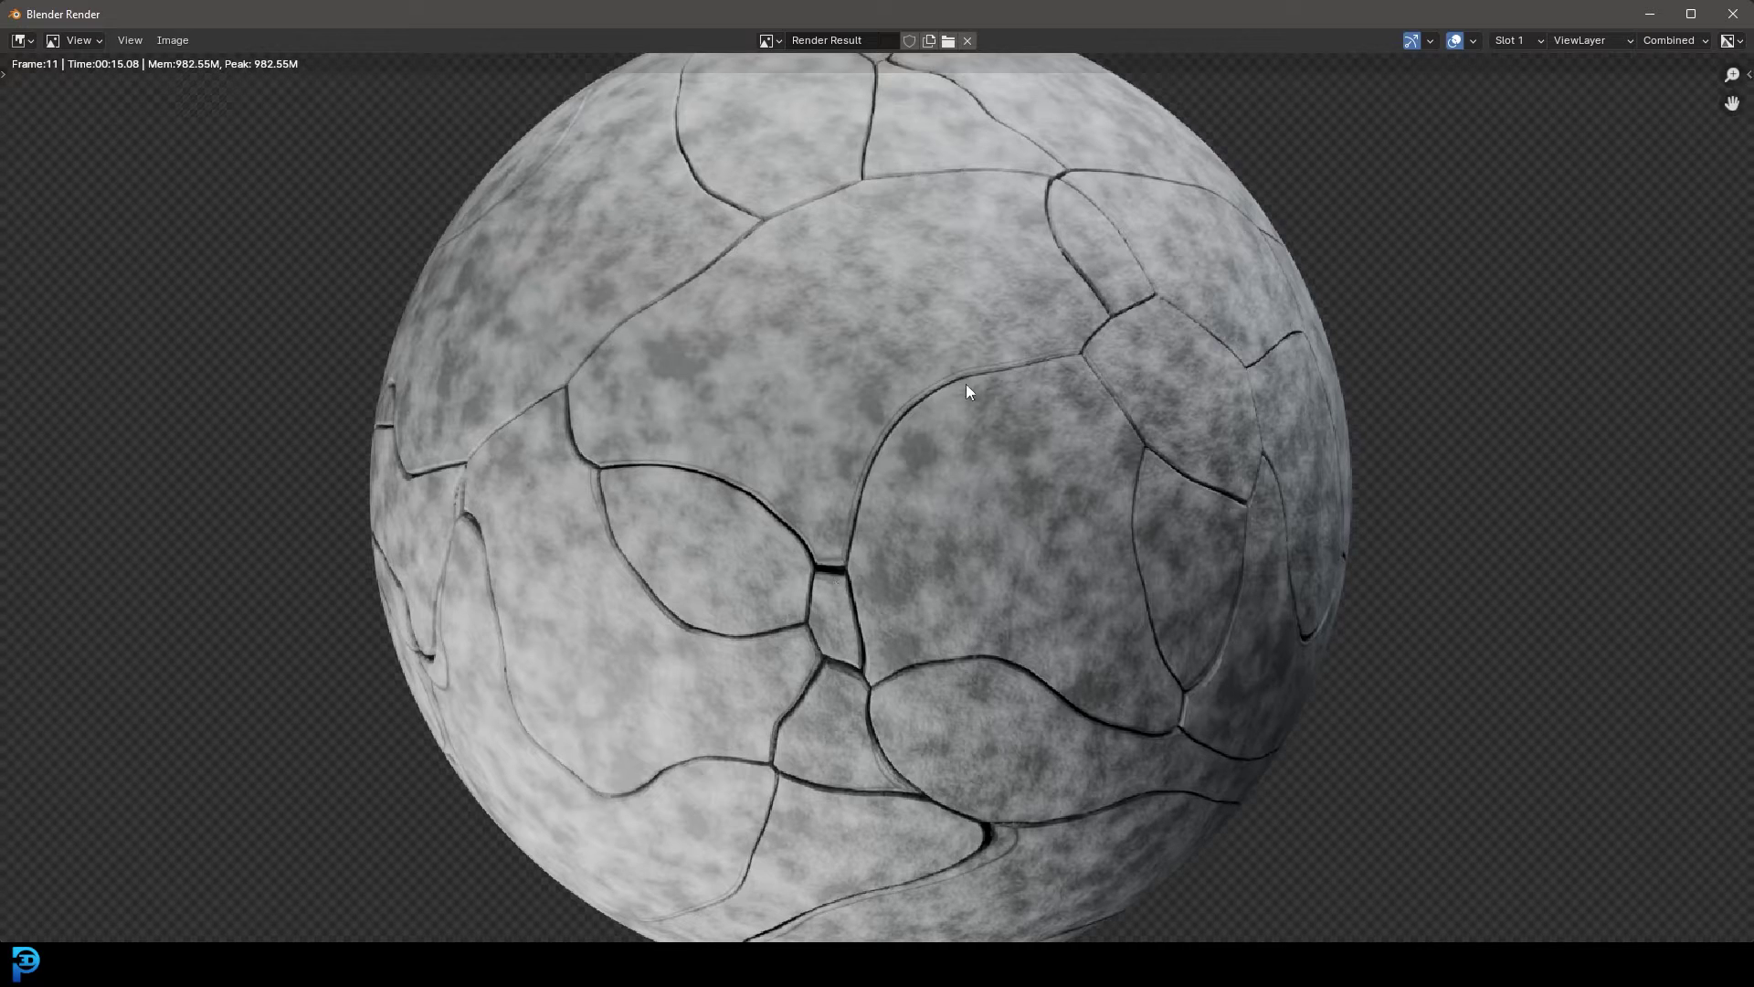
pyautogui.scroll(-1, 801, 248)
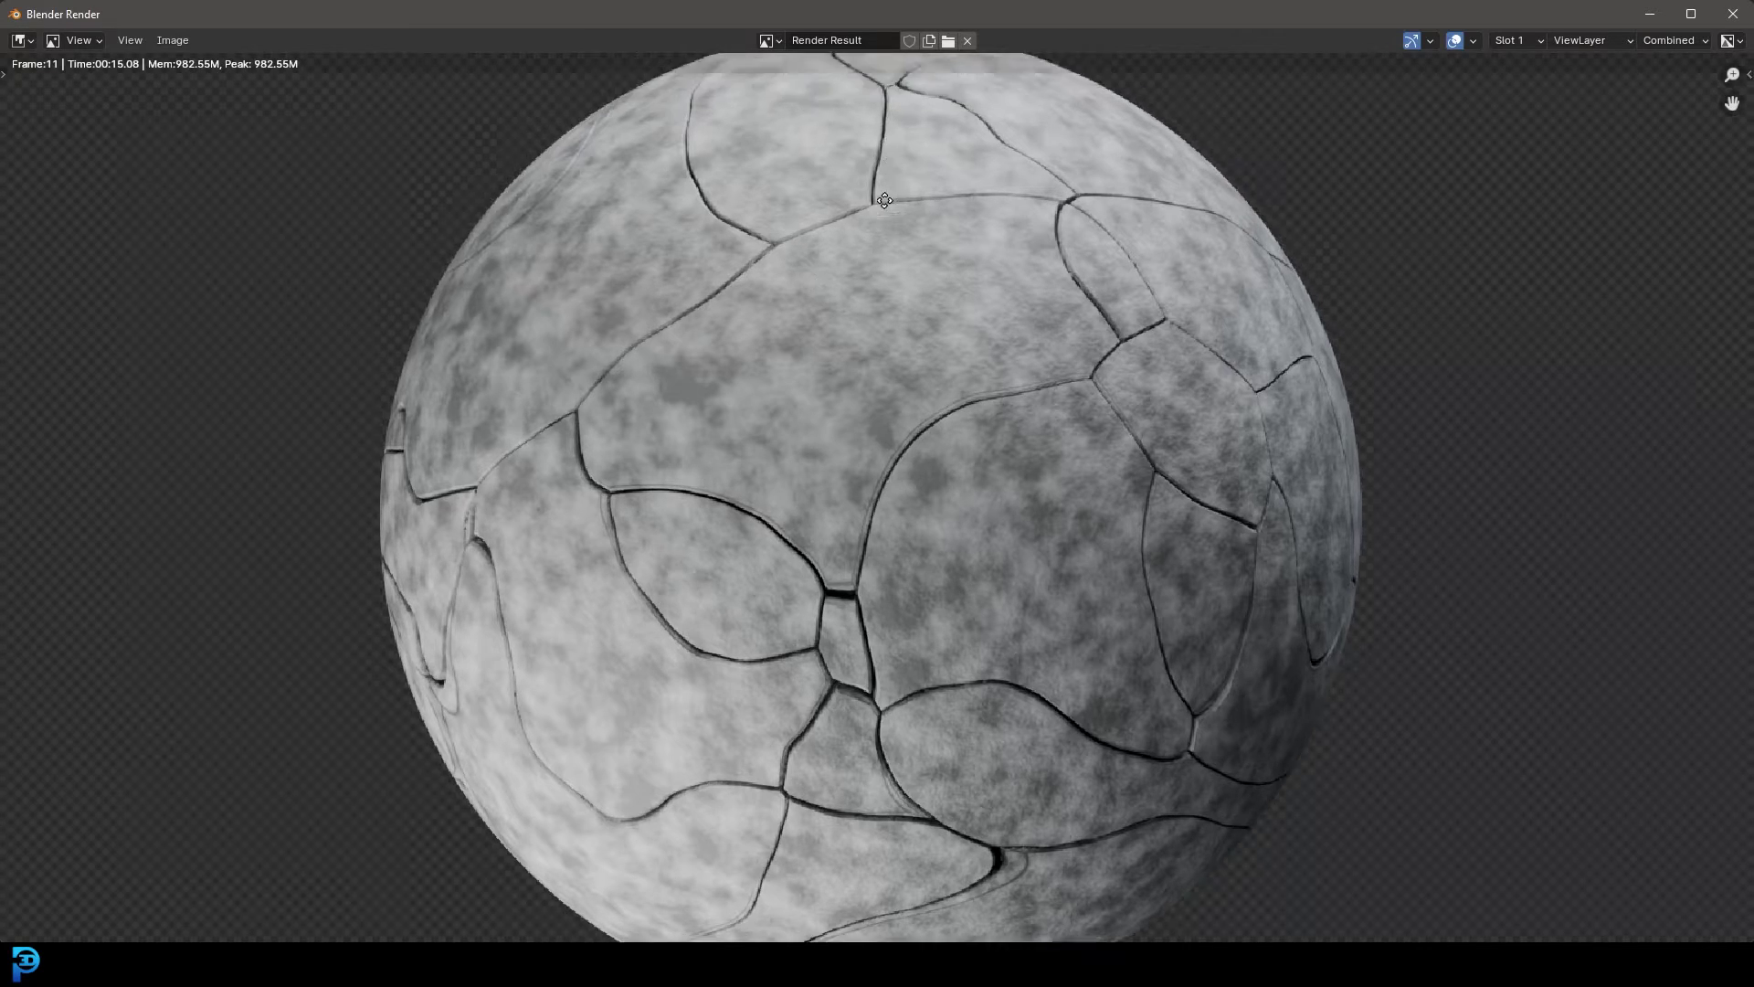
pyautogui.scroll(2, 892, 299)
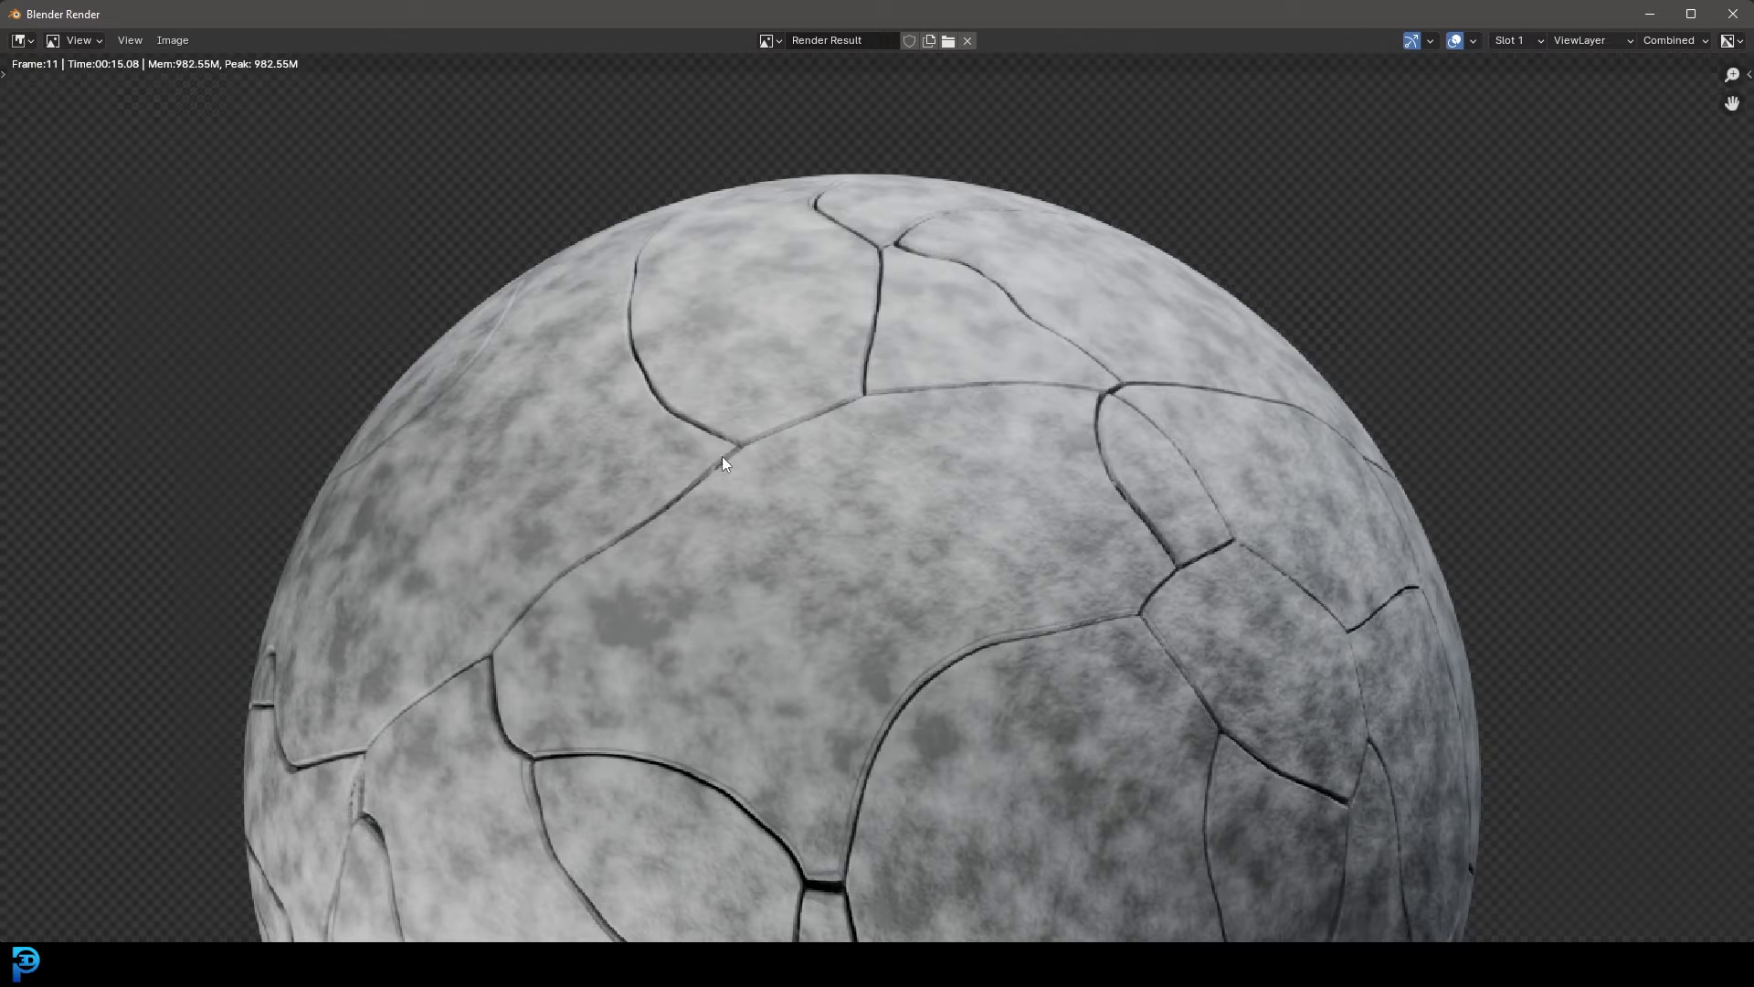
pyautogui.scroll(-2, 722, 462)
pyautogui.scroll(3, 805, 448)
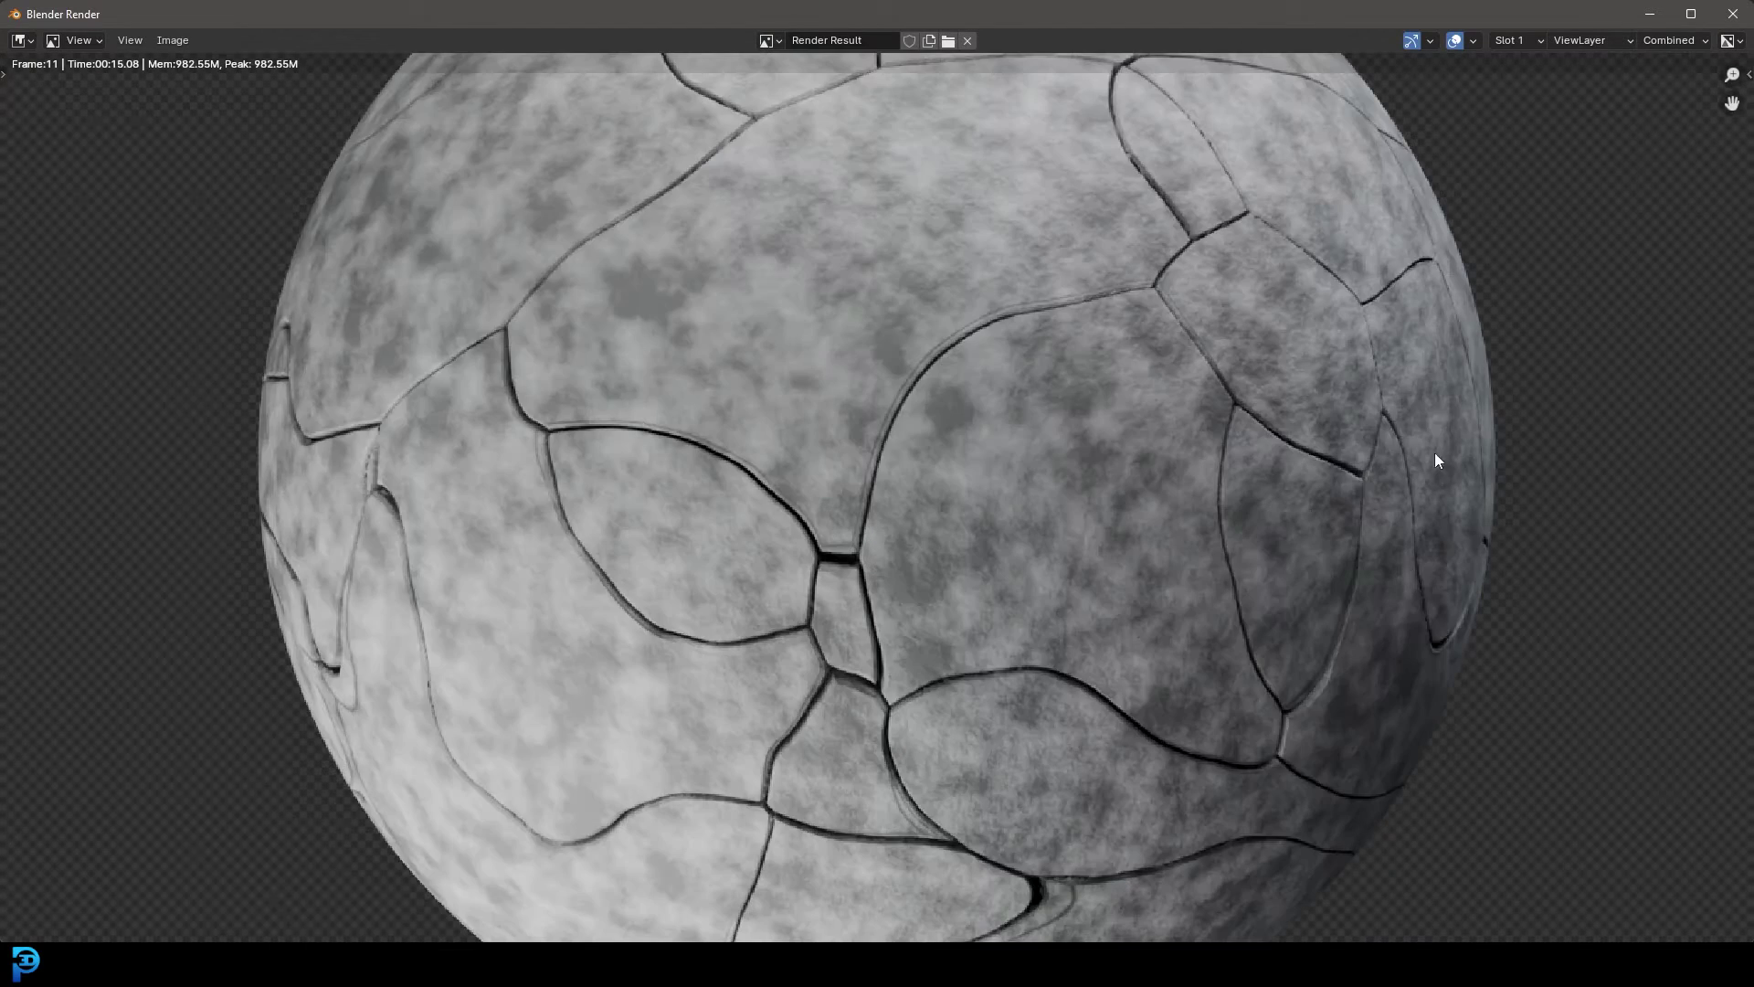
pyautogui.scroll(-2, 1158, 379)
pyautogui.moveTo(1016, 297); pyautogui.dragTo(941, 367, button='middle')
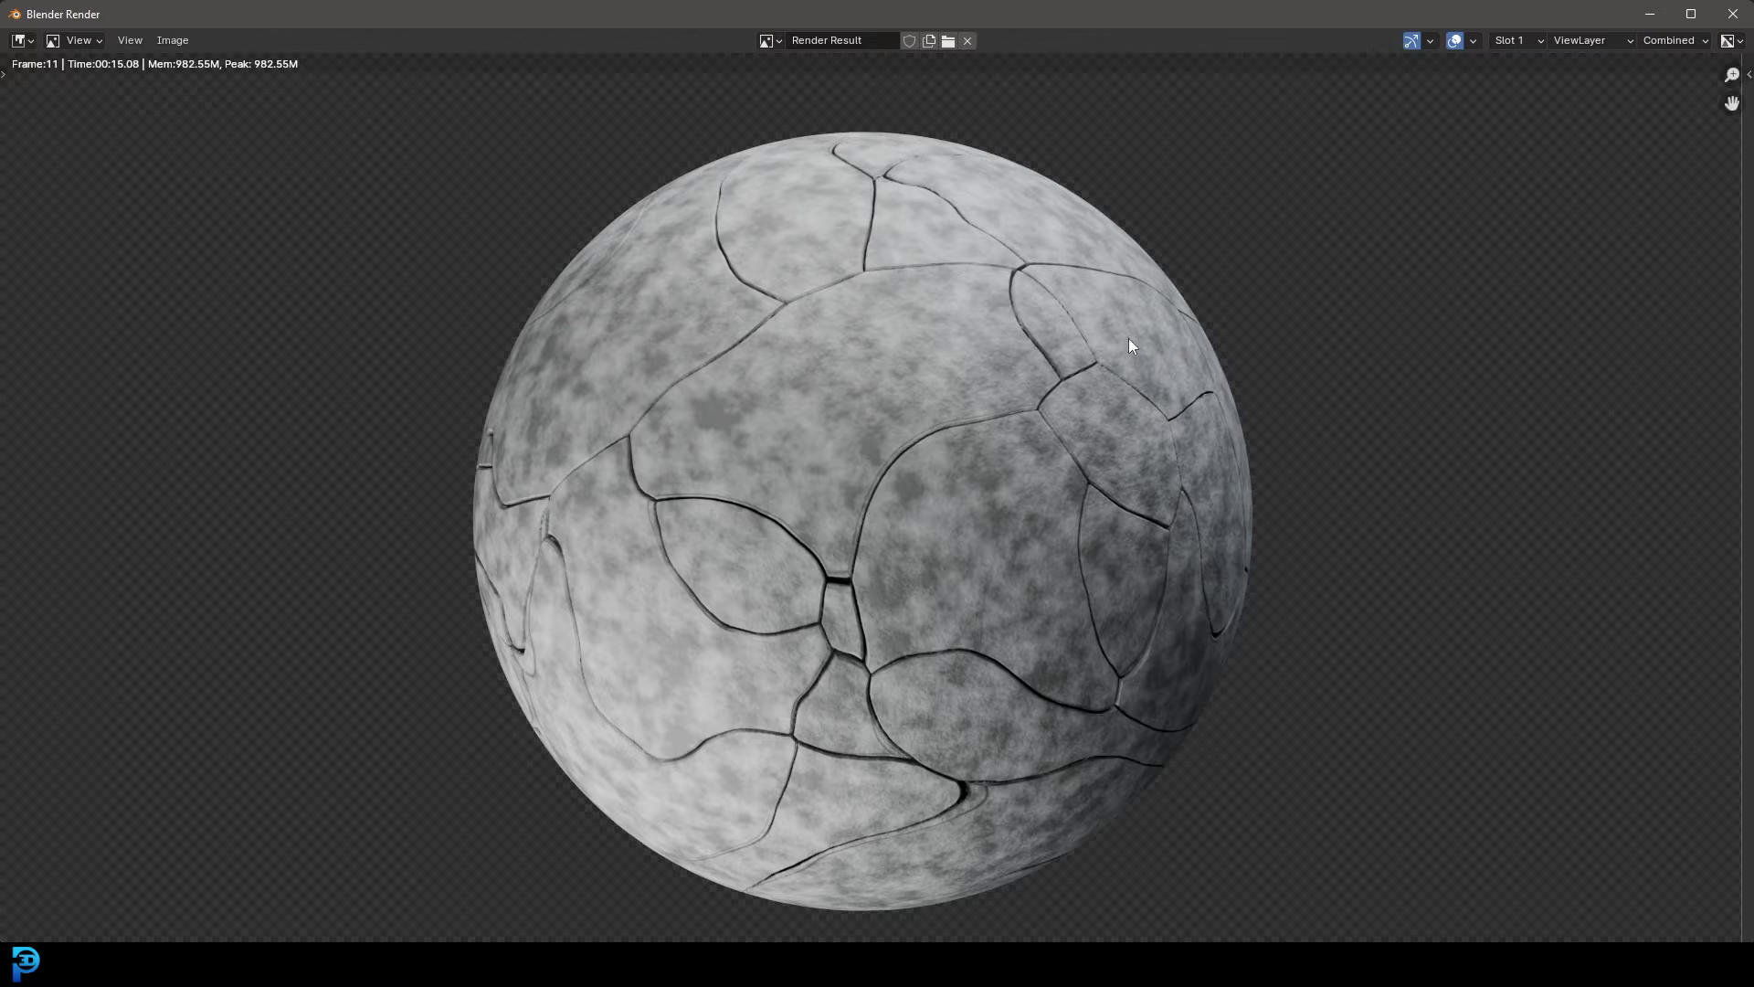
pyautogui.press('Escape')
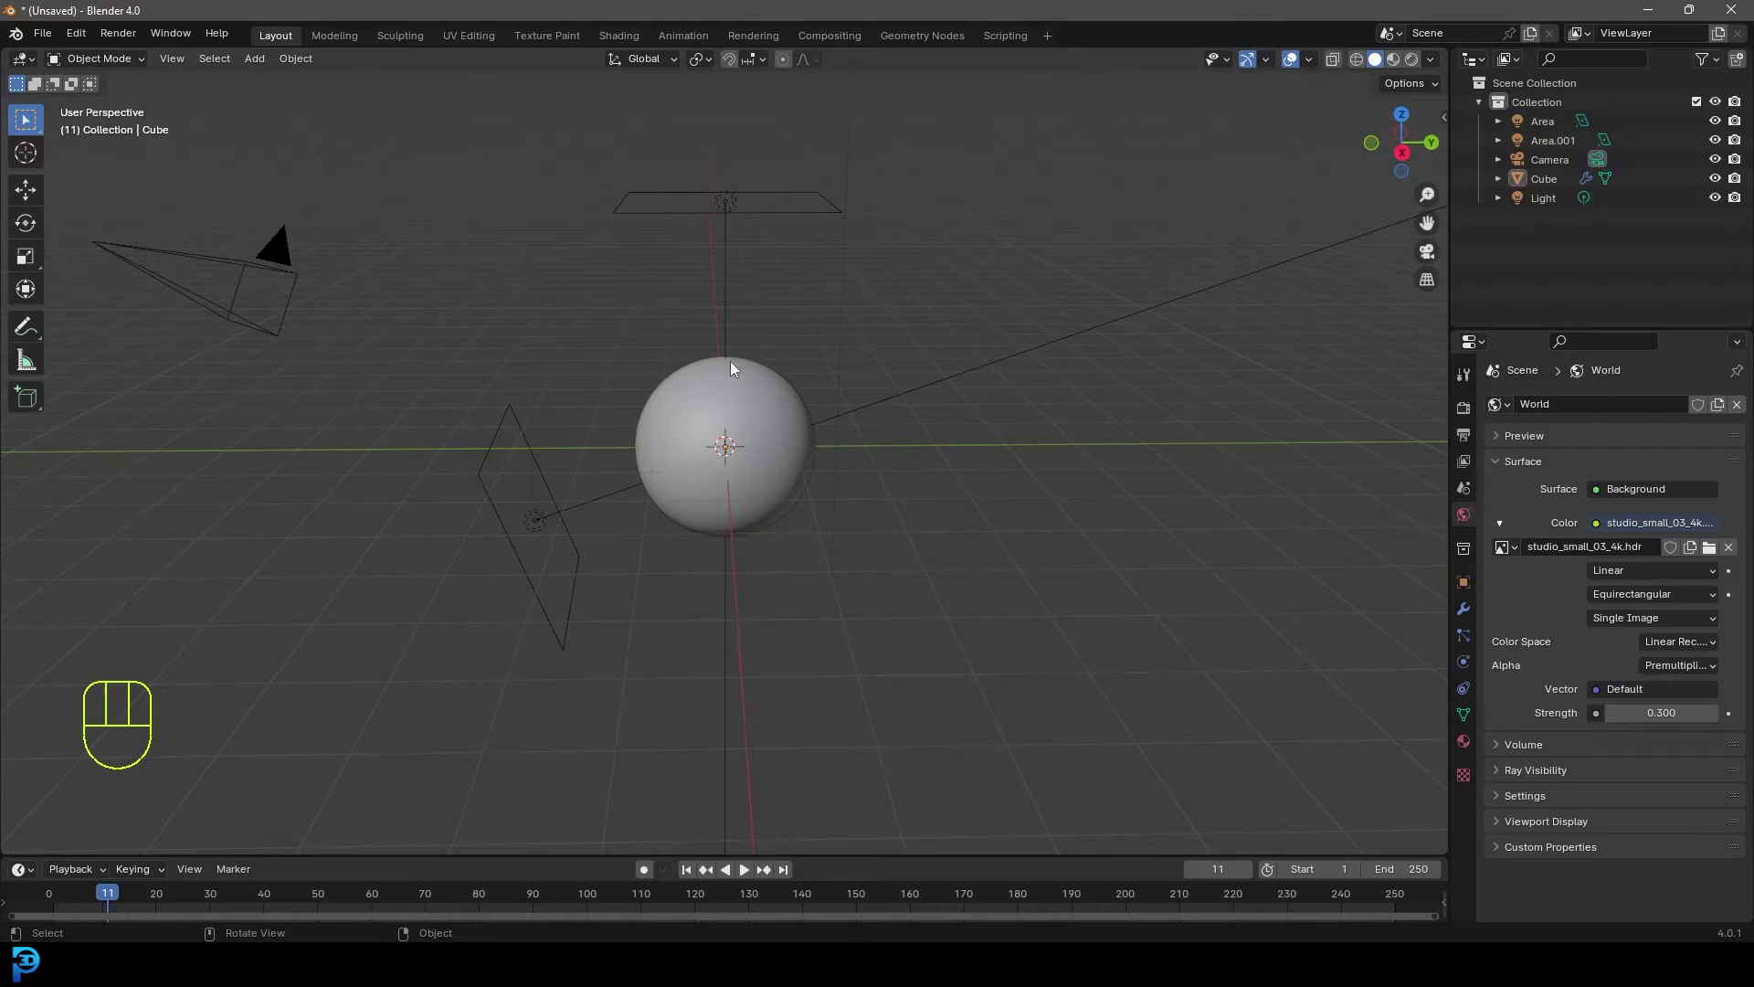
# Inspect the sphere's mesh topology in Edit Mode and its modifiers.
pyautogui.click(747, 361)
pyautogui.scroll(3, 775, 380)
pyautogui.moveTo(713, 368); pyautogui.dragTo(839, 317, button='middle')
pyautogui.press('Tab')
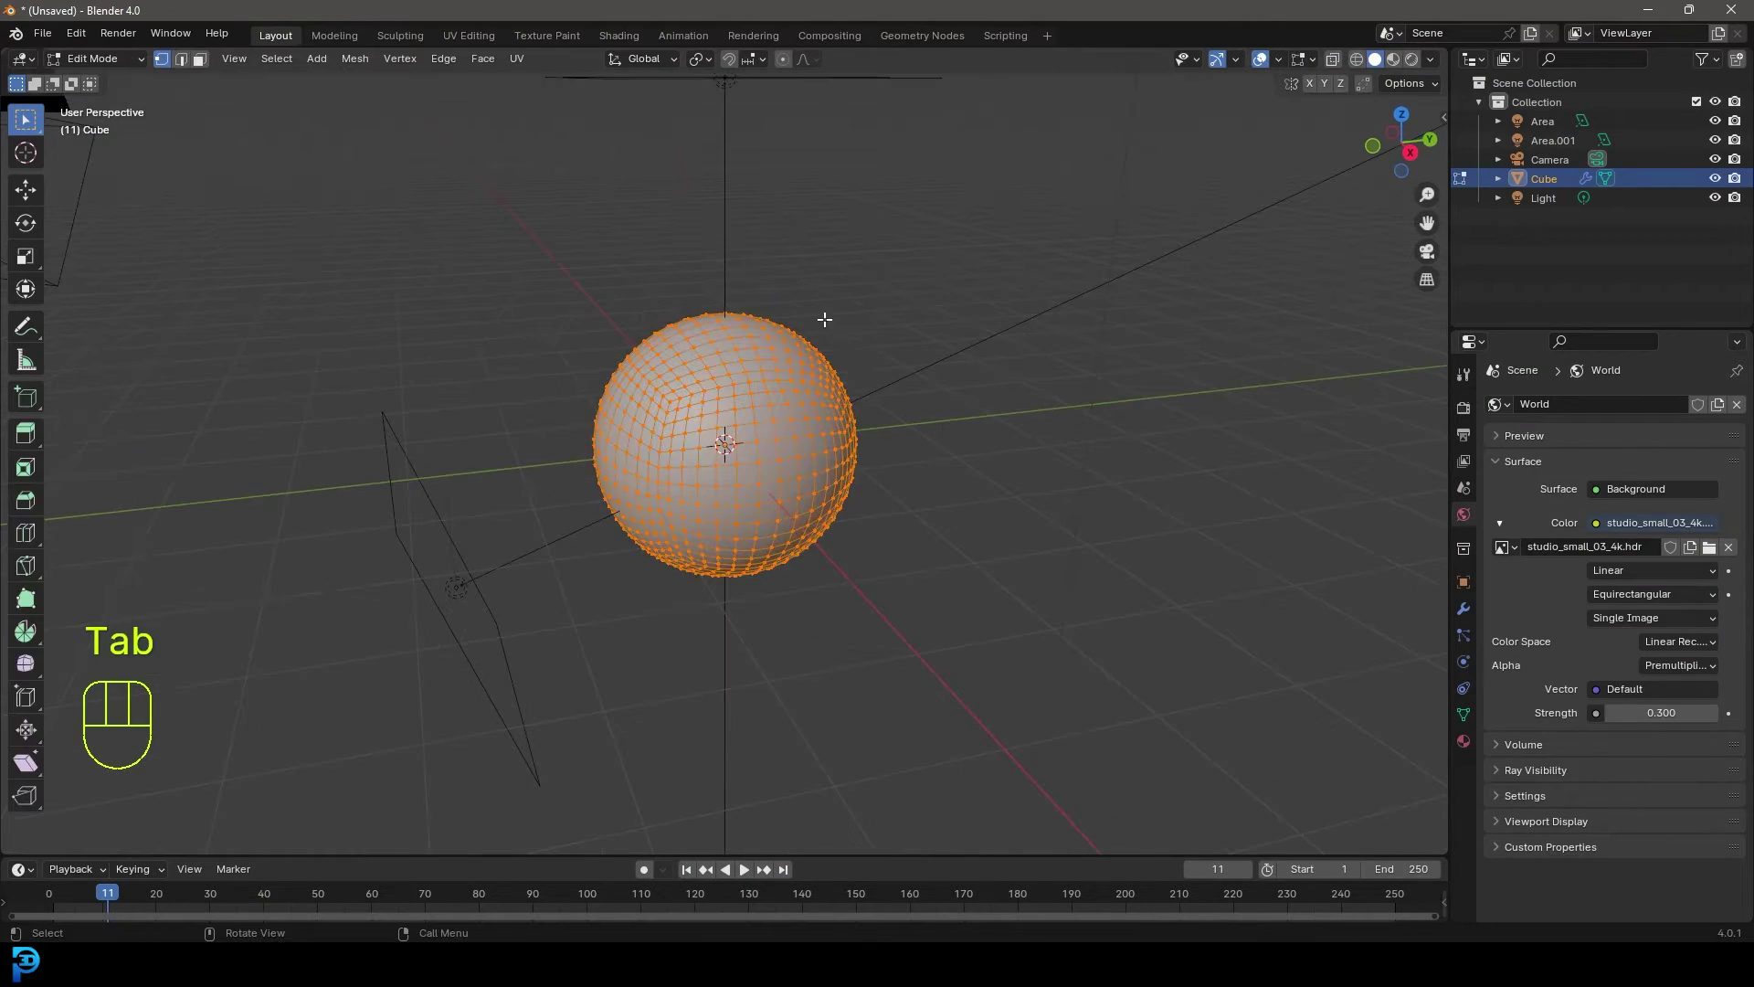
pyautogui.press('Tab')
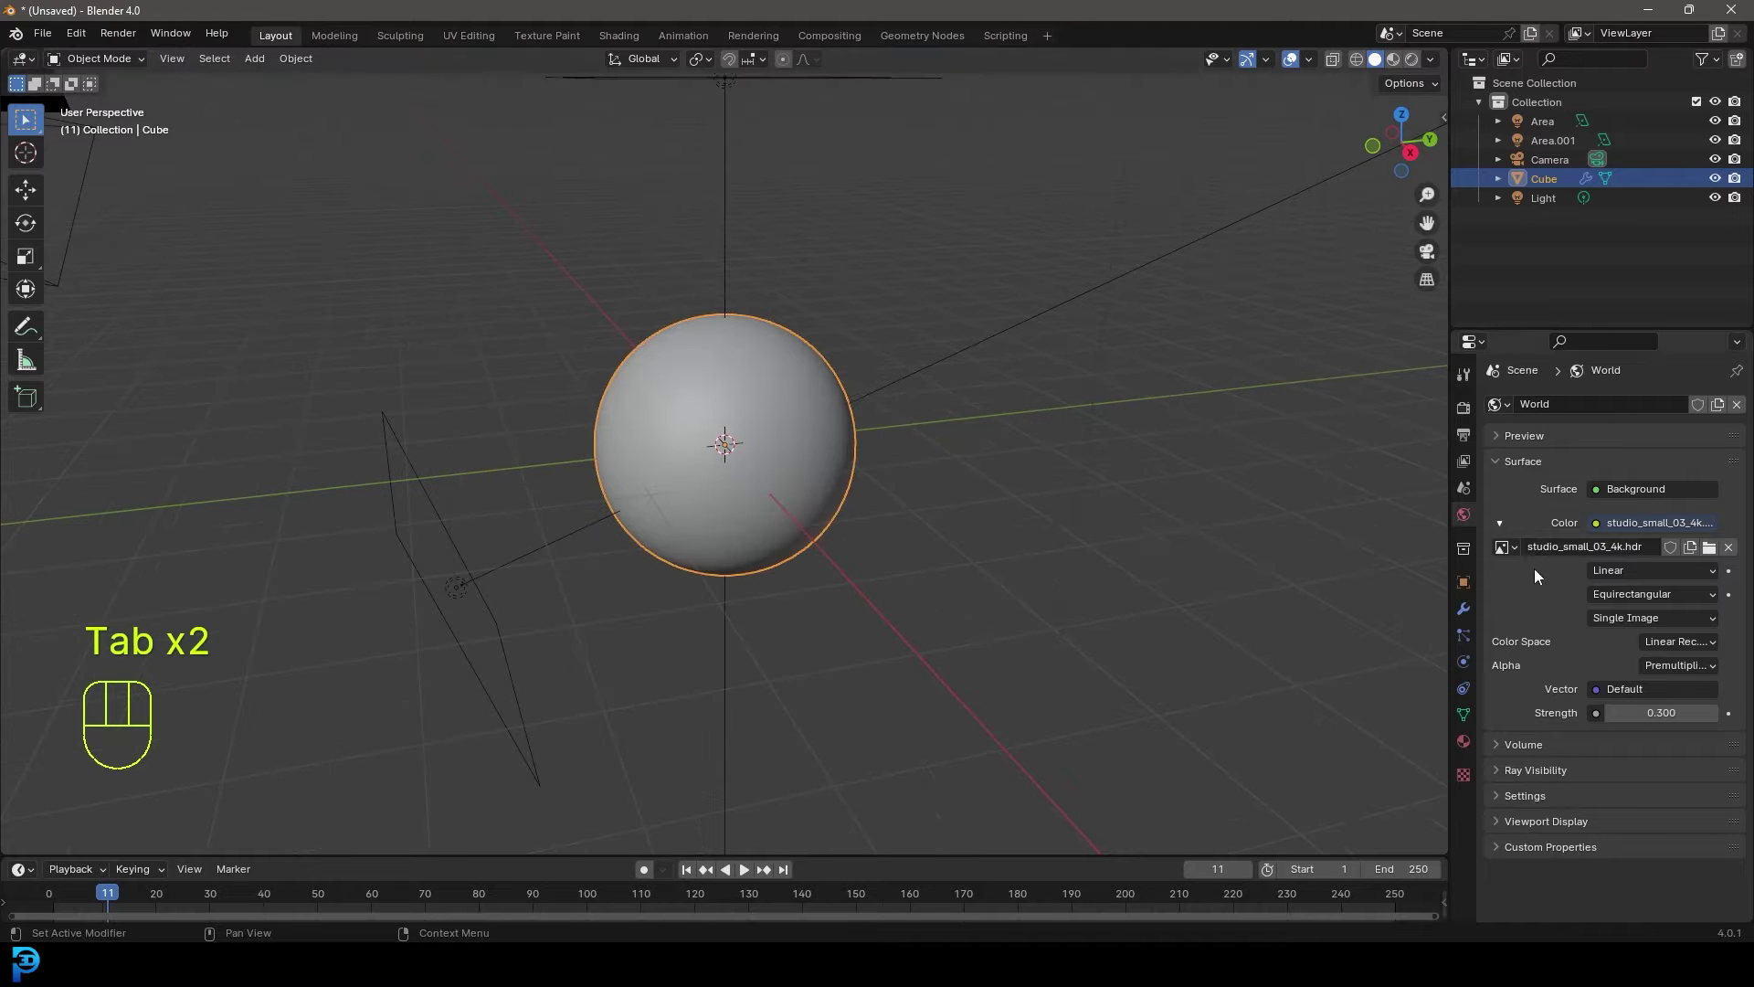
pyautogui.click(1464, 609)
pyautogui.scroll(-3, 745, 379)
pyautogui.moveTo(584, 462); pyautogui.dragTo(671, 451, button='middle')
# Inspect the area light above the sphere, the Cycles render settings and the camera.
pyautogui.click(696, 238)
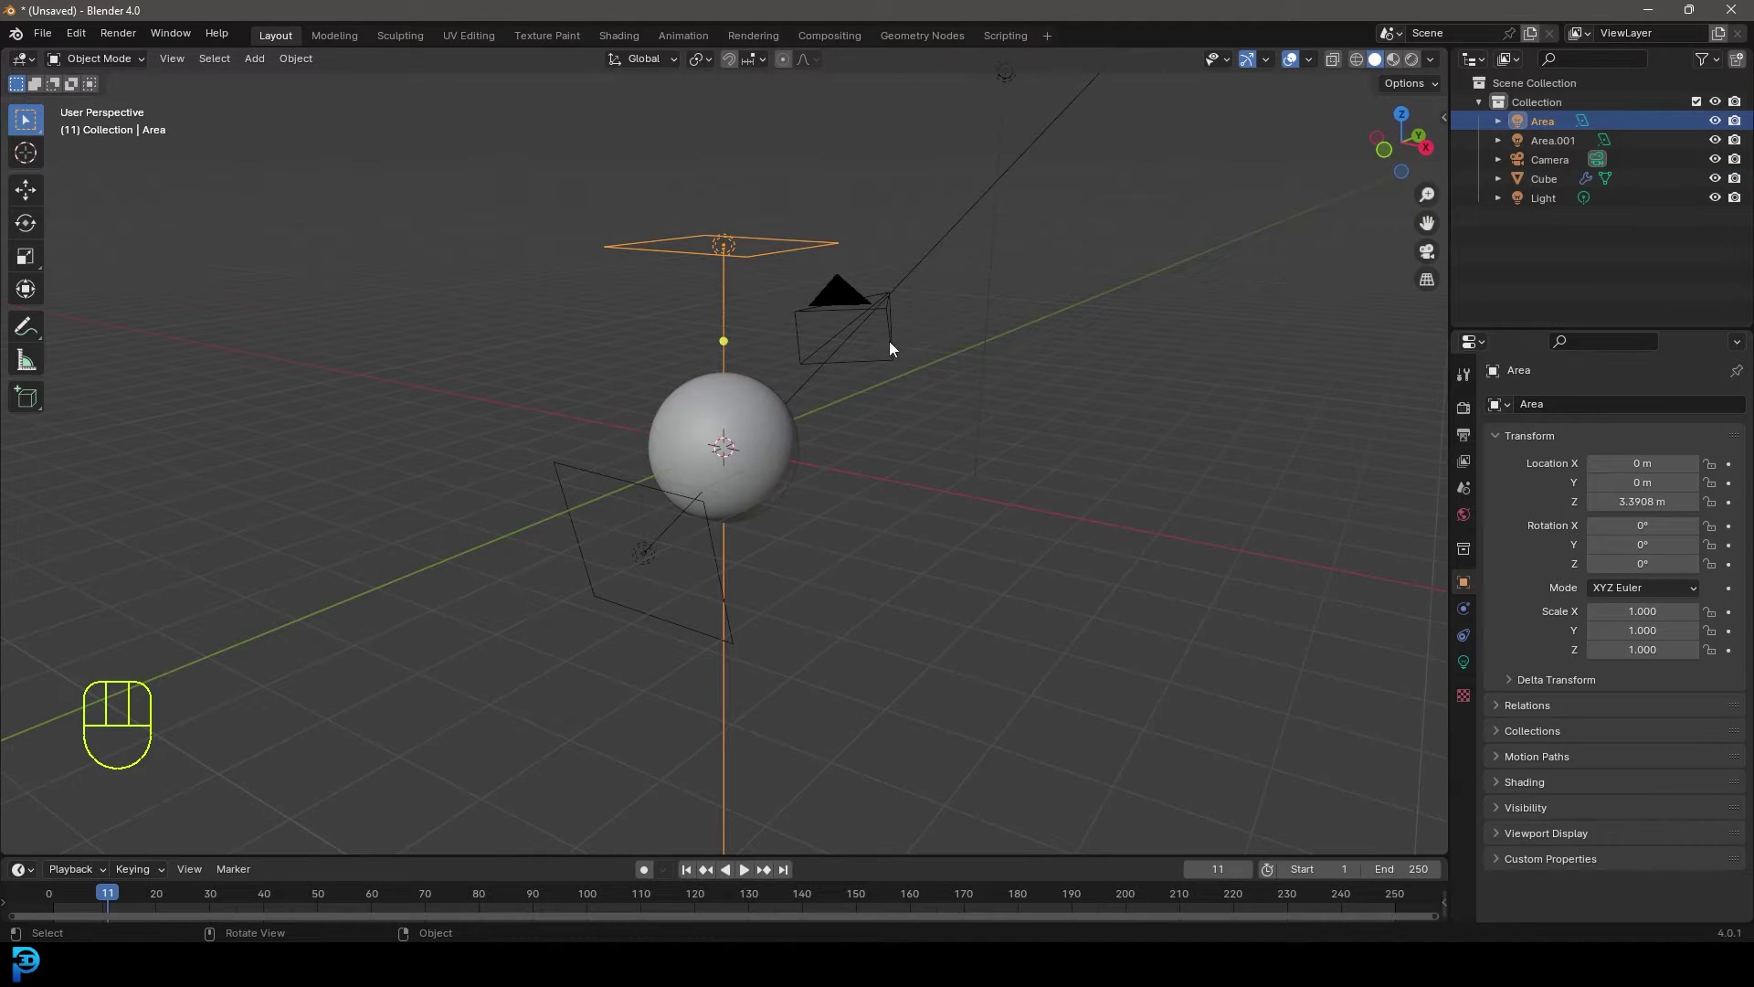
pyautogui.click(1464, 407)
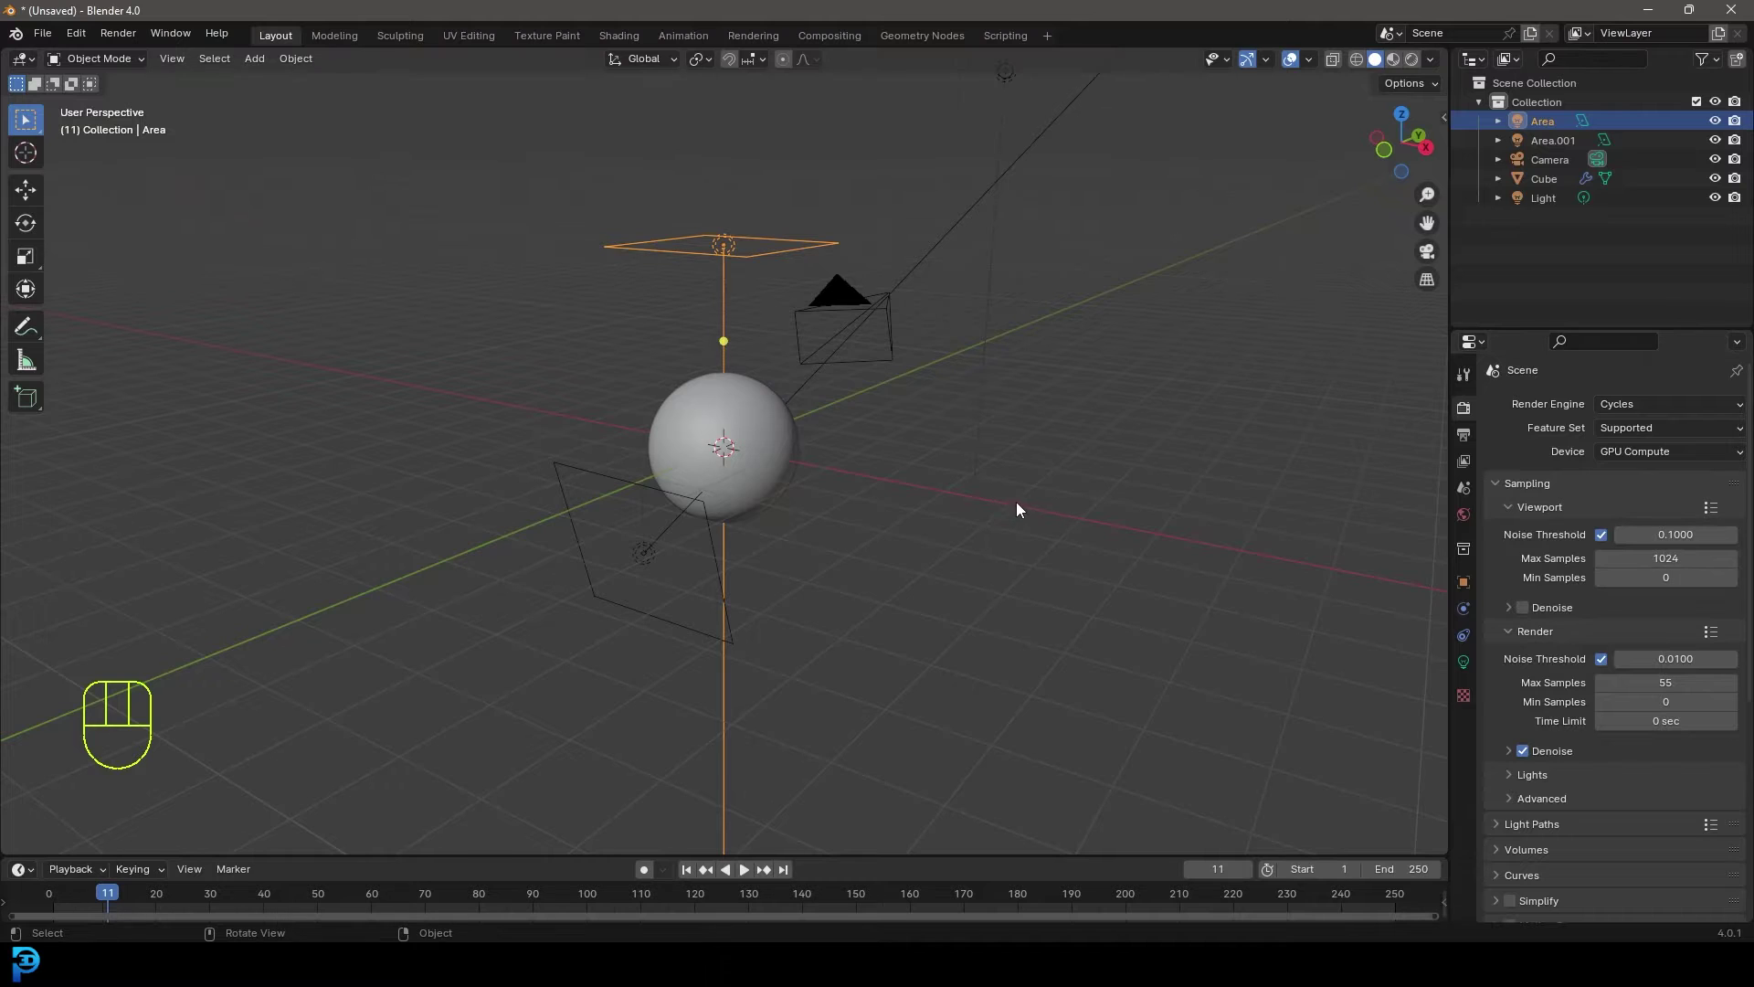
pyautogui.moveTo(1016, 503); pyautogui.dragTo(960, 509, button='middle')
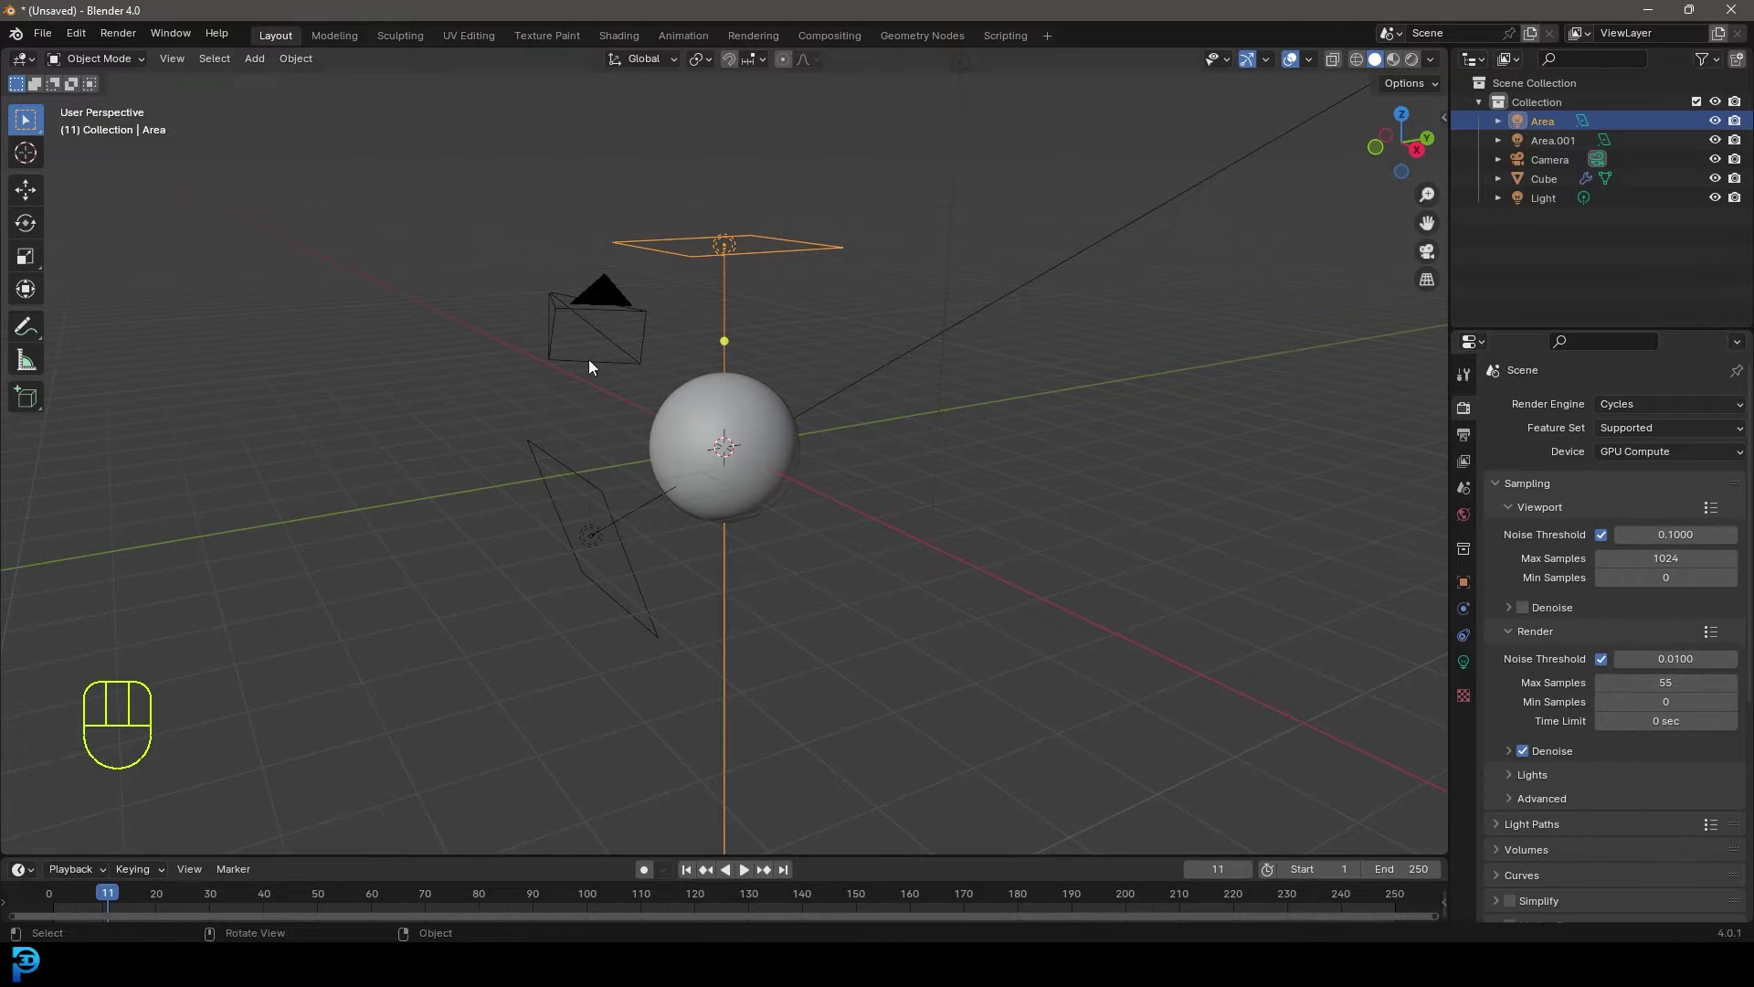
pyautogui.moveTo(588, 359); pyautogui.dragTo(709, 403, button='middle')
pyautogui.press('KP_0')
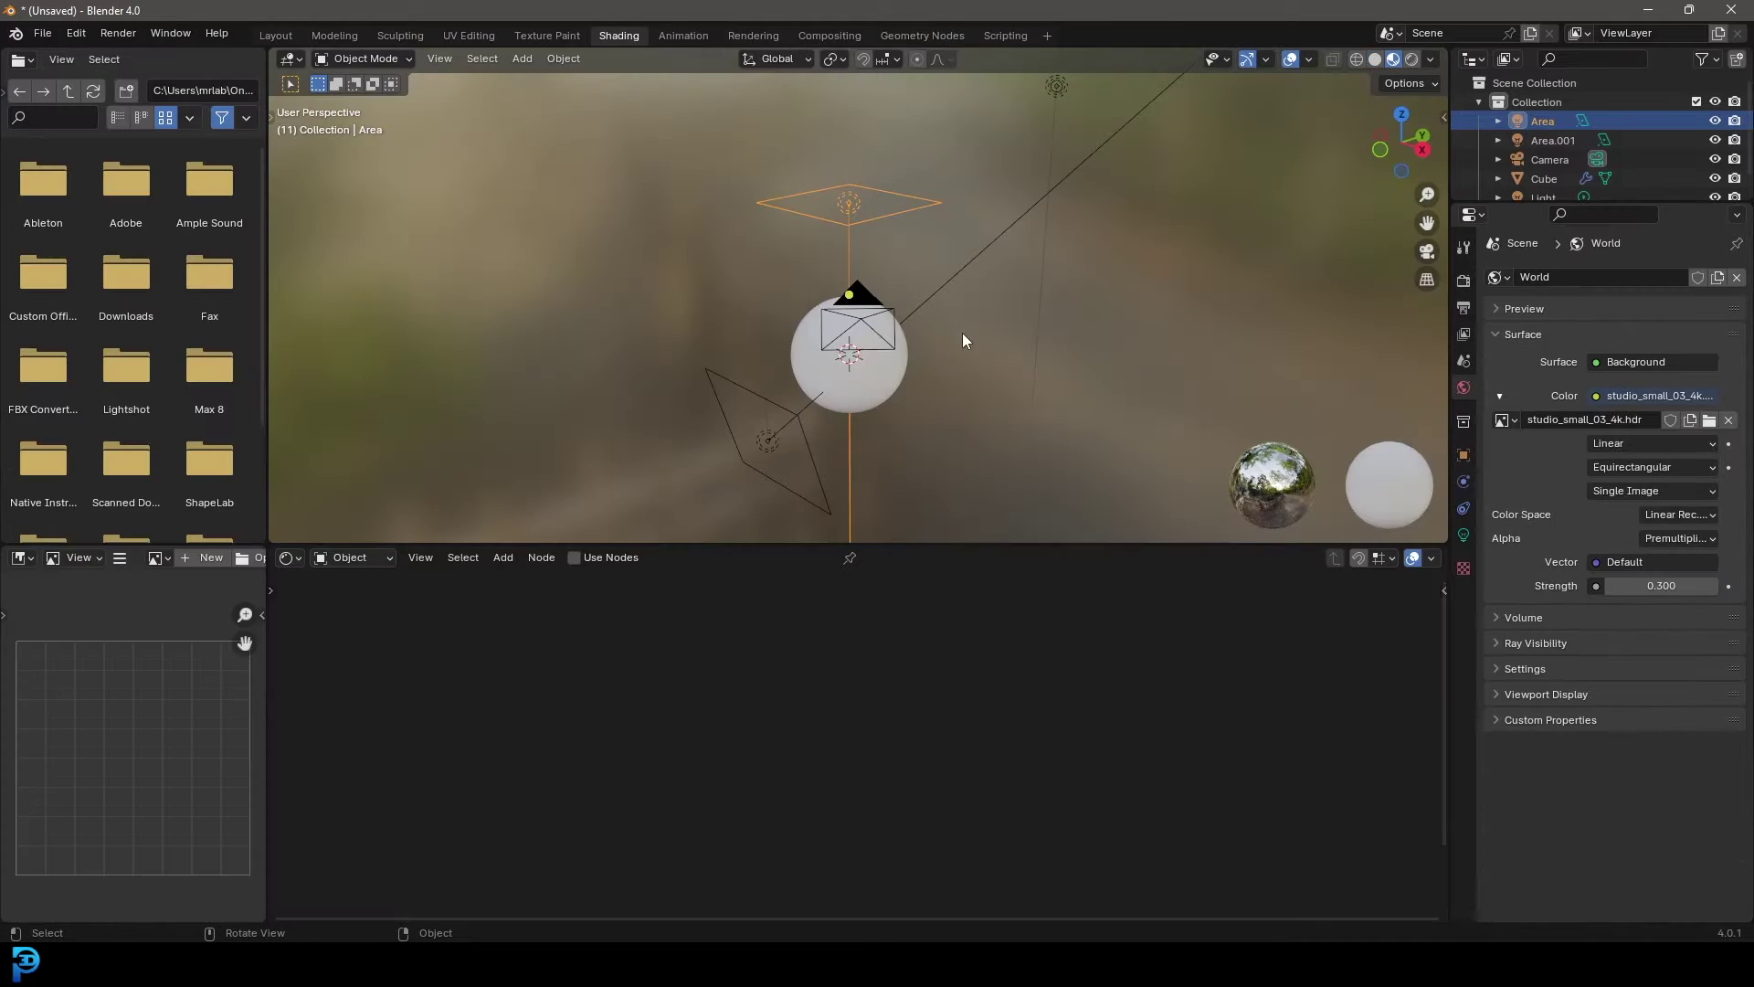
# Show the sphere's material nodes in the Shading workspace and preview the sphere through the camera in Rendered shading.
pyautogui.press('KP_0')
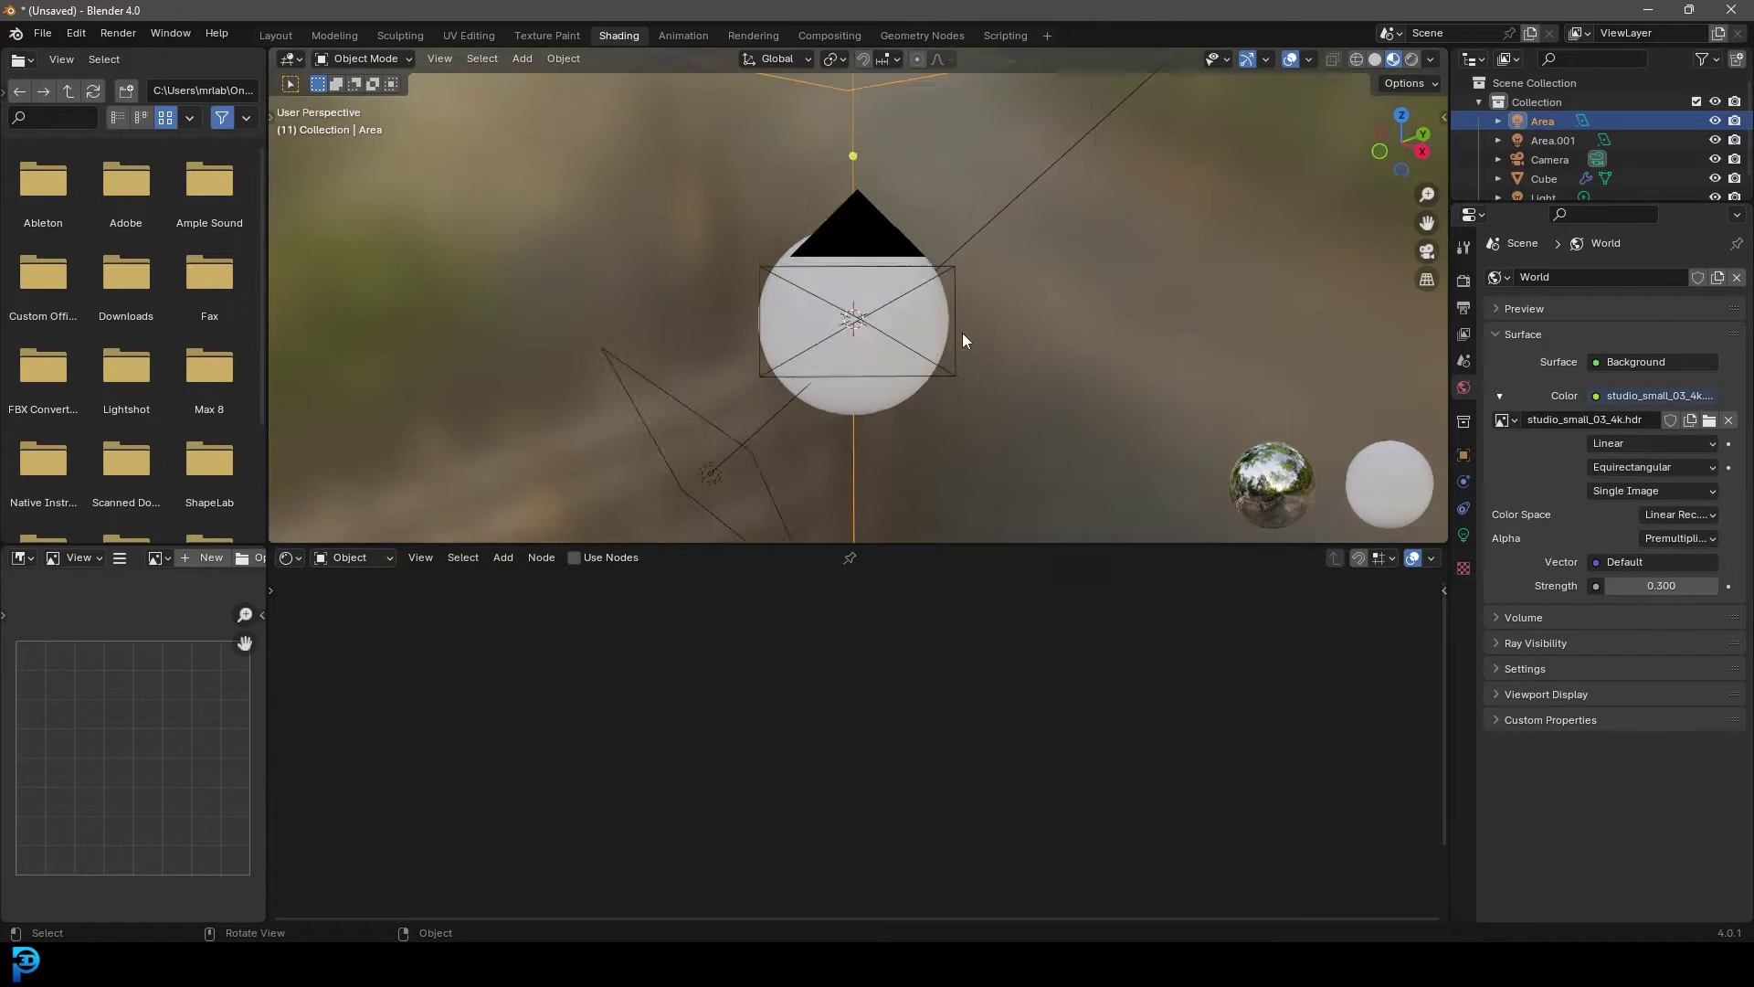
pyautogui.click(920, 212)
pyautogui.scroll(1, 850, 238)
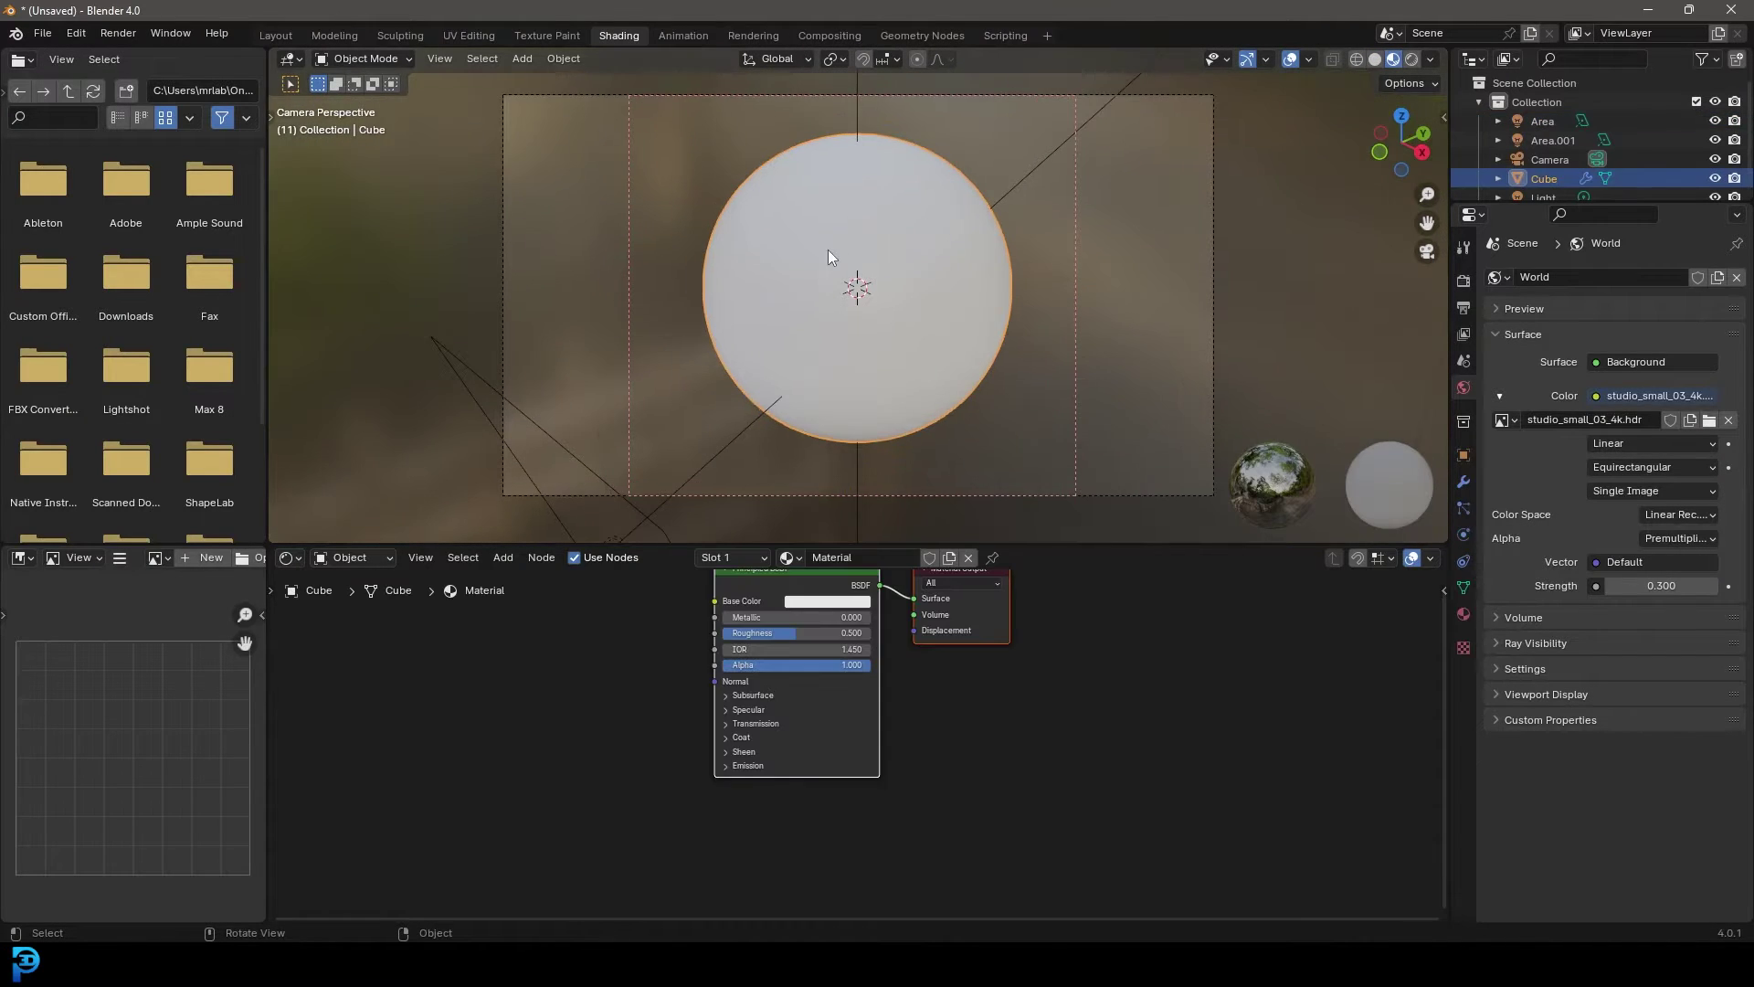
pyautogui.press('Home')
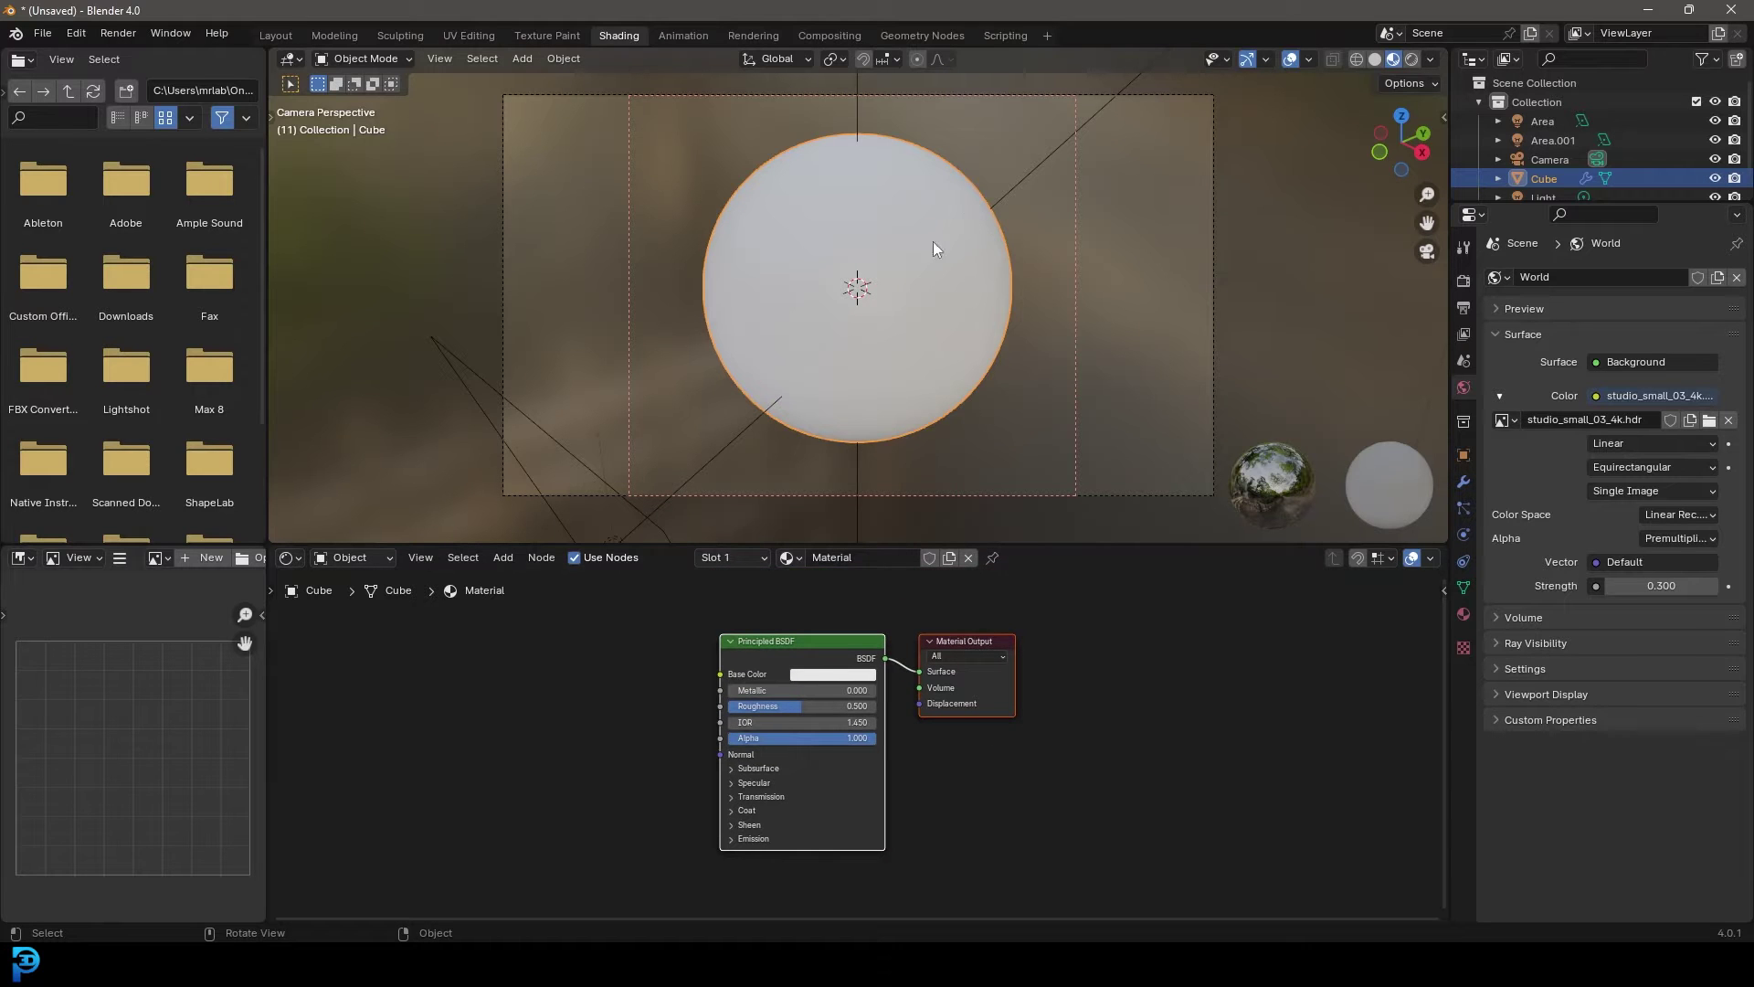
pyautogui.press('z')
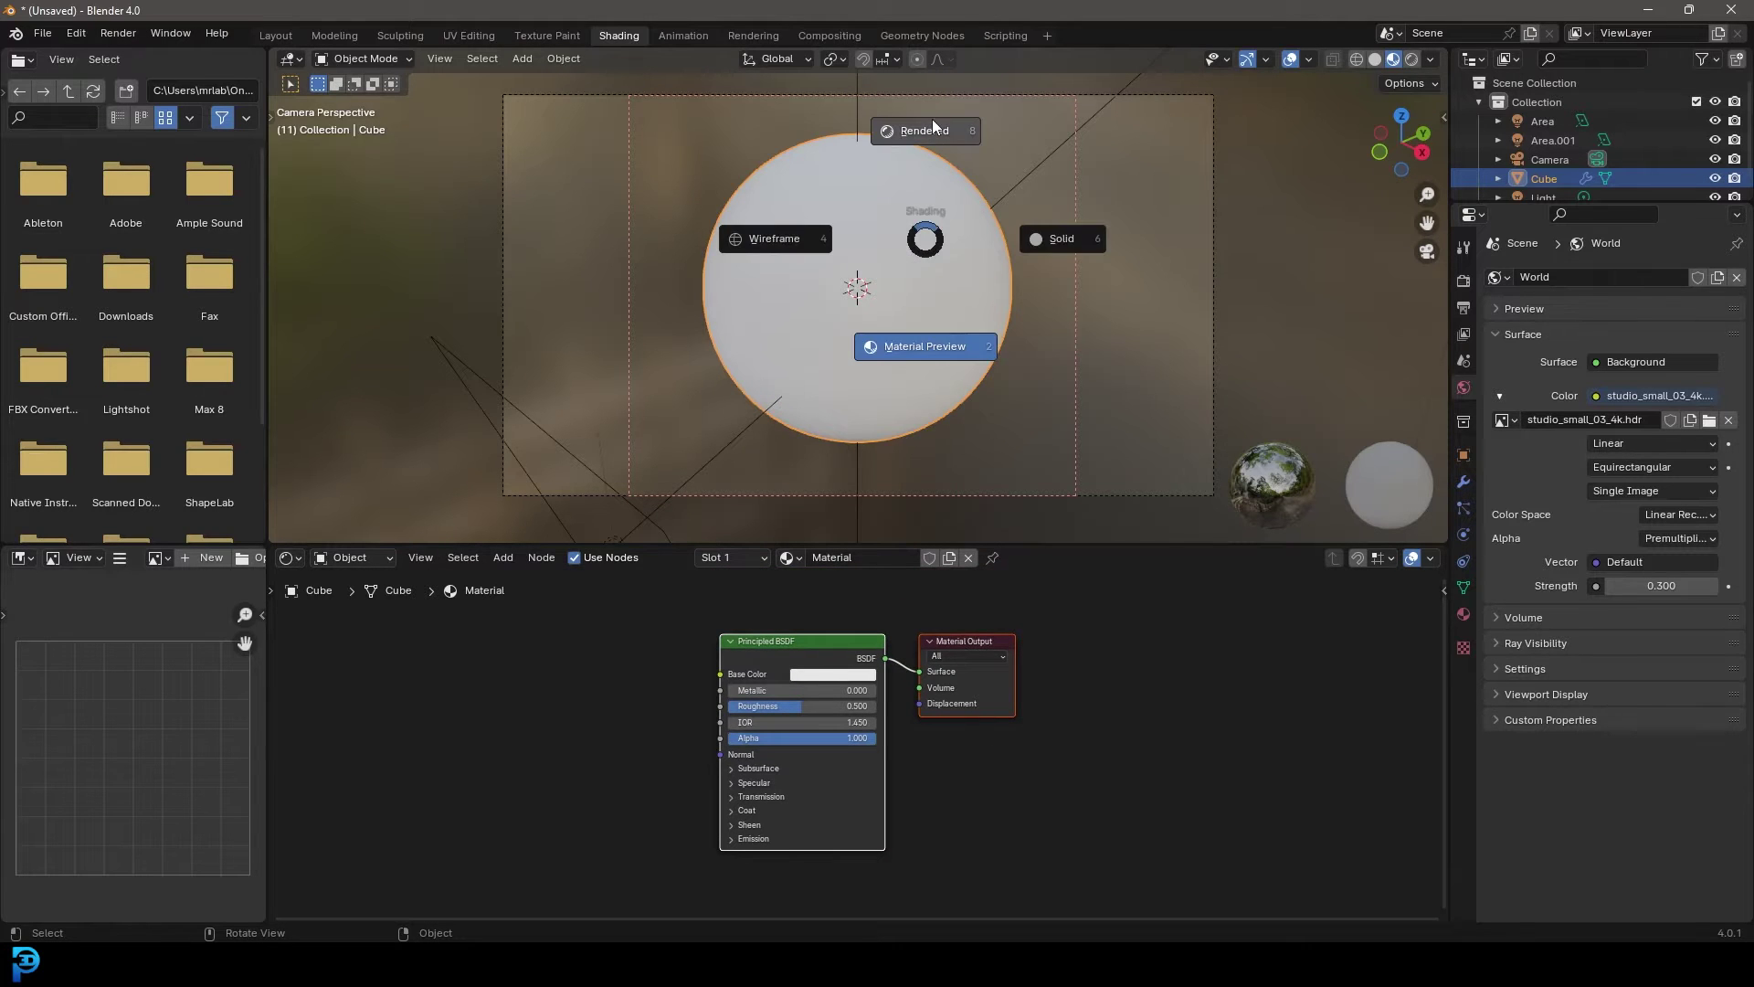
pyautogui.click(934, 119)
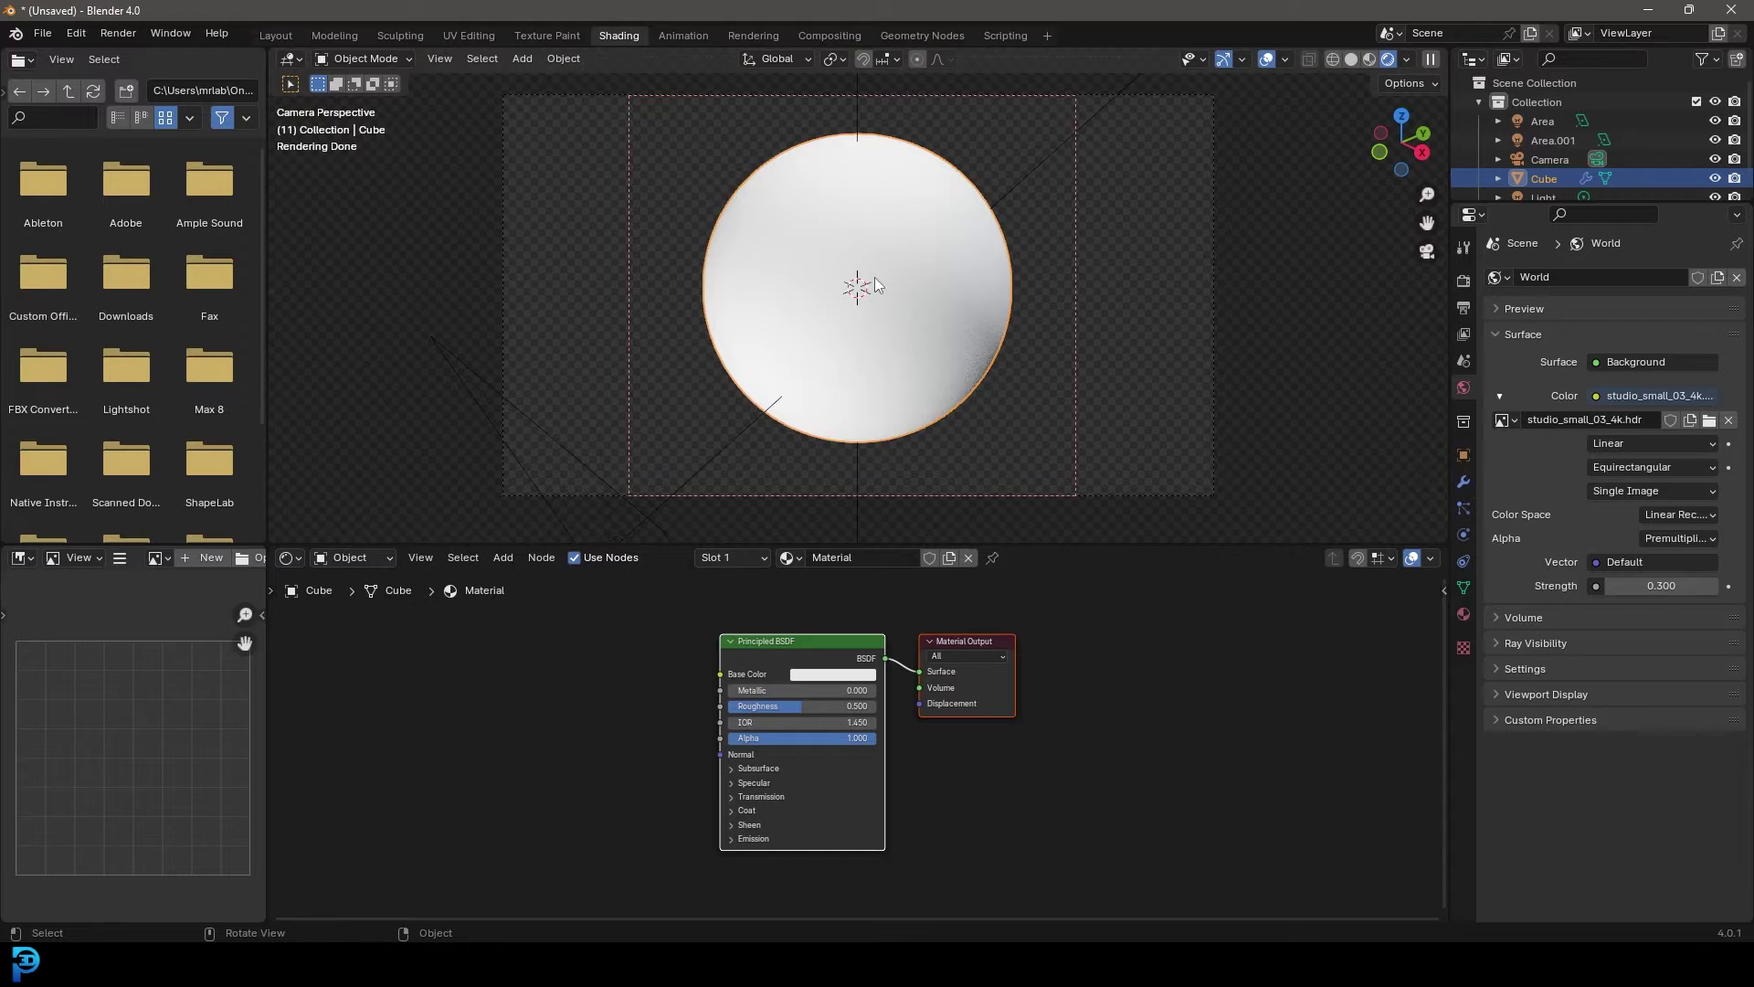
# Add a Noise Texture node beside the Principled BSDF and enlarge the node editor area.
pyautogui.scroll(1, 822, 411)
pyautogui.moveTo(628, 671); pyautogui.dragTo(772, 674, button='middle')
pyautogui.scroll(1, 780, 675)
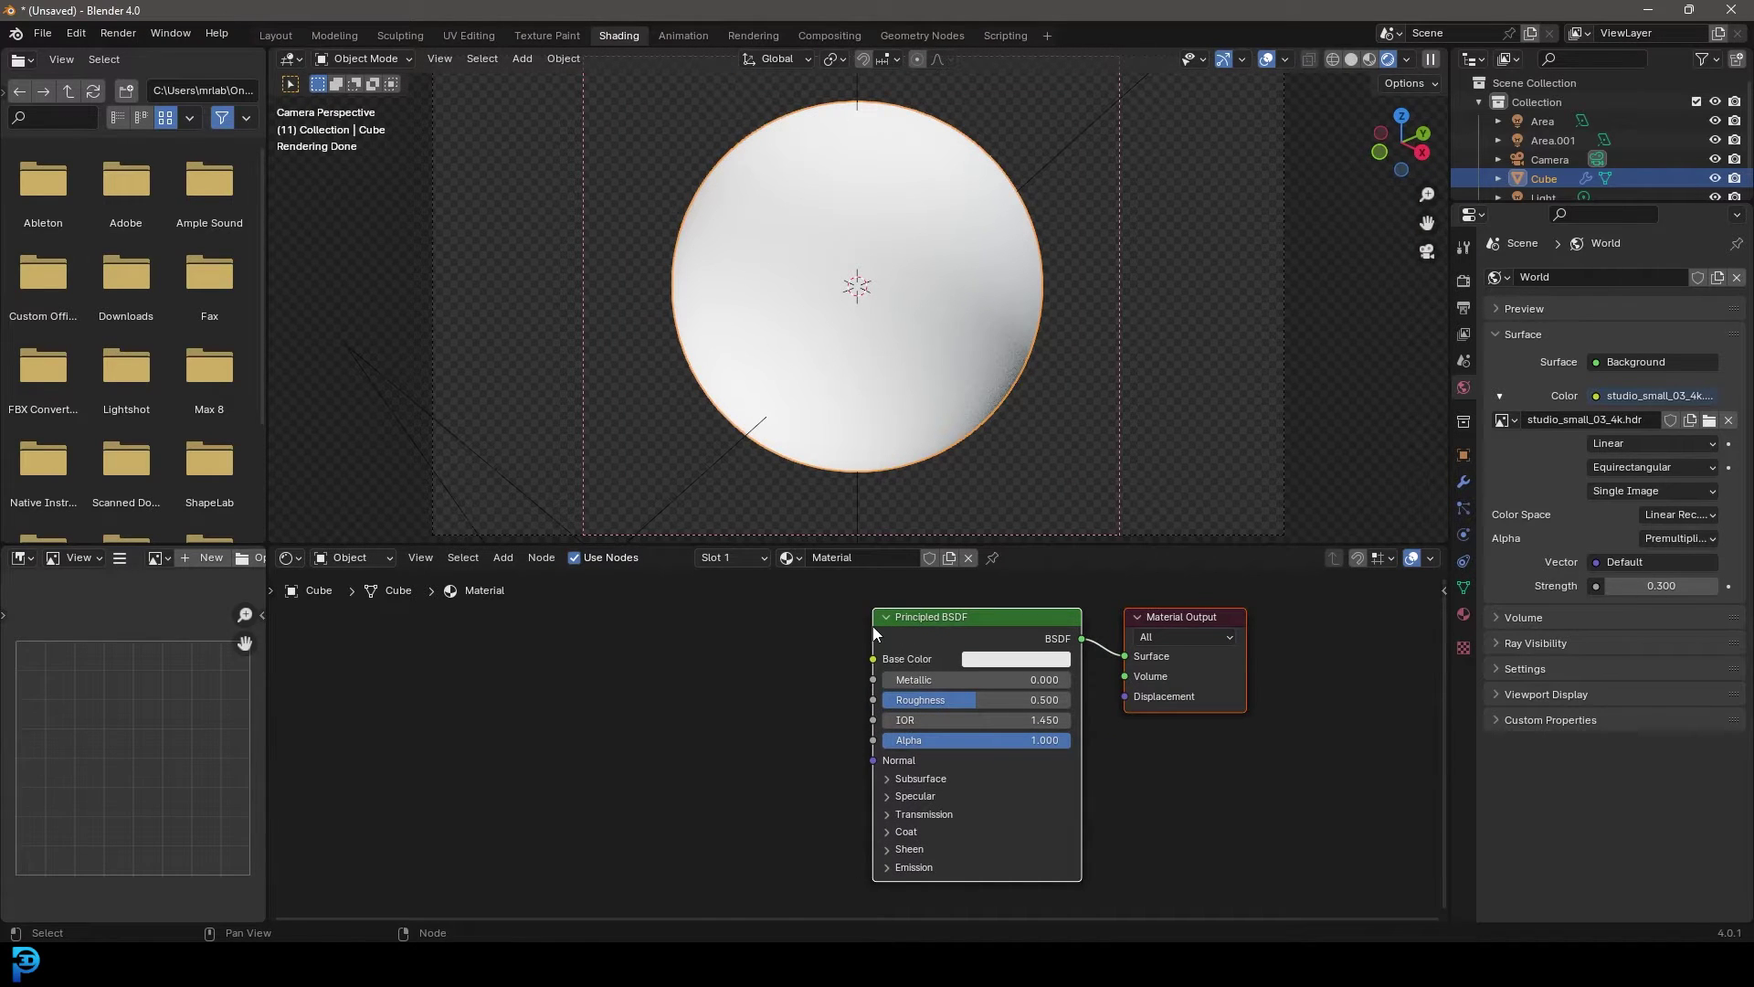
pyautogui.moveTo(757, 651); pyautogui.dragTo(765, 677, button='middle')
pyautogui.hotkey('shift', 'a')
pyautogui.write('noi')
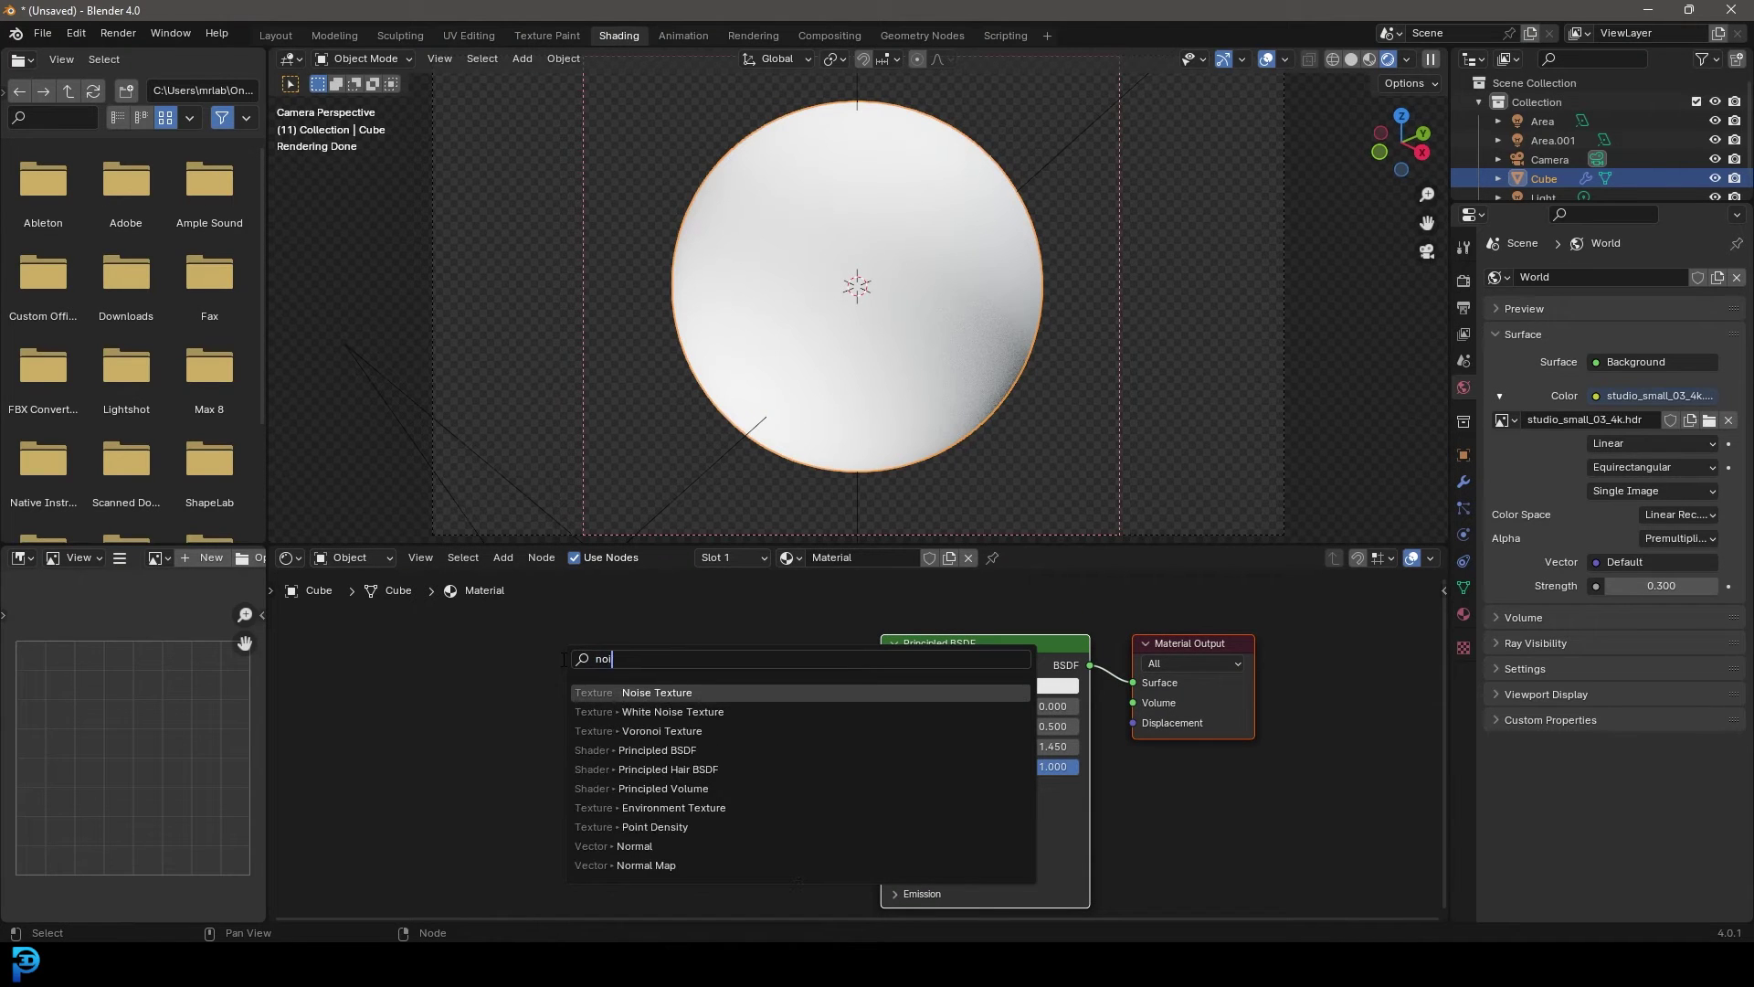
pyautogui.click(677, 692)
pyautogui.scroll(1, 587, 658)
pyautogui.moveTo(667, 548); pyautogui.dragTo(667, 308)
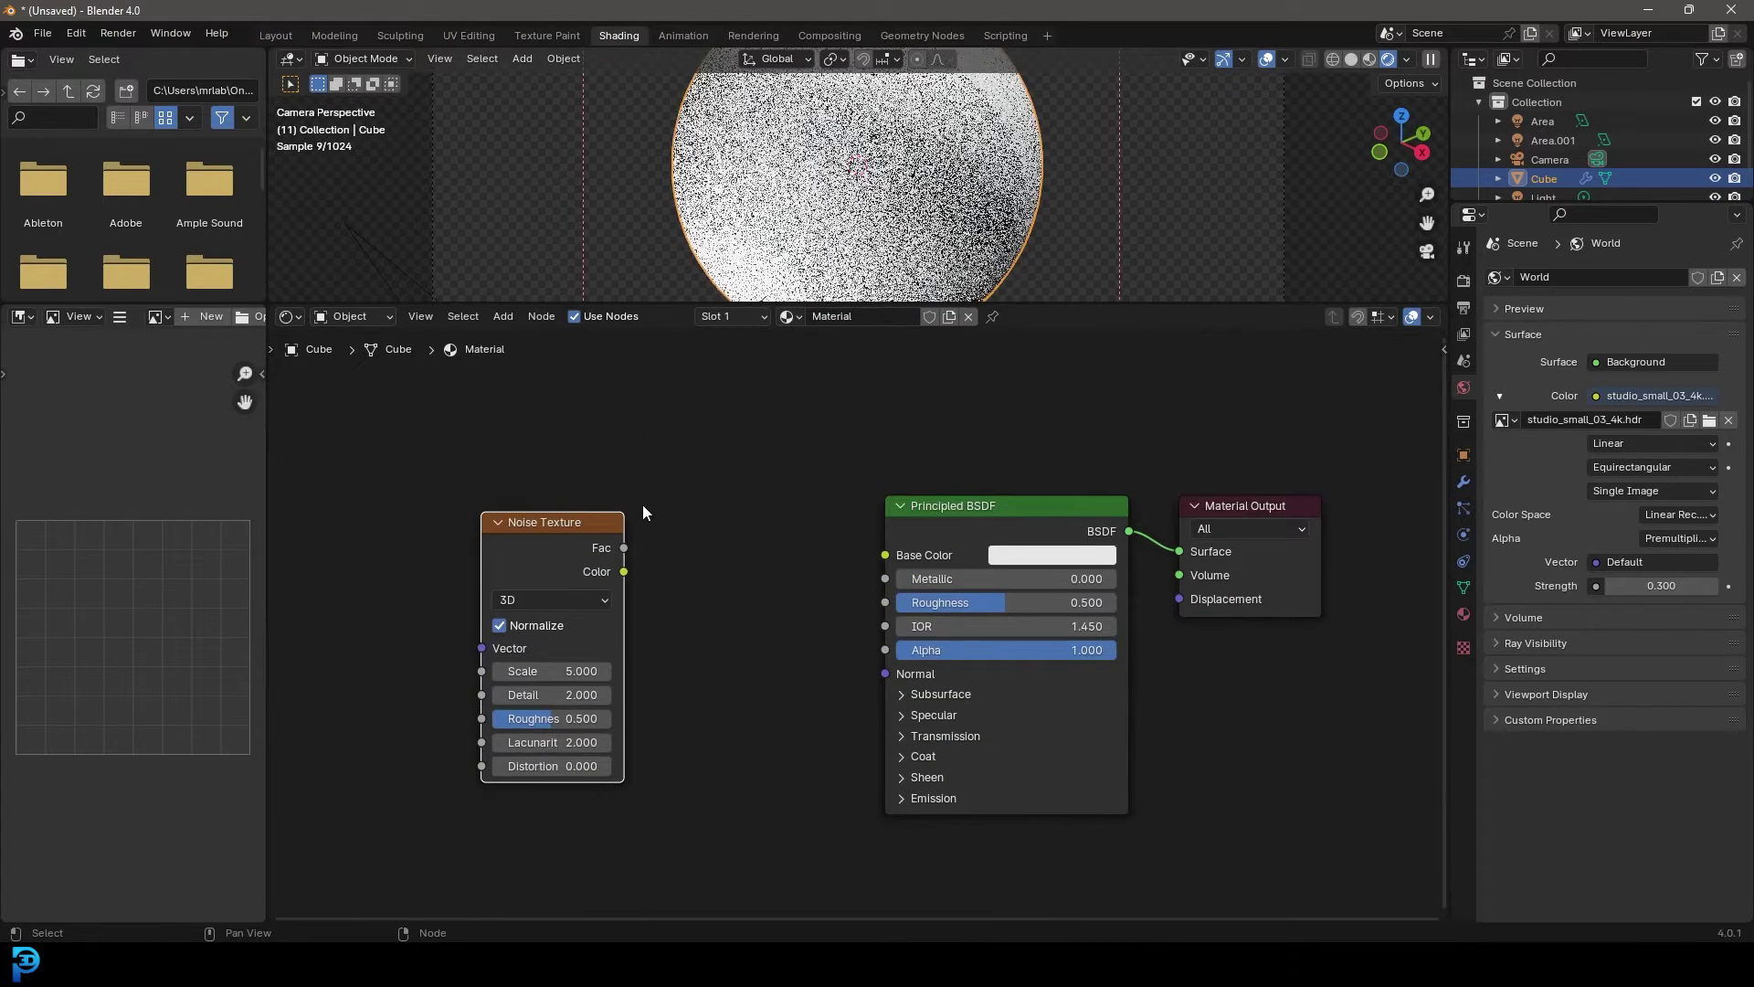
# Connect the Noise Texture's Color output to the Principled BSDF's Base Color, leaving room between the two nodes.
pyautogui.scroll(1, 600, 563)
pyautogui.moveTo(587, 565); pyautogui.dragTo(890, 544)
pyautogui.moveTo(974, 494); pyautogui.dragTo(958, 507)
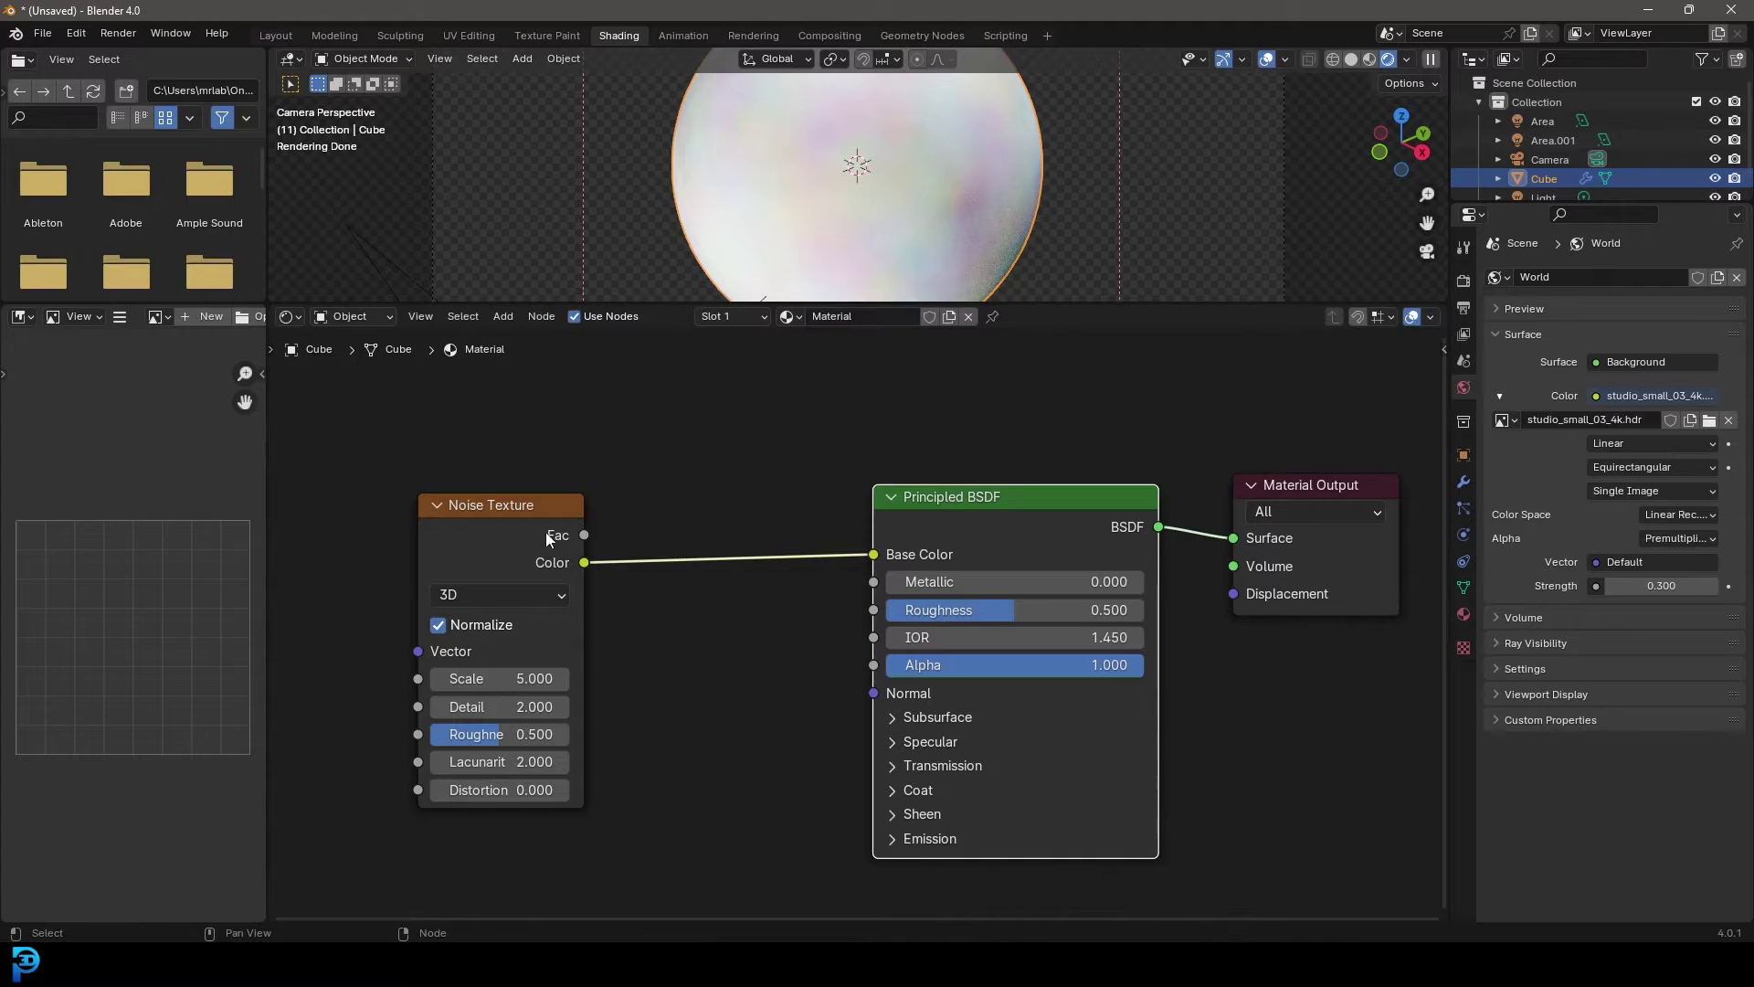
pyautogui.moveTo(524, 544); pyautogui.dragTo(603, 556, button='middle')
pyautogui.moveTo(591, 528); pyautogui.dragTo(521, 519)
# Insert a Color Ramp between the Noise Texture and Base Color, with the black stop at 0.436 and the white stop at 0.667.
pyautogui.hotkey('shift', 'a')
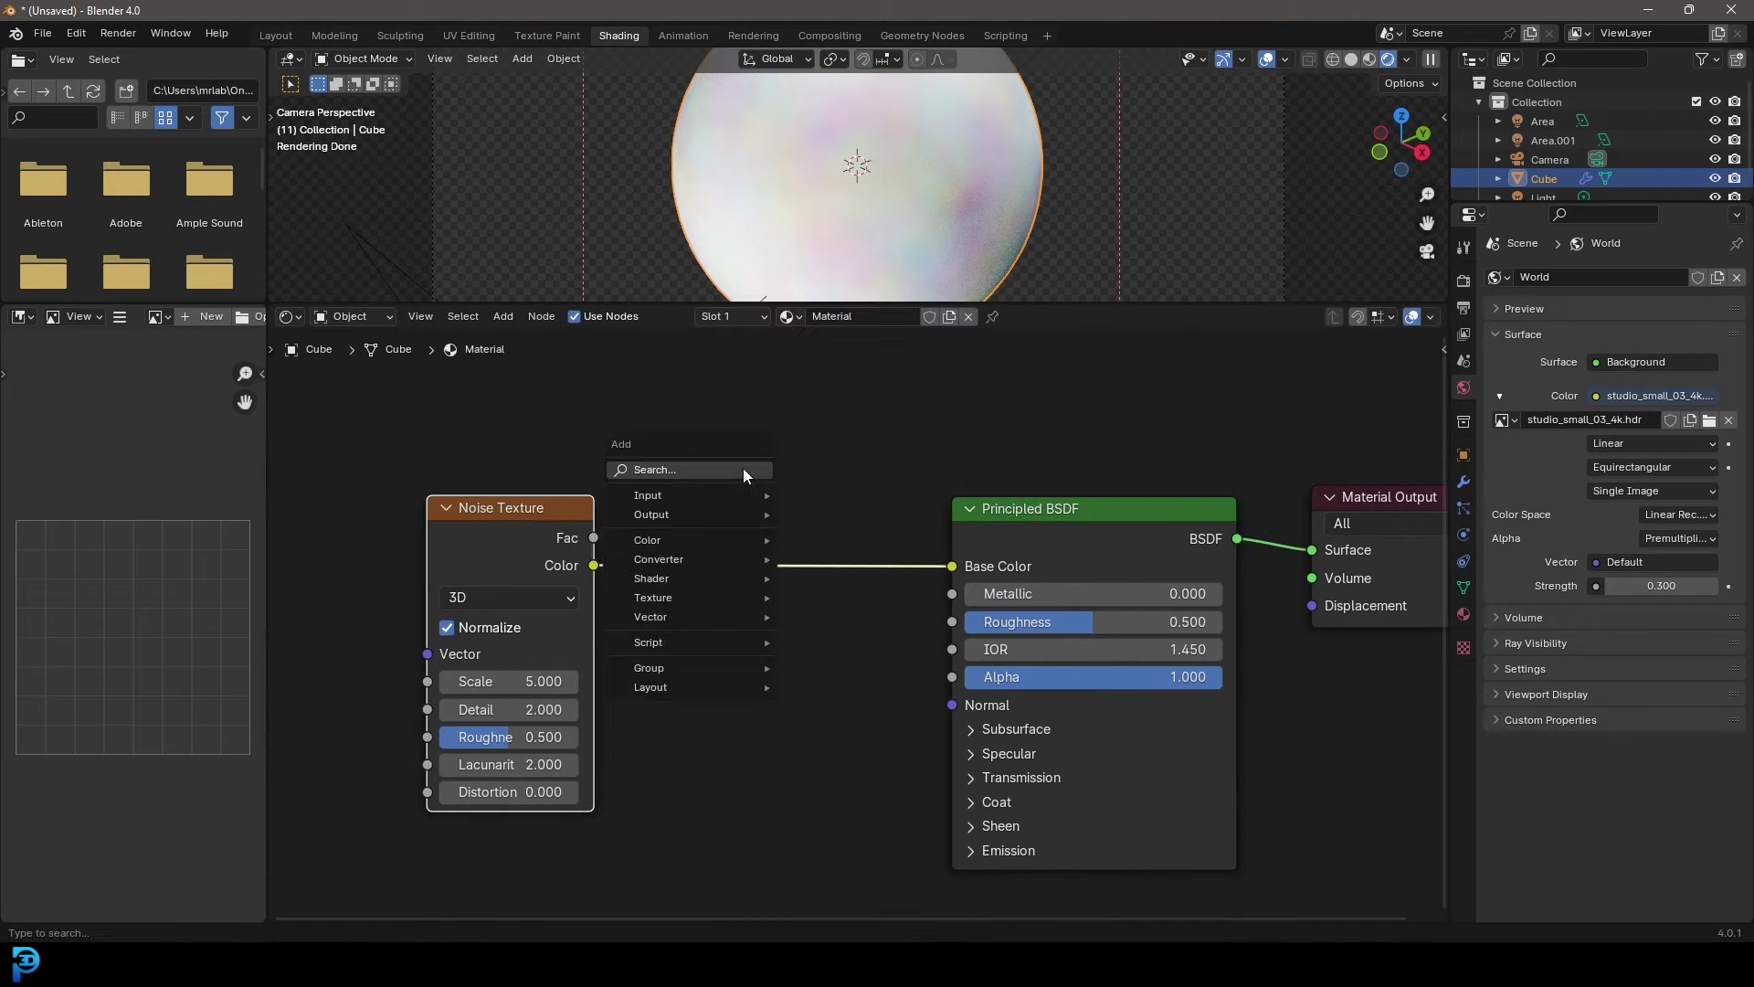
pyautogui.click(742, 467)
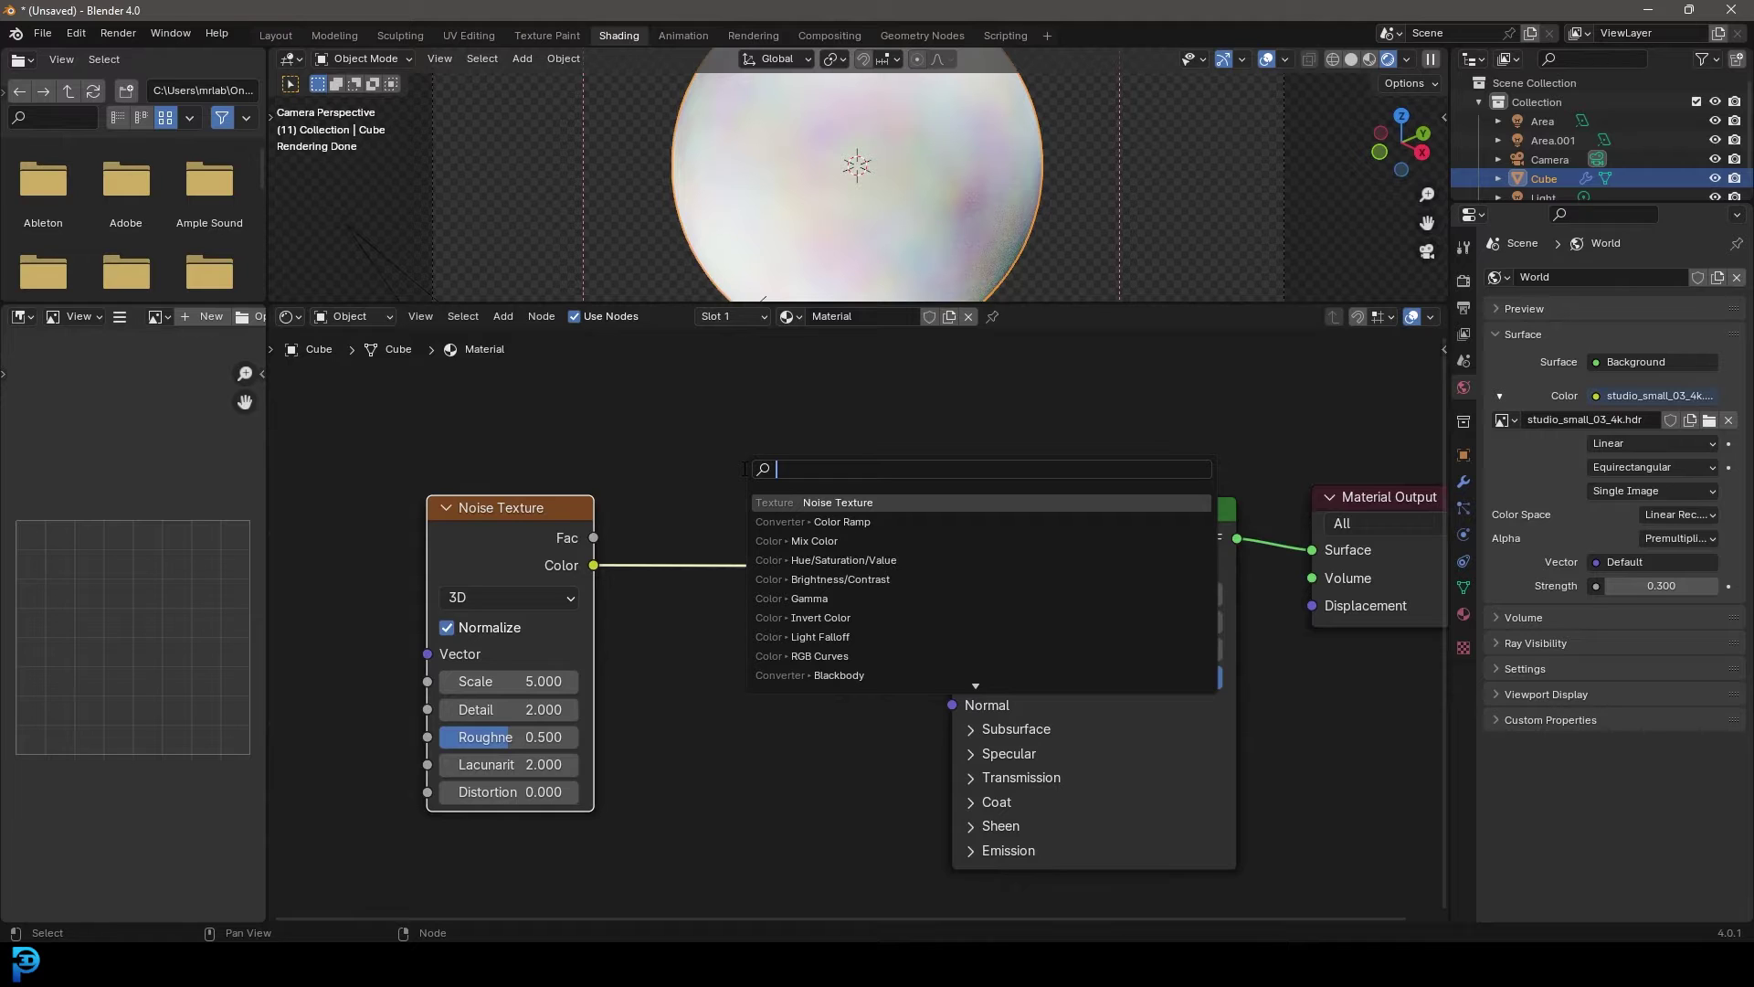
pyautogui.write('col')
pyautogui.press('Return')
pyautogui.click(812, 617)
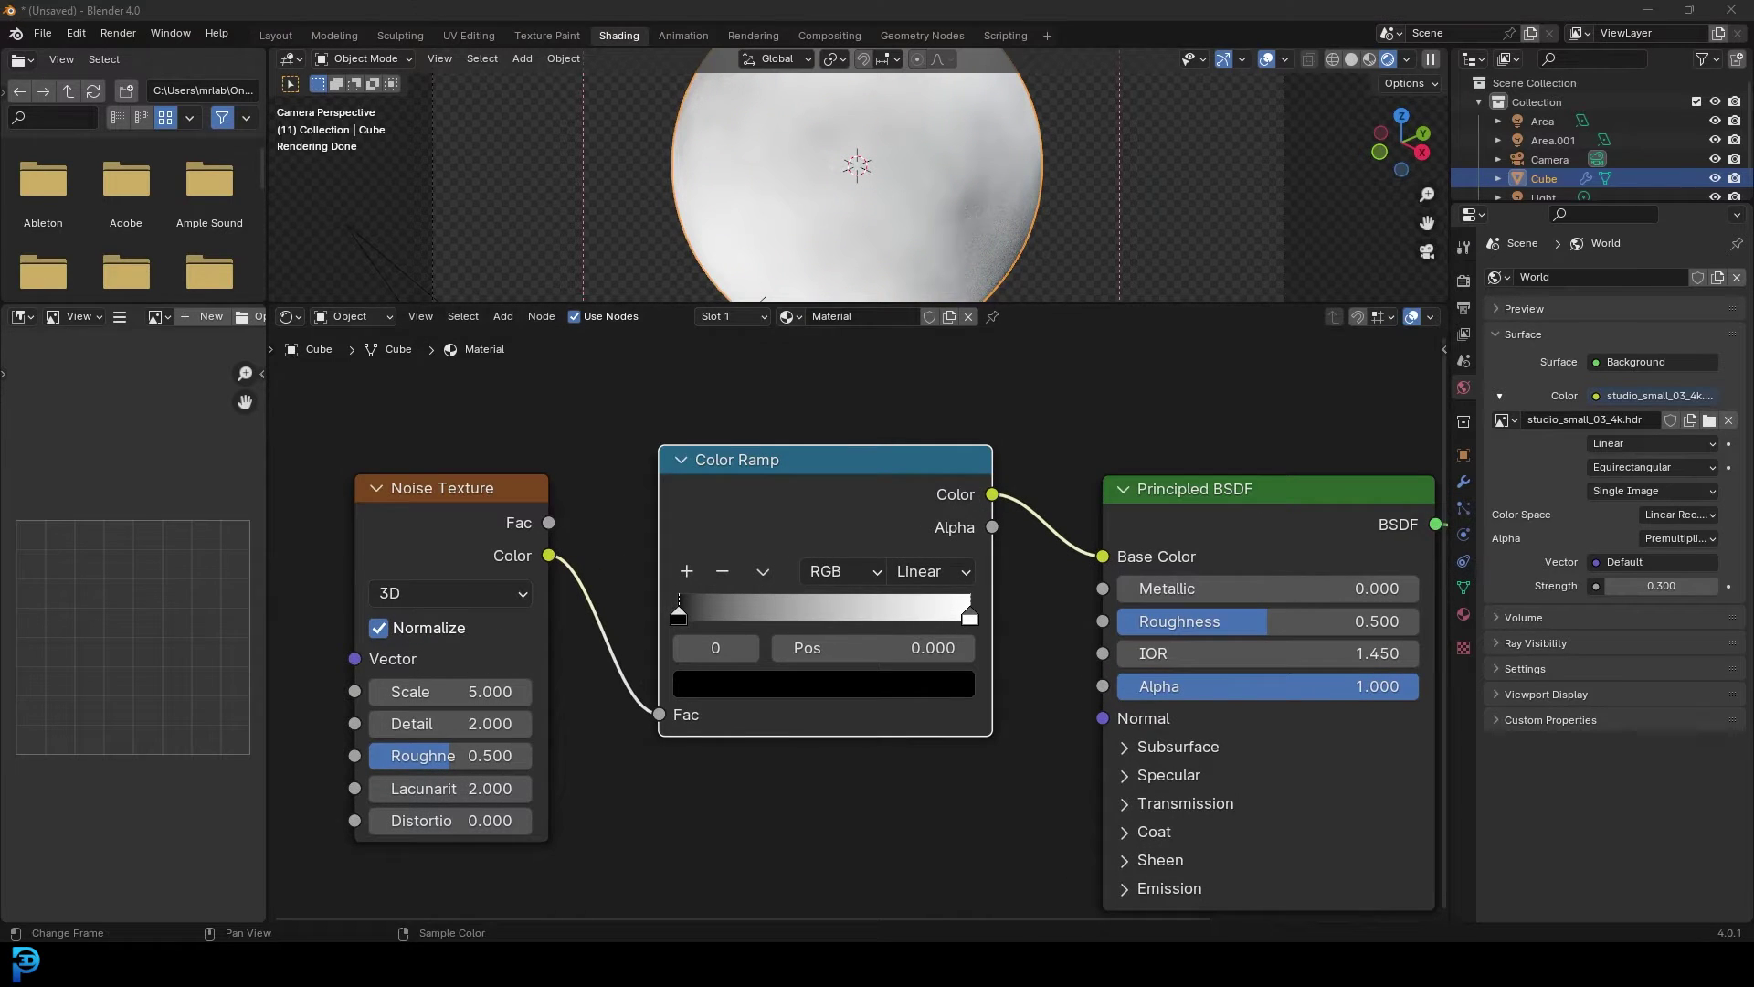
pyautogui.moveTo(679, 614); pyautogui.dragTo(818, 628)
pyautogui.moveTo(969, 621); pyautogui.dragTo(804, 618)
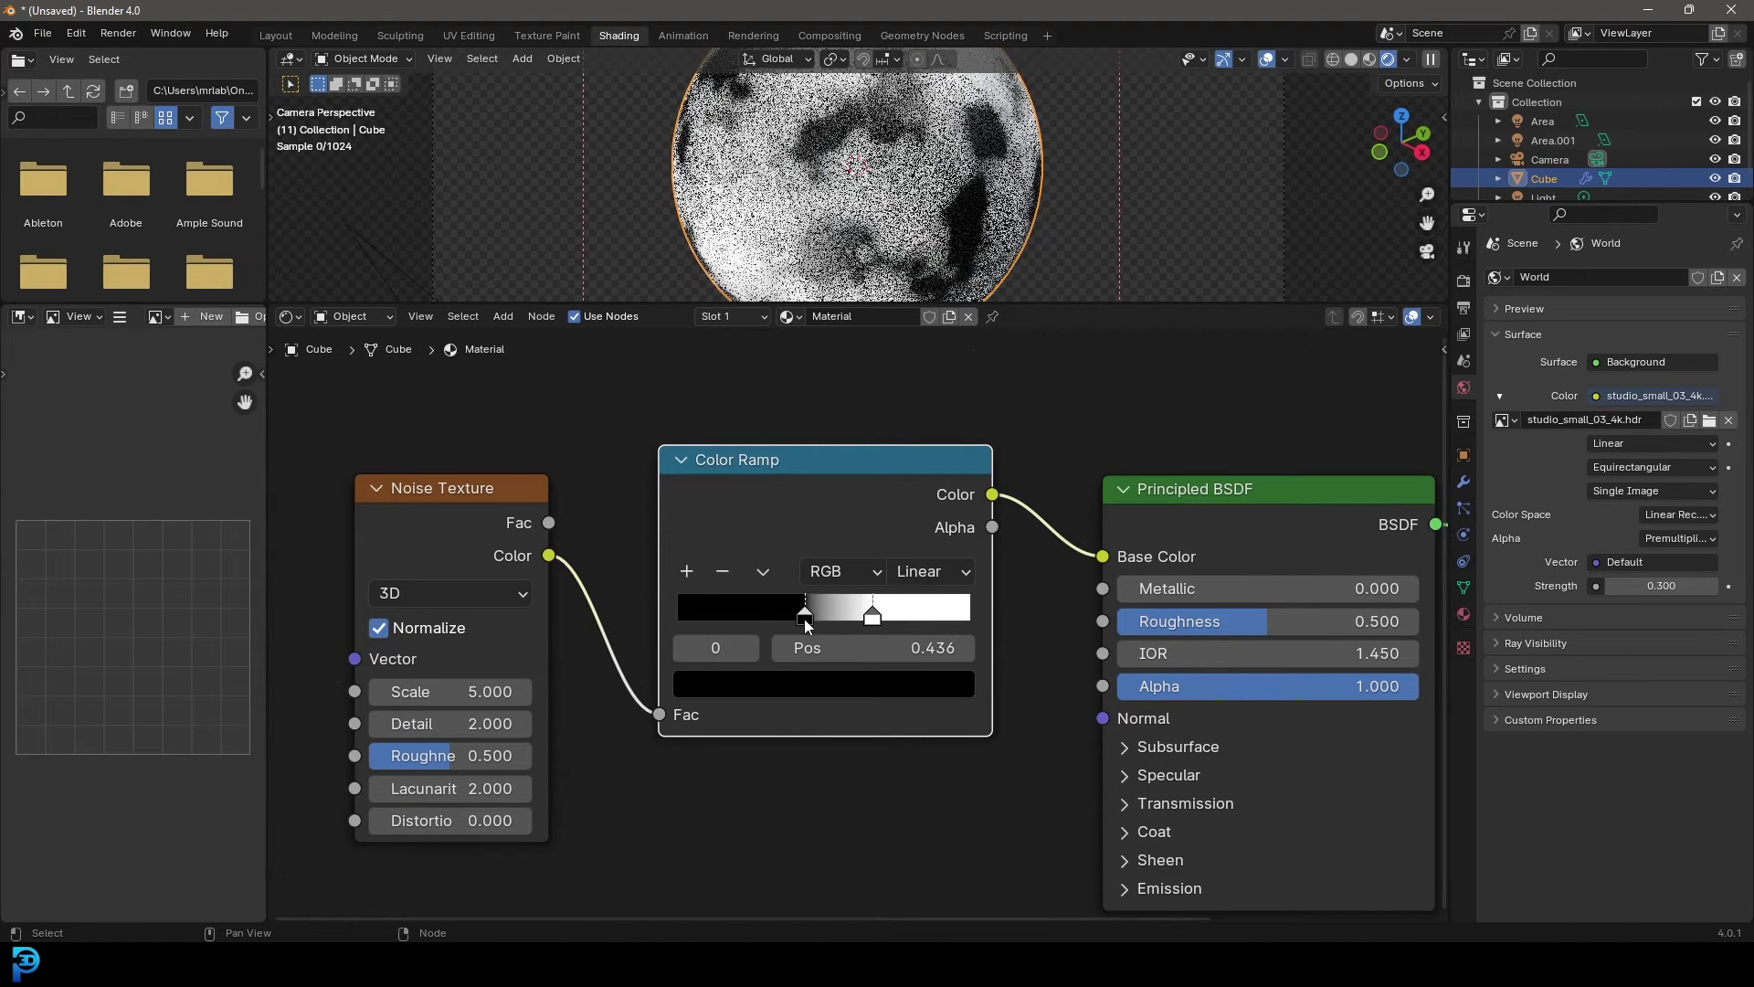
# Set the Noise Texture's Detail to 12 and its Scale to 25.
pyautogui.click(409, 724)
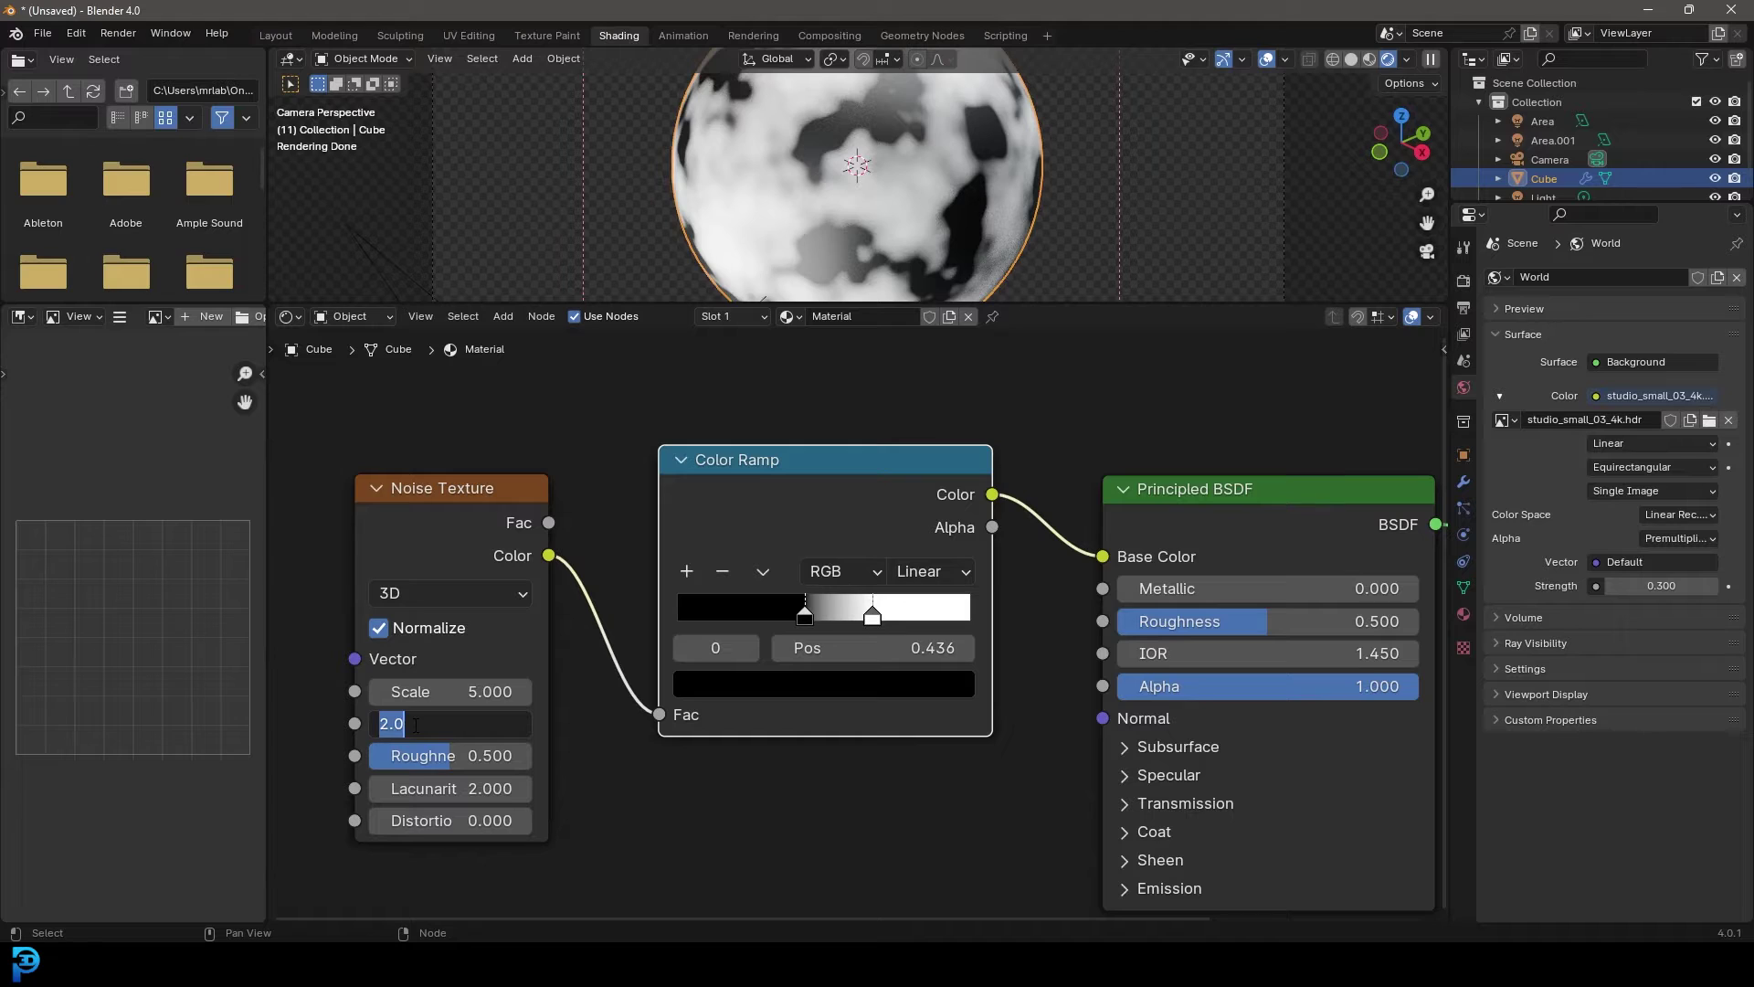
pyautogui.write('12')
pyautogui.press('Return')
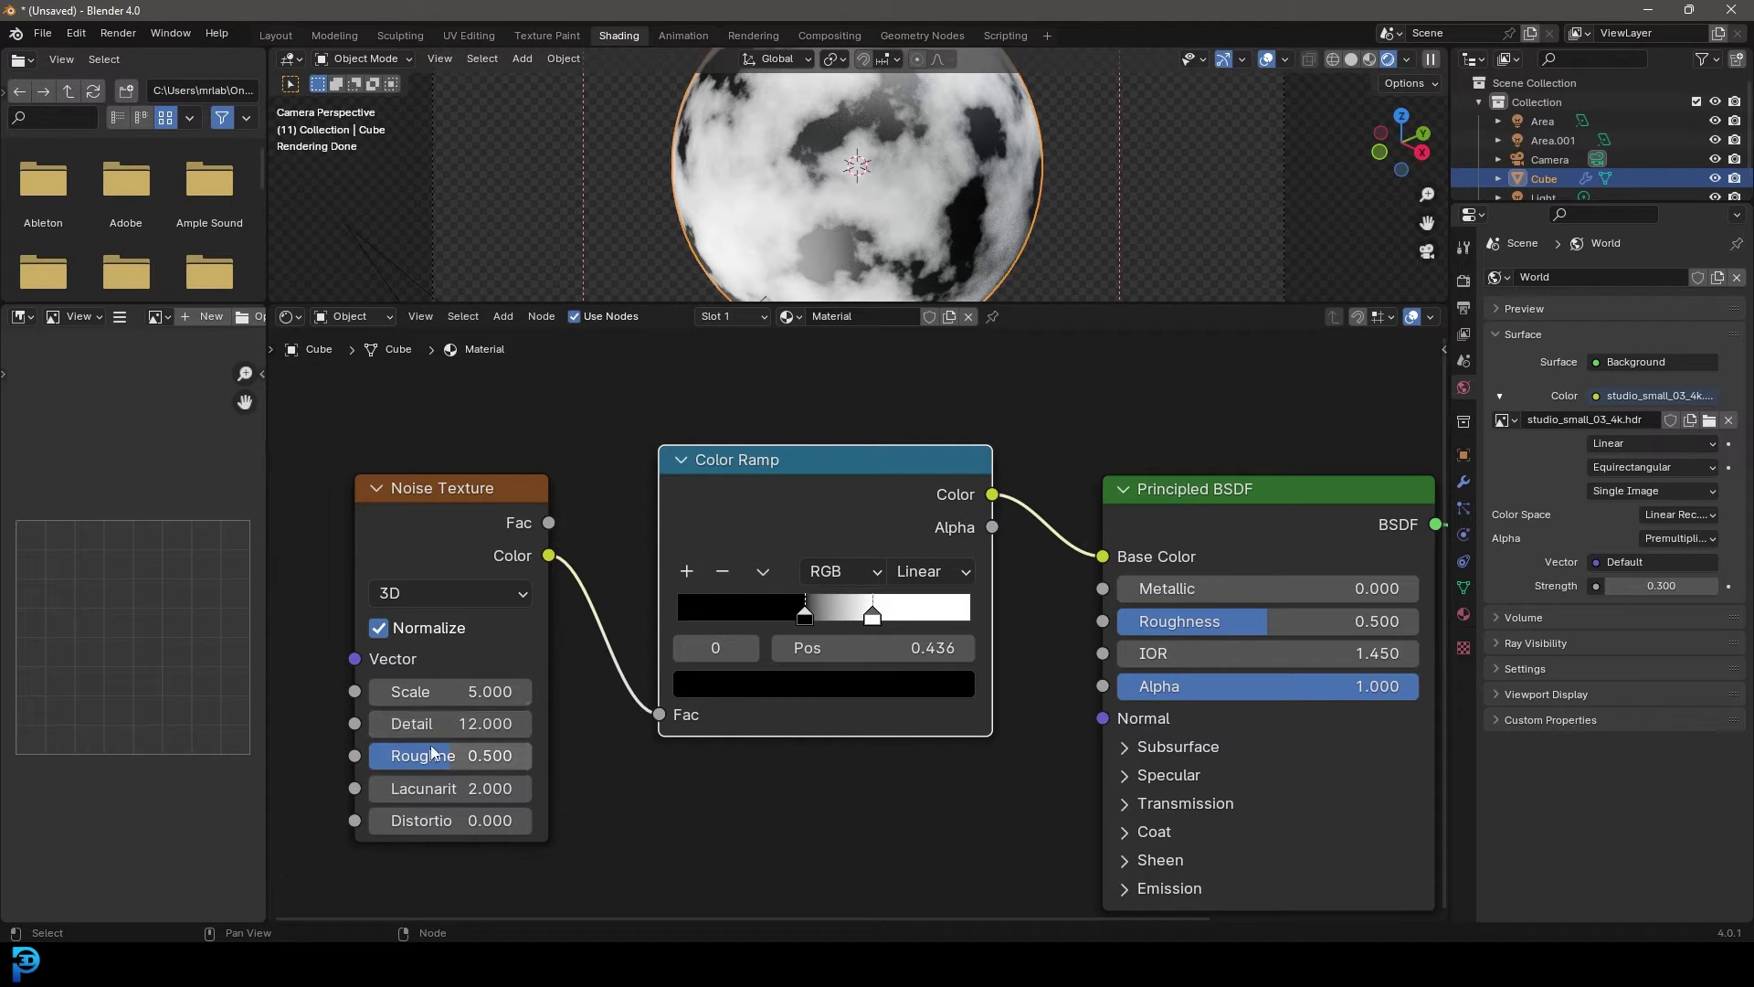
pyautogui.click(422, 694)
pyautogui.write('25')
pyautogui.press('Return')
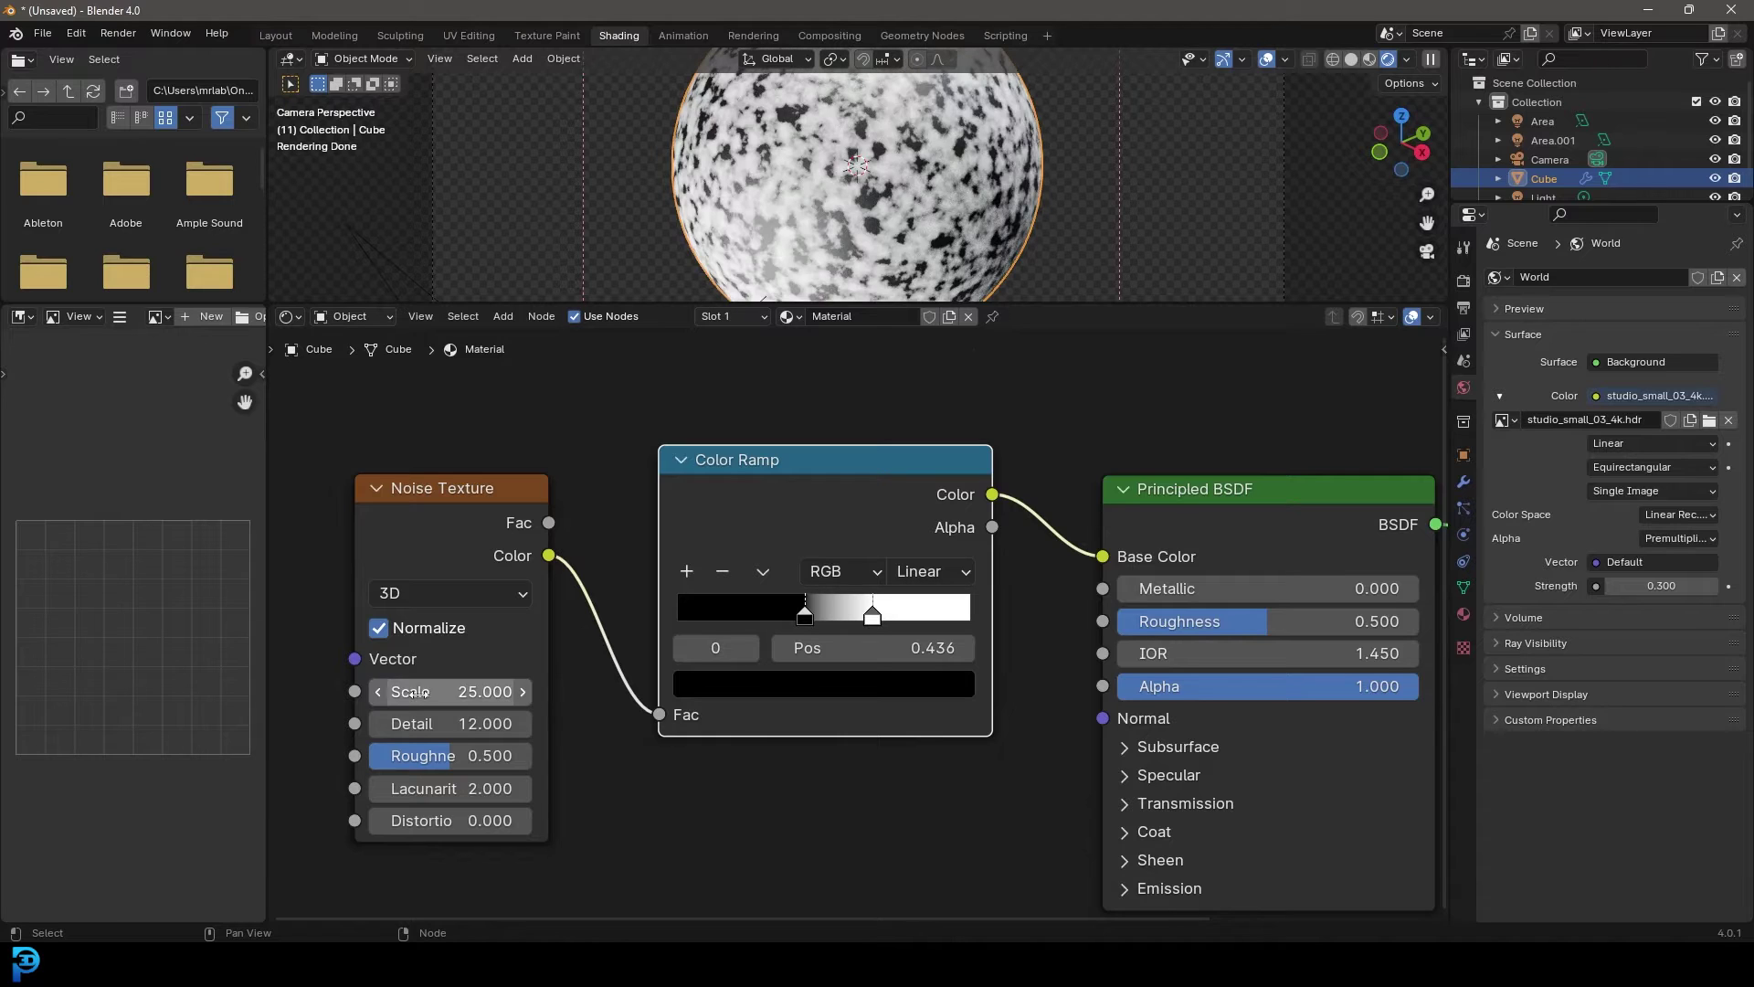
# Move the Color Ramp's black stop to 0.422 and lighten its color to dark grey.
pyautogui.click(814, 611)
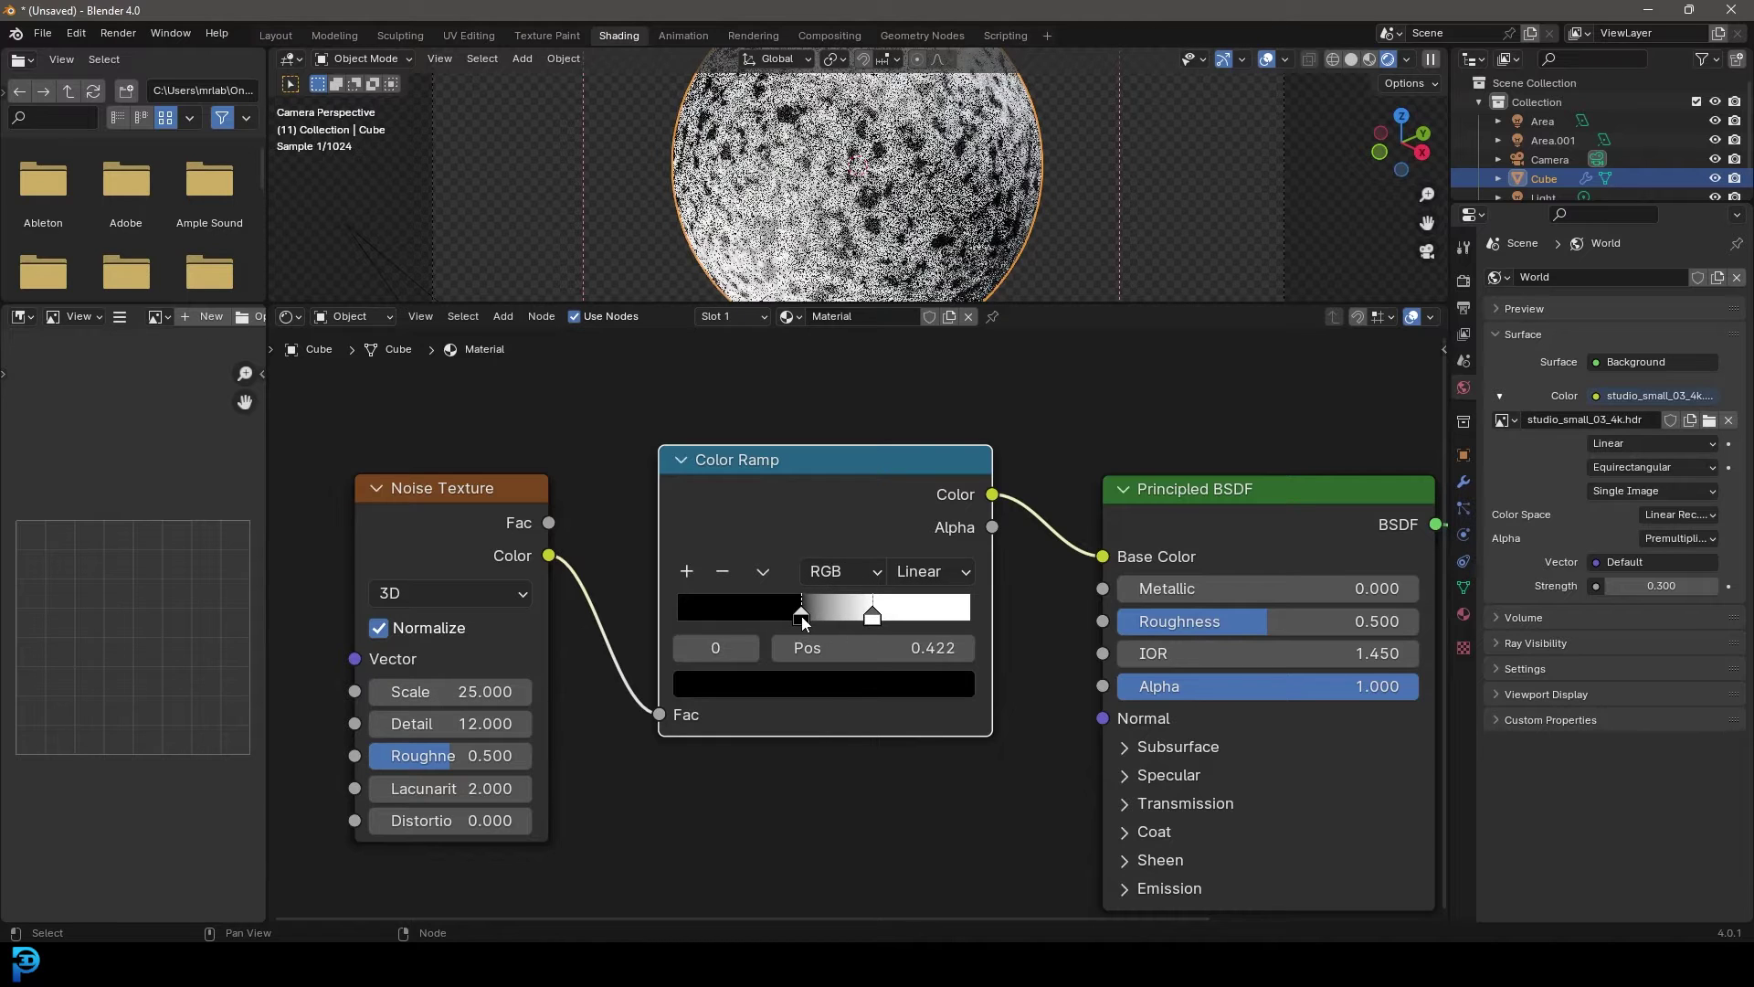
pyautogui.click(815, 687)
pyautogui.click(952, 439)
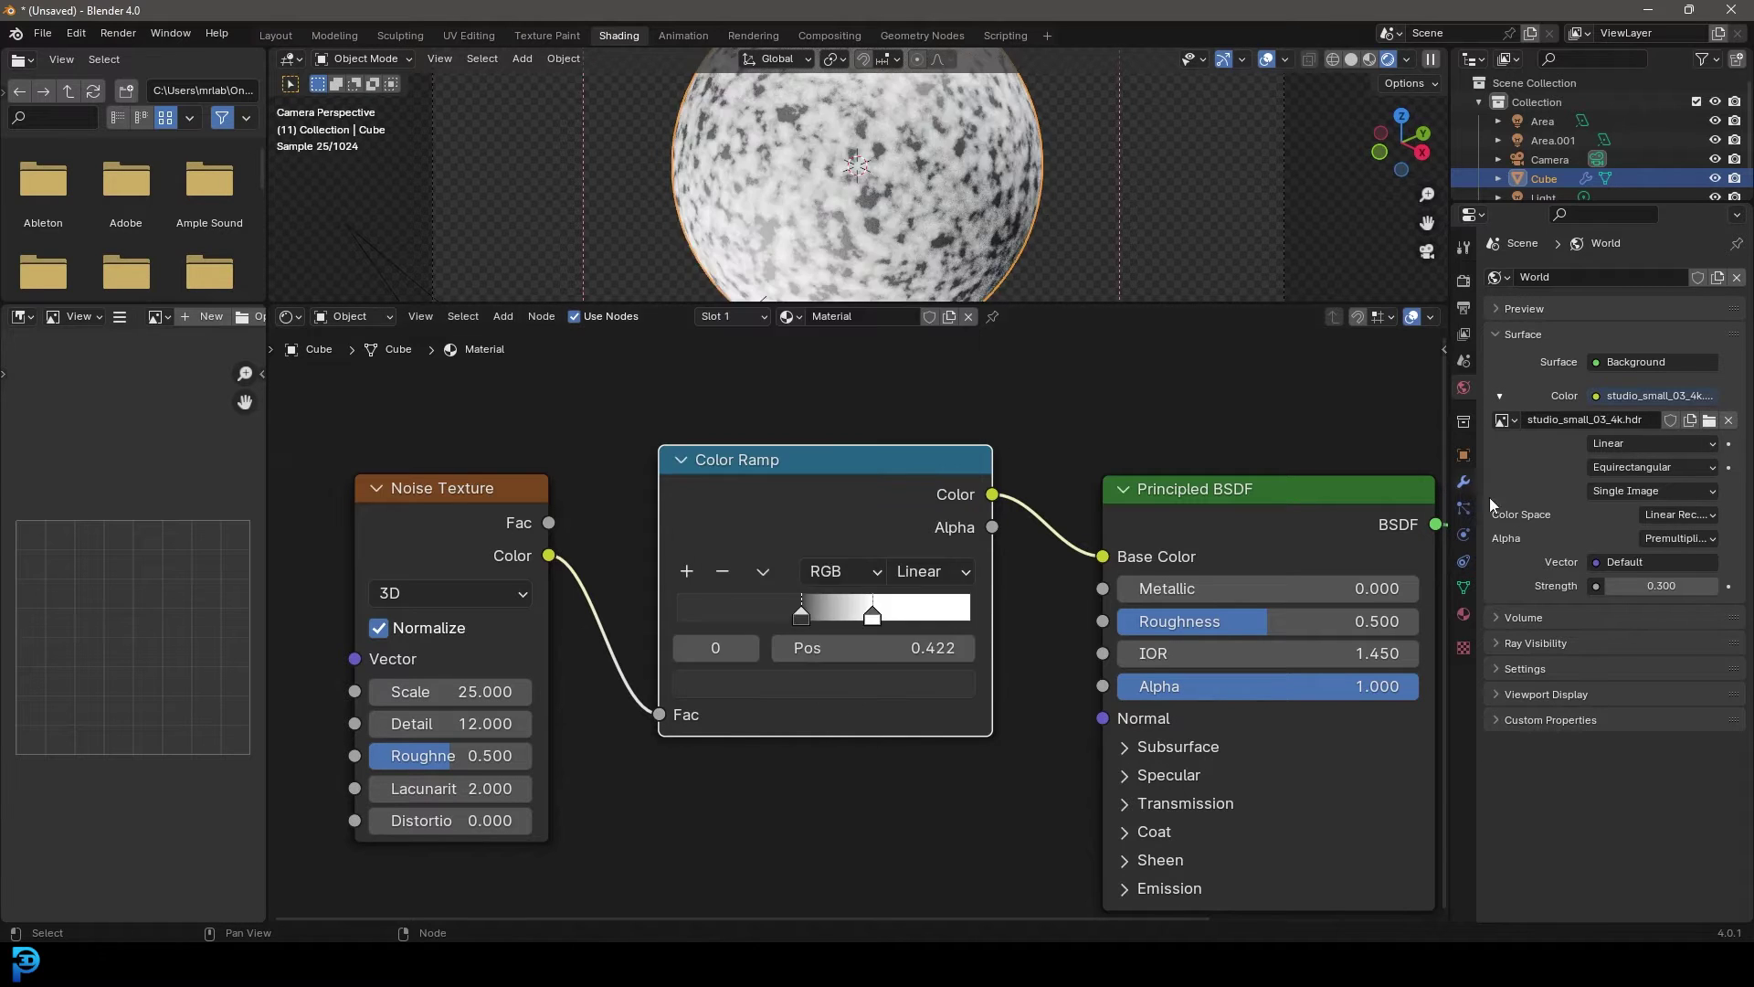
# Darken the Color Ramp's white stop to a medium grey.
pyautogui.click(871, 619)
pyautogui.click(866, 685)
pyautogui.moveTo(951, 274); pyautogui.dragTo(951, 378)
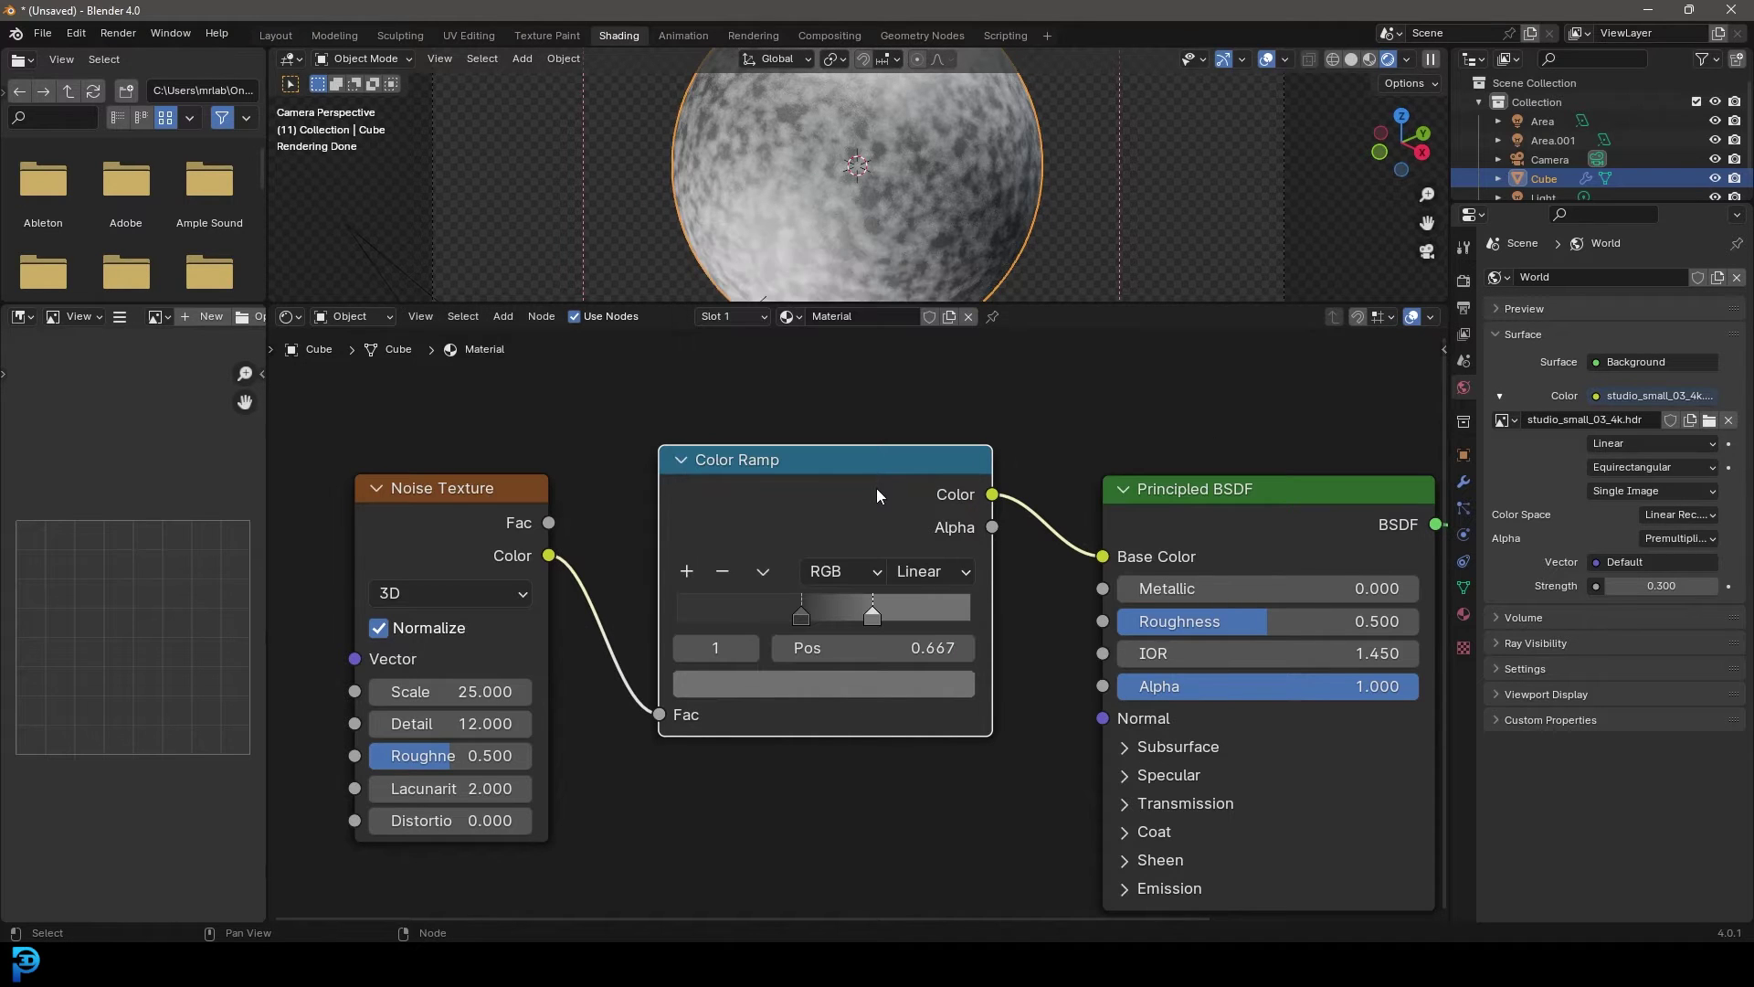
# Raise the Noise Texture's Roughness to 0.623 and move the Noise Texture and Color Ramp farther from the Principled BSDF.
pyautogui.moveTo(450, 755); pyautogui.dragTo(469, 755)
pyautogui.scroll(-4, 710, 749)
pyautogui.moveTo(557, 537); pyautogui.dragTo(294, 515)
pyautogui.moveTo(871, 543); pyautogui.dragTo(743, 509)
pyautogui.scroll(-2, 743, 516)
pyautogui.scroll(2, 639, 566)
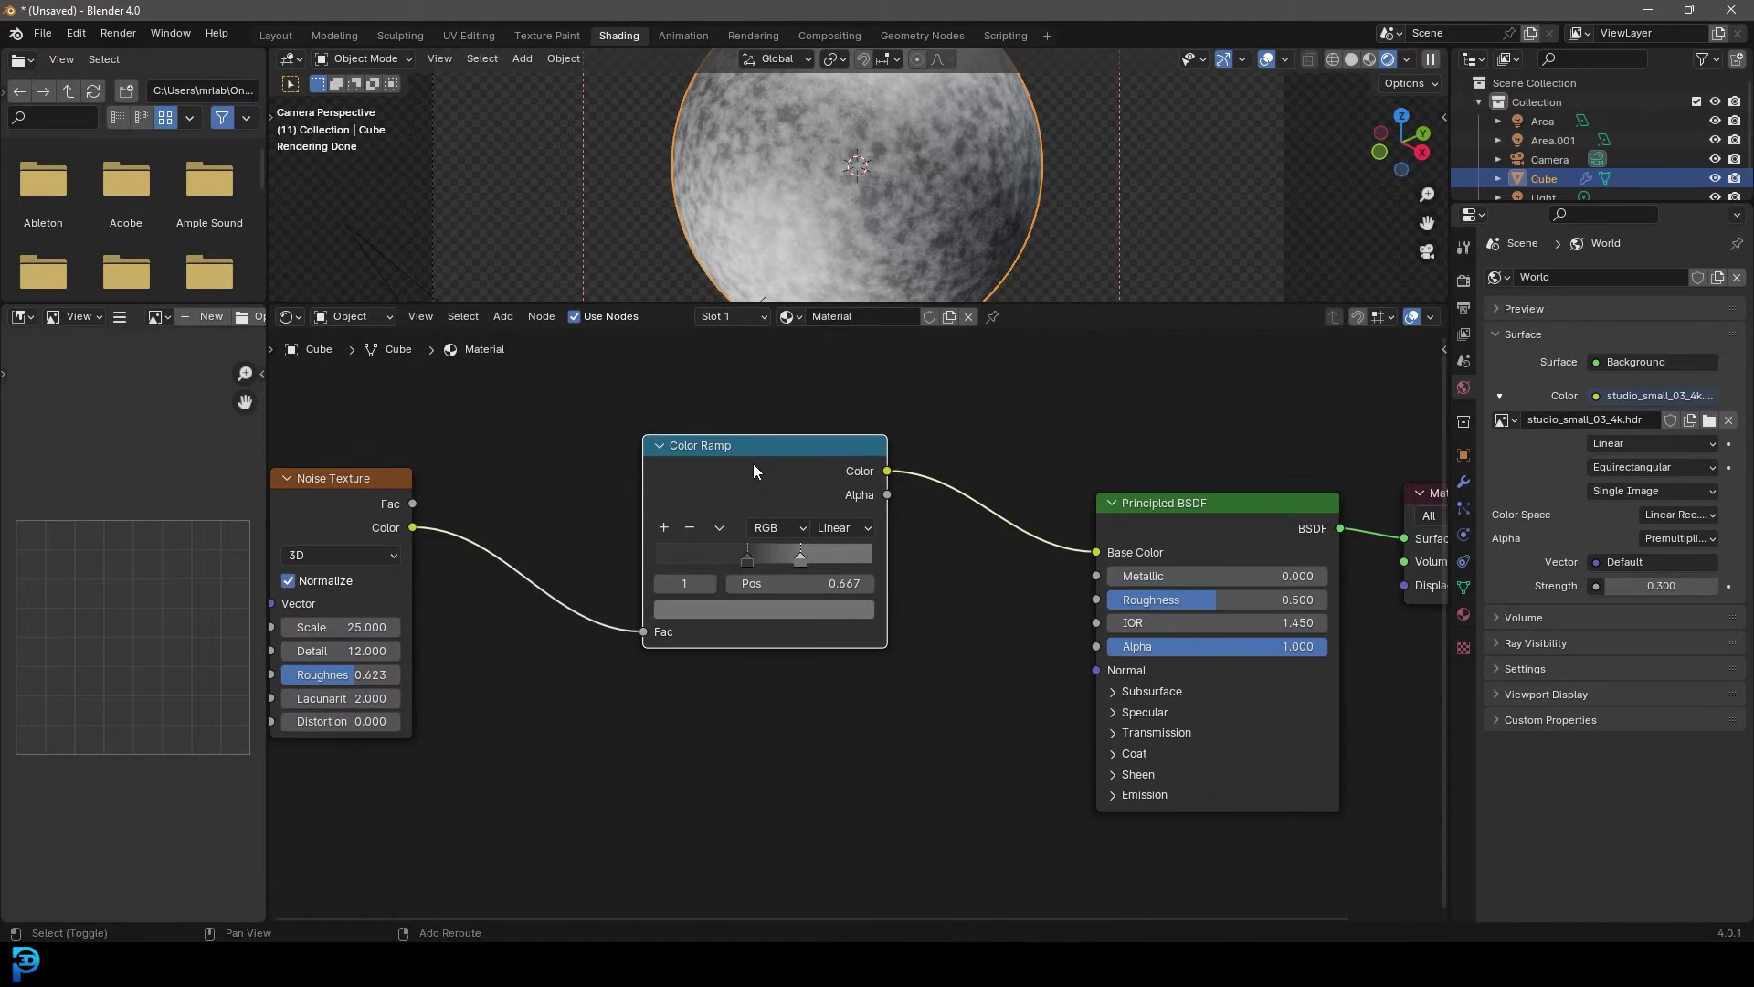
# Duplicate the Color Ramp below the original and connect the Noise Texture's Color output to the copy's Fac.
pyautogui.hotkey('shift', 'd')
pyautogui.click(755, 687)
pyautogui.moveTo(413, 528); pyautogui.dragTo(646, 850)
pyautogui.moveTo(917, 738); pyautogui.dragTo(819, 685, button='middle')
pyautogui.scroll(1, 819, 676)
pyautogui.moveTo(666, 619); pyautogui.dragTo(666, 611)
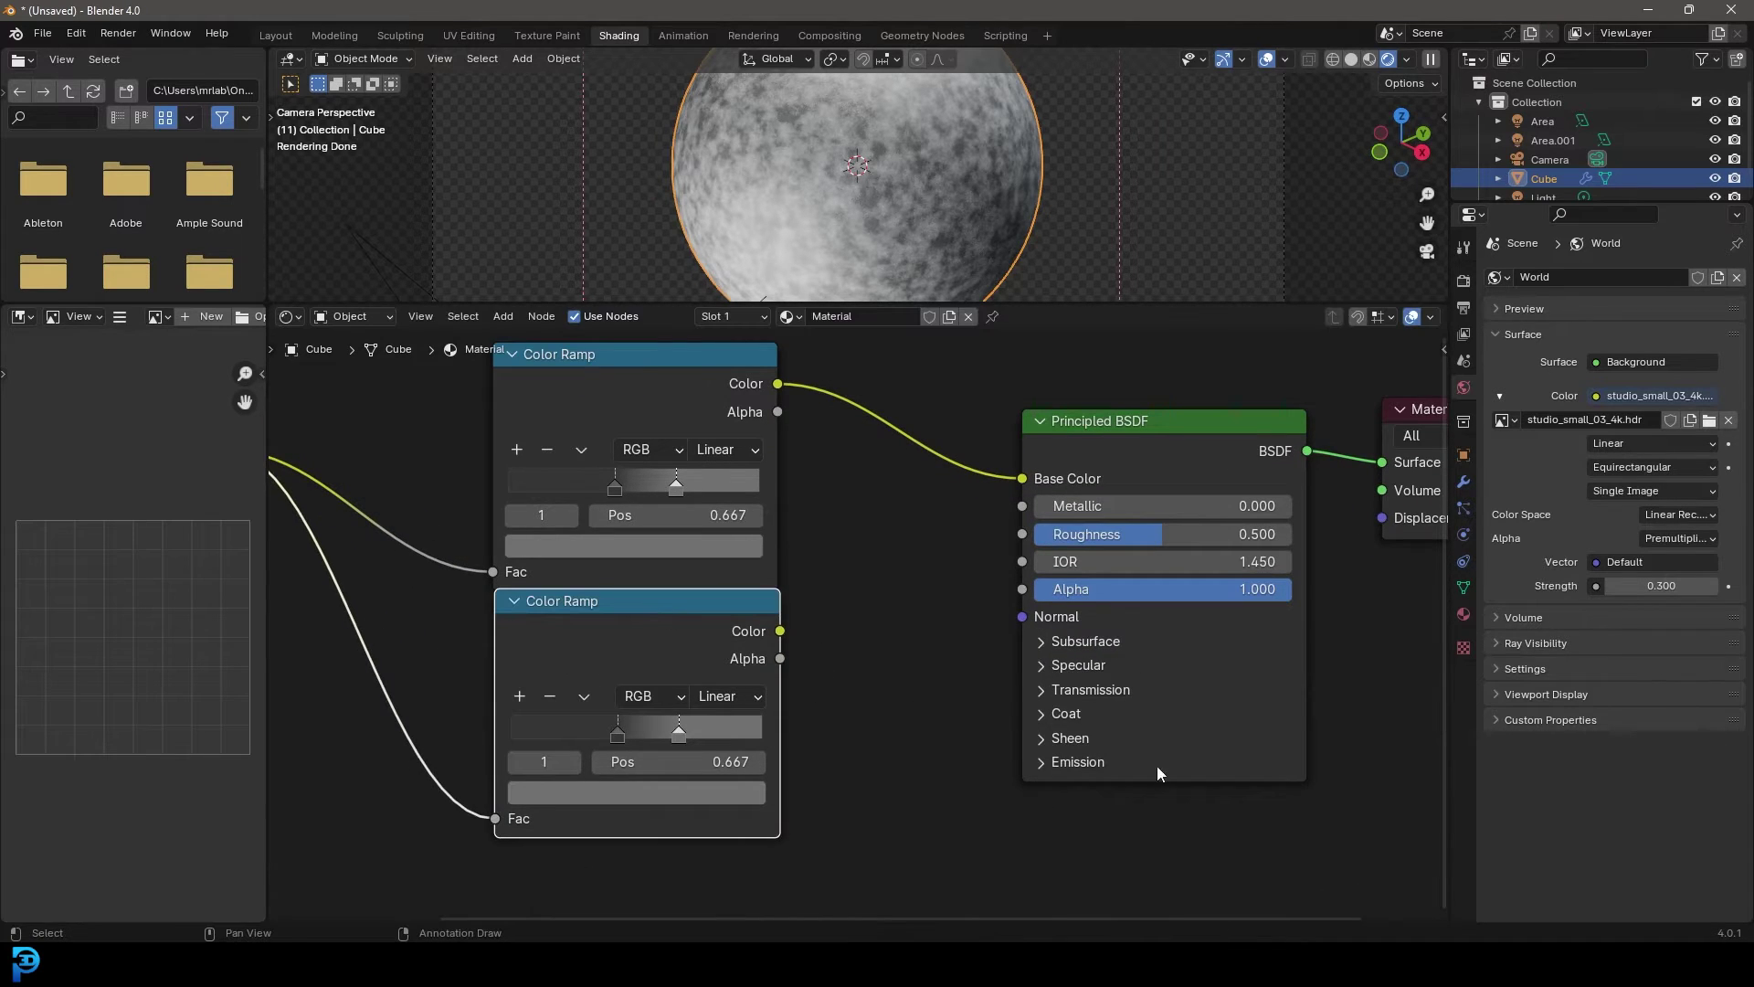
# Expand the Principled BSDF's Coat settings and connect the lower Color Ramp's Color to the Coat Roughness.
pyautogui.click(1050, 718)
pyautogui.moveTo(837, 742); pyautogui.dragTo(874, 662, button='middle')
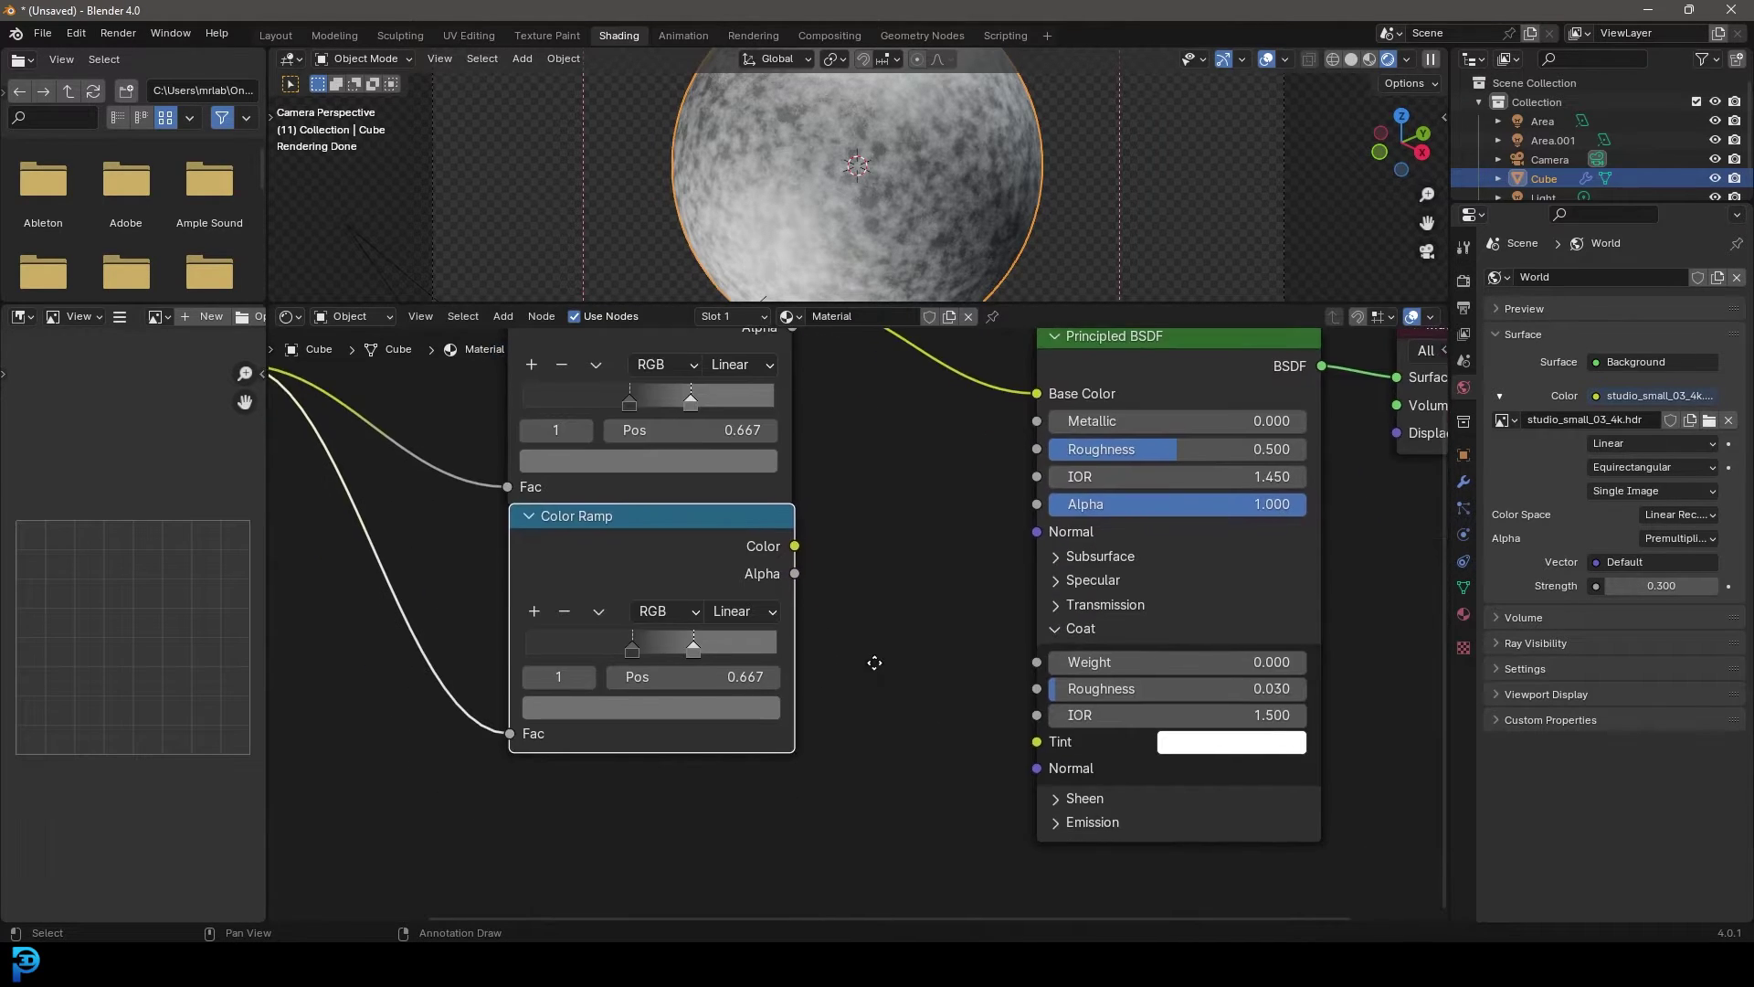
pyautogui.moveTo(791, 548); pyautogui.dragTo(1047, 693)
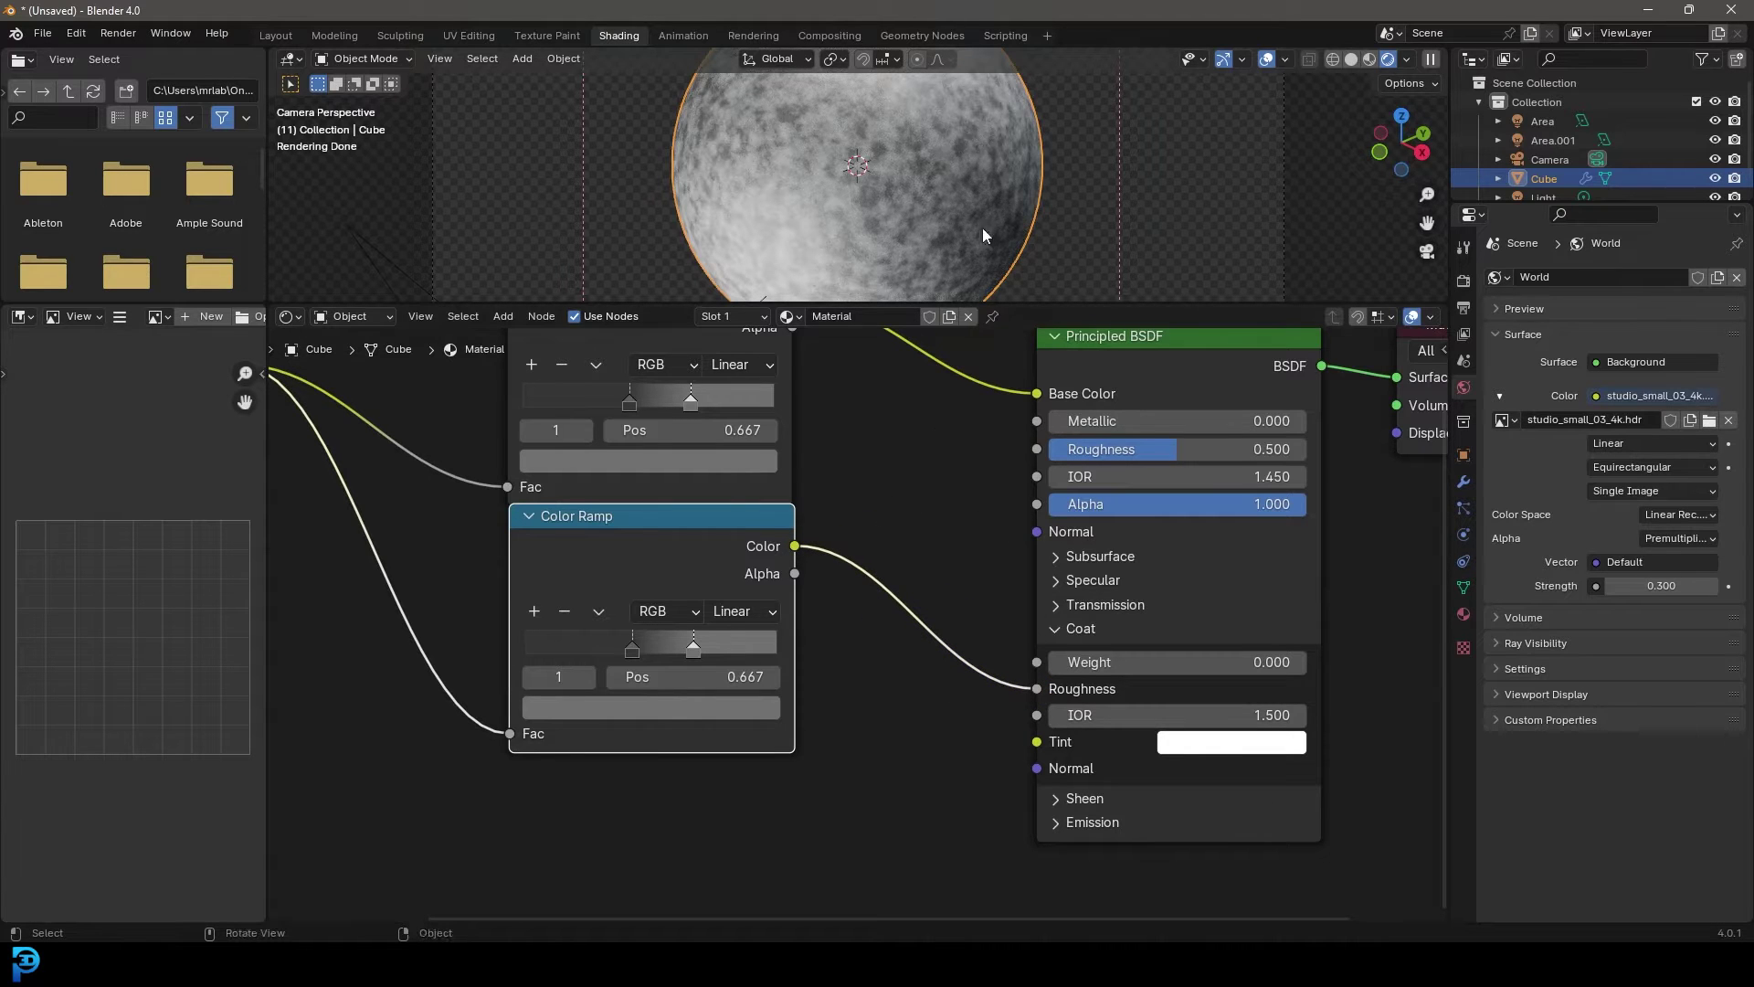
# Move the lower Color Ramp's first stop to 0.364 and lighten its color to near white.
pyautogui.scroll(-2, 881, 625)
pyautogui.moveTo(881, 625); pyautogui.dragTo(904, 603, button='middle')
pyautogui.scroll(1, 776, 580)
pyautogui.moveTo(745, 547); pyautogui.dragTo(746, 565)
pyautogui.click(746, 565)
pyautogui.click(724, 650)
pyautogui.click(726, 697)
pyautogui.moveTo(822, 486); pyautogui.dragTo(825, 402)
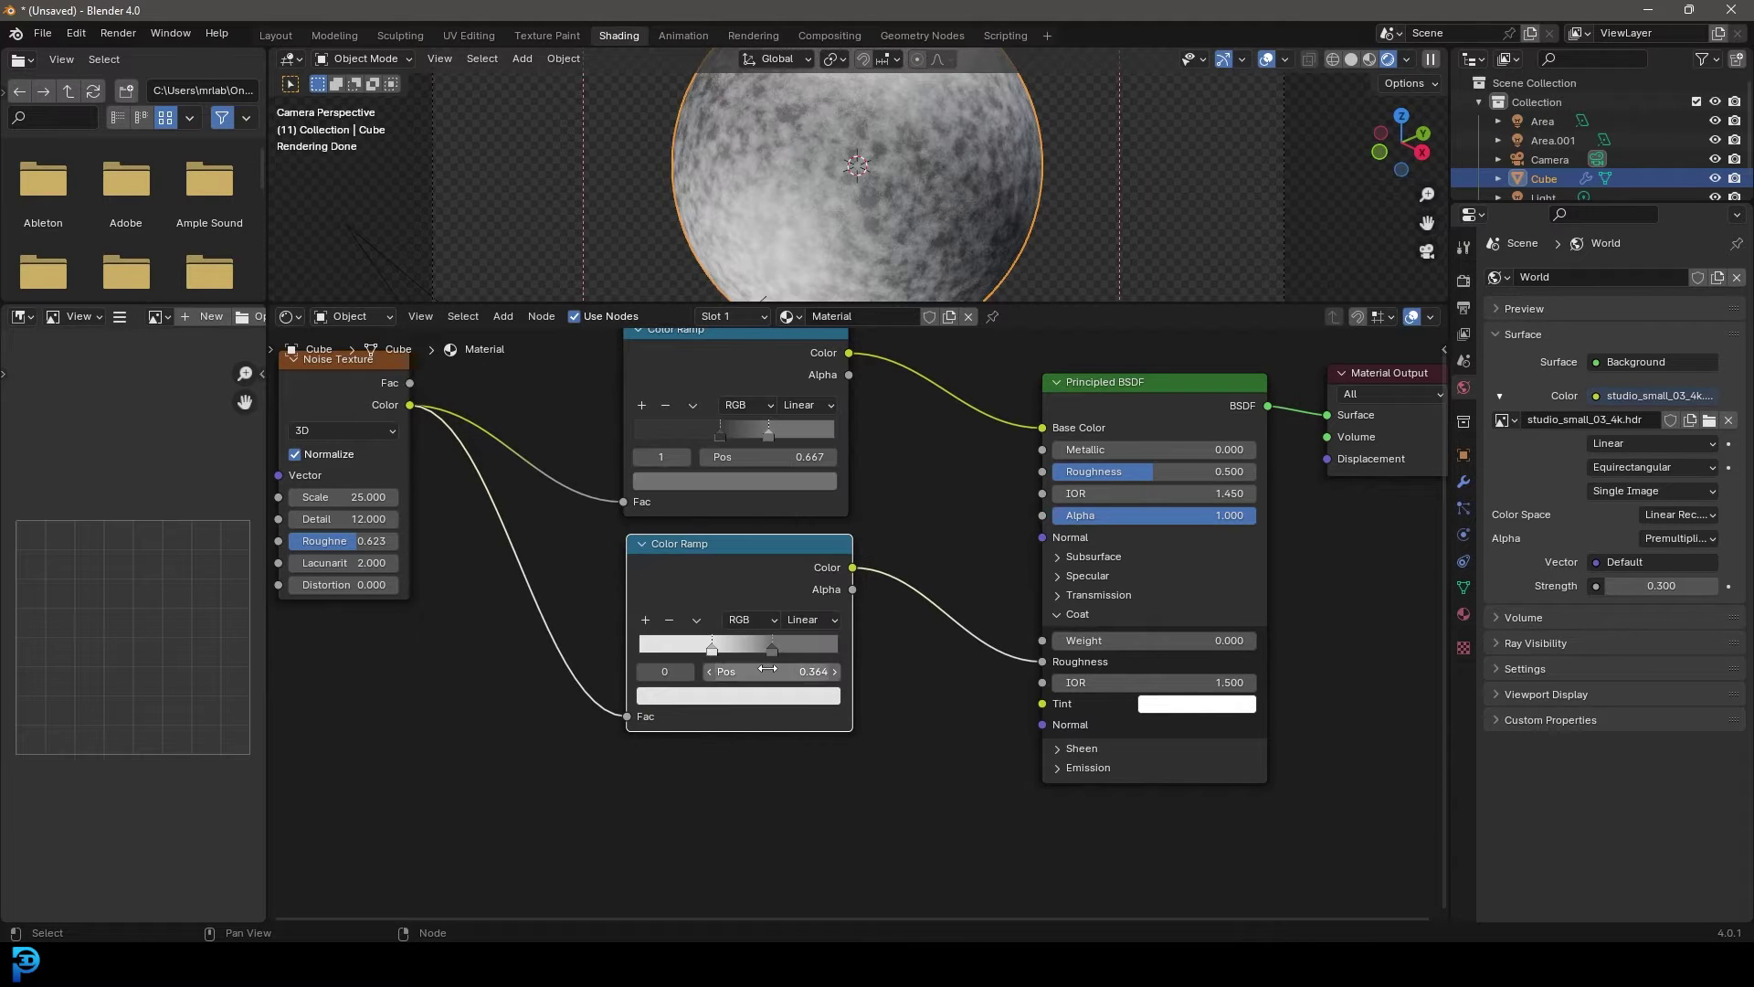
# Set the lower Color Ramp's second stop to position 0.676 and darken its color to dark grey.
pyautogui.moveTo(772, 648); pyautogui.dragTo(771, 652)
pyautogui.click(776, 692)
pyautogui.moveTo(830, 482); pyautogui.dragTo(831, 504)
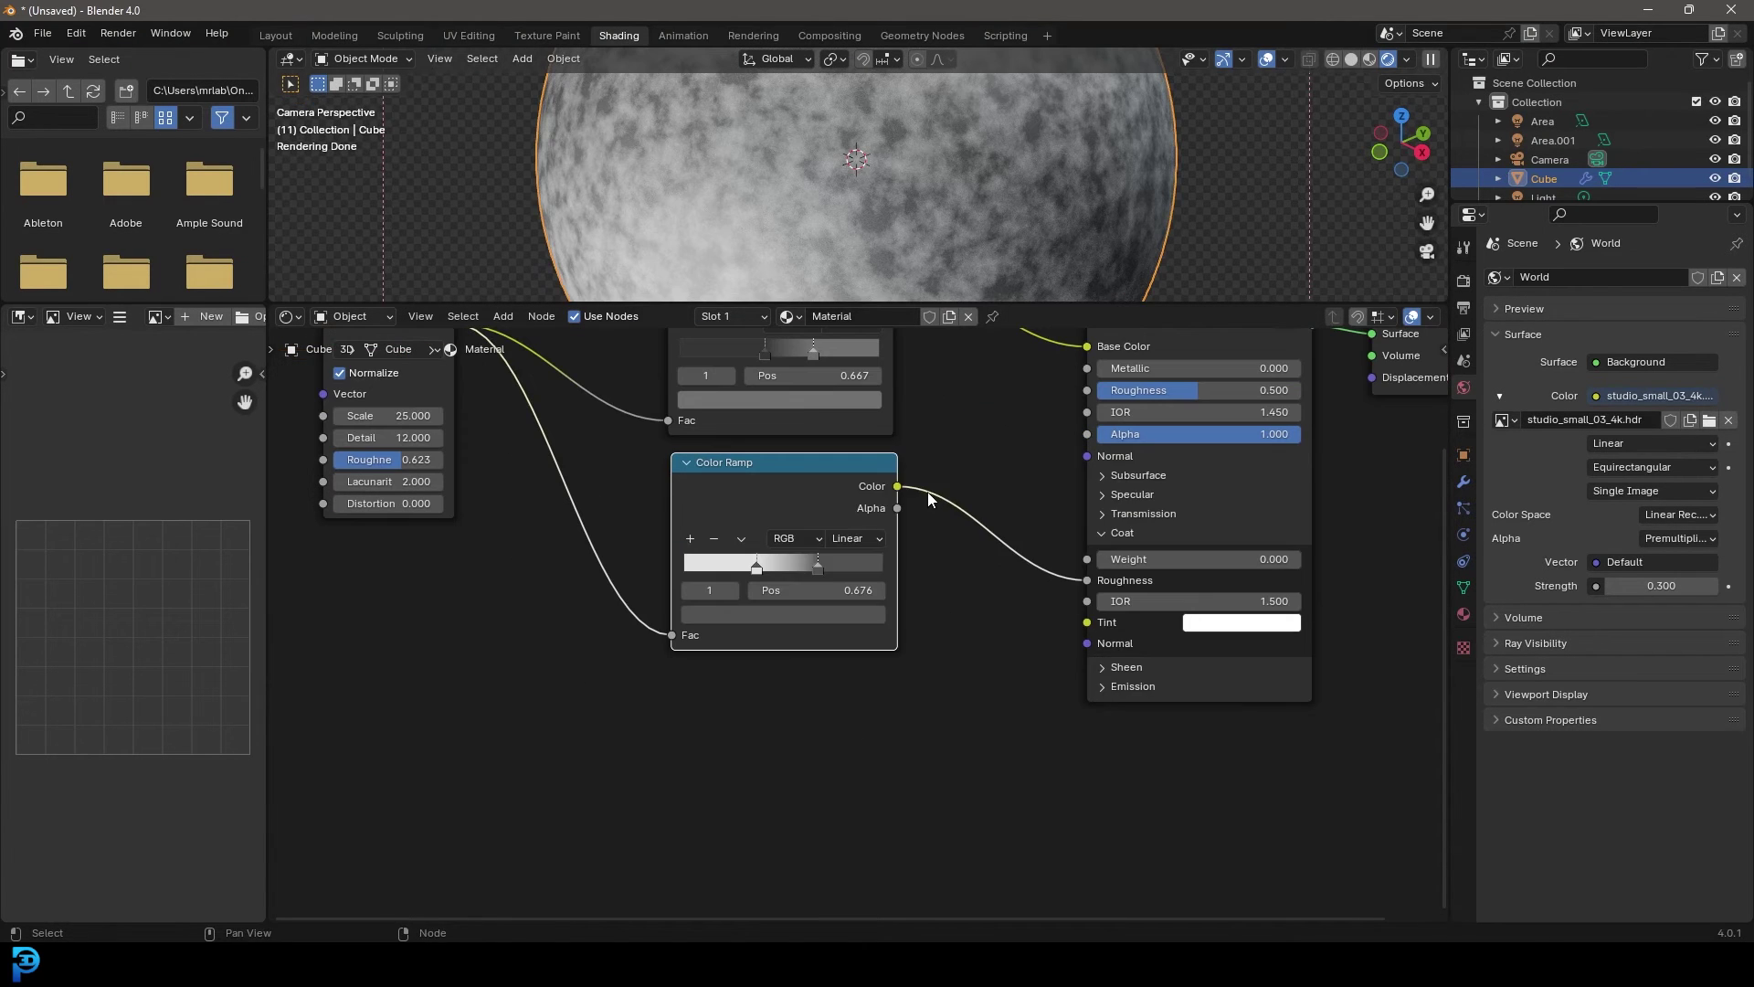
# Add a Bump node with the lower Color Ramp's Color feeding its Height and its Normal feeding the Principled BSDF's Normal.
pyautogui.moveTo(897, 486); pyautogui.dragTo(929, 490)
pyautogui.write('bump')
pyautogui.press('Return')
pyautogui.click(906, 506)
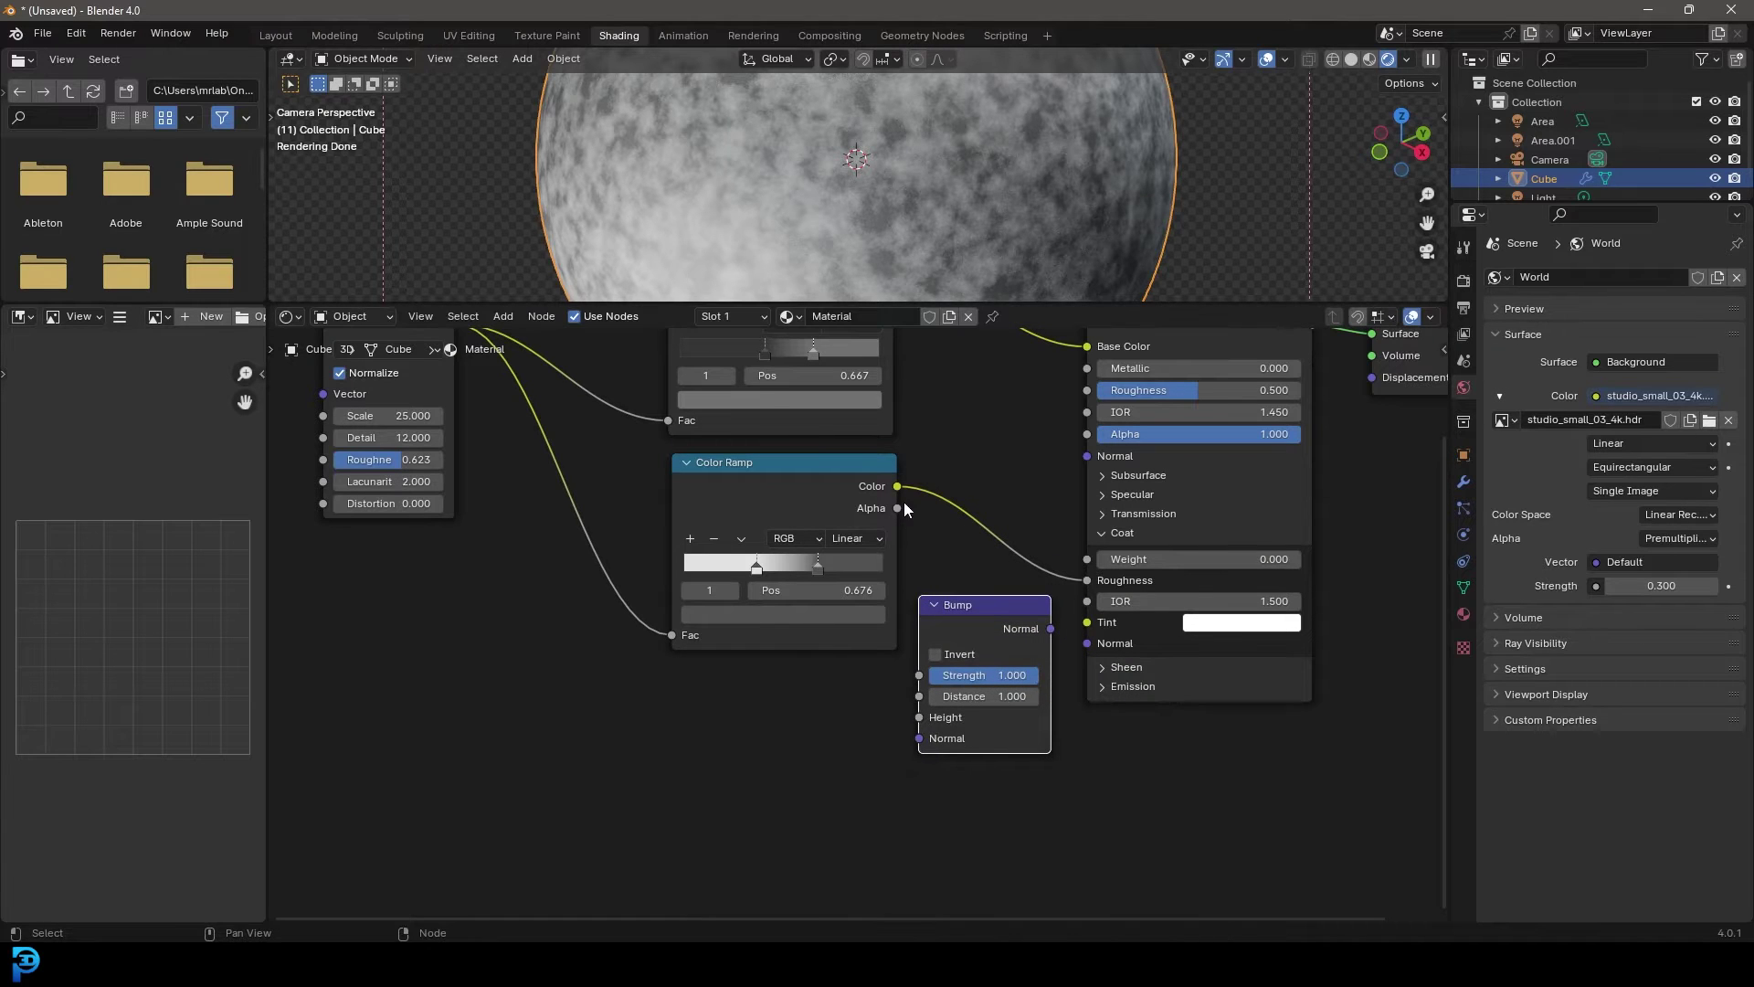
pyautogui.moveTo(902, 486); pyautogui.dragTo(917, 711)
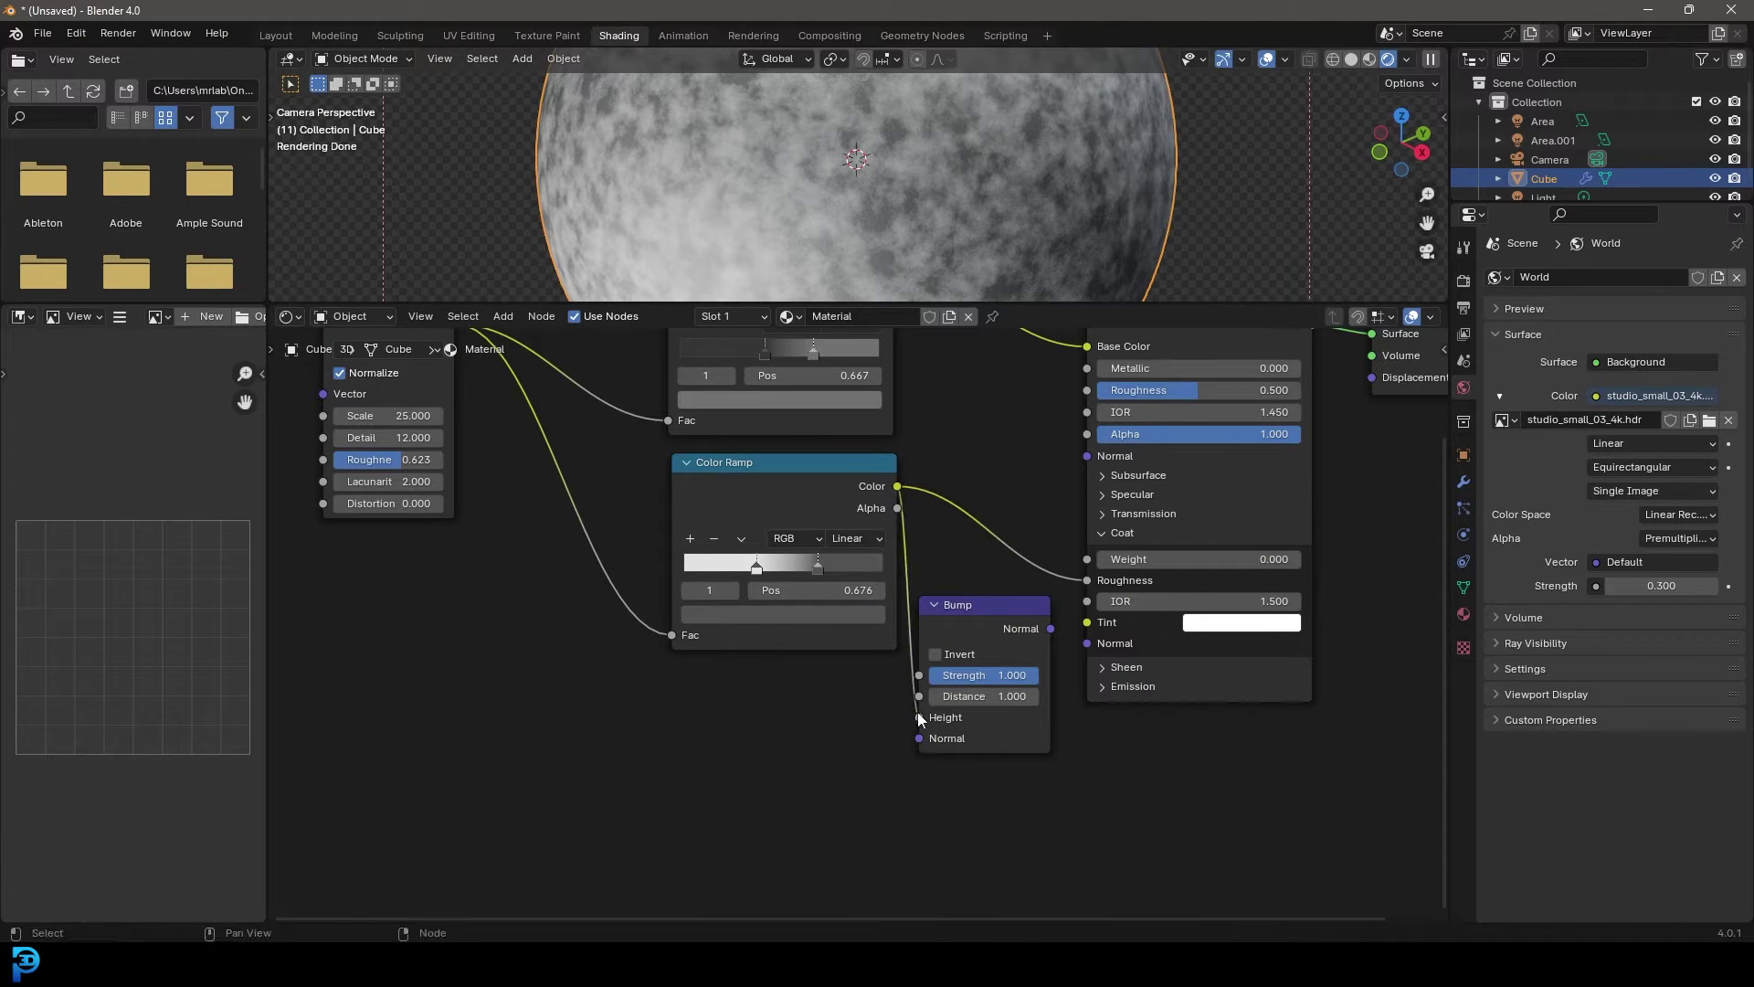
pyautogui.moveTo(1053, 627); pyautogui.dragTo(1091, 457)
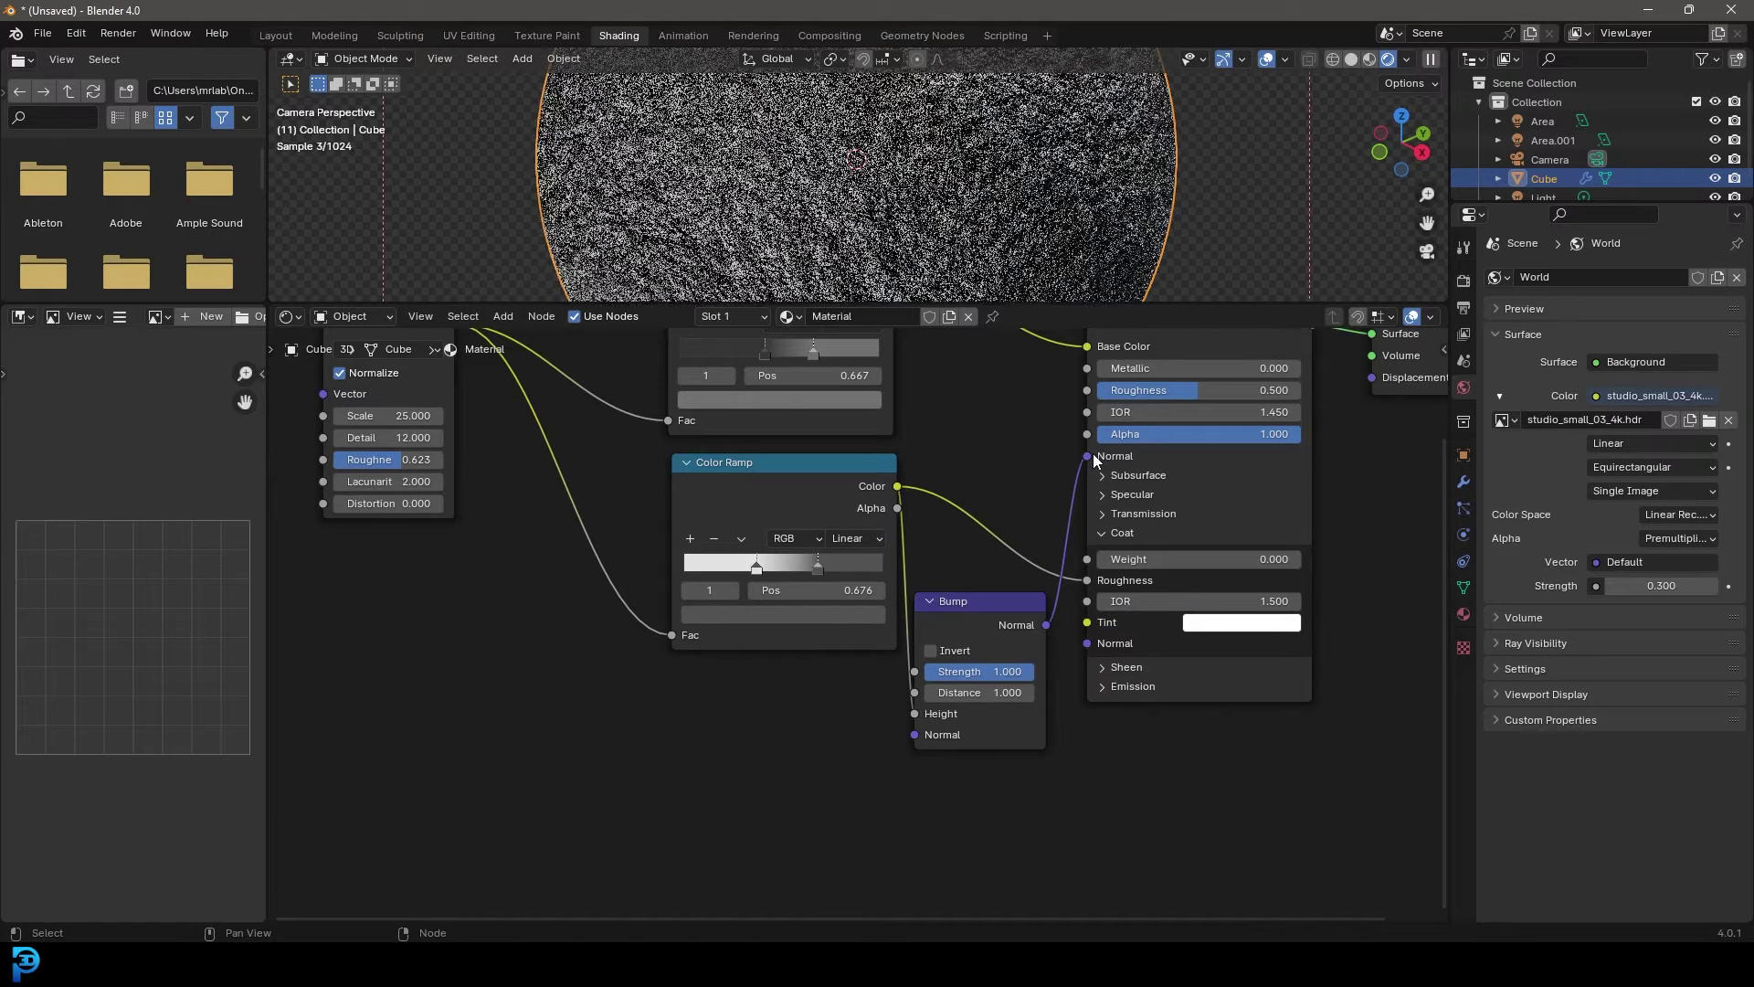
# Set the Bump node's Strength to 0.2.
pyautogui.click(1005, 672)
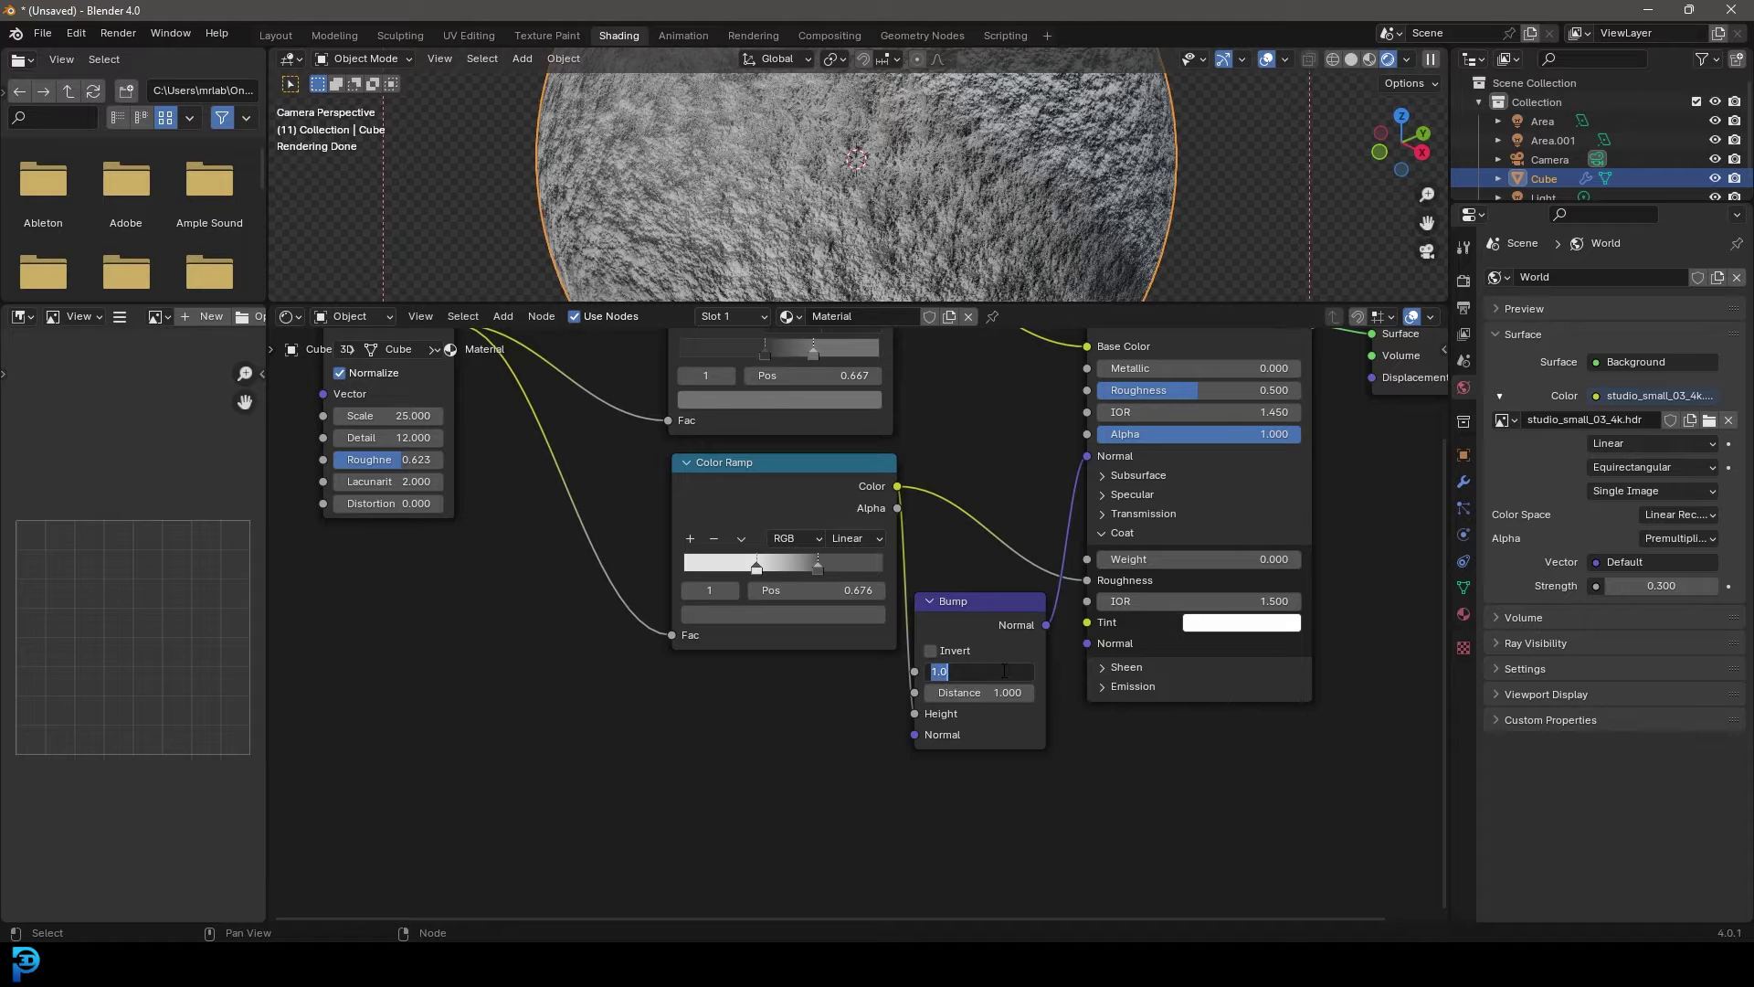
pyautogui.write('0.2')
pyautogui.press('Return')
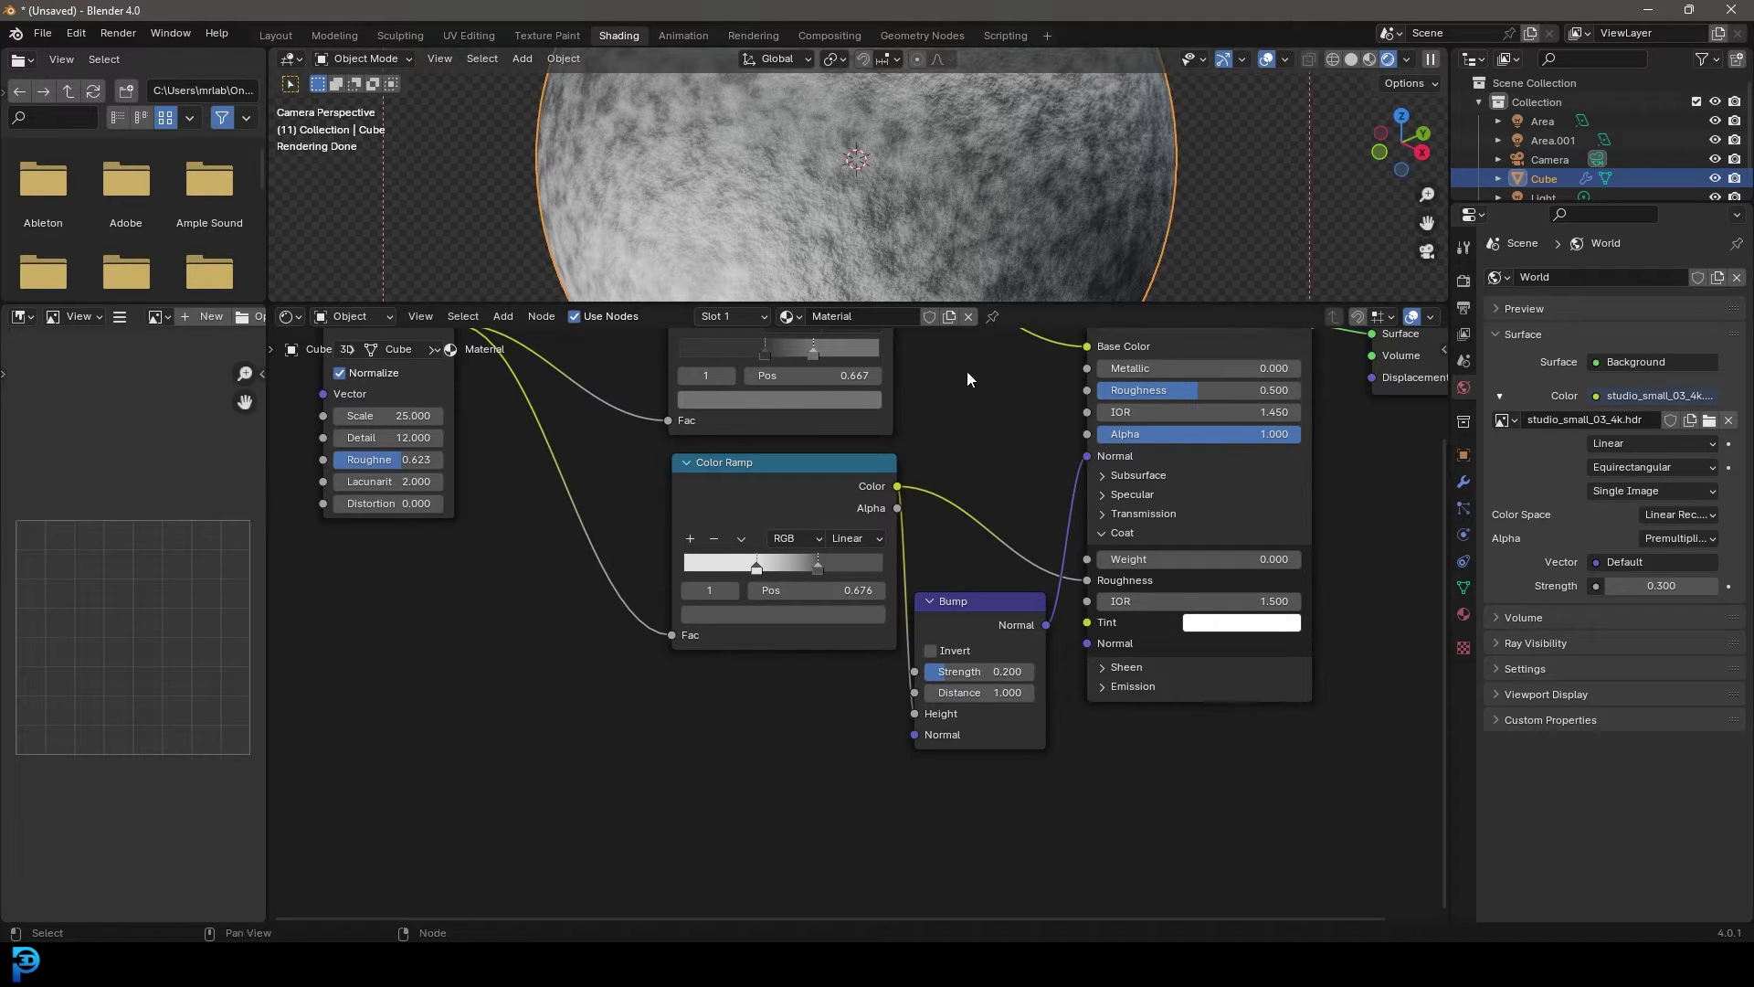
# Move the lower Color Ramp's dark stop to 0.751 and reduce the Bump node's Strength to 0.126.
pyautogui.scroll(-3, 888, 219)
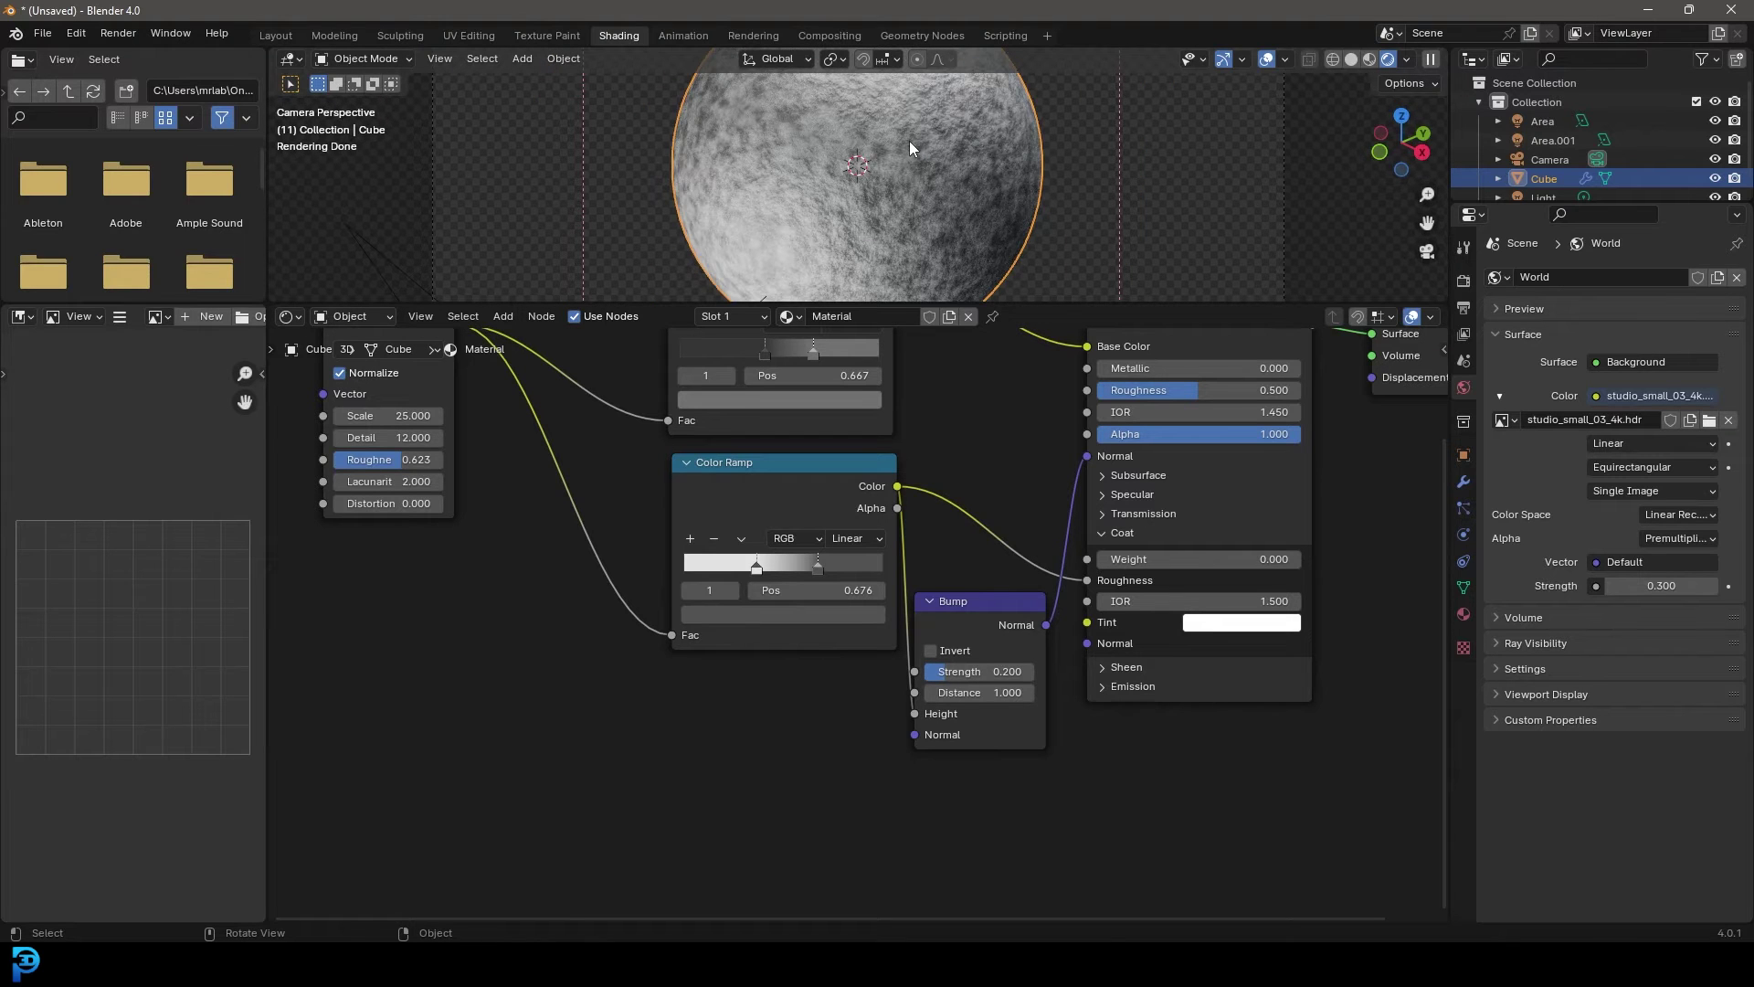
pyautogui.moveTo(901, 371); pyautogui.dragTo(917, 467, button='middle')
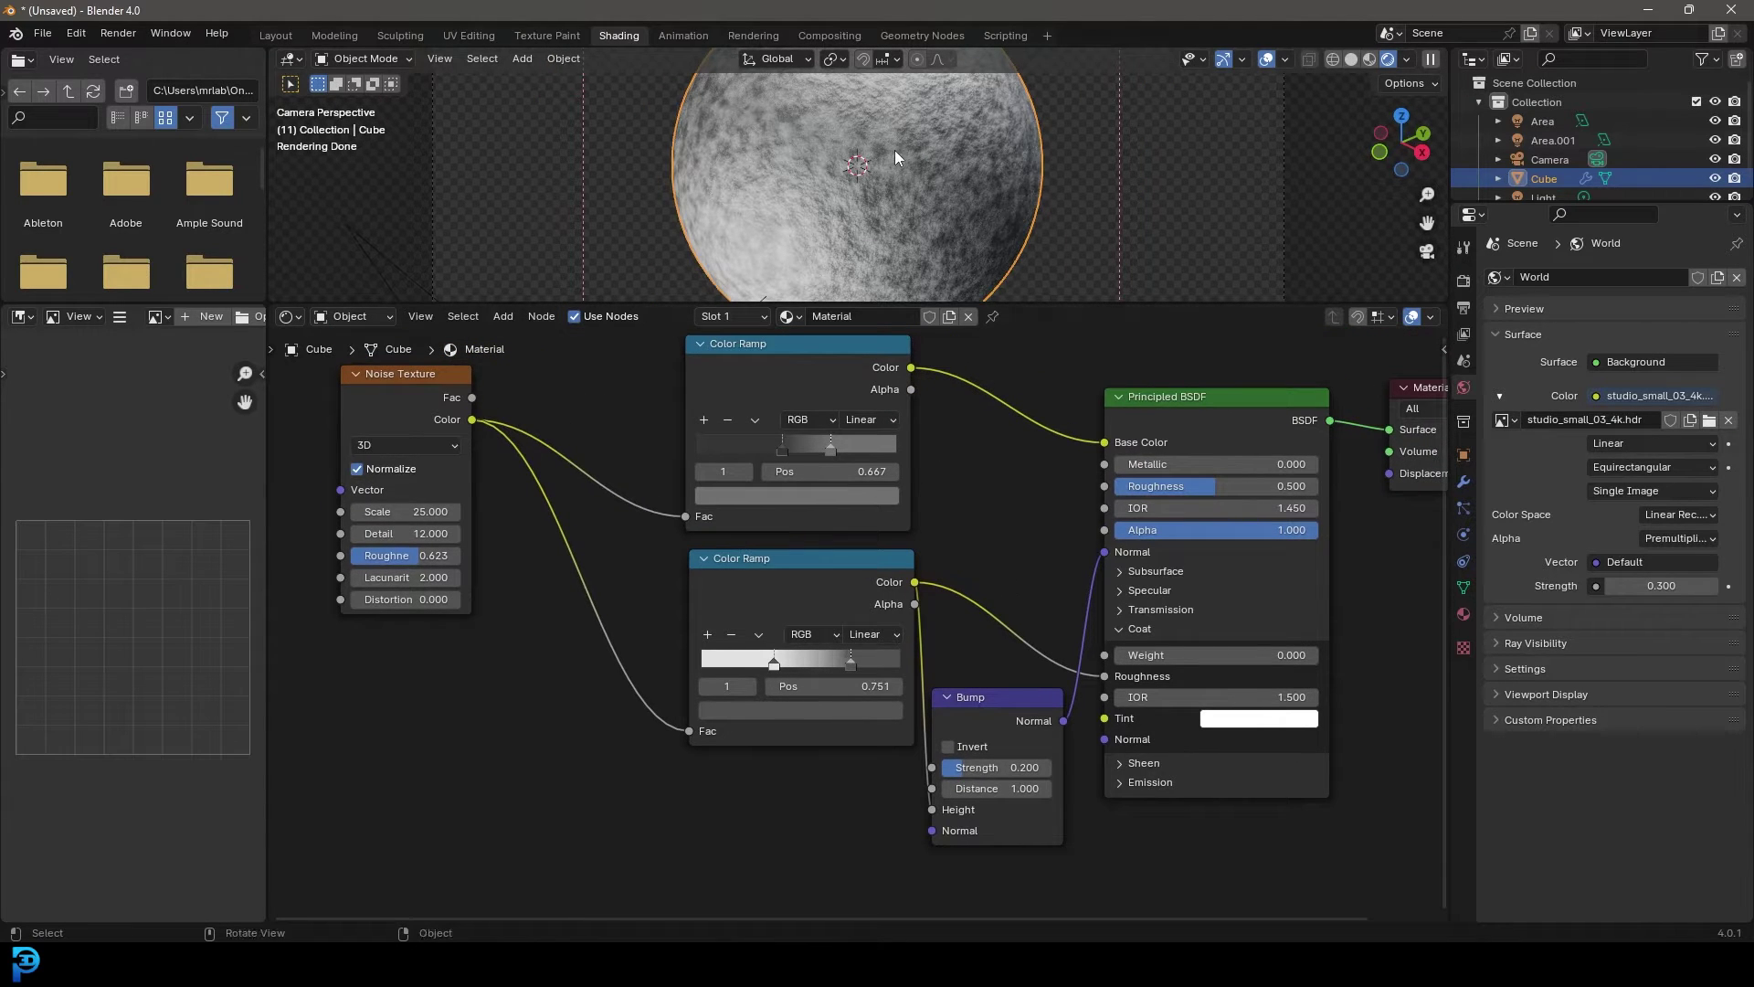
pyautogui.moveTo(999, 767); pyautogui.dragTo(976, 767)
# Add a separate Noise Texture node in the empty area before the existing Noise Texture.
pyautogui.scroll(-10, 908, 530)
pyautogui.scroll(6, 482, 538)
pyautogui.moveTo(482, 538); pyautogui.dragTo(671, 558, button='middle')
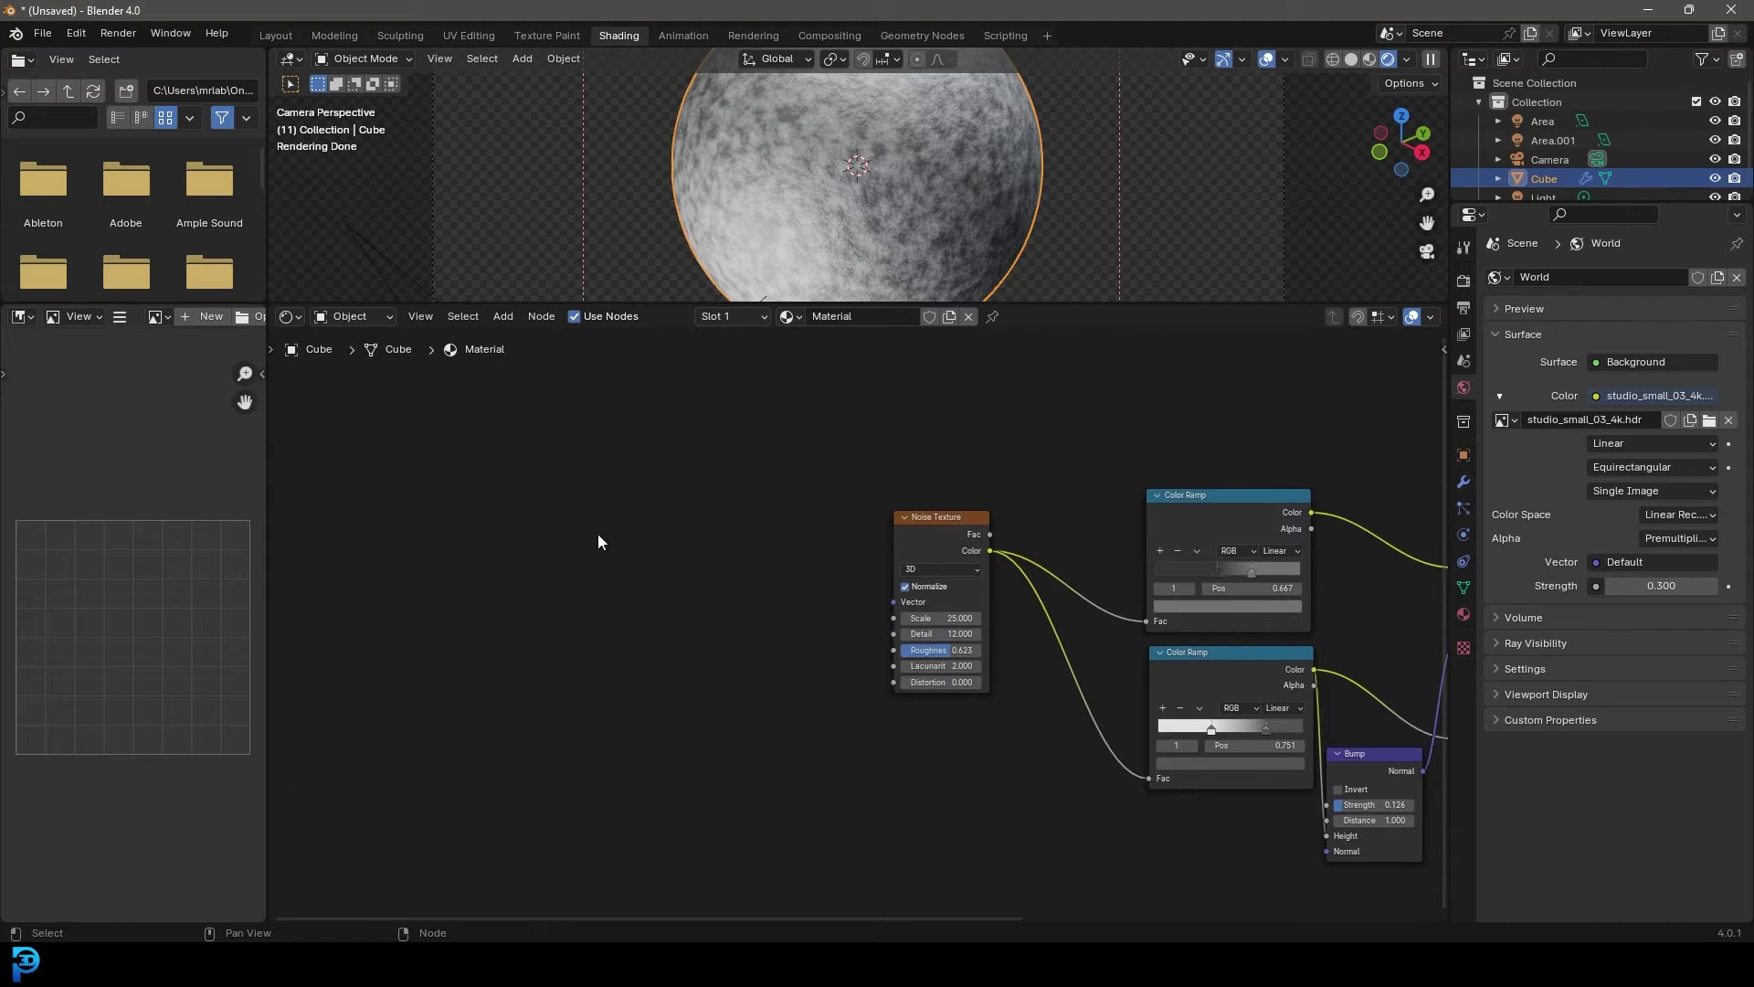
pyautogui.hotkey('shift', 'a')
pyautogui.click(534, 545)
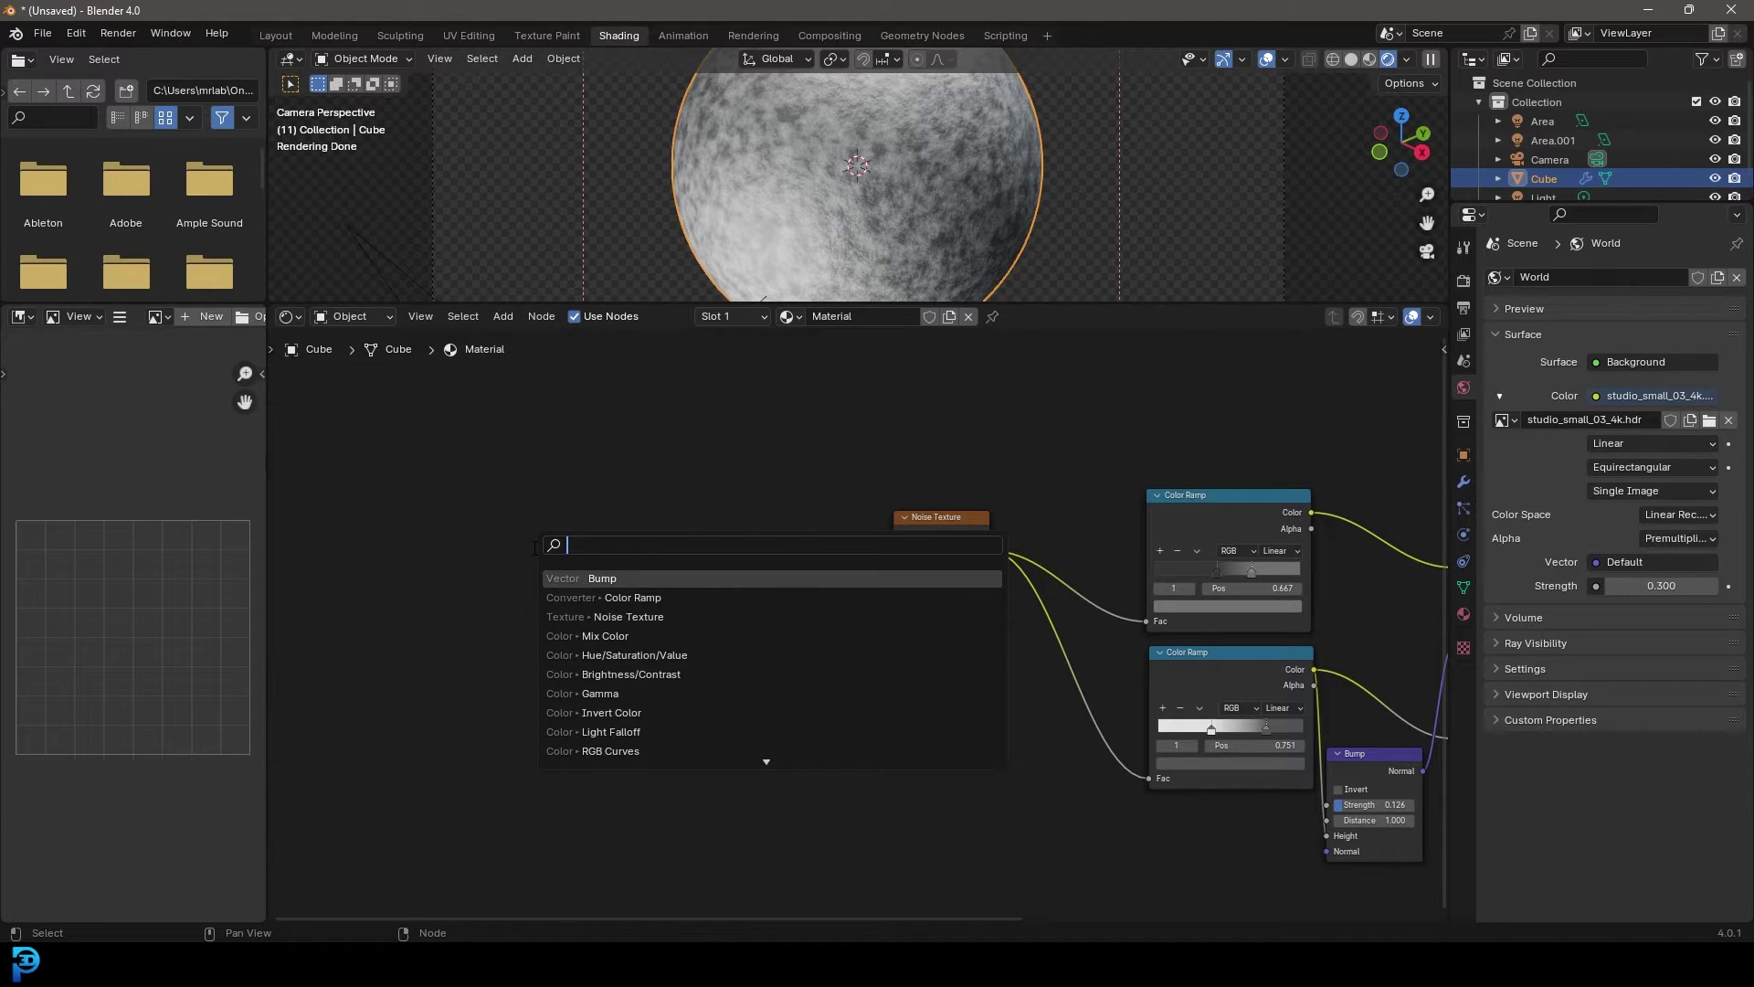
pyautogui.write('noi')
pyautogui.press('Return')
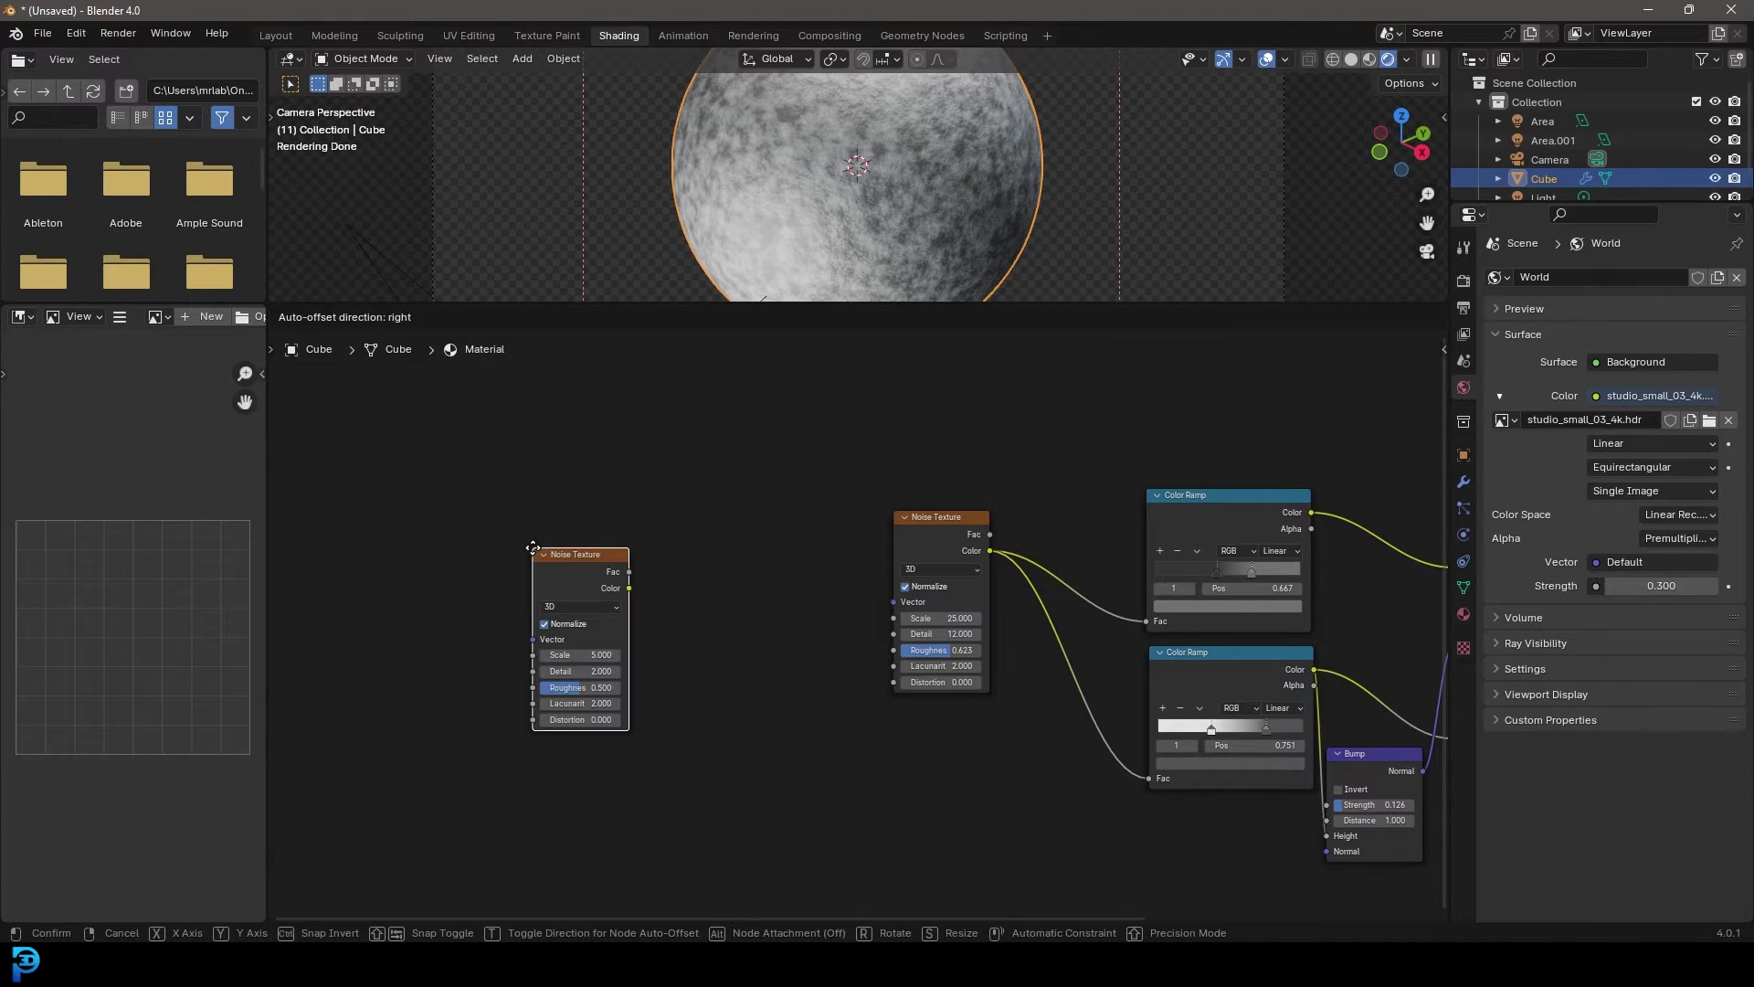
pyautogui.click(471, 610)
# Add a Voronoi Texture beside the new Noise Texture and connect the noise Color to the Voronoi's Vector.
pyautogui.hotkey('shift', 'a')
pyautogui.click(692, 525)
pyautogui.write('voro')
pyautogui.click(754, 552)
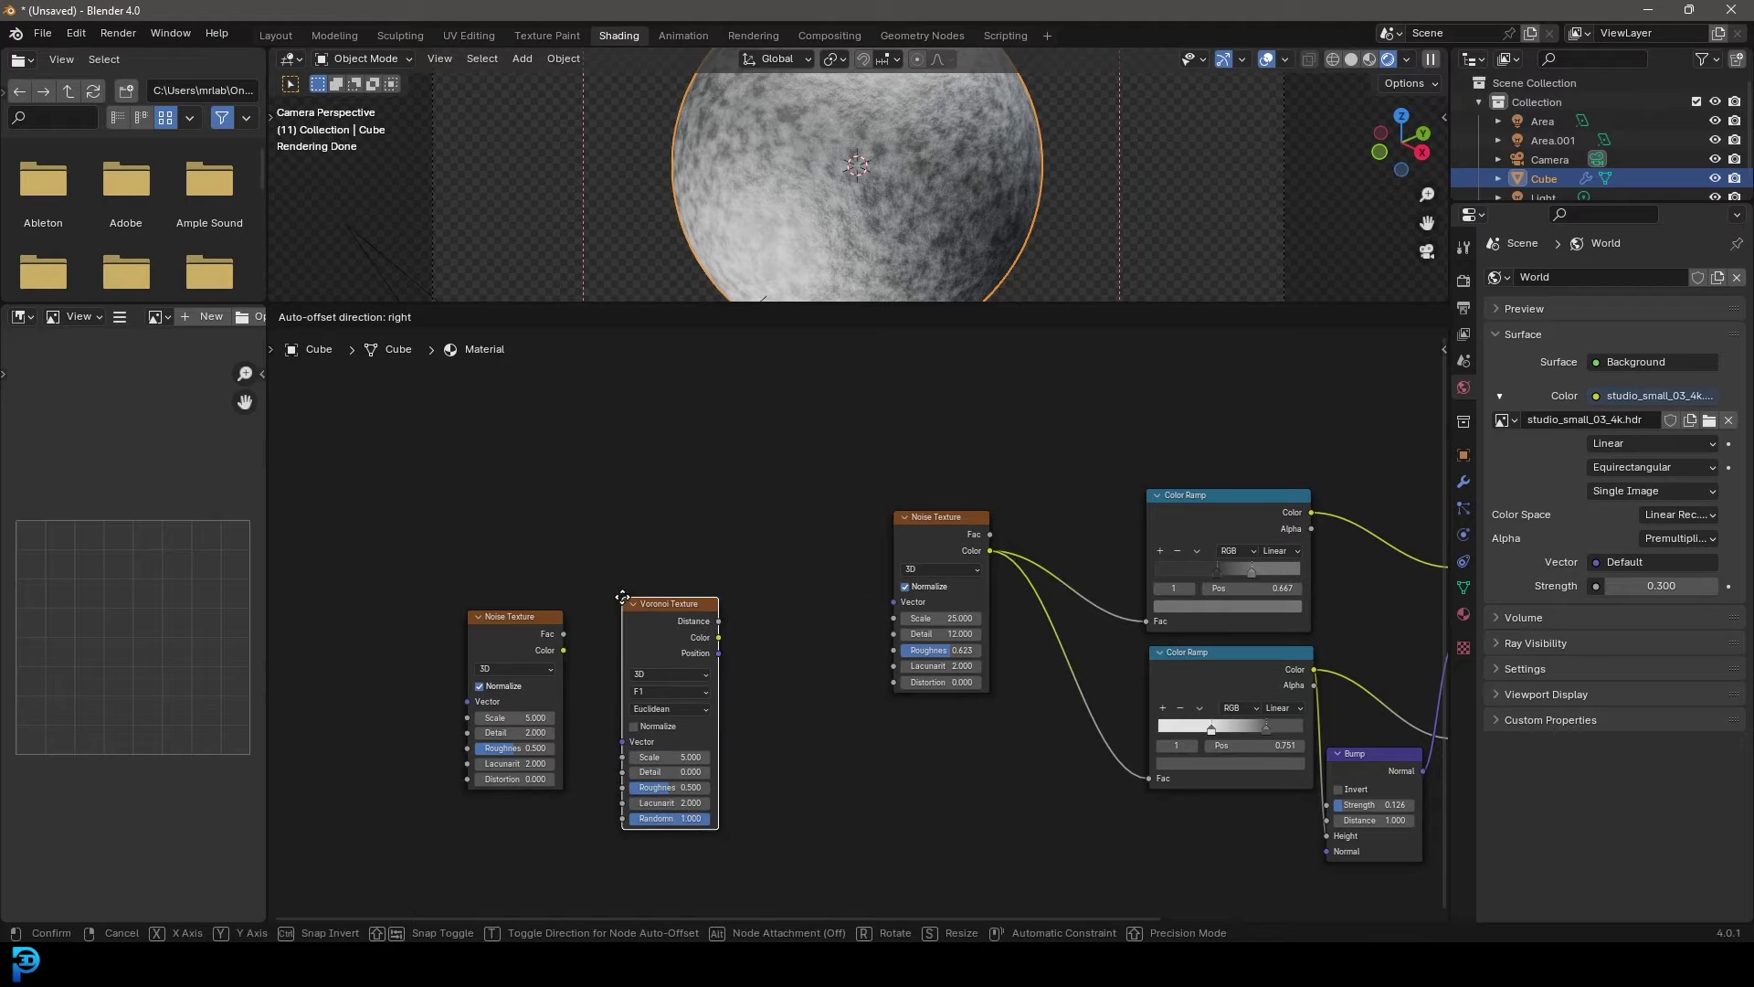
pyautogui.click(620, 595)
pyautogui.scroll(7, 744, 603)
pyautogui.moveTo(722, 614); pyautogui.dragTo(948, 516, button='middle')
pyautogui.moveTo(590, 559); pyautogui.dragTo(691, 716)
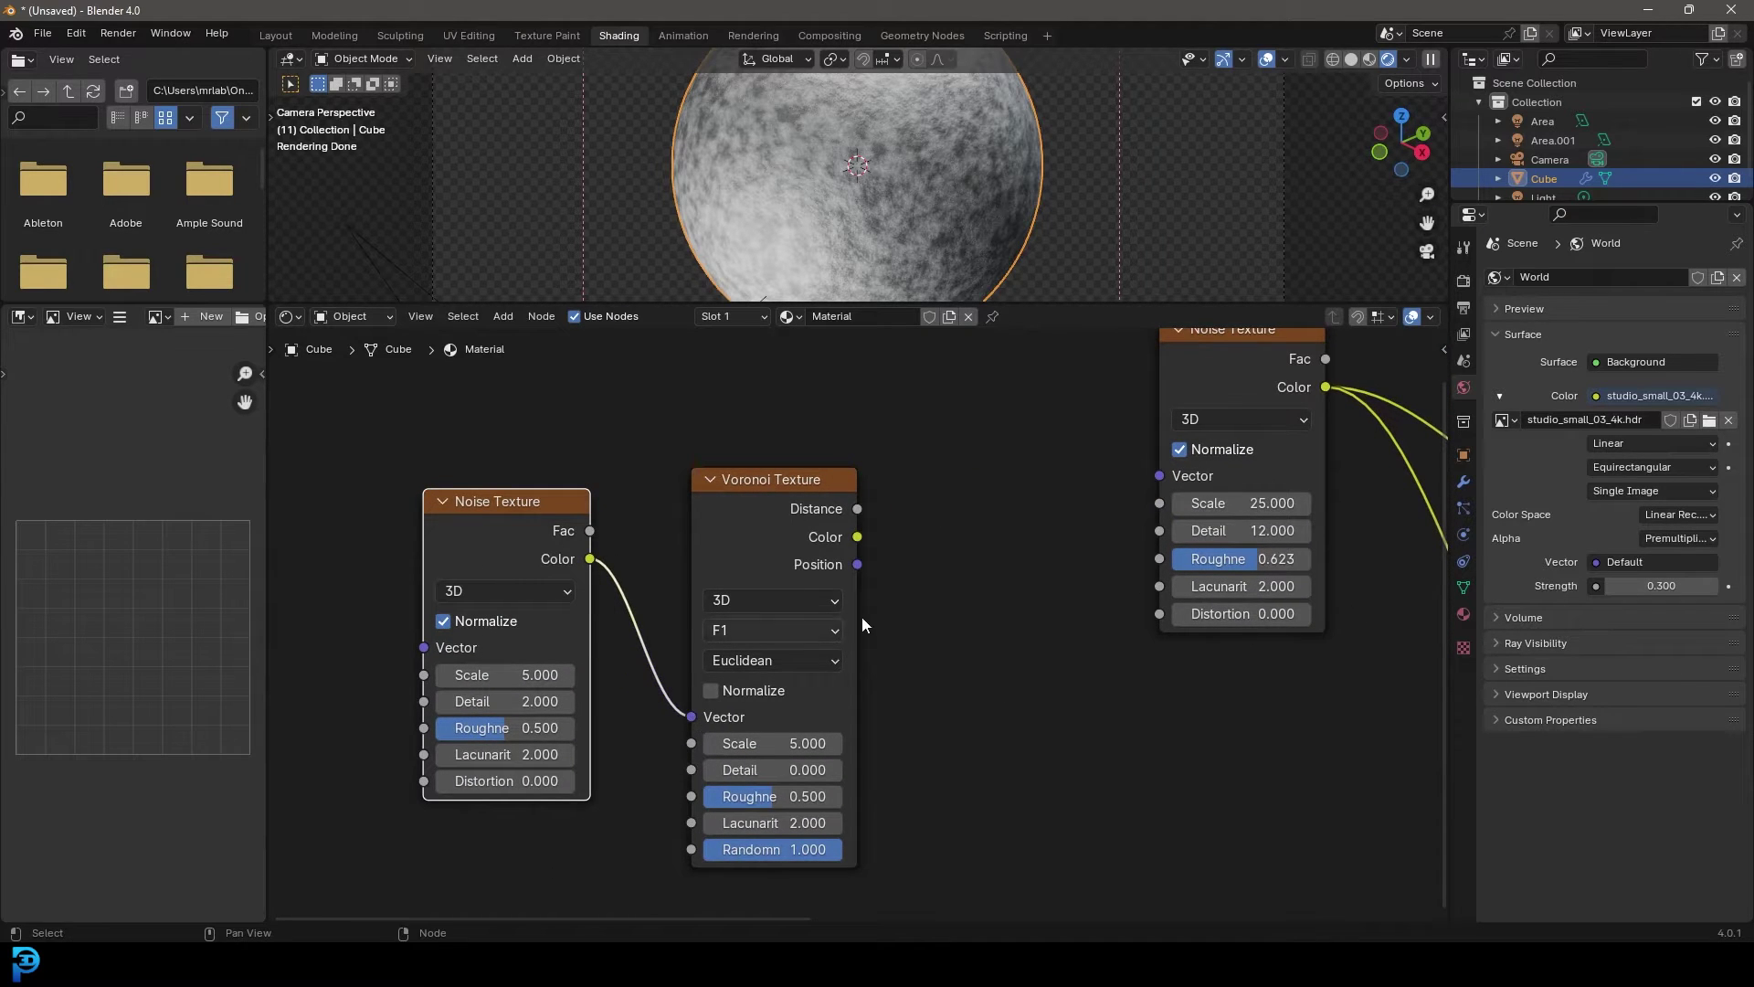
# Add a Mapping node before the new Noise Texture and connect its Vector output to the noise's Vector input.
pyautogui.moveTo(344, 499); pyautogui.dragTo(655, 508, button='middle')
pyautogui.hotkey('shift', 'a')
pyautogui.click(612, 490)
pyautogui.write('mapp')
pyautogui.press('Return')
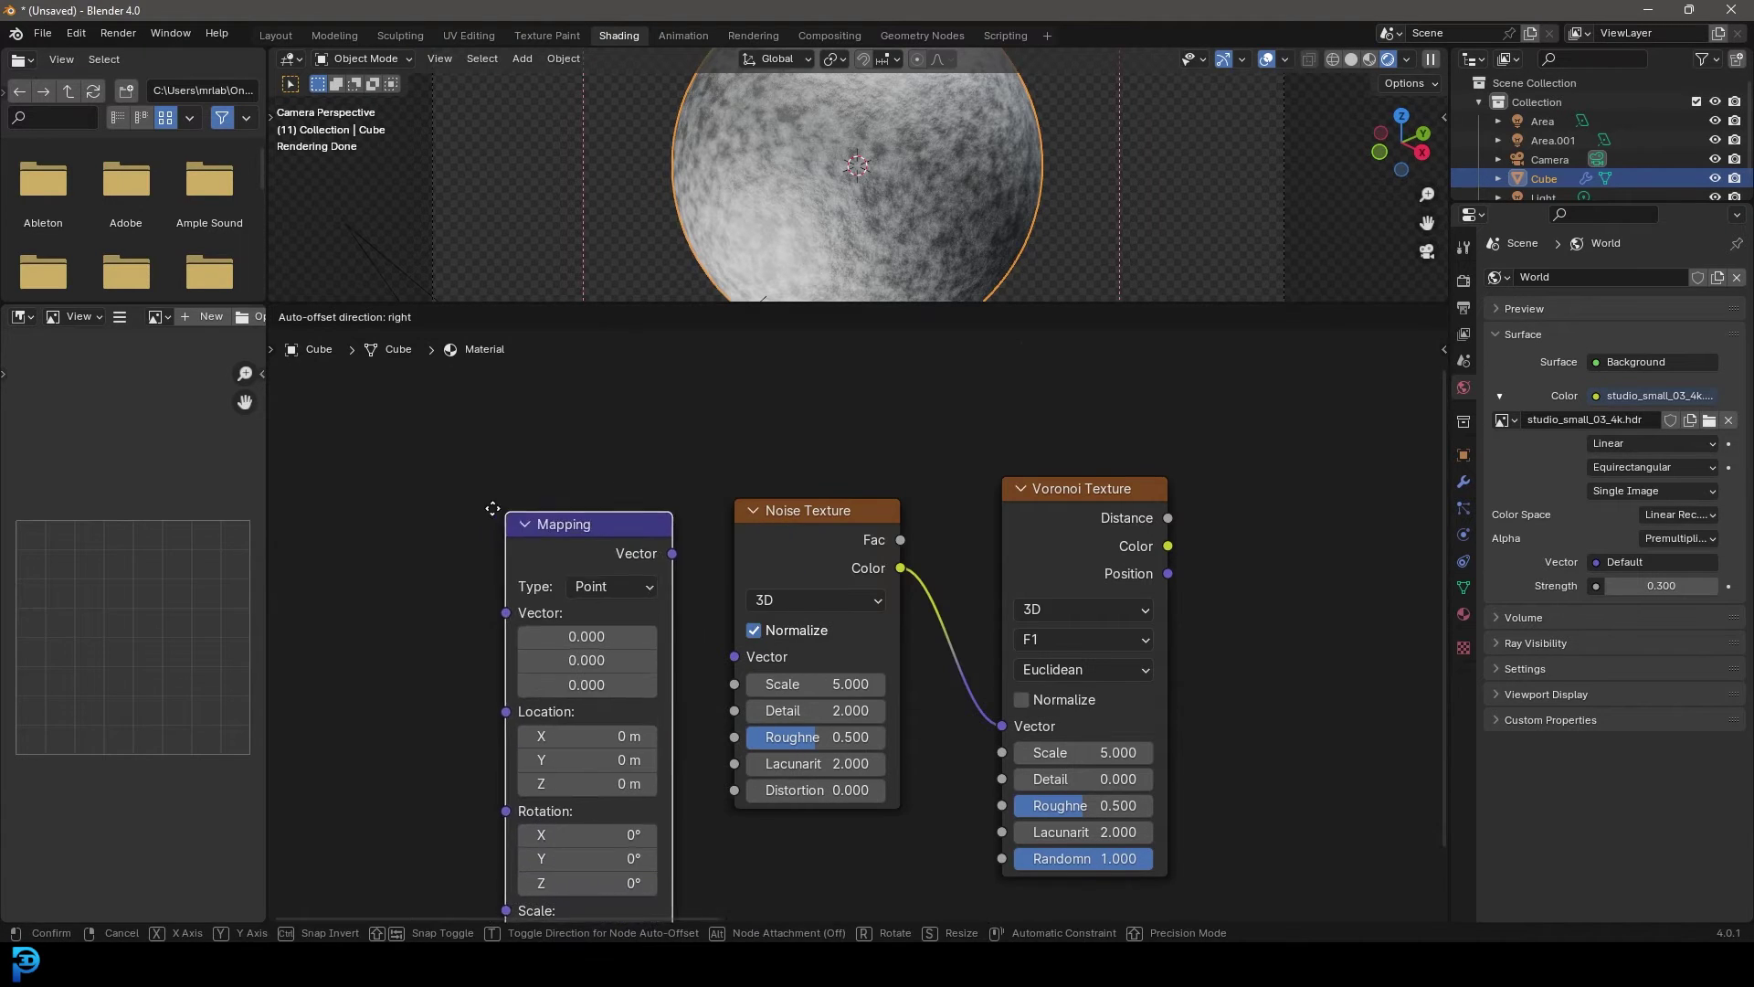
pyautogui.click(622, 538)
pyautogui.moveTo(622, 529); pyautogui.dragTo(742, 670)
# Add a Texture Coordinate node with its Object output connected to the Mapping node's Vector.
pyautogui.moveTo(420, 548); pyautogui.dragTo(819, 492, button='middle')
pyautogui.moveTo(854, 530); pyautogui.dragTo(509, 494)
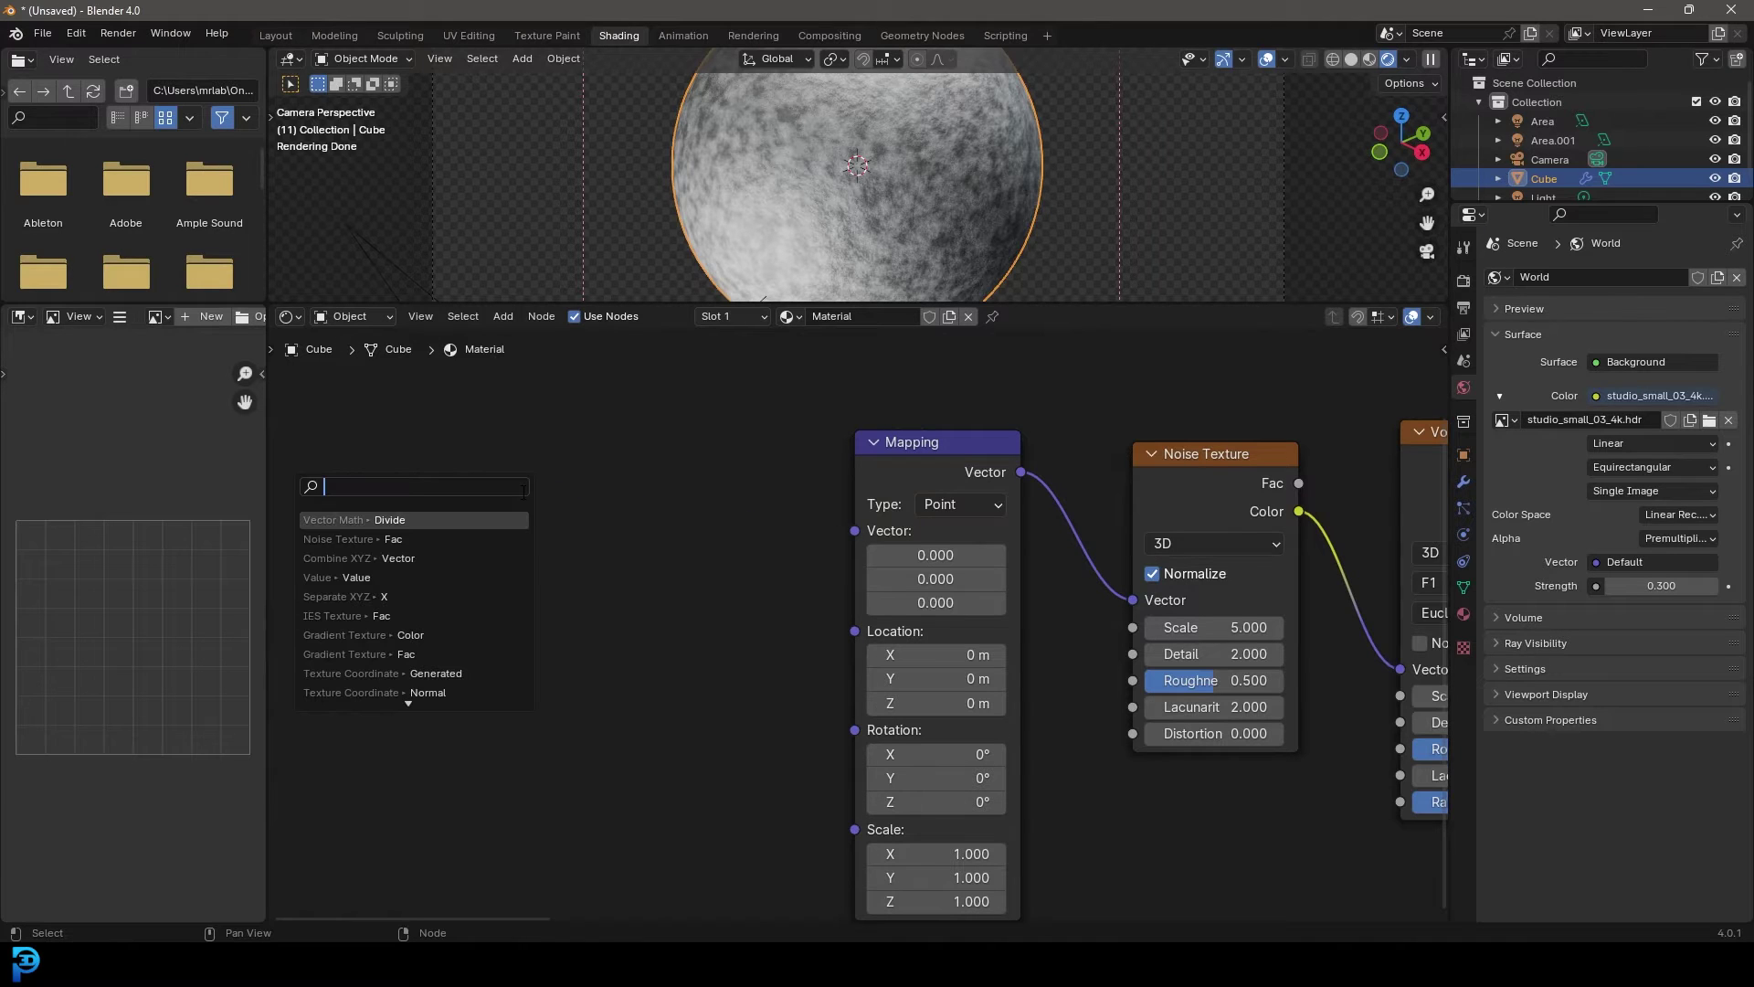
pyautogui.write('texture coo')
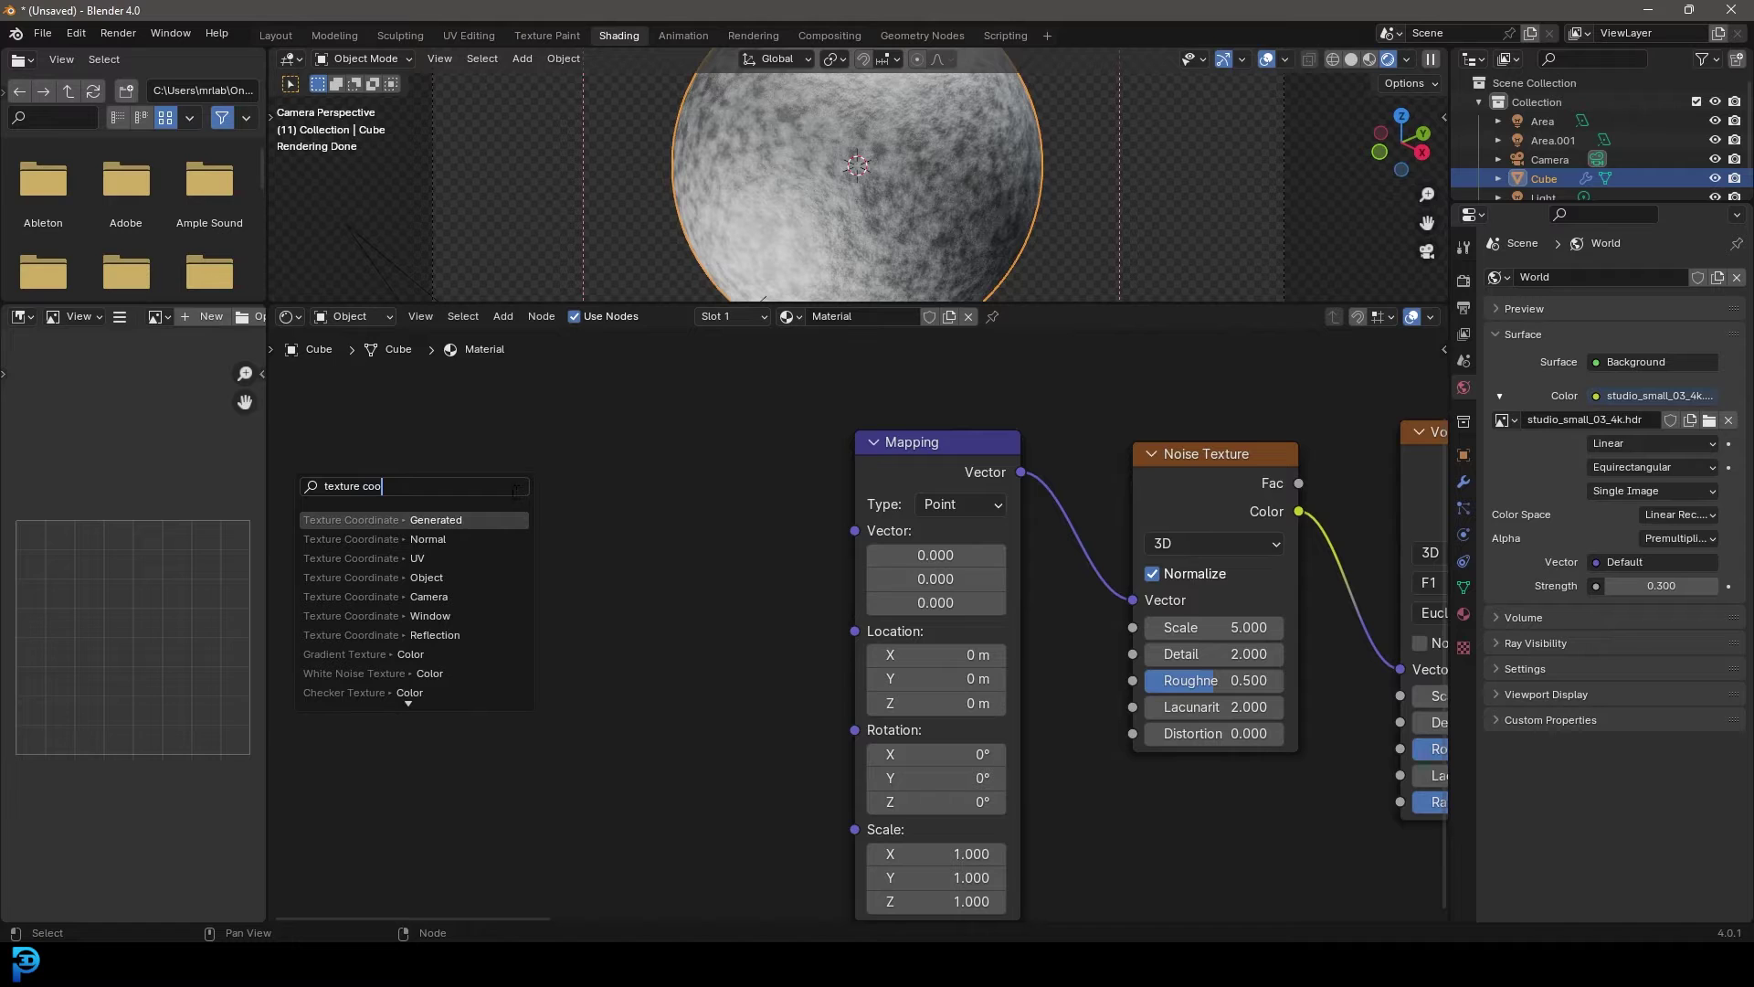
pyautogui.click(450, 577)
pyautogui.click(575, 595)
# Add a Color Ramp after the Voronoi Texture and connect the Voronoi's Color output to its Fac.
pyautogui.hotkey('shift', 'a')
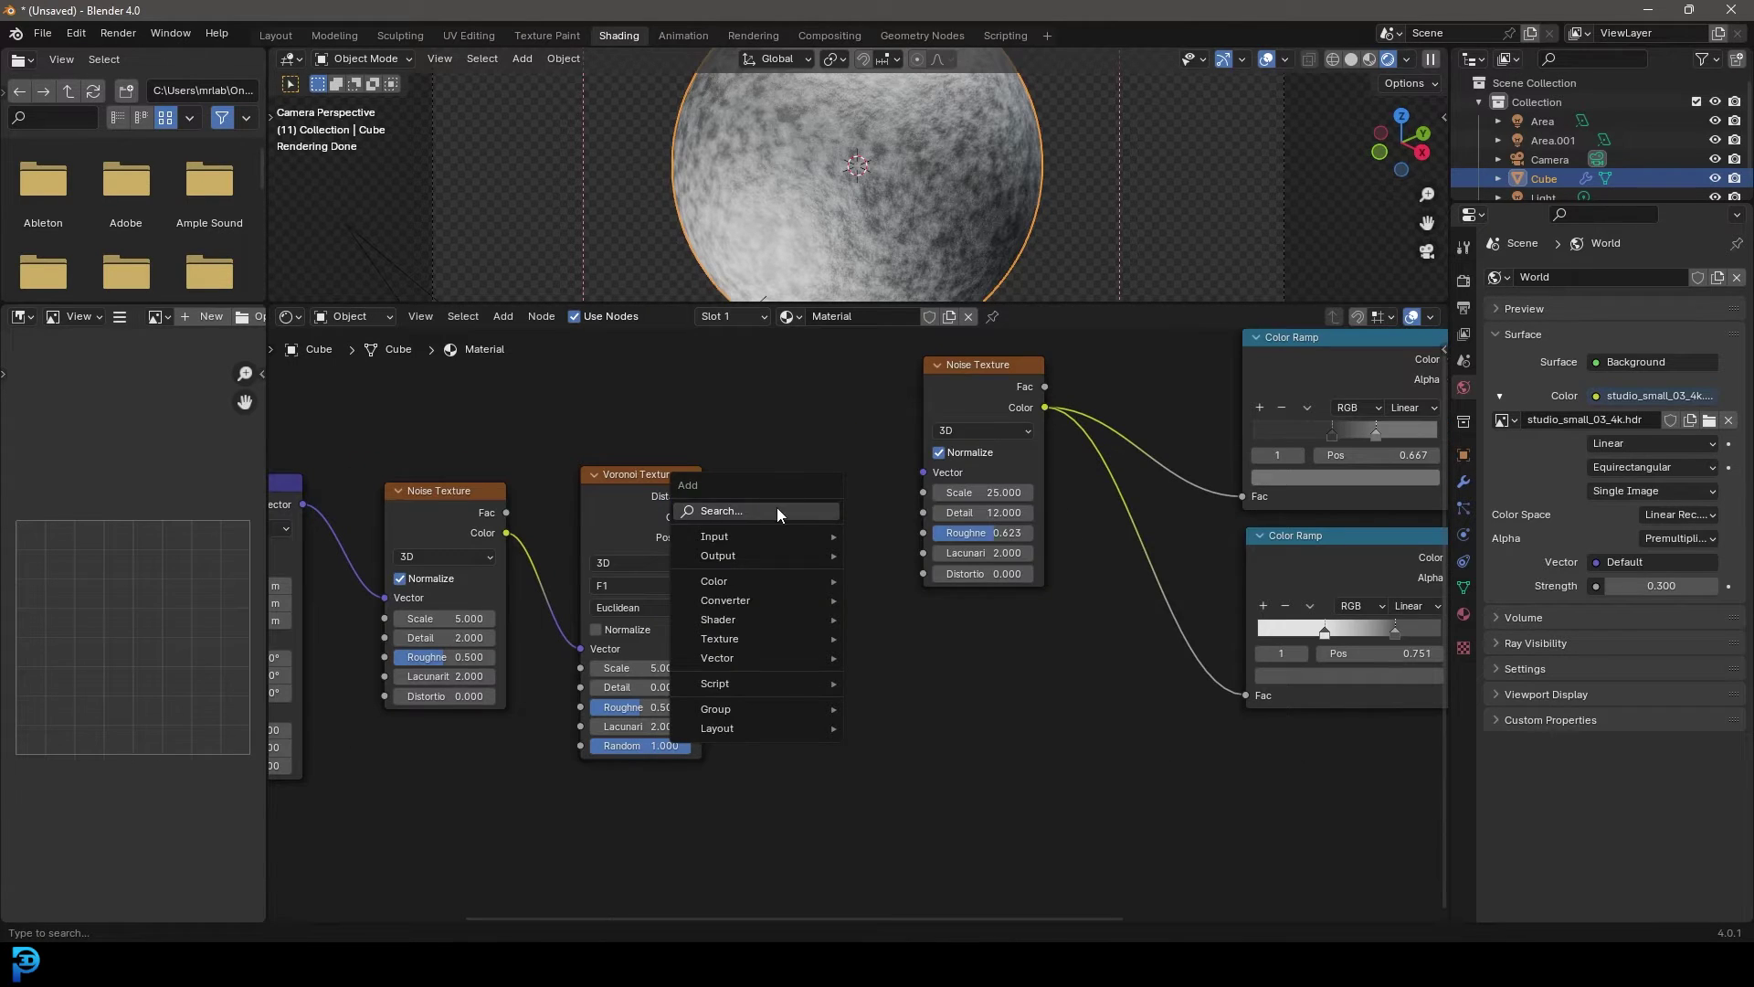
pyautogui.click(777, 512)
pyautogui.write('ramp')
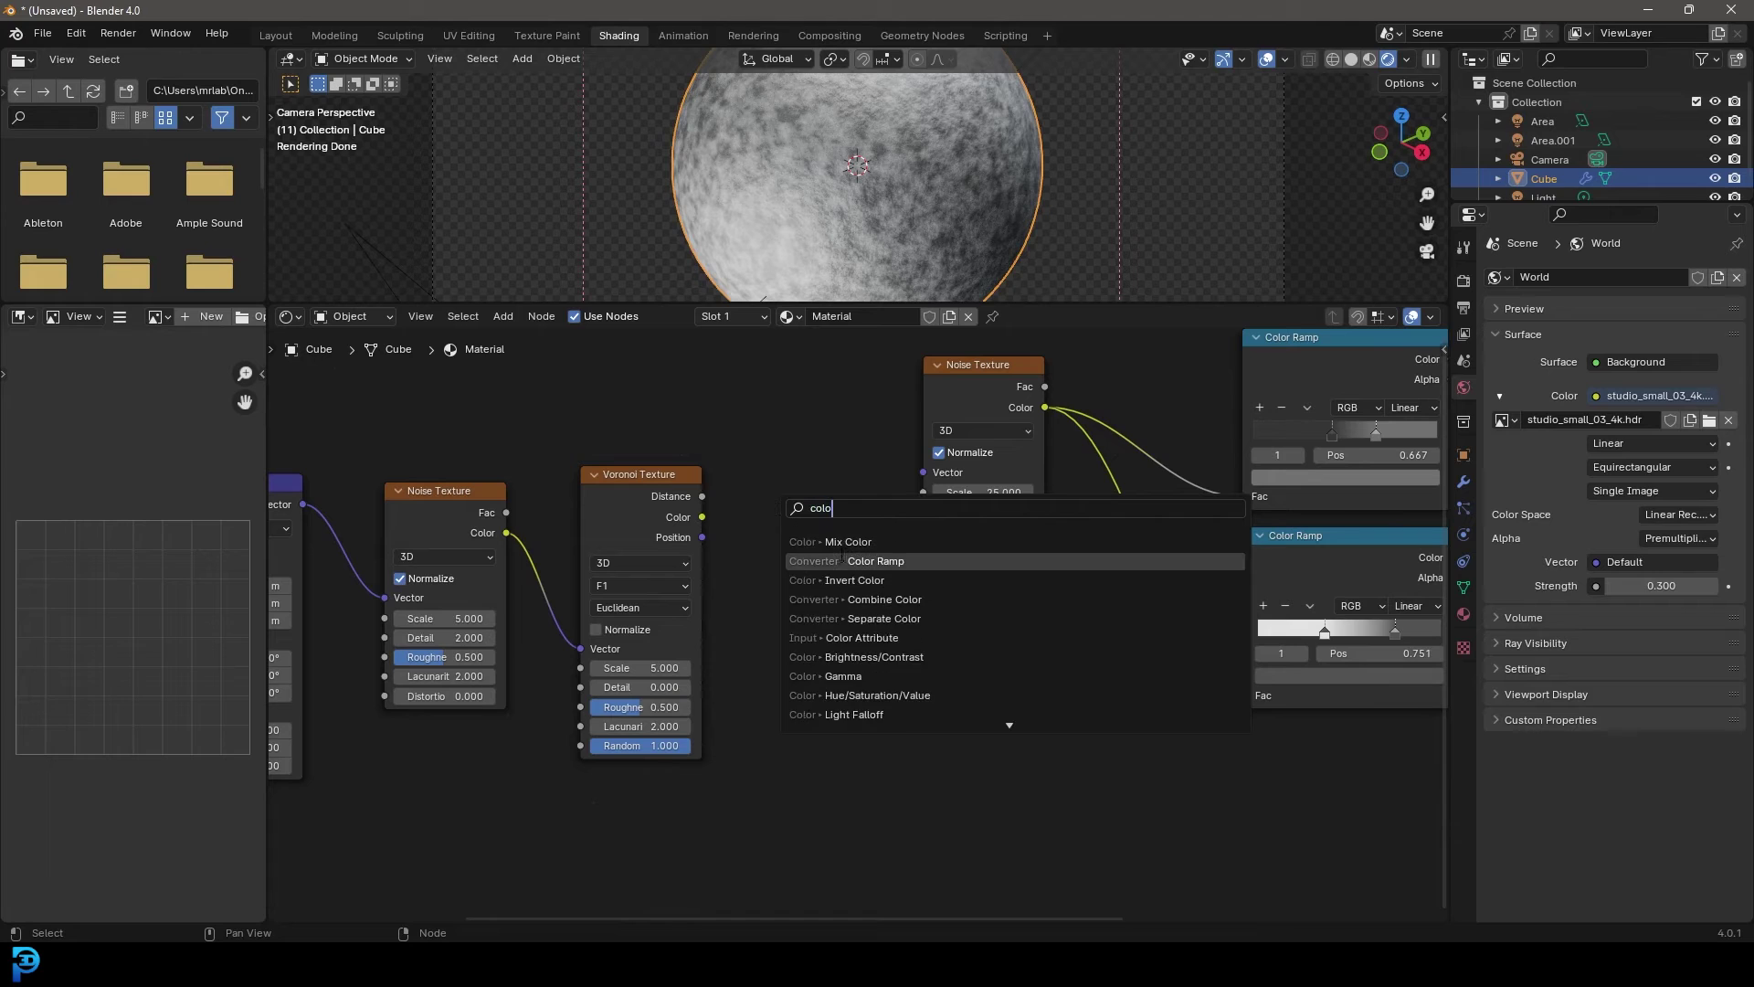
pyautogui.press('Return')
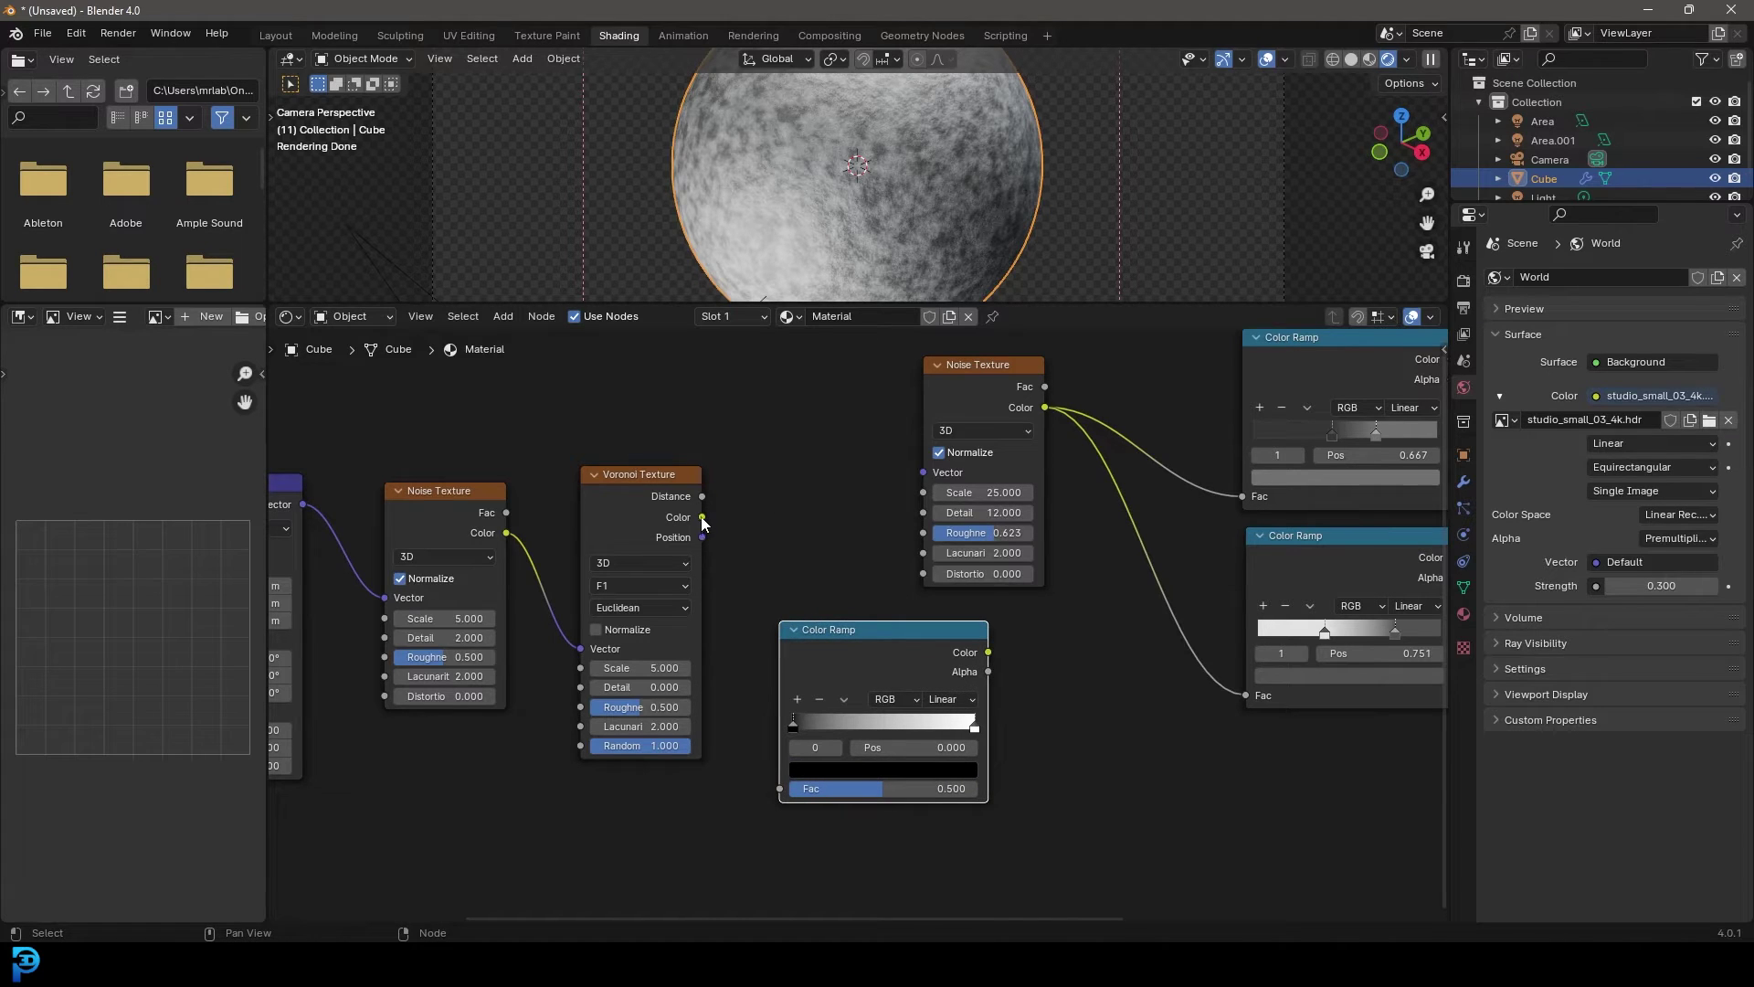
pyautogui.moveTo(702, 517); pyautogui.dragTo(920, 559)
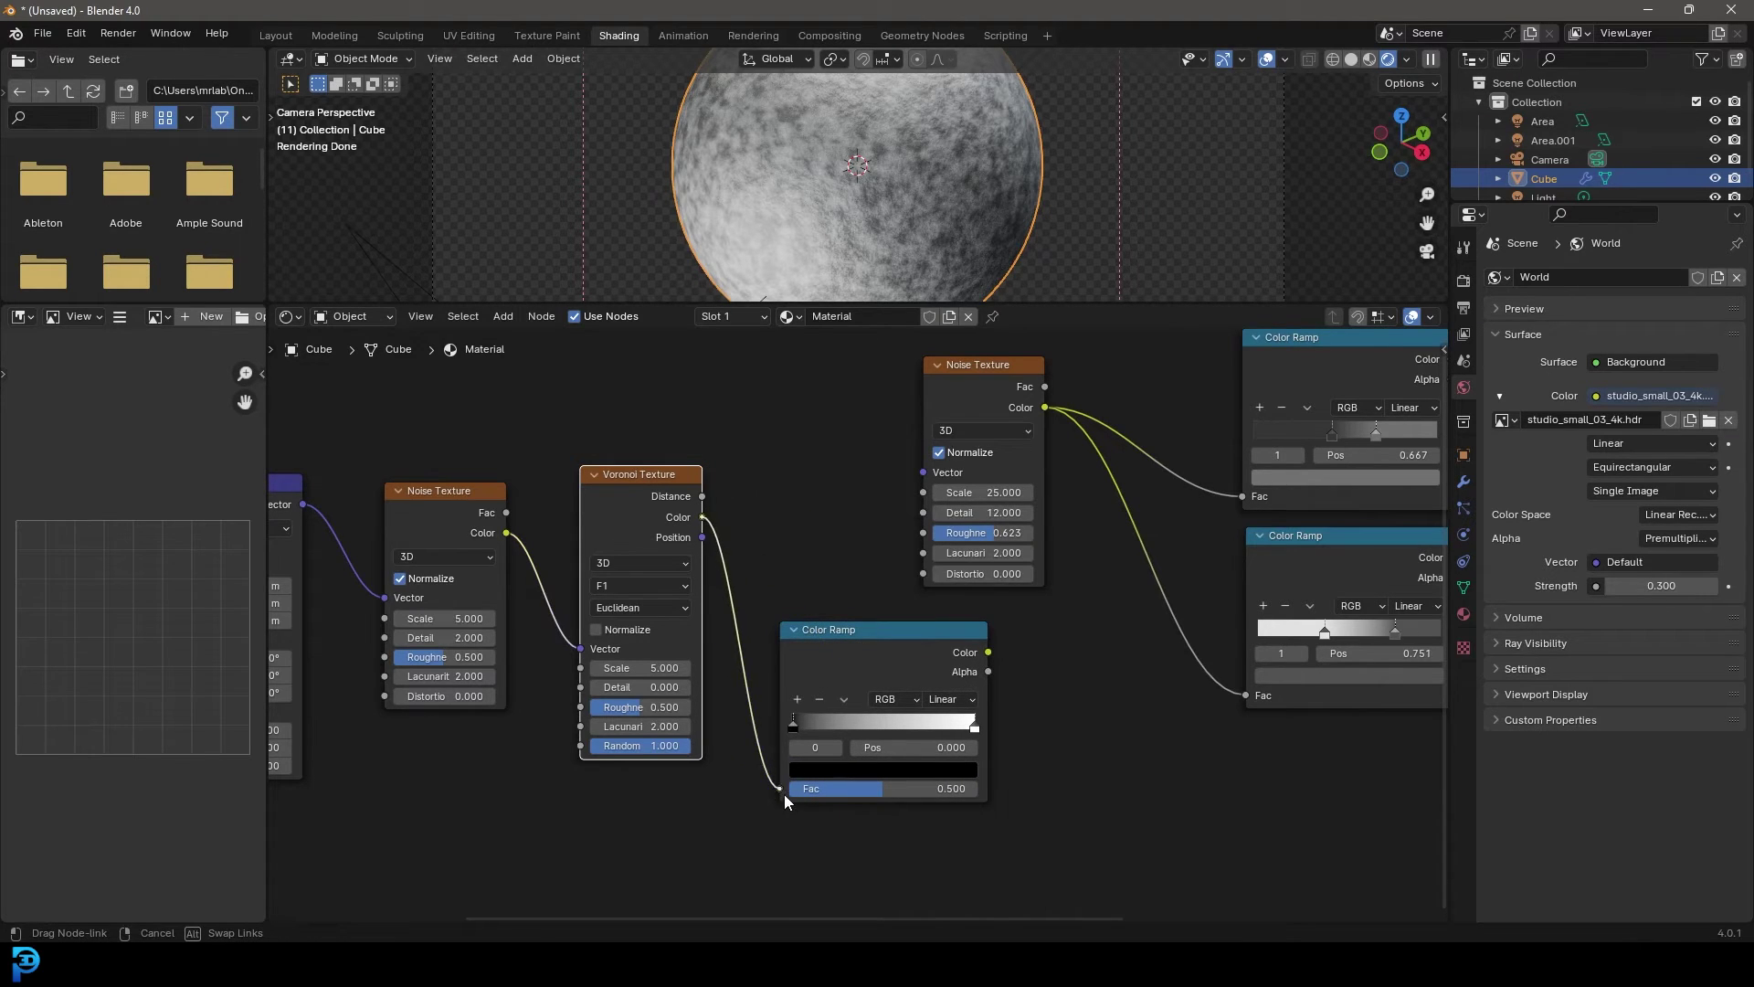
pyautogui.moveTo(784, 795); pyautogui.dragTo(784, 793)
# Connect the new Color Ramp's Color directly to the Material Output's Surface to preview the Voronoi pattern.
pyautogui.scroll(-5, 1083, 719)
pyautogui.moveTo(1083, 719); pyautogui.dragTo(705, 709, button='middle')
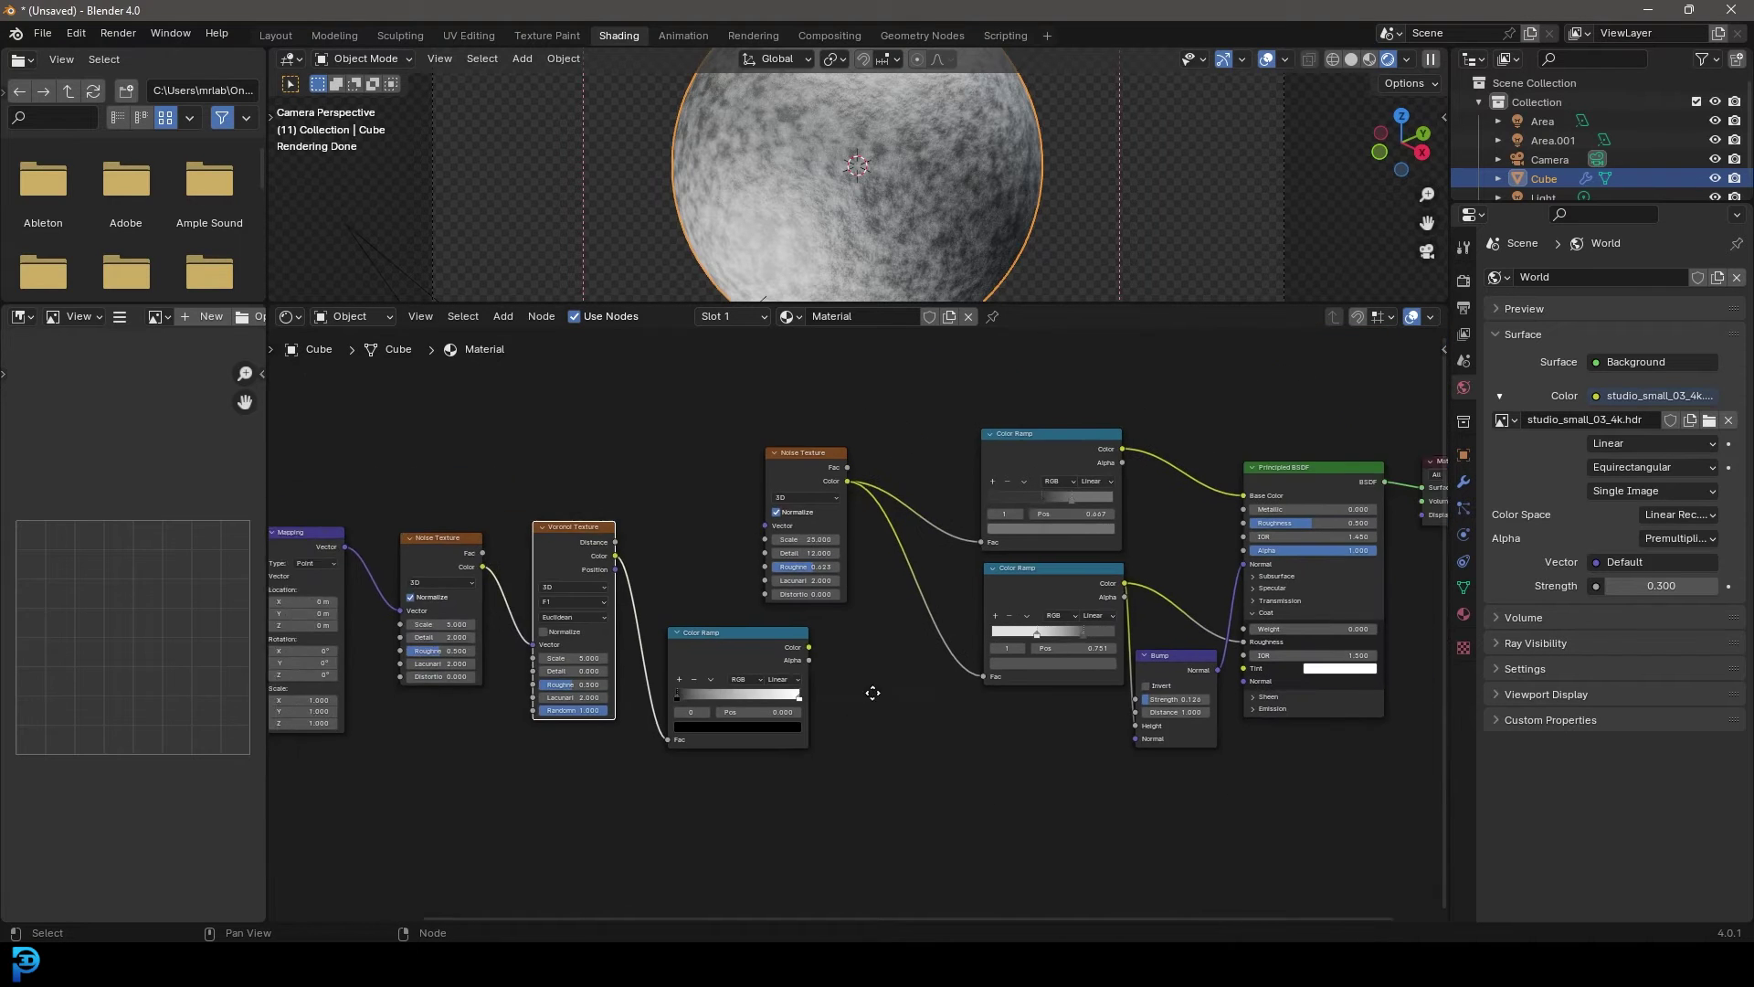
pyautogui.scroll(-2, 699, 710)
pyautogui.moveTo(649, 669); pyautogui.dragTo(1180, 534)
# Switch the Voronoi Texture to Distance to Edge and connect its Distance output to the Color Ramp's Fac.
pyautogui.scroll(8, 539, 693)
pyautogui.moveTo(539, 691); pyautogui.dragTo(829, 677, button='middle')
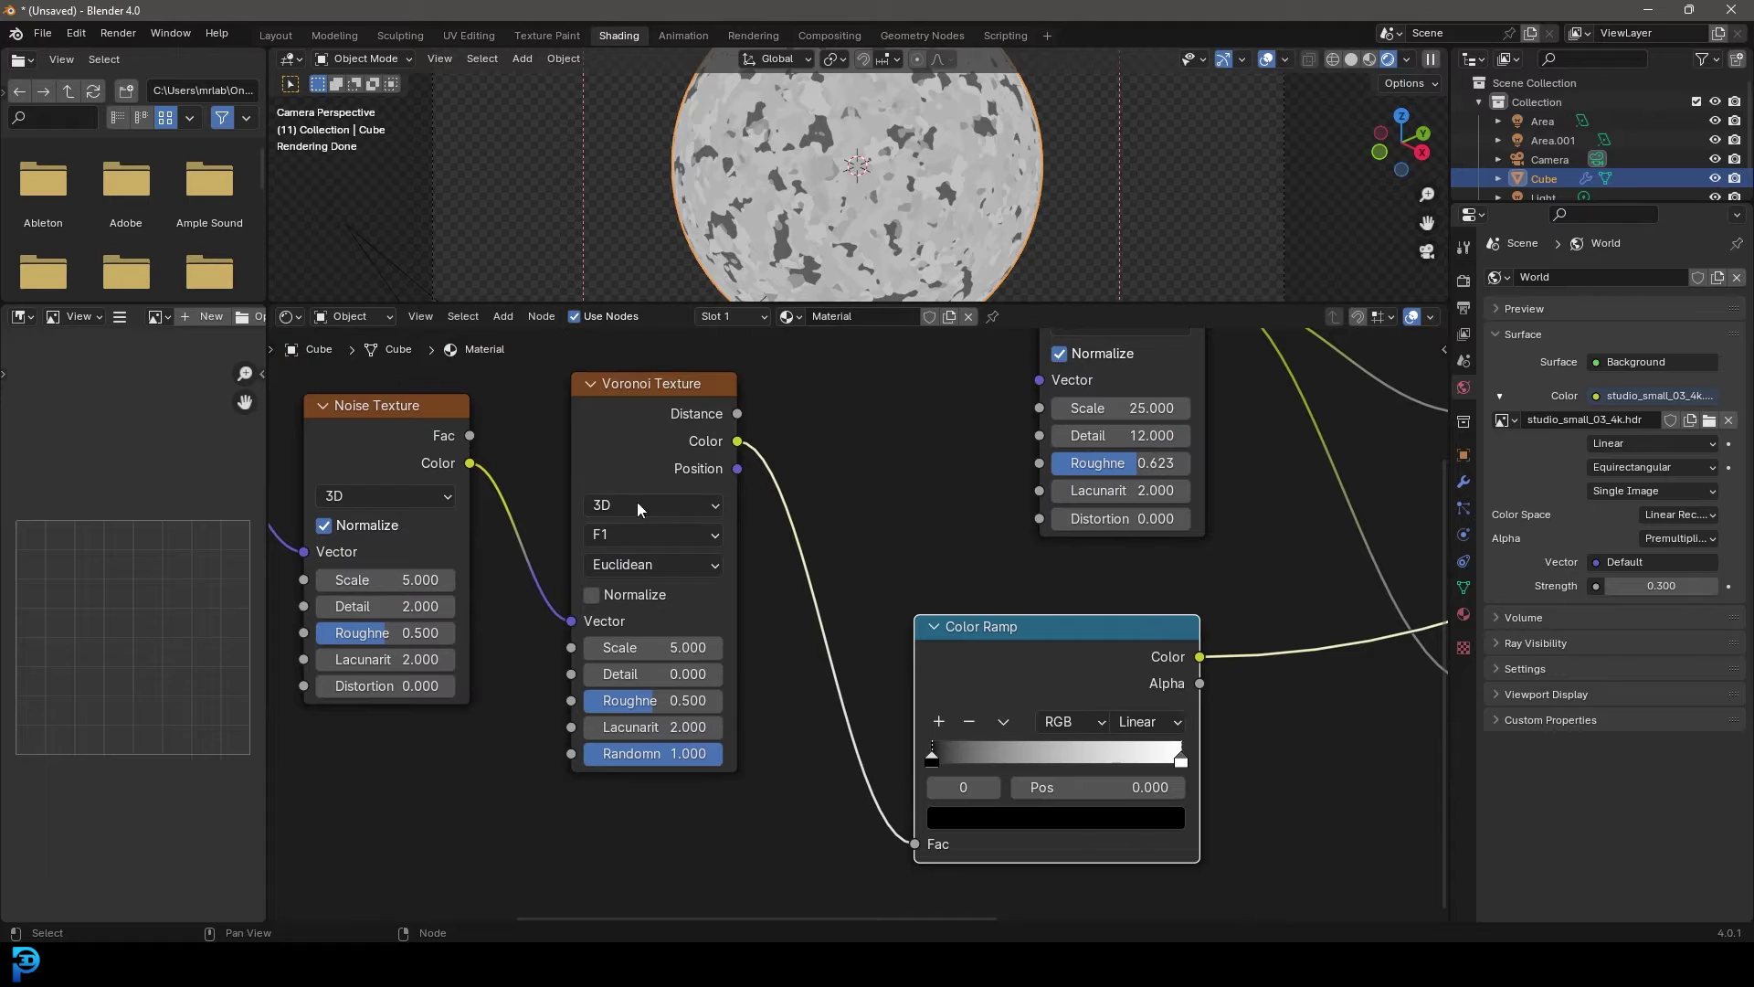
pyautogui.click(618, 539)
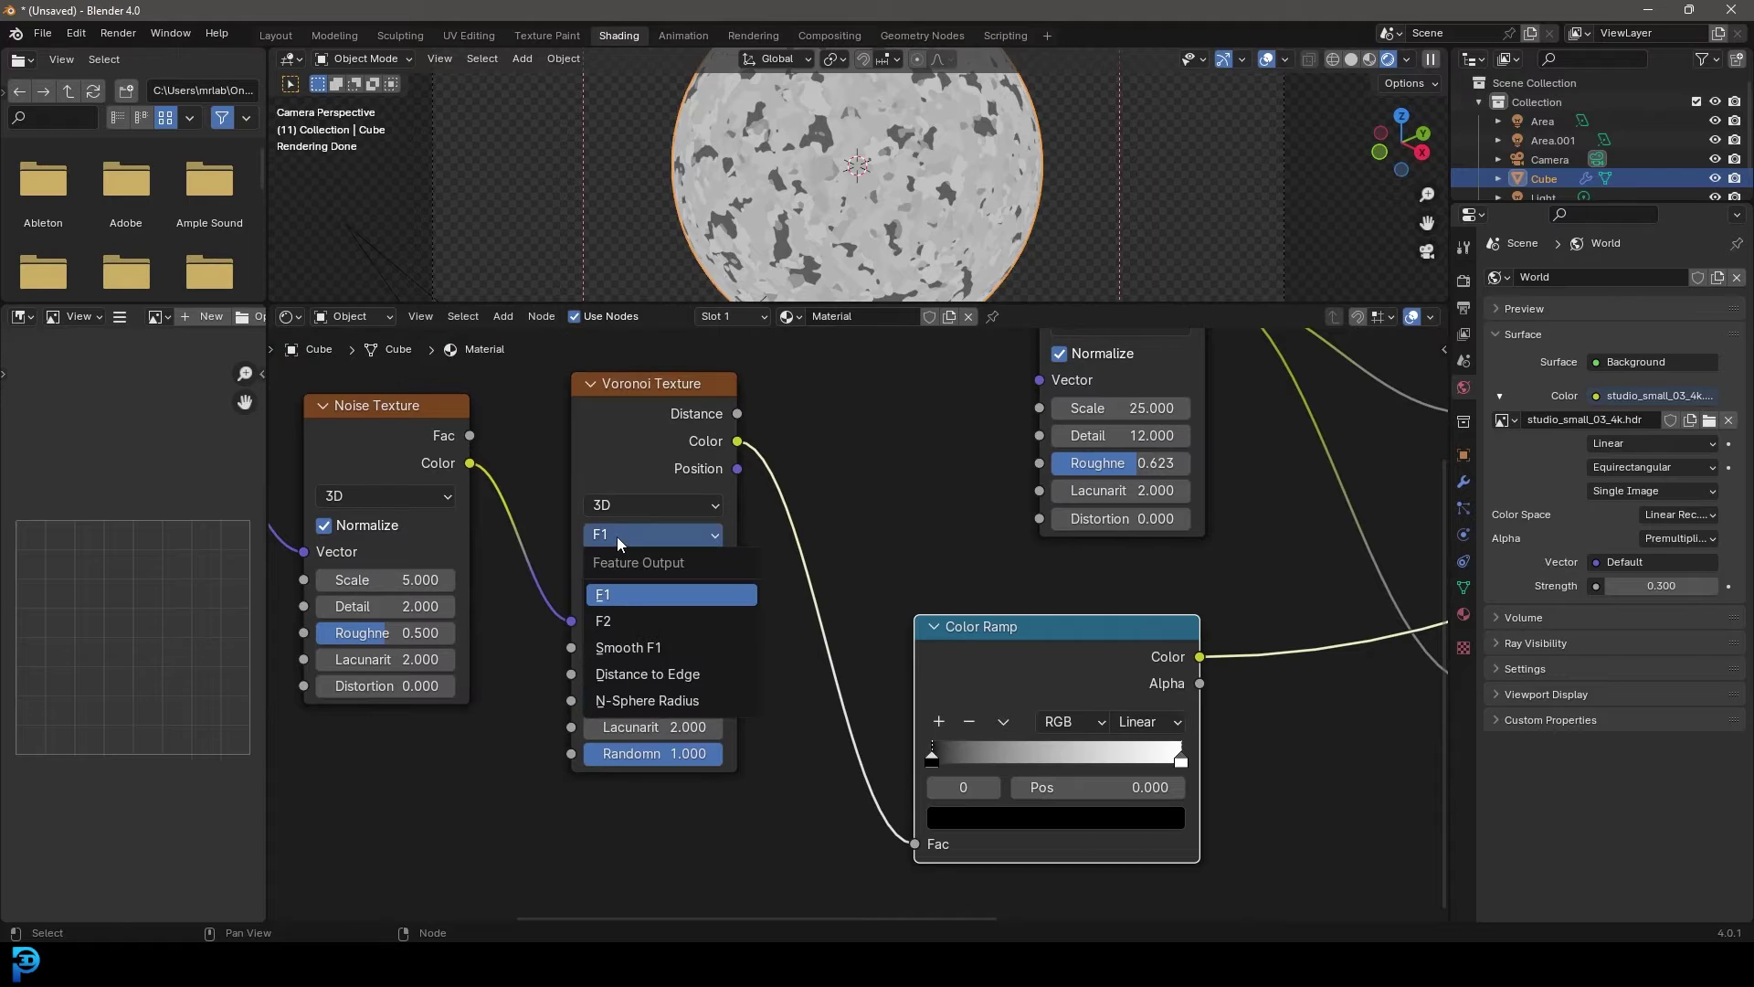
pyautogui.click(674, 675)
pyautogui.moveTo(738, 414); pyautogui.dragTo(767, 410)
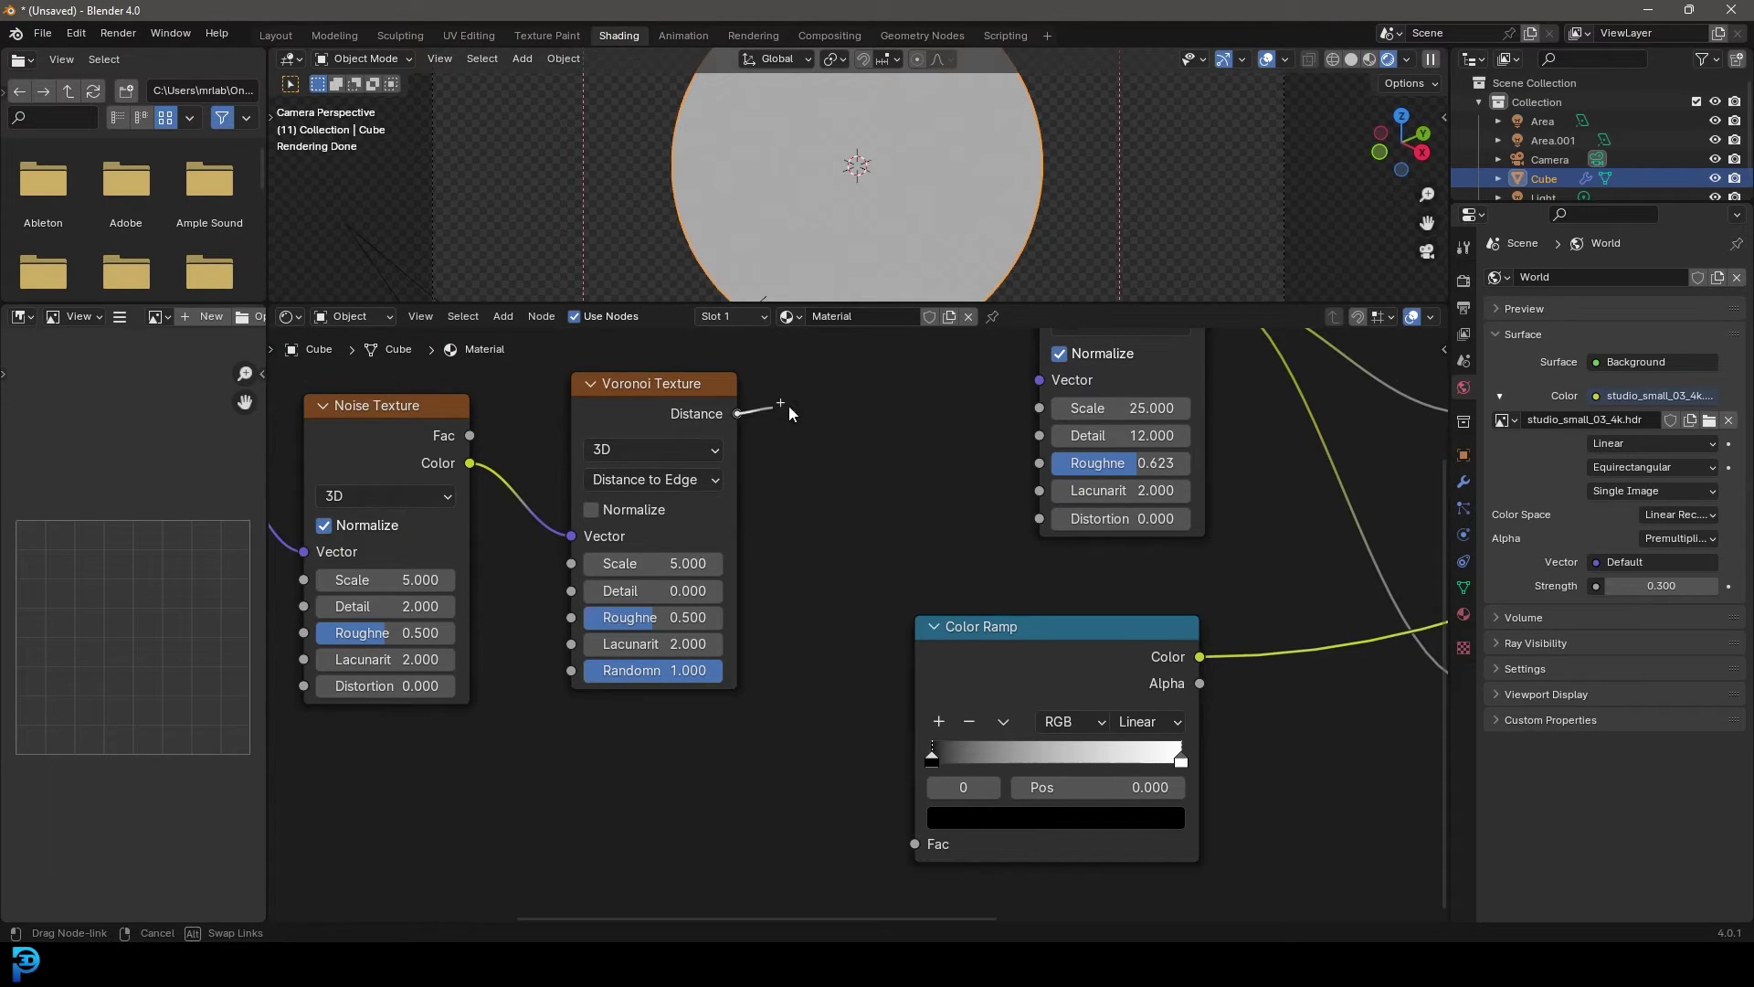
pyautogui.moveTo(861, 668); pyautogui.dragTo(926, 846)
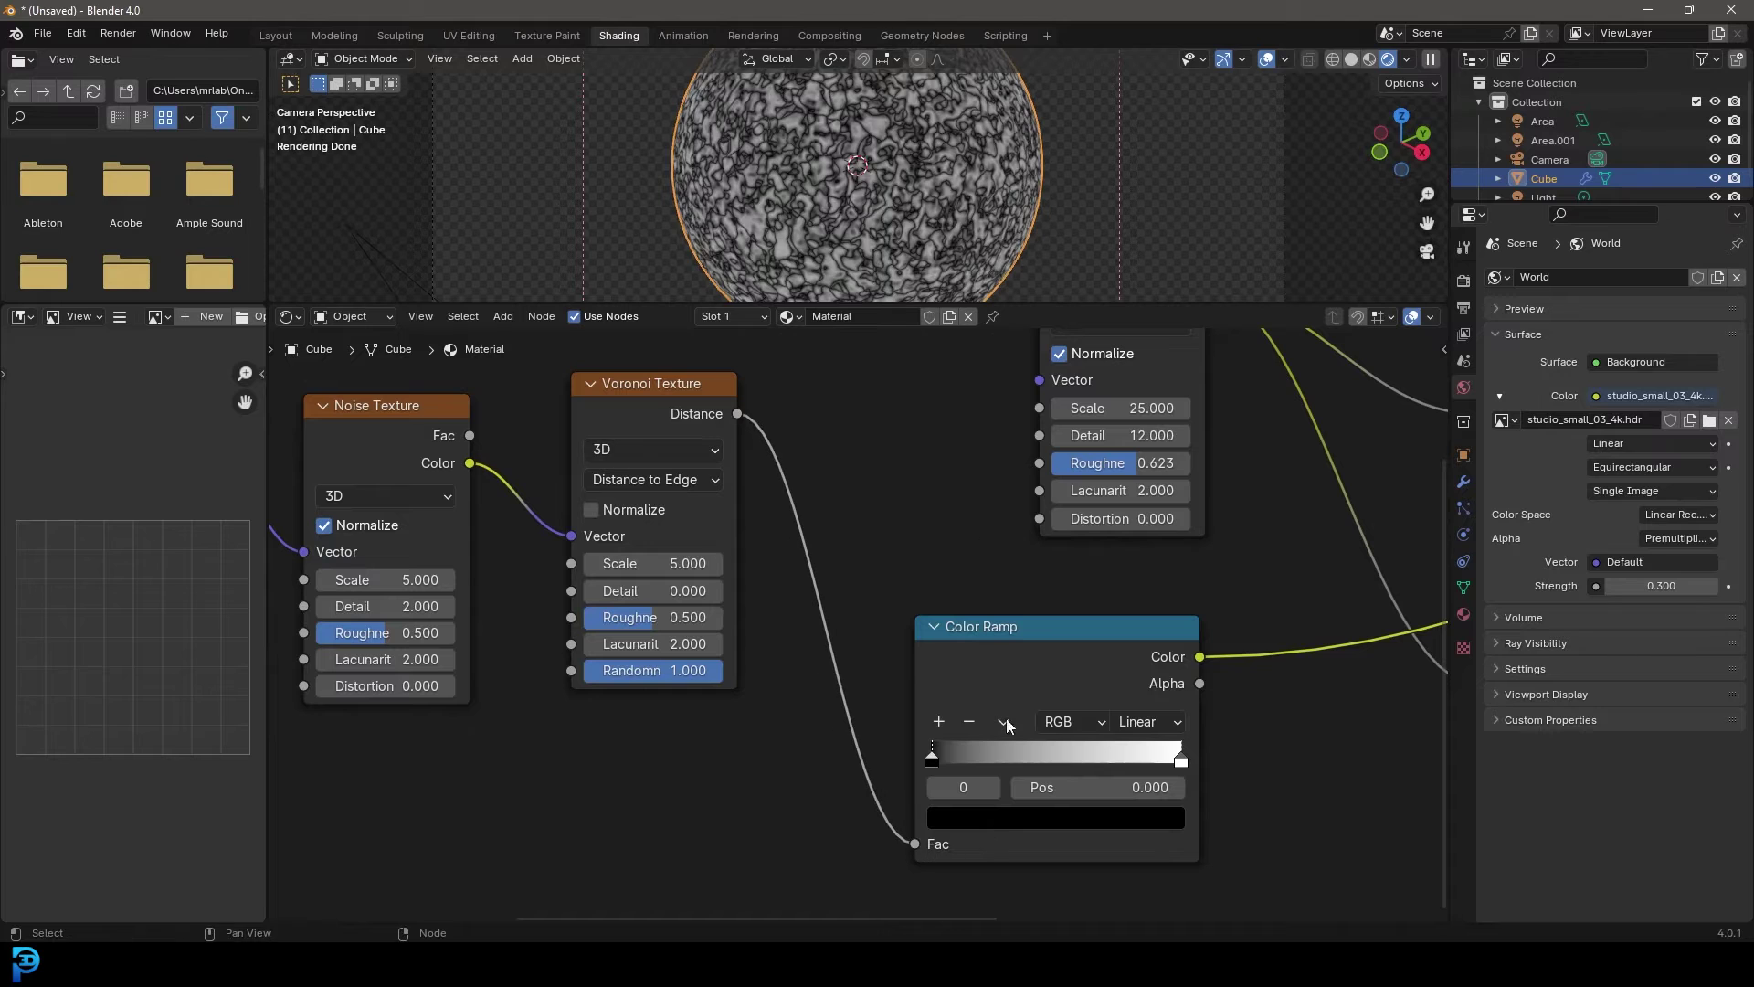
# Move the crack Color Ramp's white stop closer to the black stop and set the Voronoi Texture's Scale to 1.
pyautogui.scroll(2, 869, 626)
pyautogui.moveTo(1124, 672); pyautogui.dragTo(850, 694)
pyautogui.moveTo(434, 639); pyautogui.dragTo(649, 722, button='middle')
pyautogui.scroll(1, 676, 594)
pyautogui.click(698, 475)
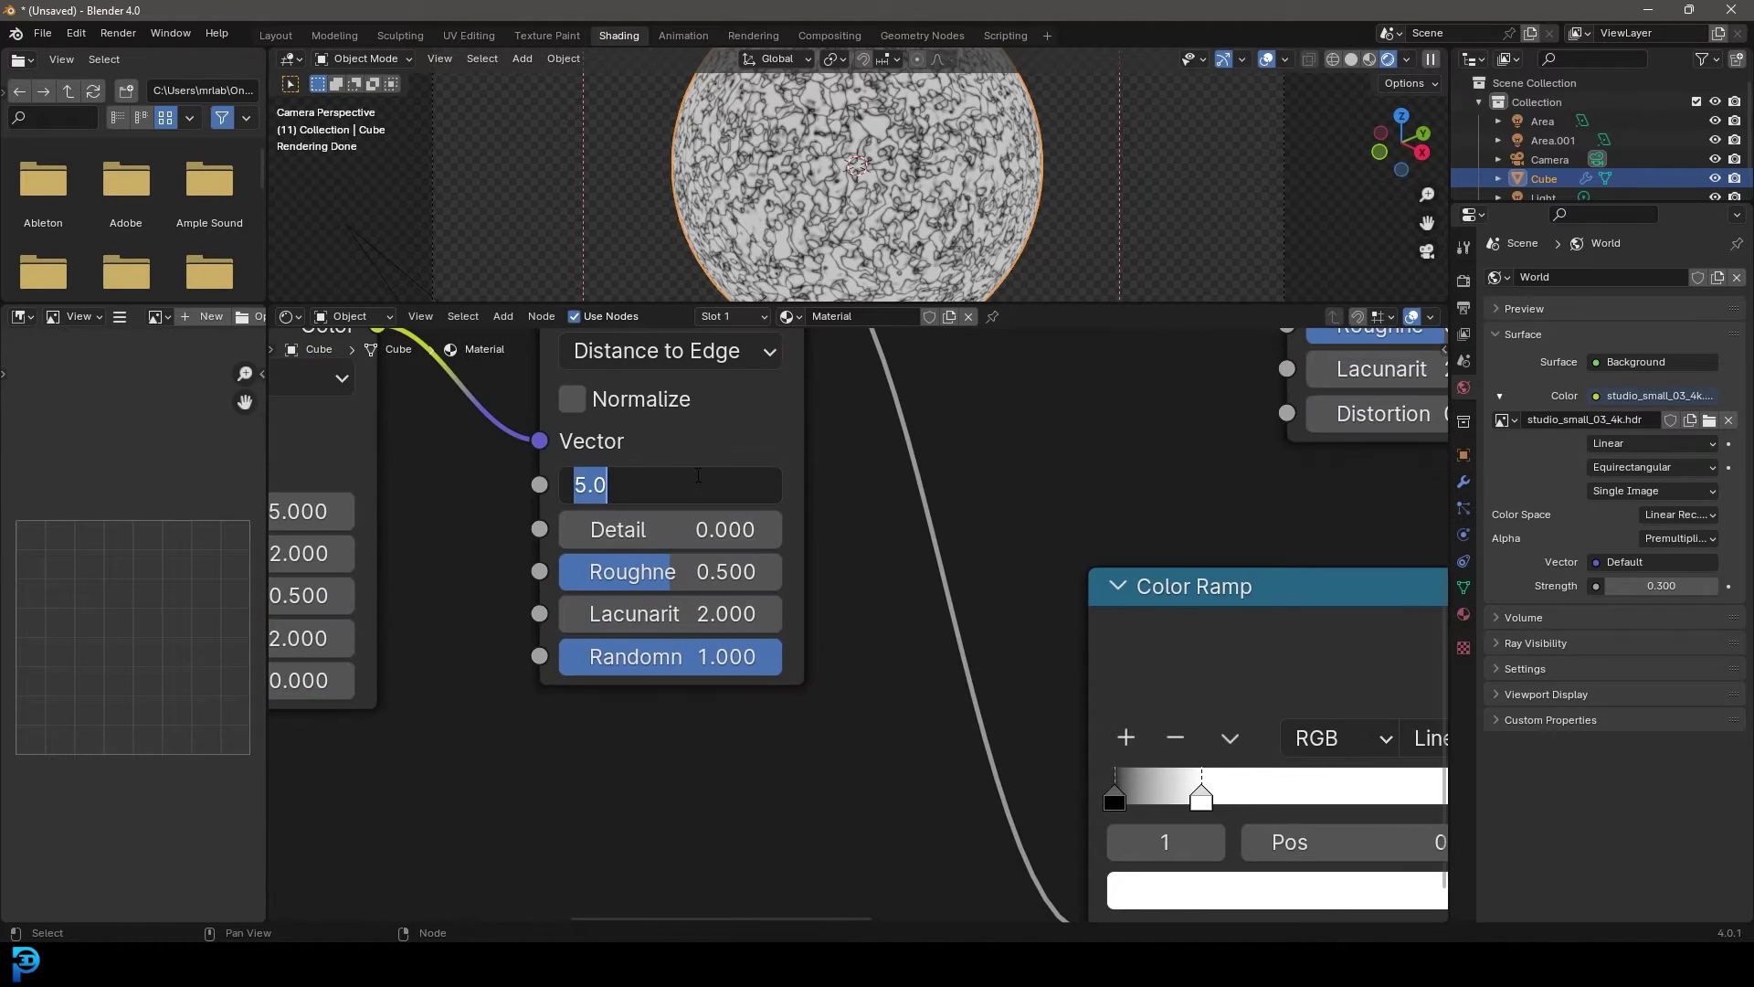
pyautogui.write('1')
pyautogui.press('Return')
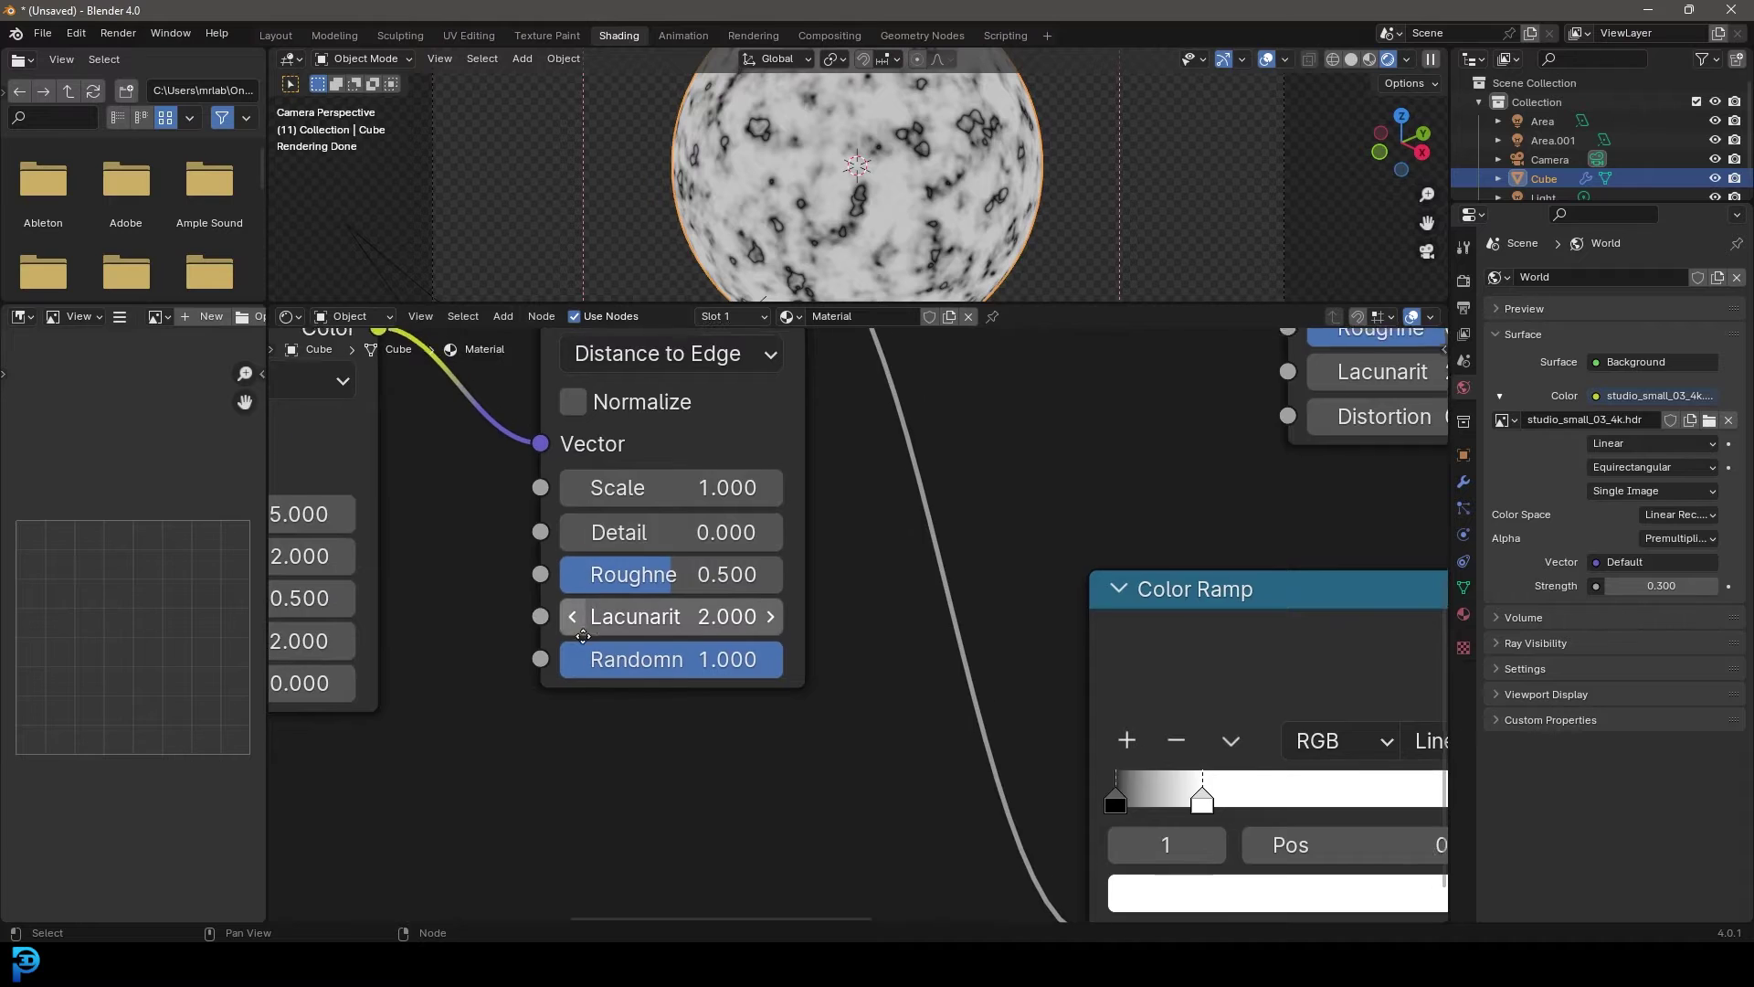
# Set the crack Noise Texture to Scale 0.3, Detail 4, Roughness 0.746, and the Voronoi Texture to Scale 4, Roughness 0.689.
pyautogui.moveTo(432, 606); pyautogui.dragTo(793, 633, button='middle')
pyautogui.moveTo(585, 544); pyautogui.dragTo(489, 544)
pyautogui.scroll(-1, 809, 660)
pyautogui.scroll(-1, 979, 757)
pyautogui.moveTo(1040, 744); pyautogui.dragTo(897, 722, button='middle')
pyautogui.scroll(1, 1175, 725)
pyautogui.moveTo(1151, 731); pyautogui.dragTo(1106, 728)
pyautogui.scroll(2, 847, 731)
pyautogui.moveTo(923, 708); pyautogui.dragTo(892, 711)
pyautogui.click(882, 713)
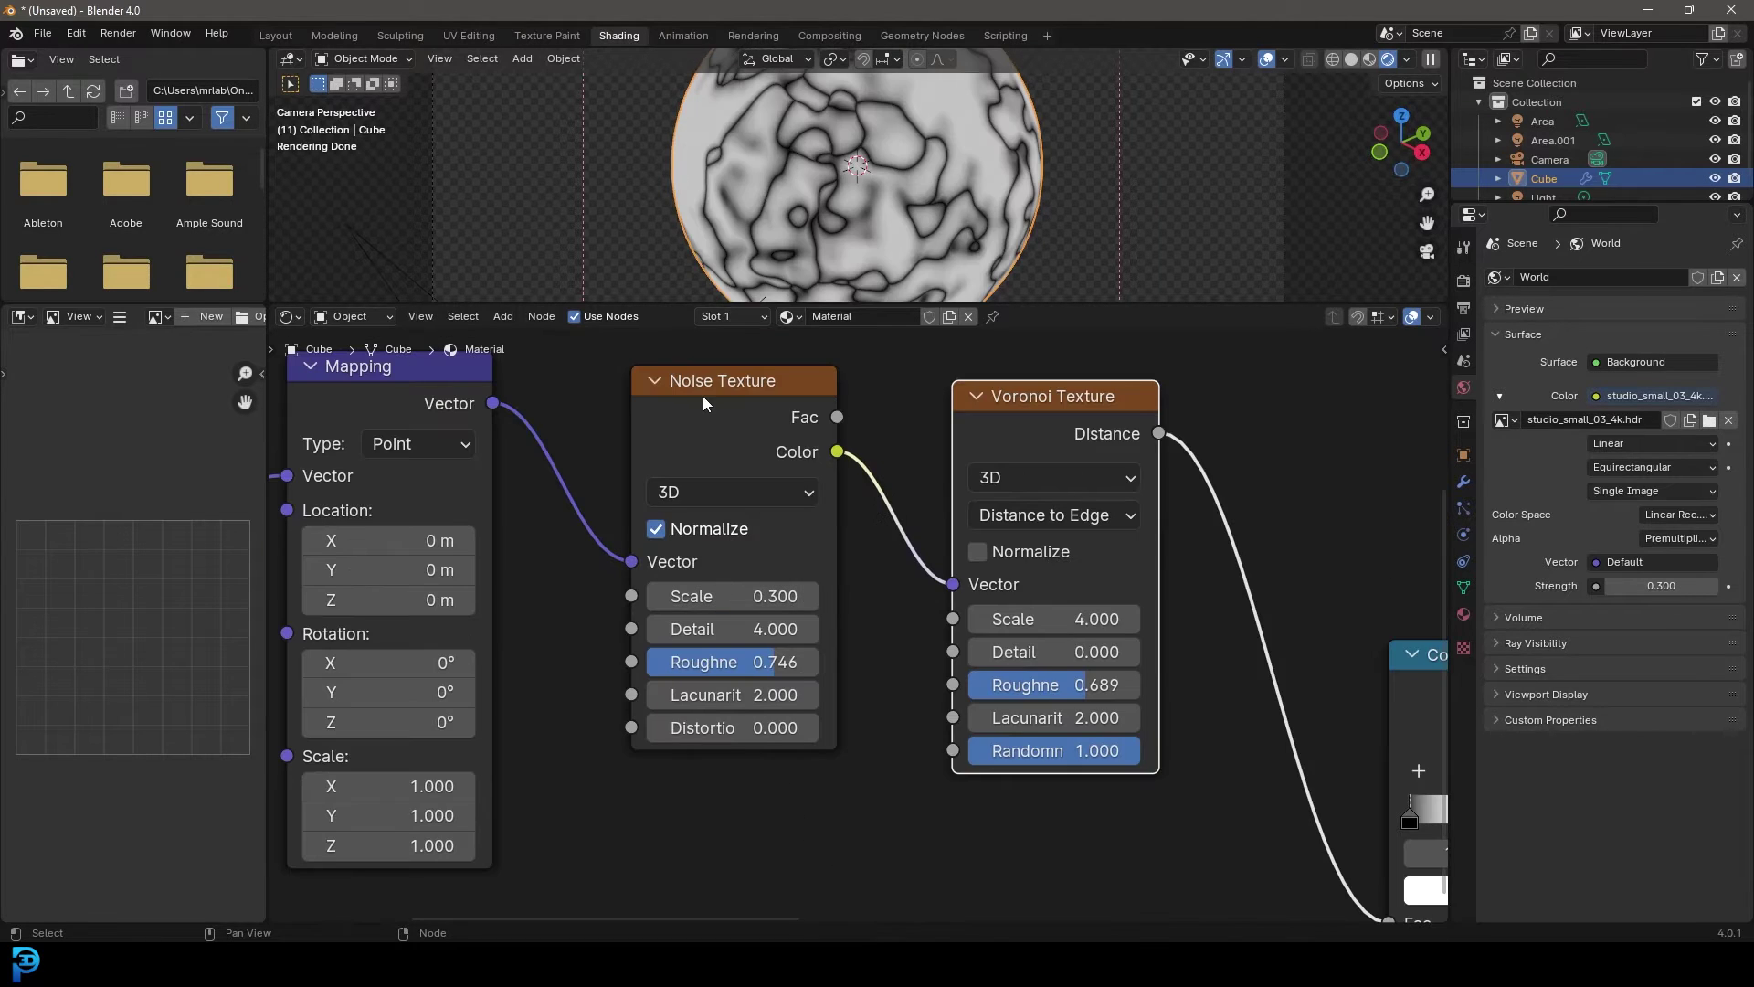
# Set the crack Noise Texture's Scale to 0.4, move the Voronoi Texture closer to it and set the Voronoi Scale to 4.1.
pyautogui.moveTo(704, 406); pyautogui.dragTo(697, 422)
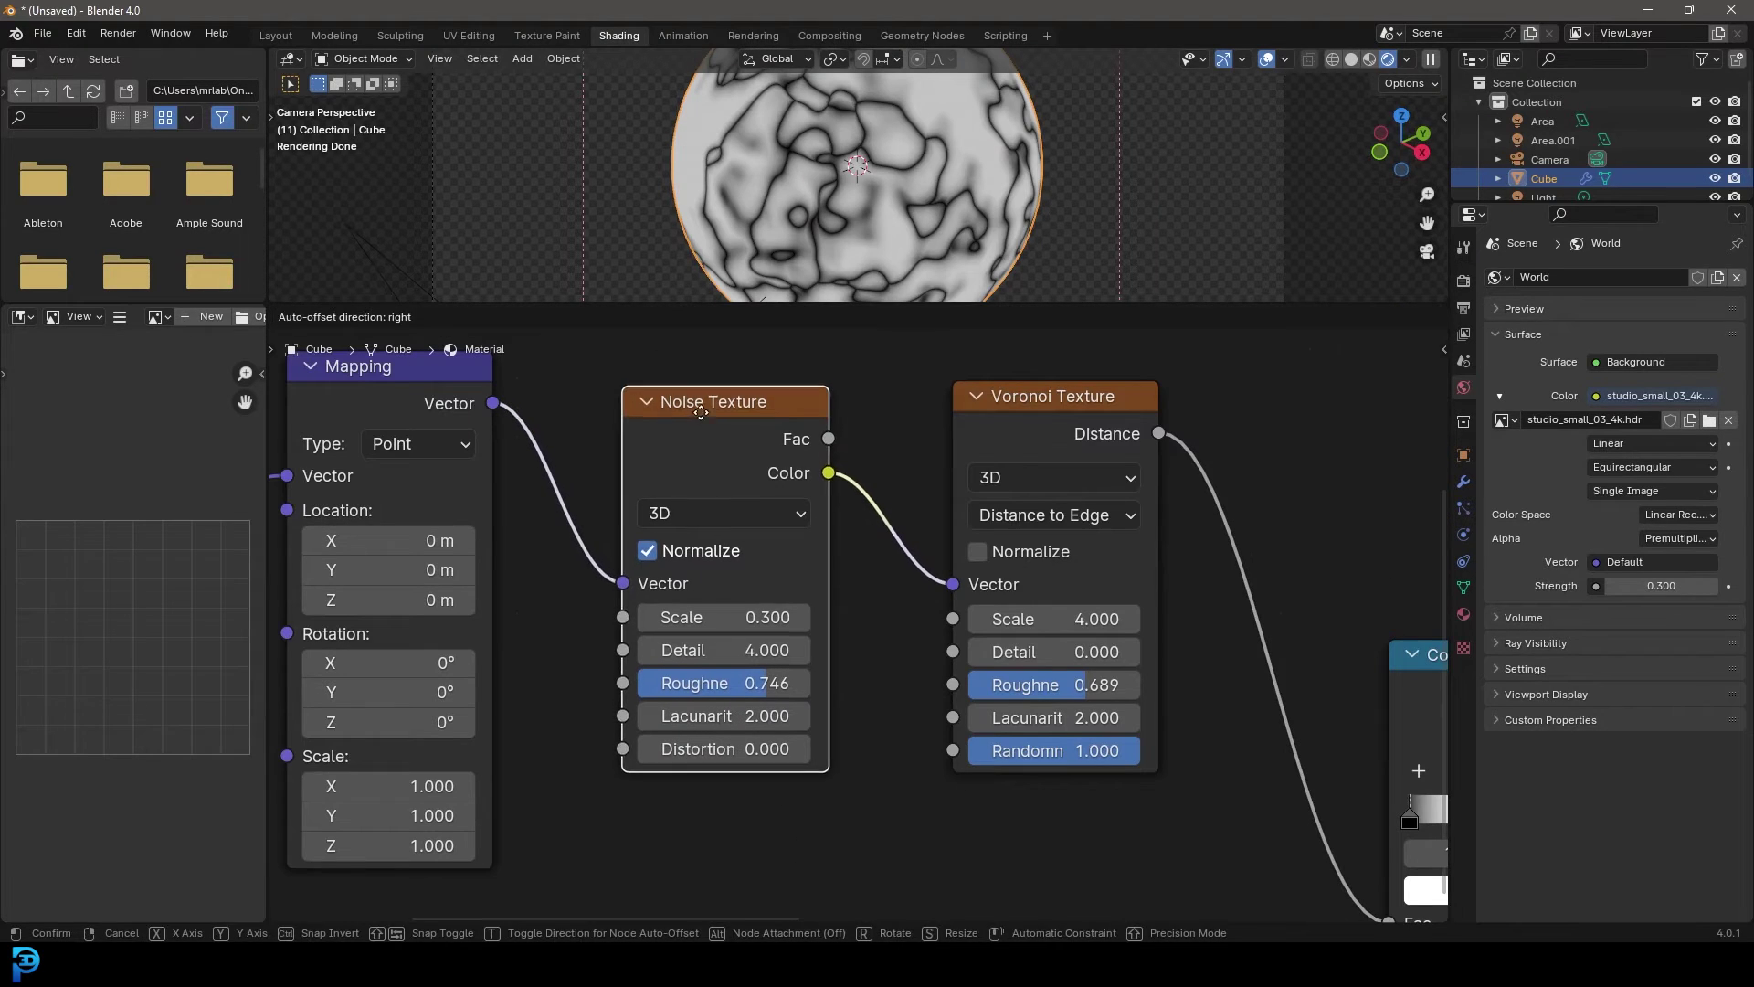
pyautogui.click(742, 613)
pyautogui.write('.4')
pyautogui.press('Return')
pyautogui.moveTo(1027, 401); pyautogui.dragTo(987, 405)
pyautogui.moveTo(1014, 622); pyautogui.dragTo(1050, 615)
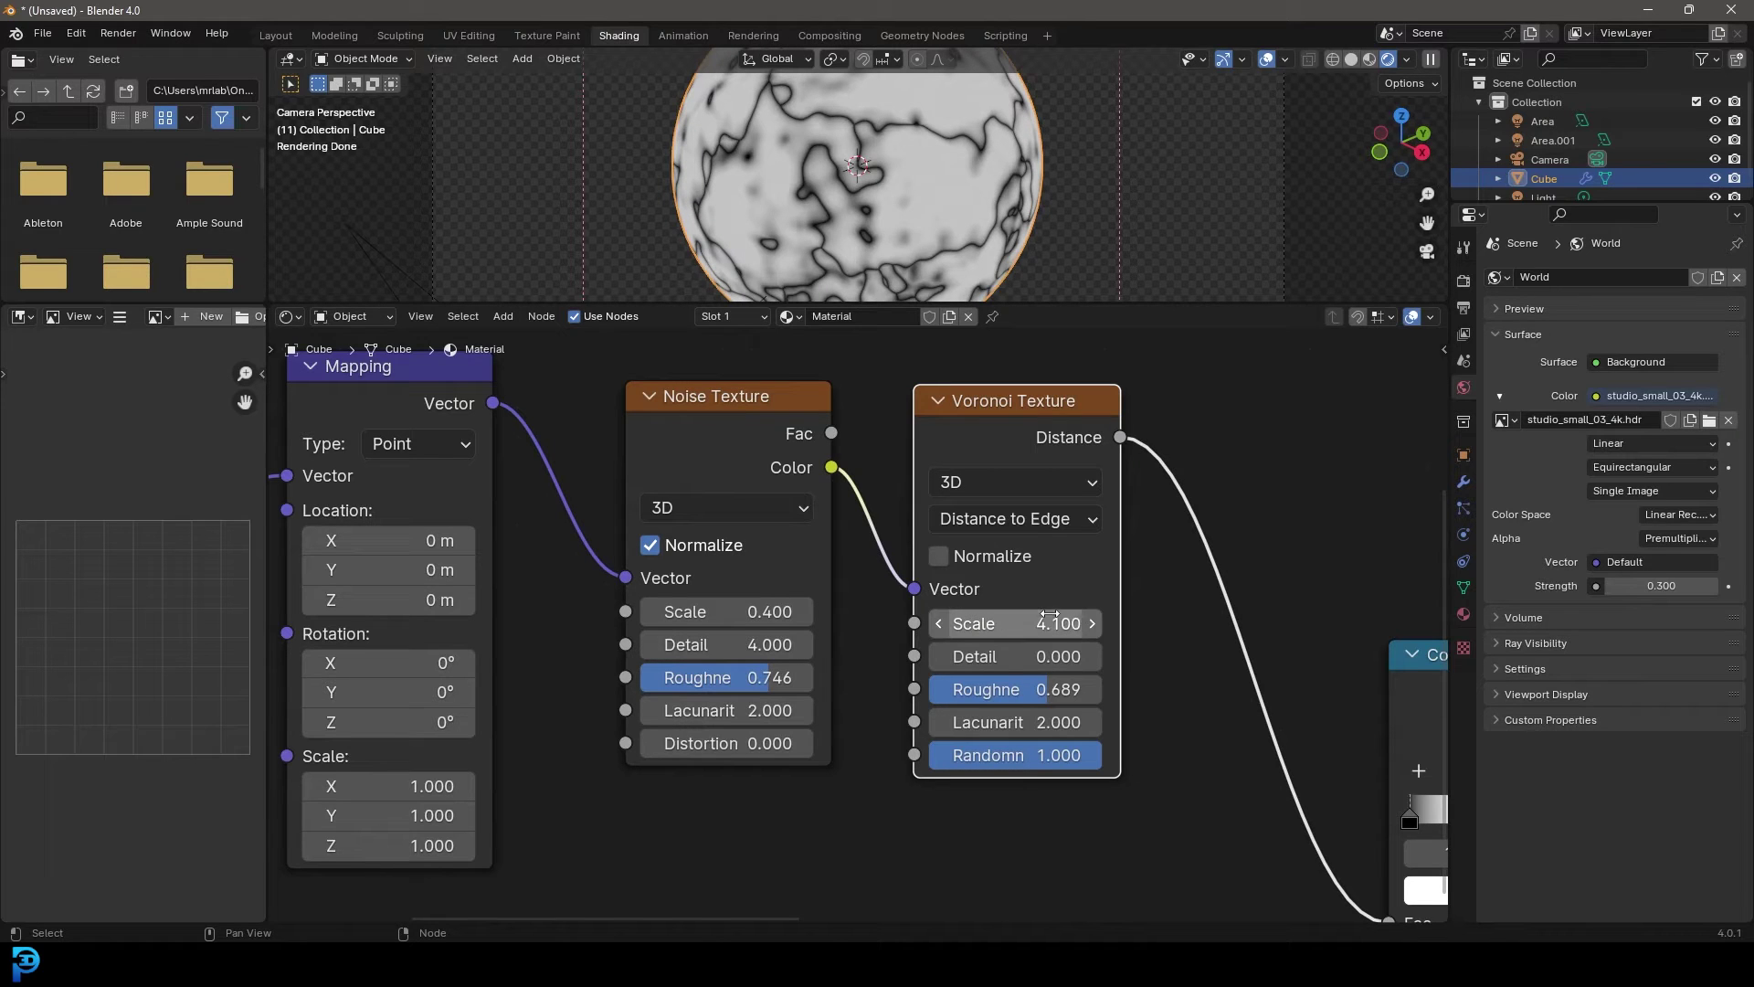
# Move the crack Color Ramp's white stop to 0.049 and its black stop to 0.009 to thin the cracks.
pyautogui.scroll(-3, 872, 156)
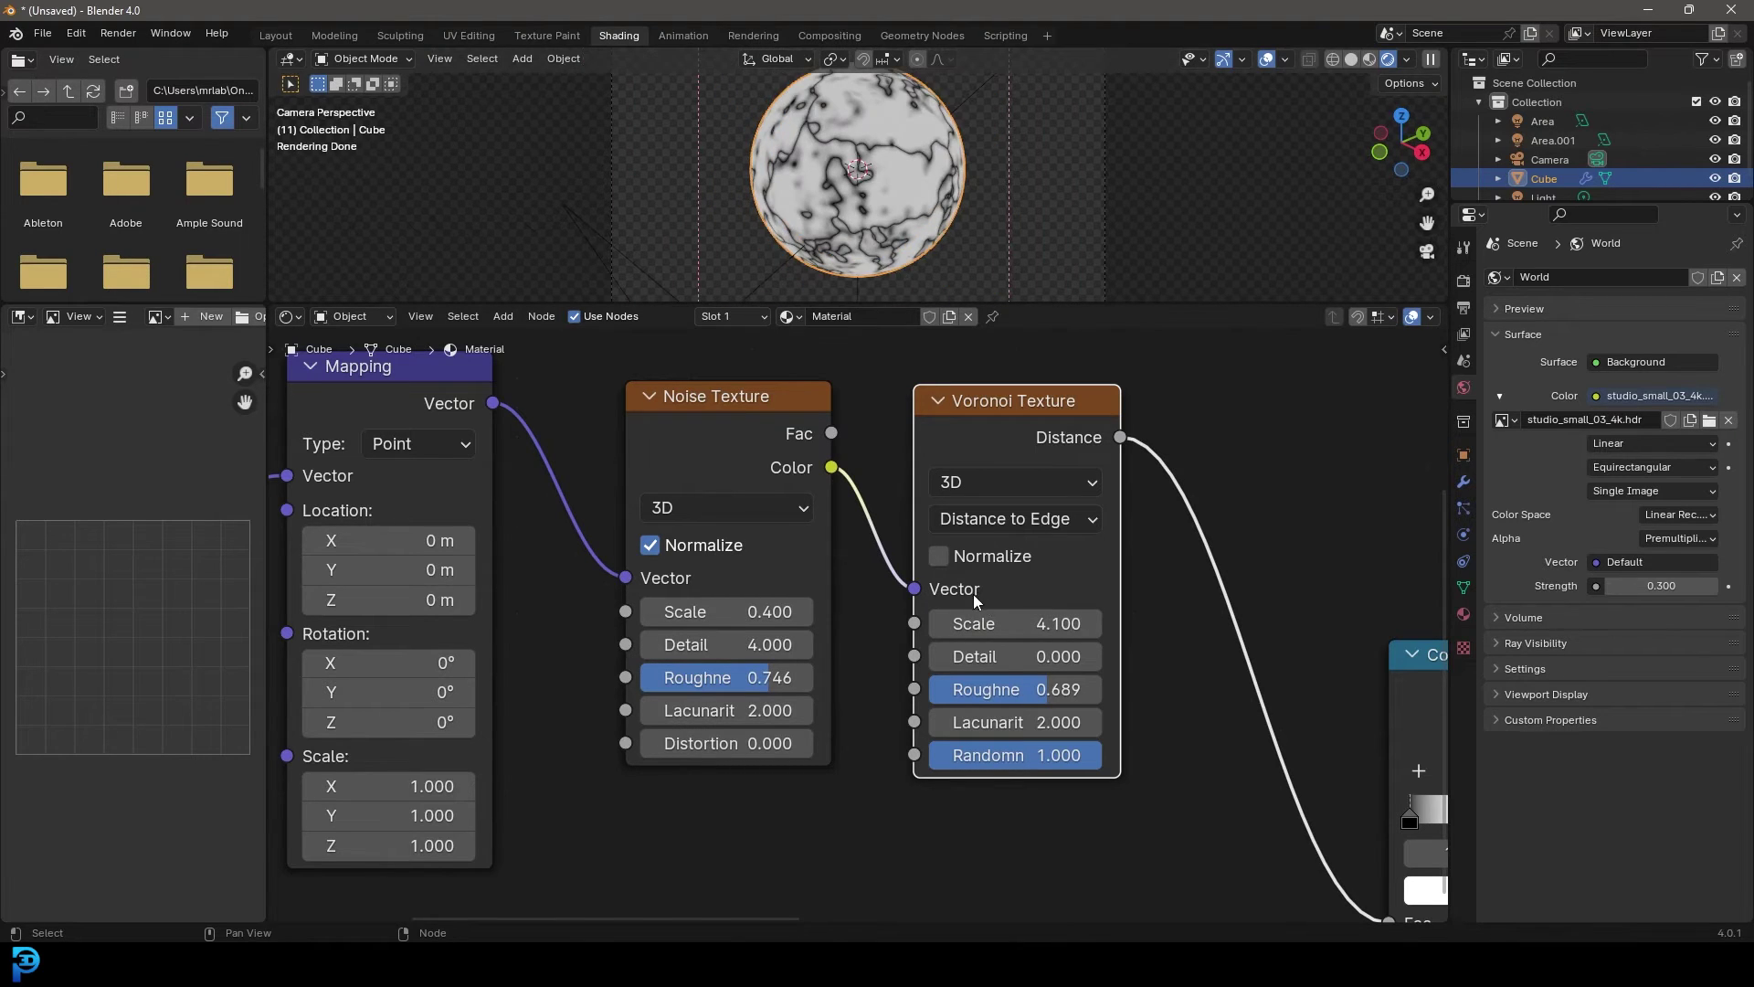
pyautogui.scroll(-2, 996, 589)
pyautogui.scroll(2, 996, 587)
pyautogui.scroll(-7, 712, 488)
pyautogui.moveTo(1103, 720); pyautogui.dragTo(750, 729, button='middle')
pyautogui.scroll(2, 914, 176)
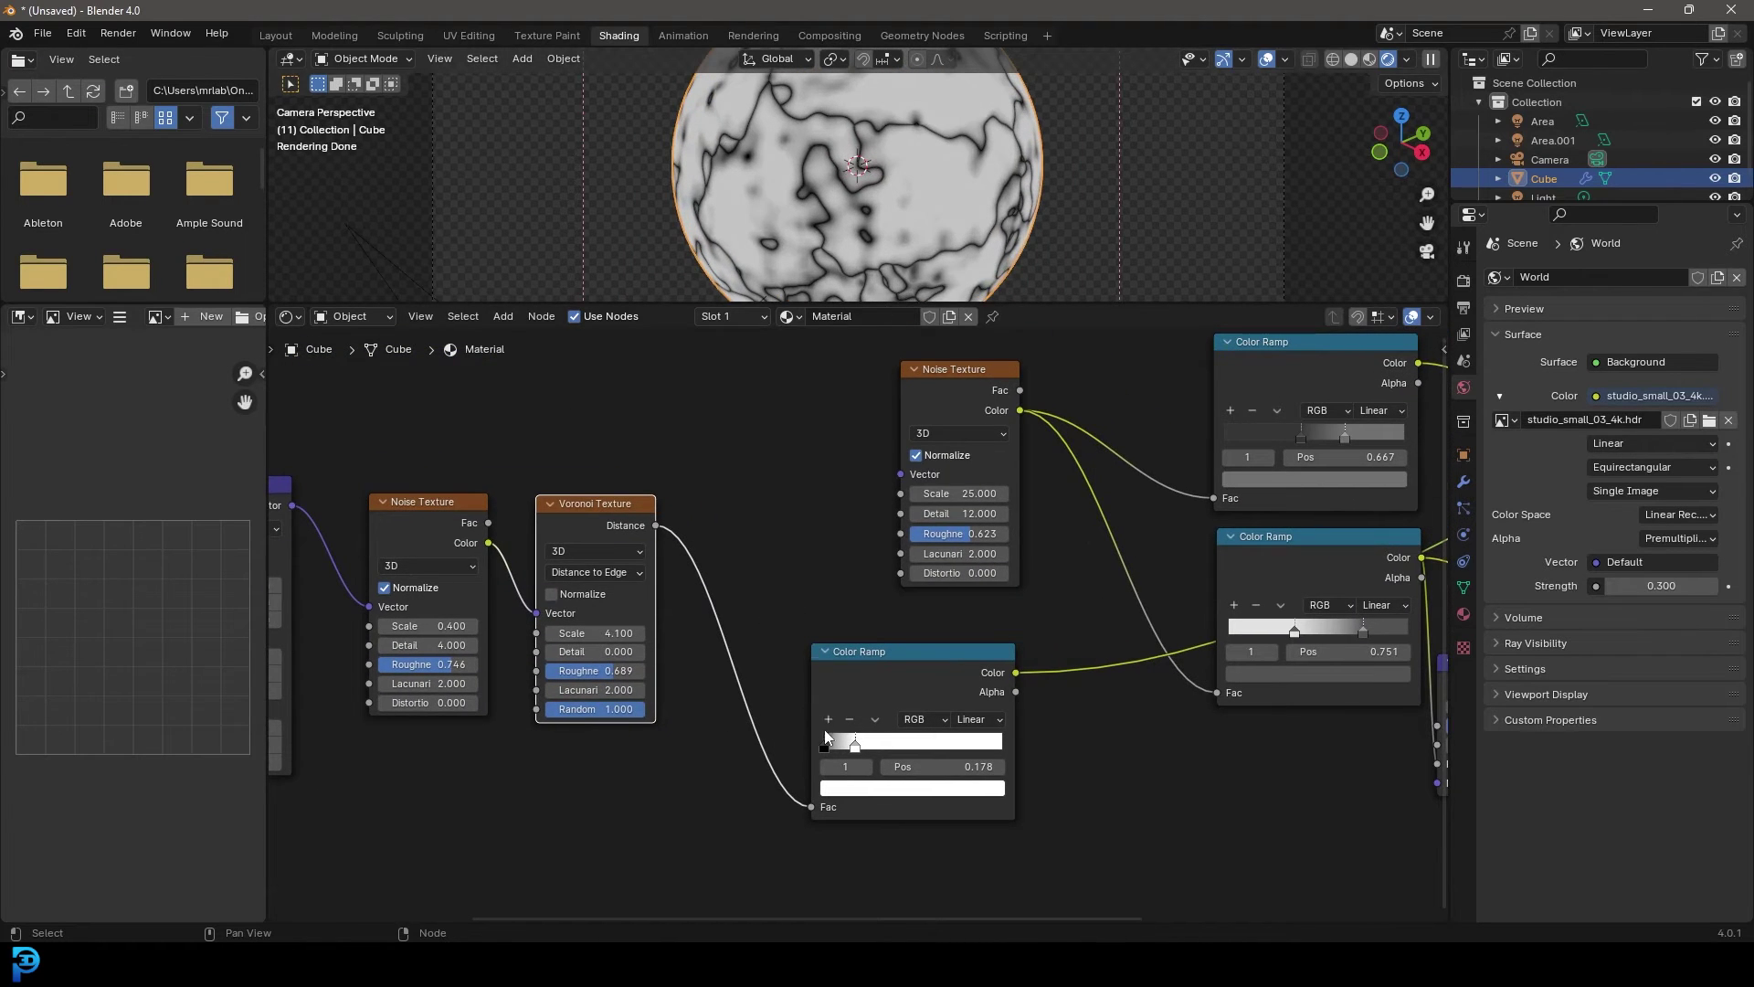
pyautogui.scroll(3, 826, 736)
pyautogui.moveTo(840, 877); pyautogui.dragTo(806, 875)
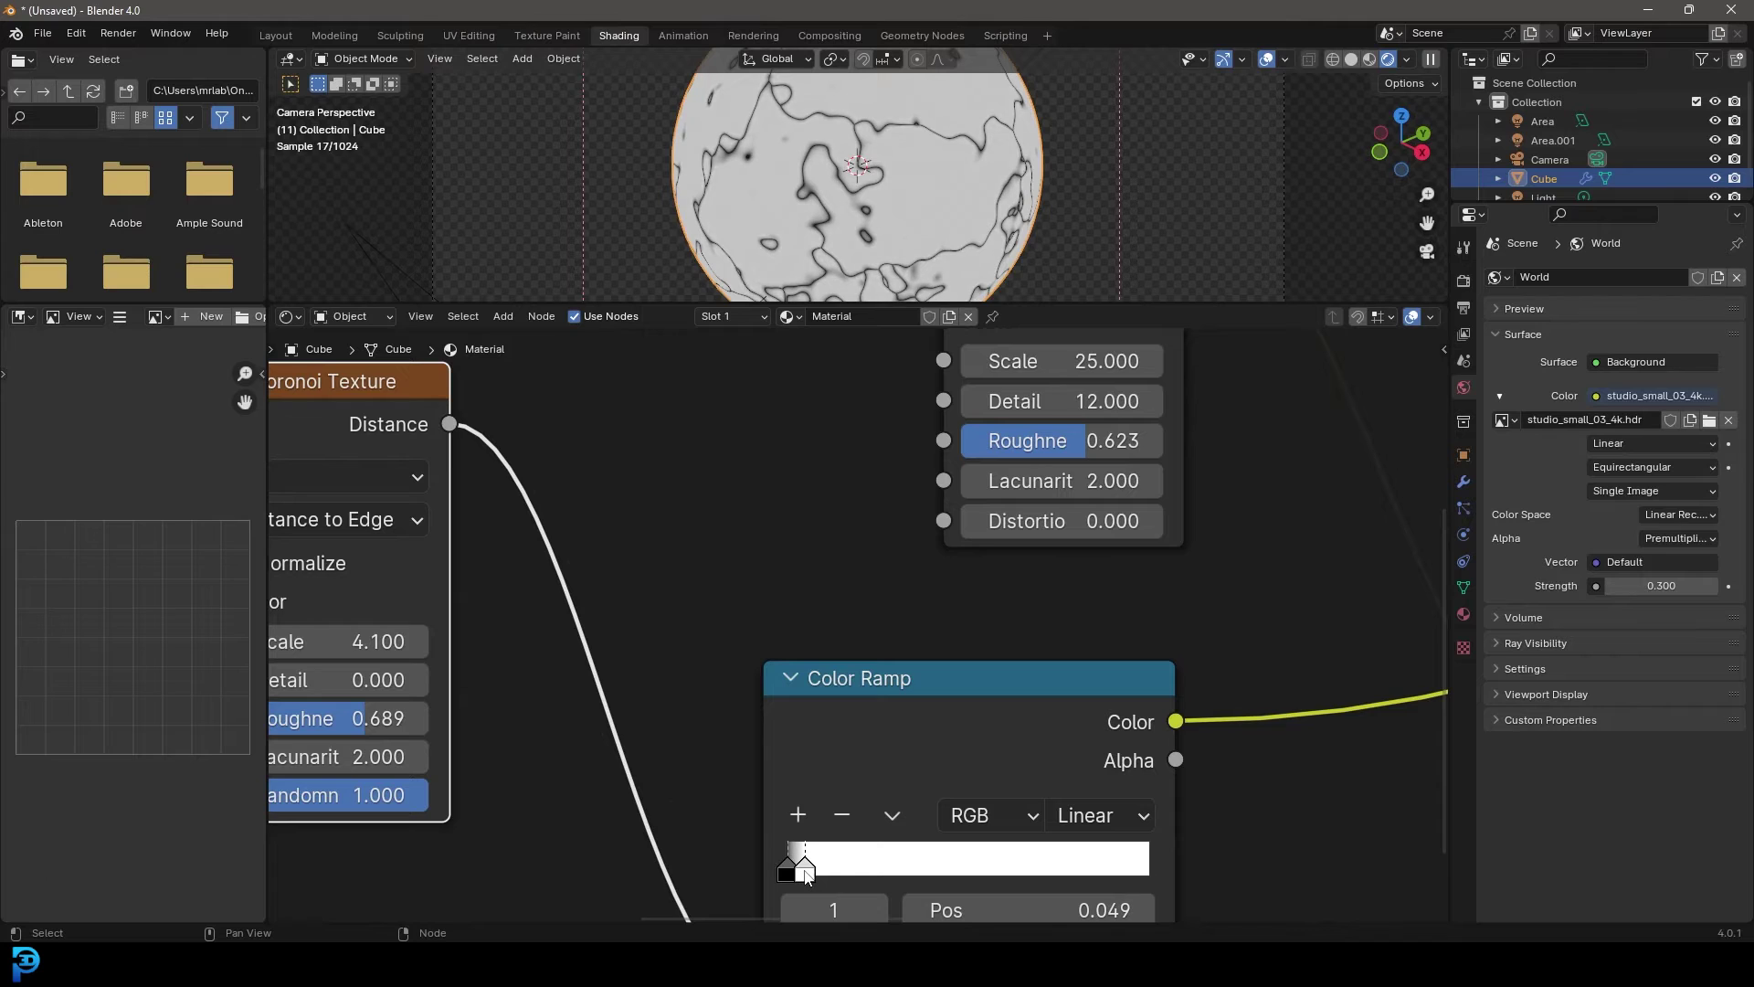
pyautogui.scroll(1, 825, 868)
pyautogui.moveTo(825, 868); pyautogui.dragTo(862, 651, button='middle')
pyautogui.moveTo(825, 682)
pyautogui.mouseDown()
pyautogui.moveTo(846, 667)
pyautogui.moveTo(831, 666)
pyautogui.mouseUp()
# Move the whole crack node chain up so it sits above the concrete base nodes.
pyautogui.press('Home')
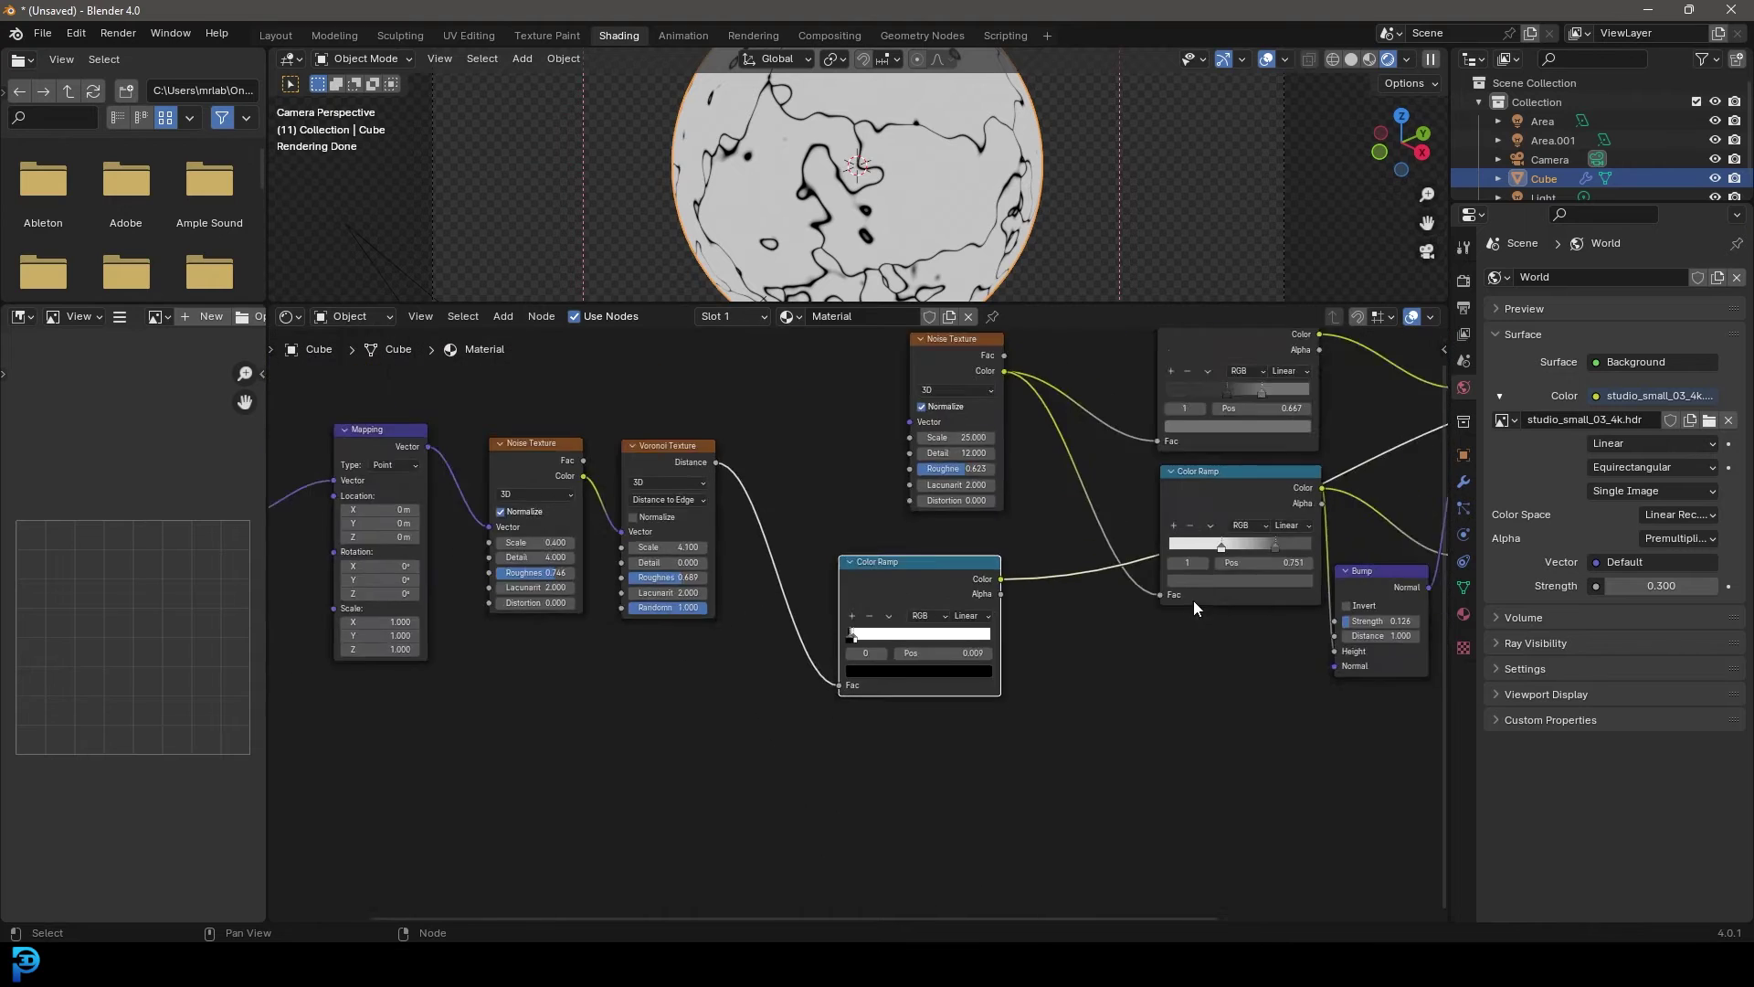
pyautogui.moveTo(394, 735); pyautogui.dragTo(861, 476)
pyautogui.moveTo(838, 513); pyautogui.dragTo(835, 666, button='middle')
pyautogui.scroll(1, 823, 699)
pyautogui.moveTo(890, 749); pyautogui.dragTo(926, 461)
pyautogui.click(927, 462)
pyautogui.scroll(3, 1136, 666)
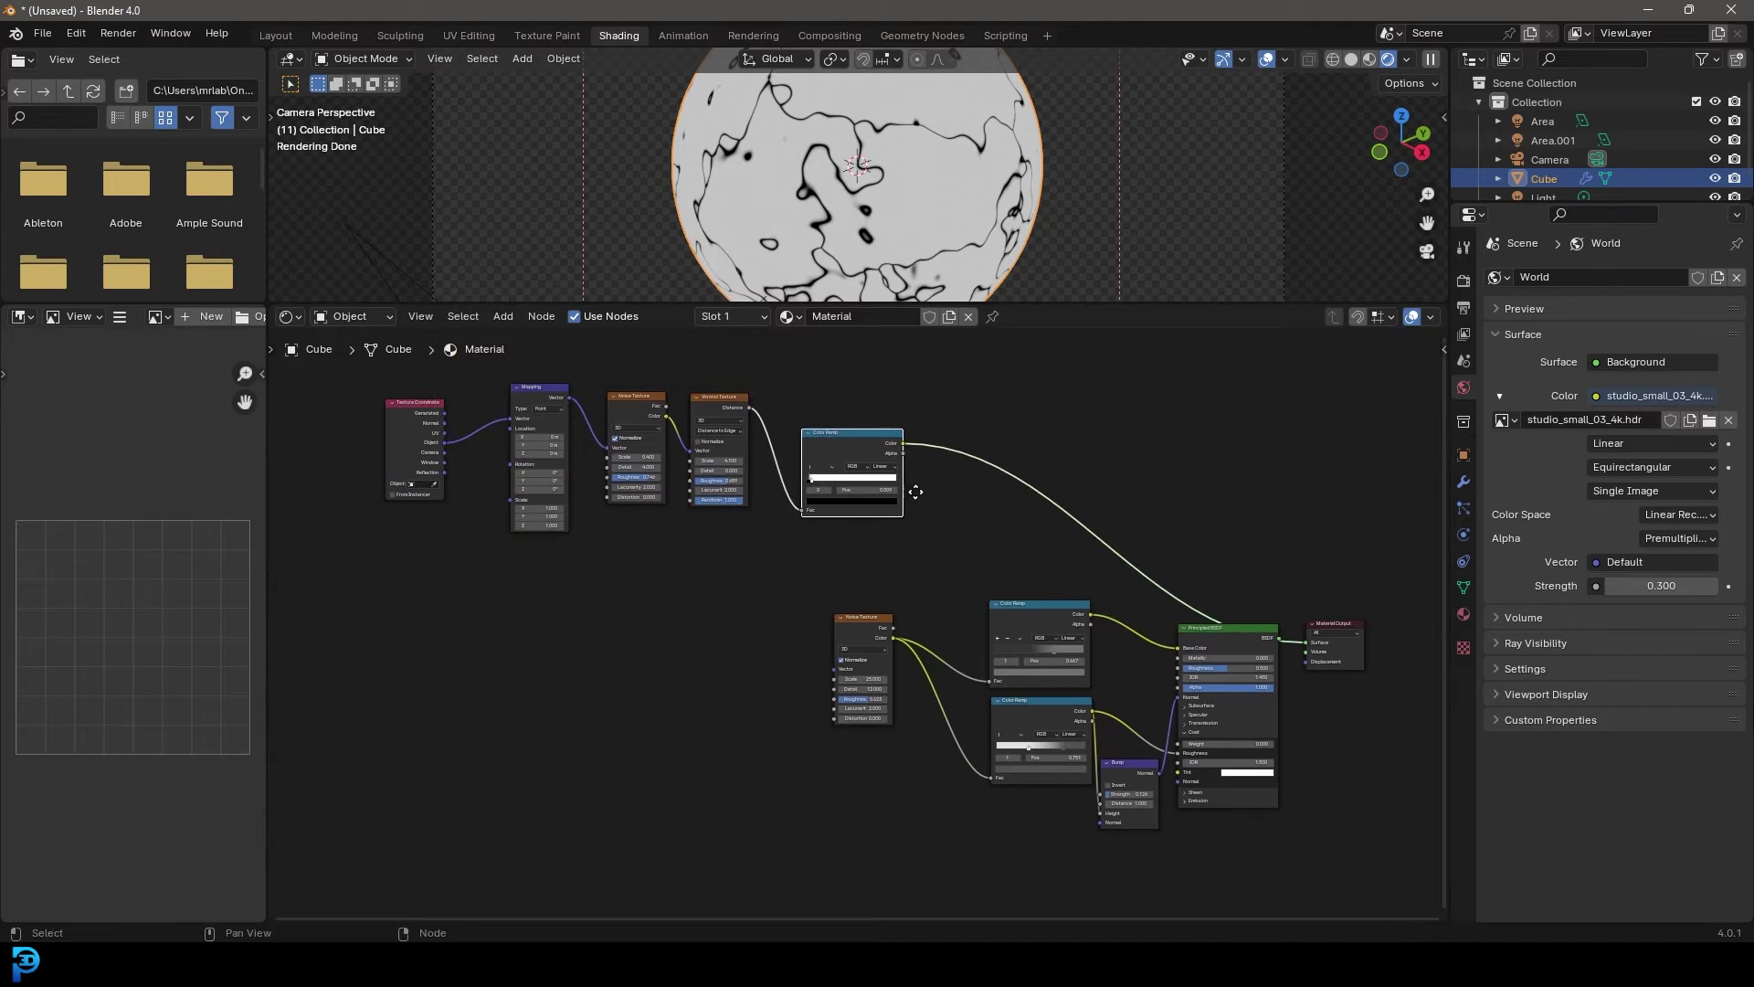
# Move the Material Output away from the Principled BSDF and place a duplicate of the Principled BSDF beside the original.
pyautogui.moveTo(1136, 666); pyautogui.dragTo(839, 559, button='middle')
pyautogui.moveTo(1062, 623); pyautogui.dragTo(1282, 481)
pyautogui.click(891, 632)
pyautogui.moveTo(890, 632); pyautogui.dragTo(931, 714, button='middle')
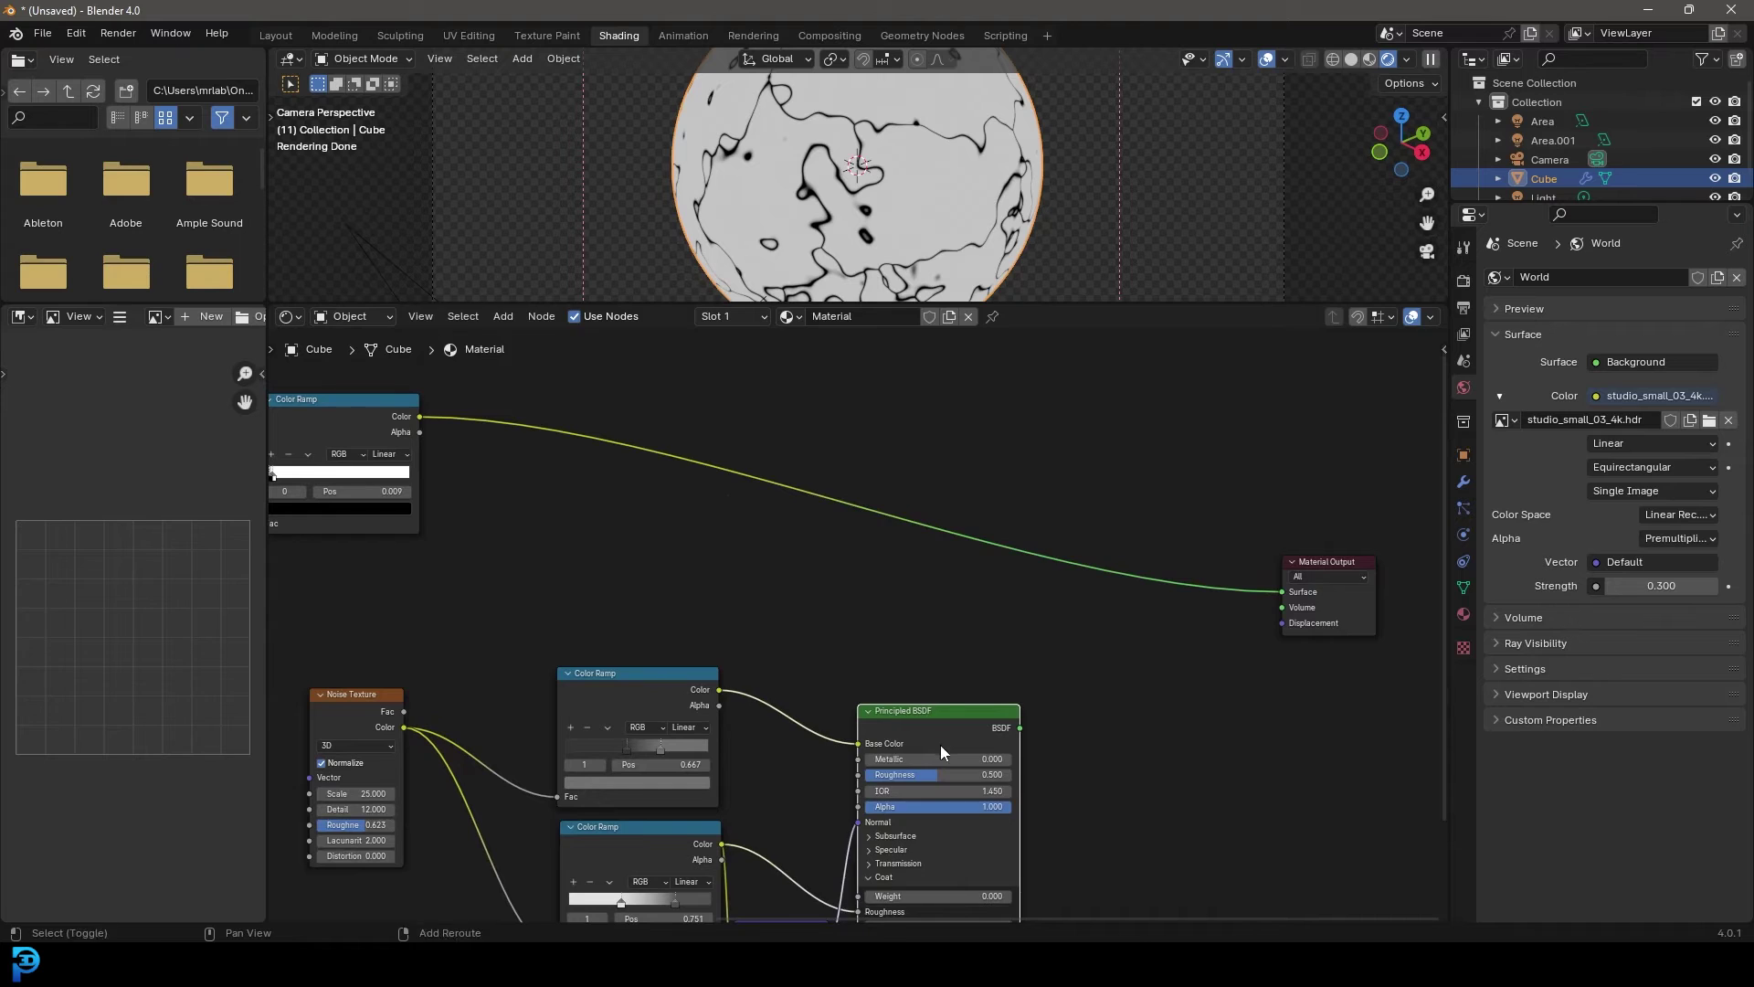
pyautogui.hotkey('shift', 'd')
pyautogui.click(1138, 674)
# Connect the base color Color Ramp to the duplicate Principled BSDF's Base Color and move the duplicate above the other nodes.
pyautogui.scroll(-1, 859, 665)
pyautogui.moveTo(831, 662); pyautogui.dragTo(767, 535, button='middle')
pyautogui.scroll(3, 750, 544)
pyautogui.moveTo(568, 586); pyautogui.dragTo(695, 587, button='middle')
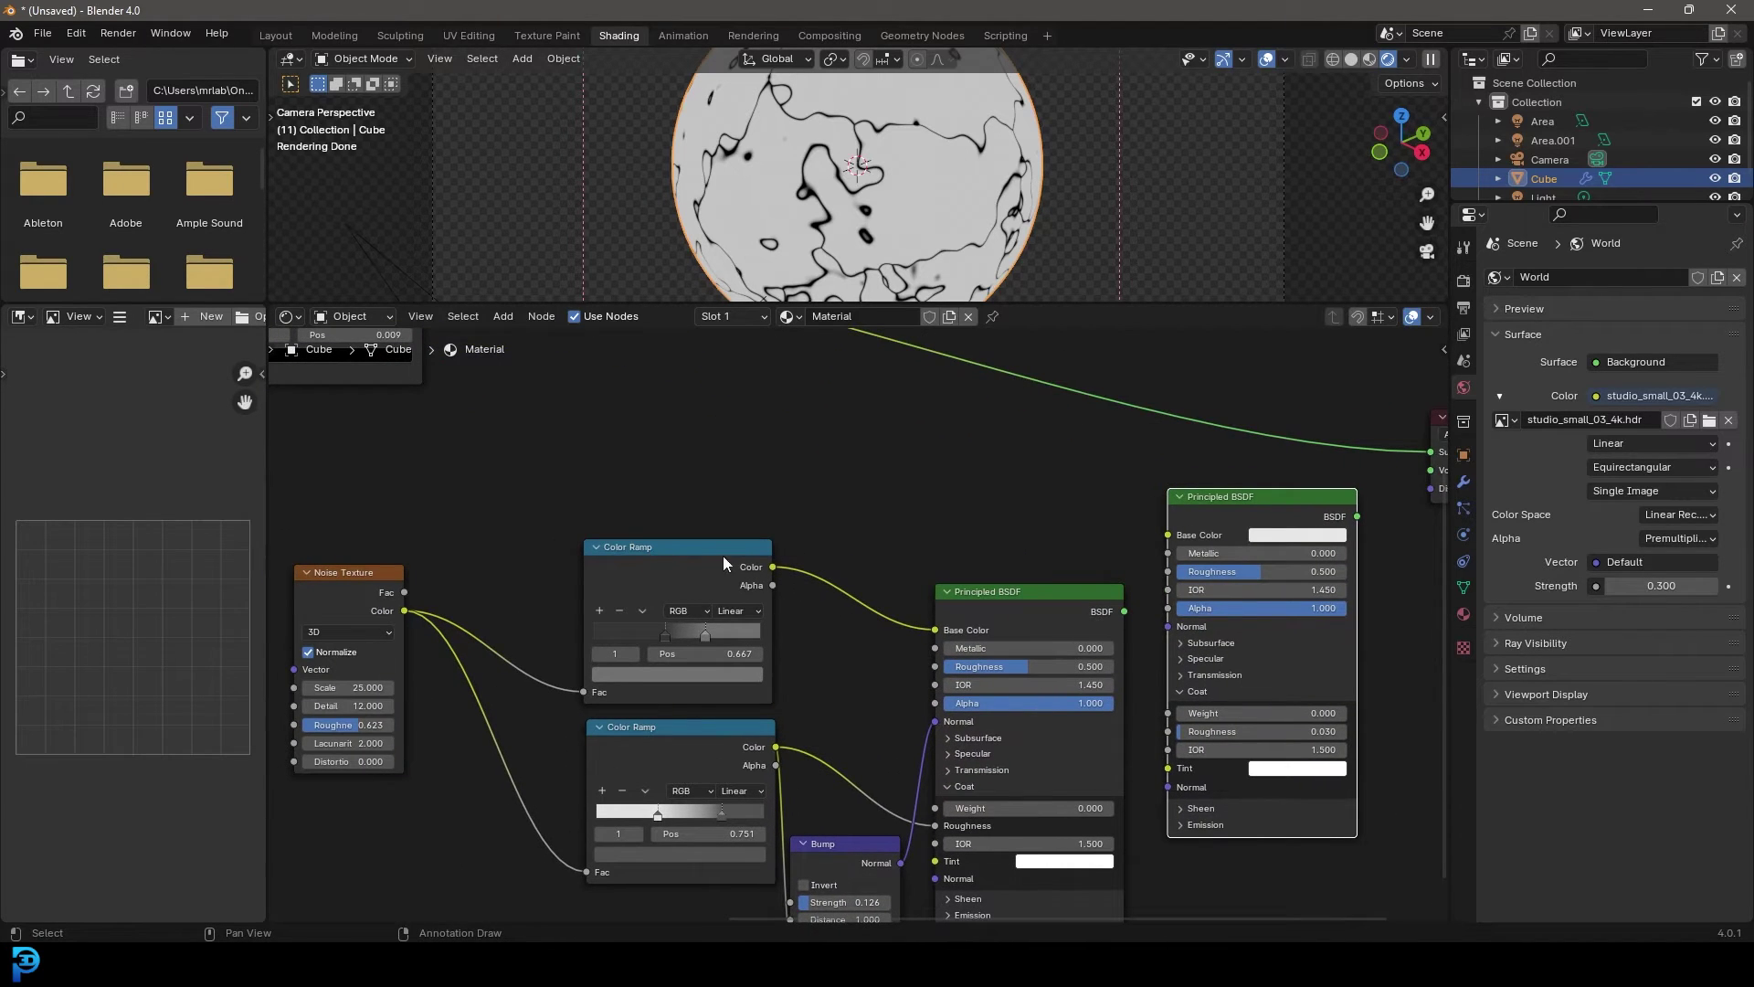
pyautogui.moveTo(766, 566); pyautogui.dragTo(1169, 534)
pyautogui.moveTo(1128, 453); pyautogui.dragTo(1048, 643, button='middle')
pyautogui.moveTo(1129, 688); pyautogui.dragTo(862, 371)
pyautogui.scroll(1, 752, 581)
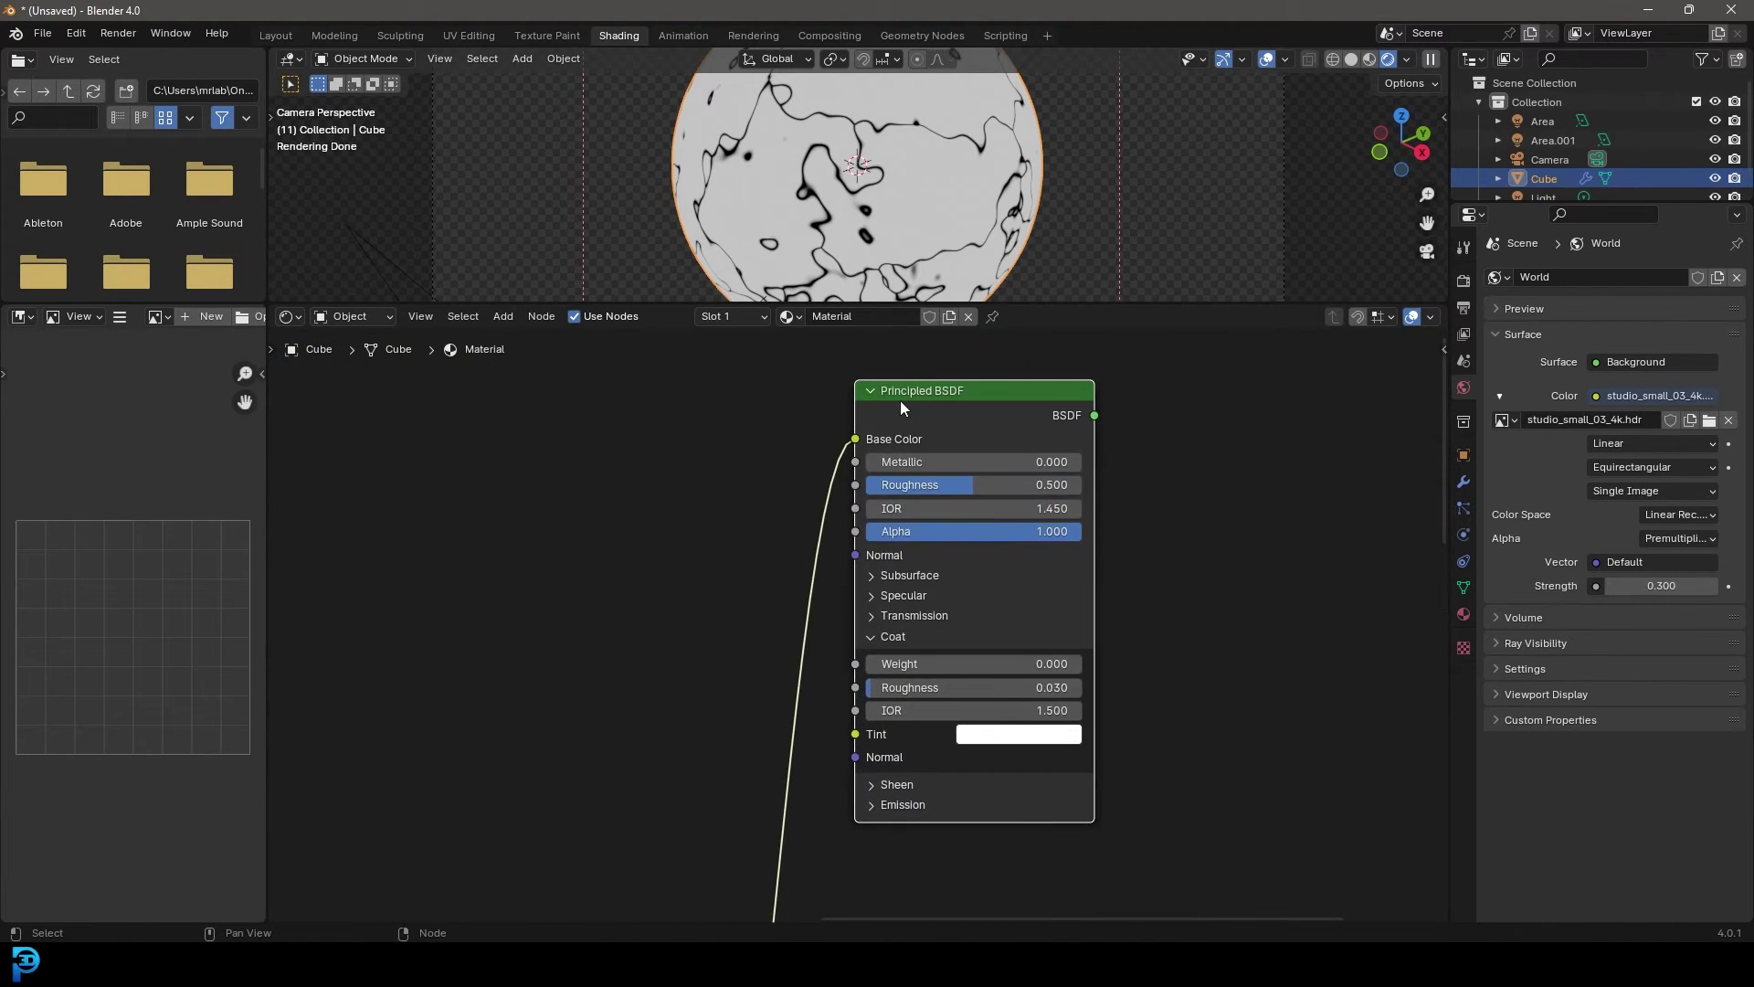
# Insert a Hue/Saturation/Value node before the duplicate Principled BSDF's Base Color and set its Value to 0.5.
pyautogui.scroll(1, 822, 429)
pyautogui.hotkey('shift', 'a')
pyautogui.write('hu')
pyautogui.click(829, 492)
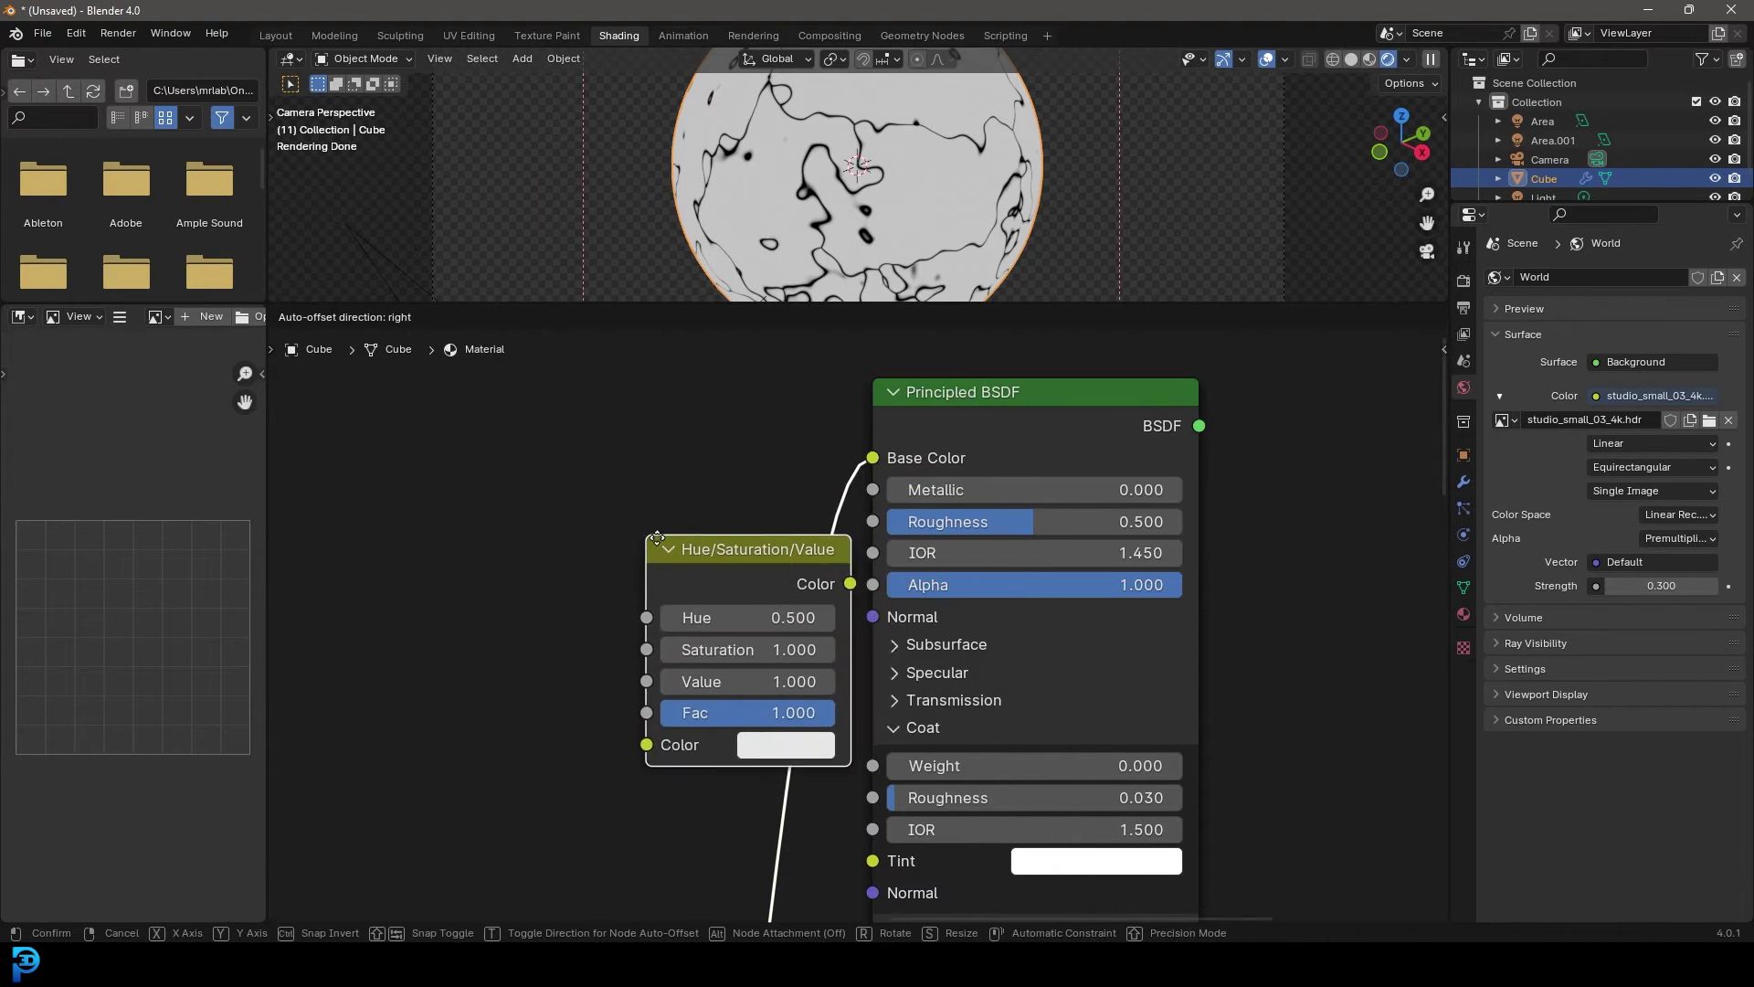
pyautogui.click(859, 676)
pyautogui.click(886, 692)
pyautogui.write('0.5')
pyautogui.press('Return')
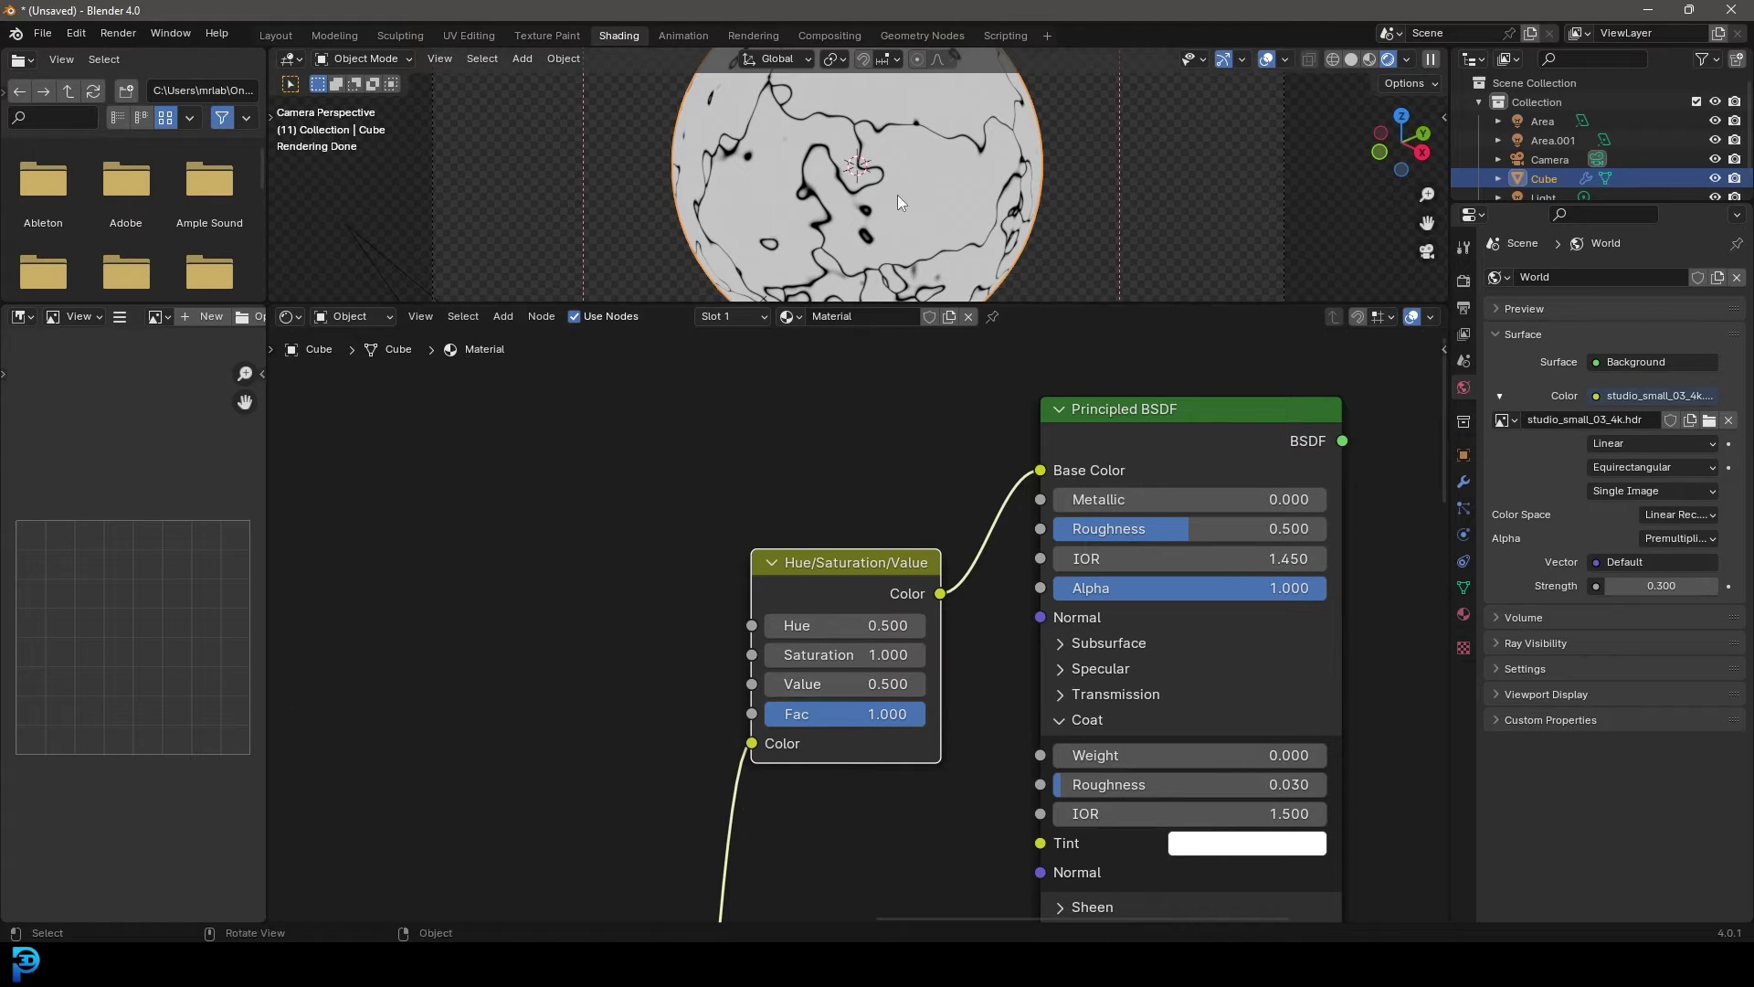
# Move the Material Output farther out and insert a Mix Shader on the link into its Surface input.
pyautogui.scroll(-6, 755, 459)
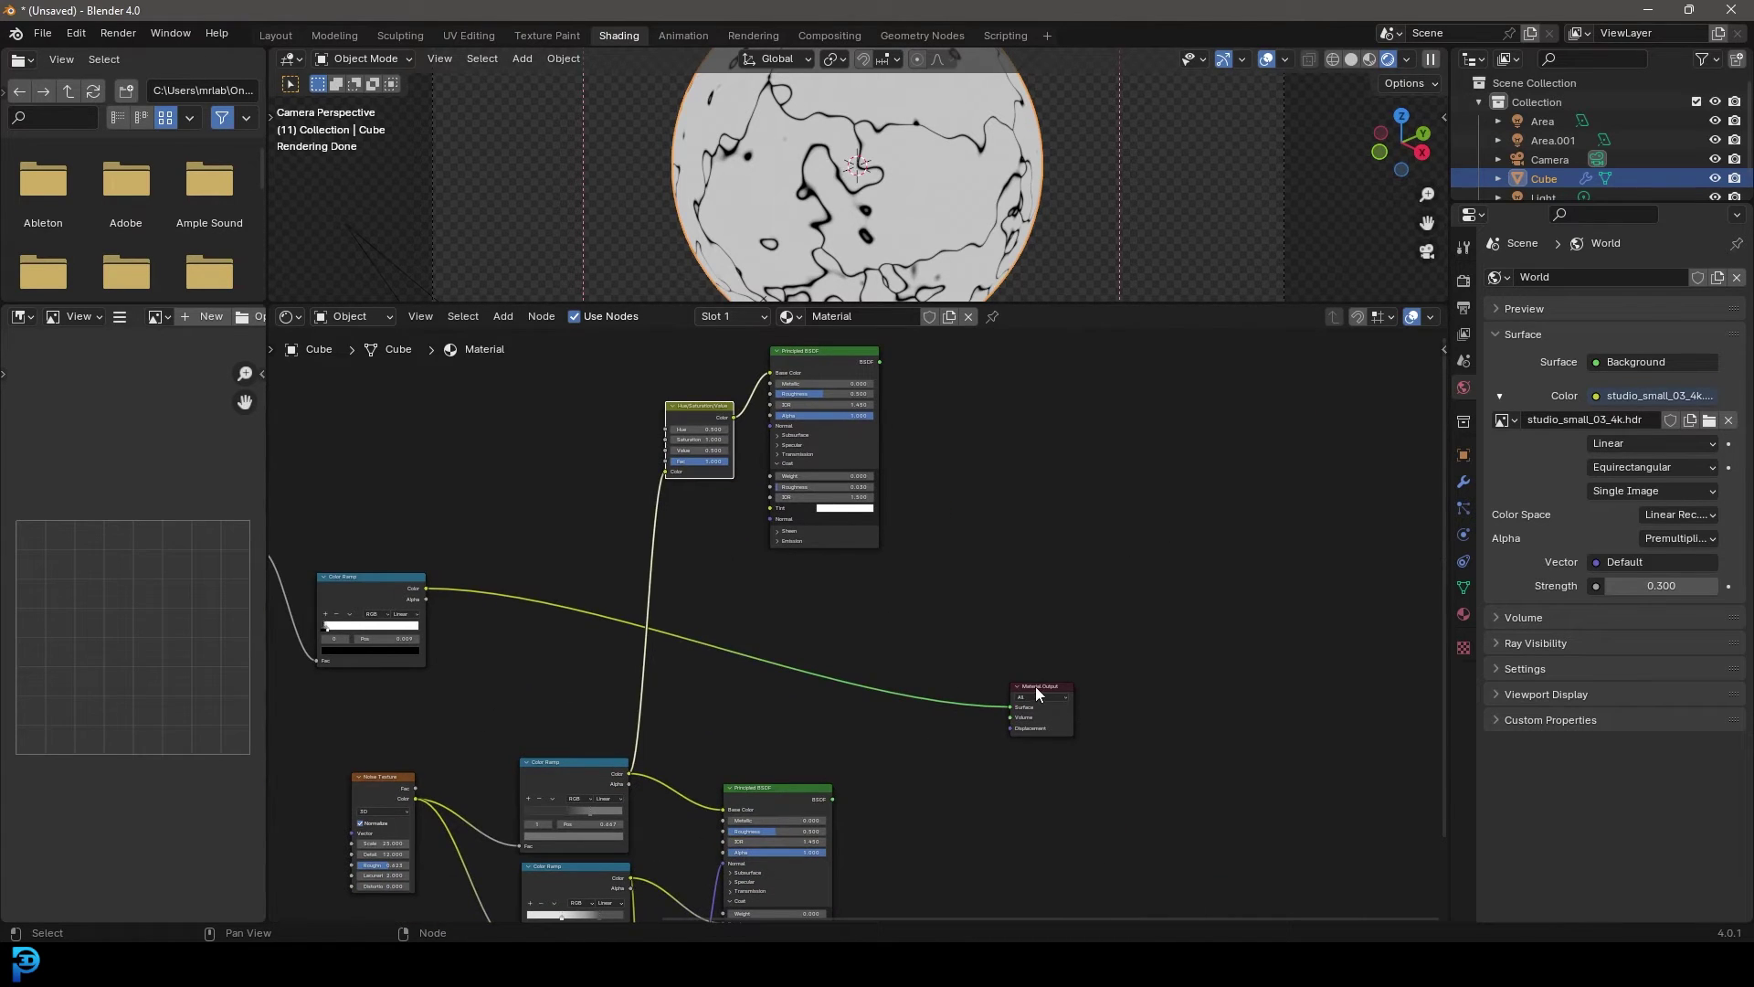
pyautogui.moveTo(1037, 688); pyautogui.dragTo(1161, 550)
pyautogui.scroll(3, 1137, 525)
pyautogui.moveTo(1116, 509); pyautogui.dragTo(963, 557, button='middle')
pyautogui.scroll(9, 963, 558)
pyautogui.hotkey('shift', 'a')
pyautogui.write('mix')
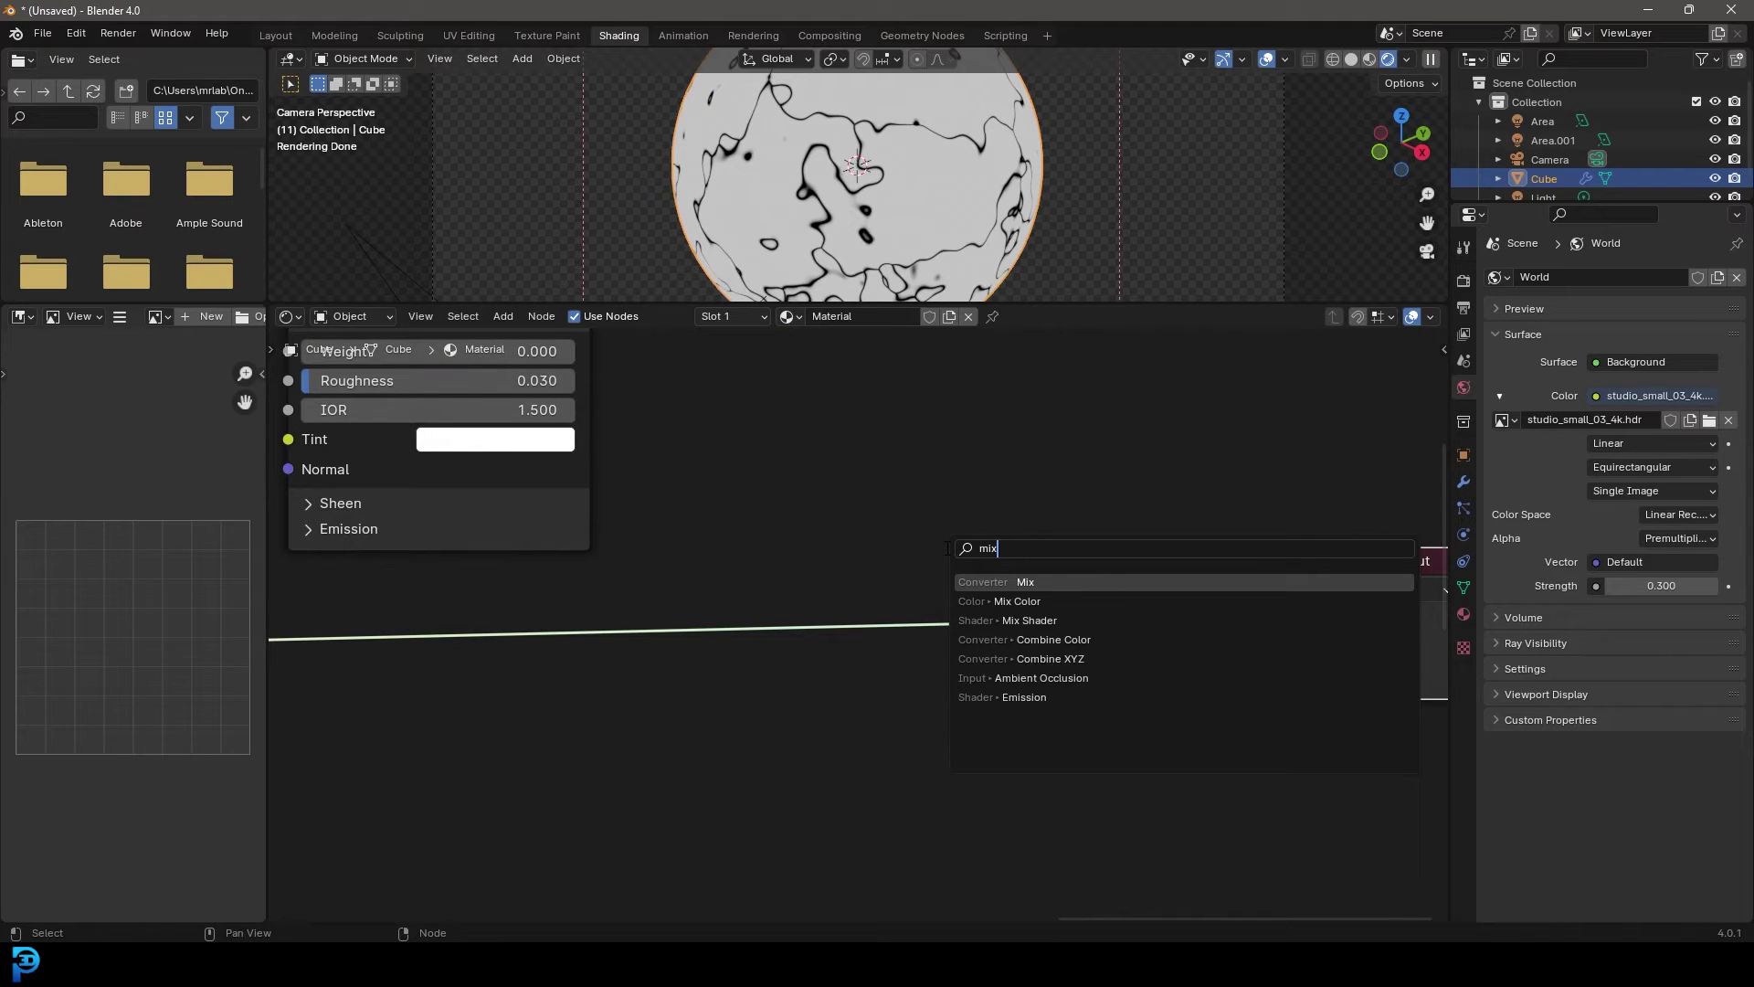
pyautogui.click(1030, 622)
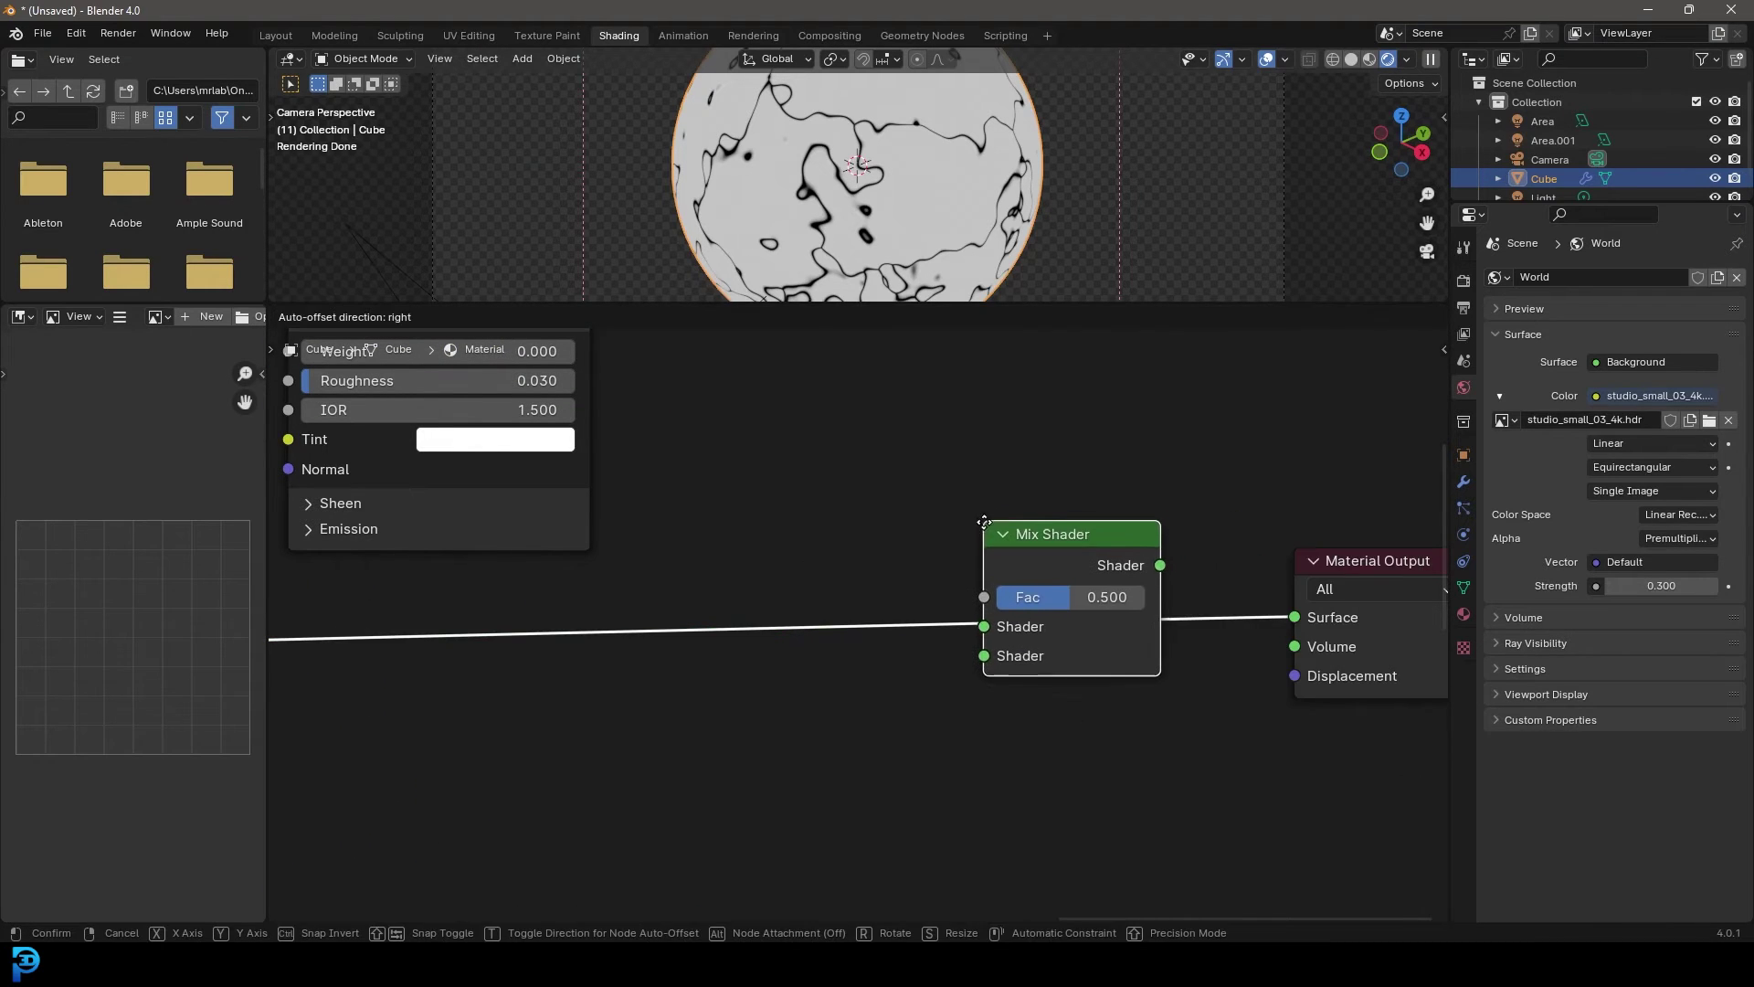
pyautogui.click(980, 511)
# Connect the original Principled BSDF to the Mix Shader's second Shader input and the duplicate to the first.
pyautogui.scroll(-2, 878, 540)
pyautogui.scroll(-3, 879, 539)
pyautogui.moveTo(783, 587); pyautogui.dragTo(901, 443, button='middle')
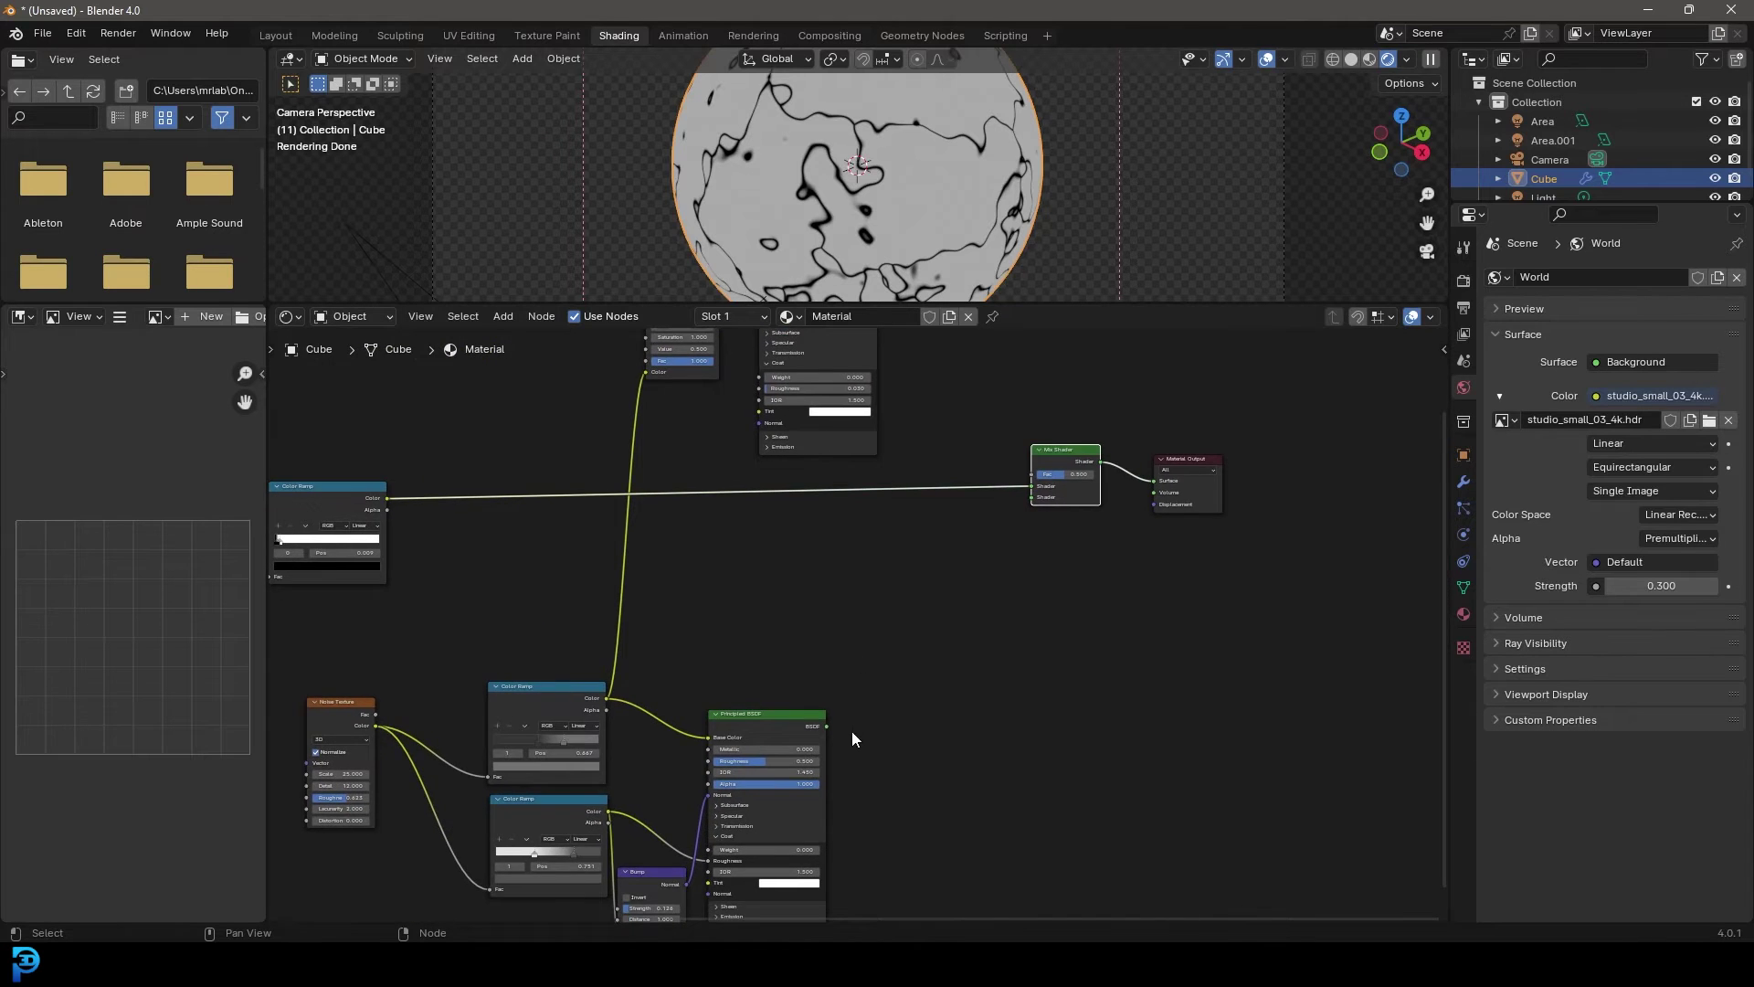
pyautogui.scroll(2, 811, 791)
pyautogui.moveTo(812, 775); pyautogui.dragTo(1114, 436)
pyautogui.moveTo(883, 436); pyautogui.dragTo(796, 718, button='middle')
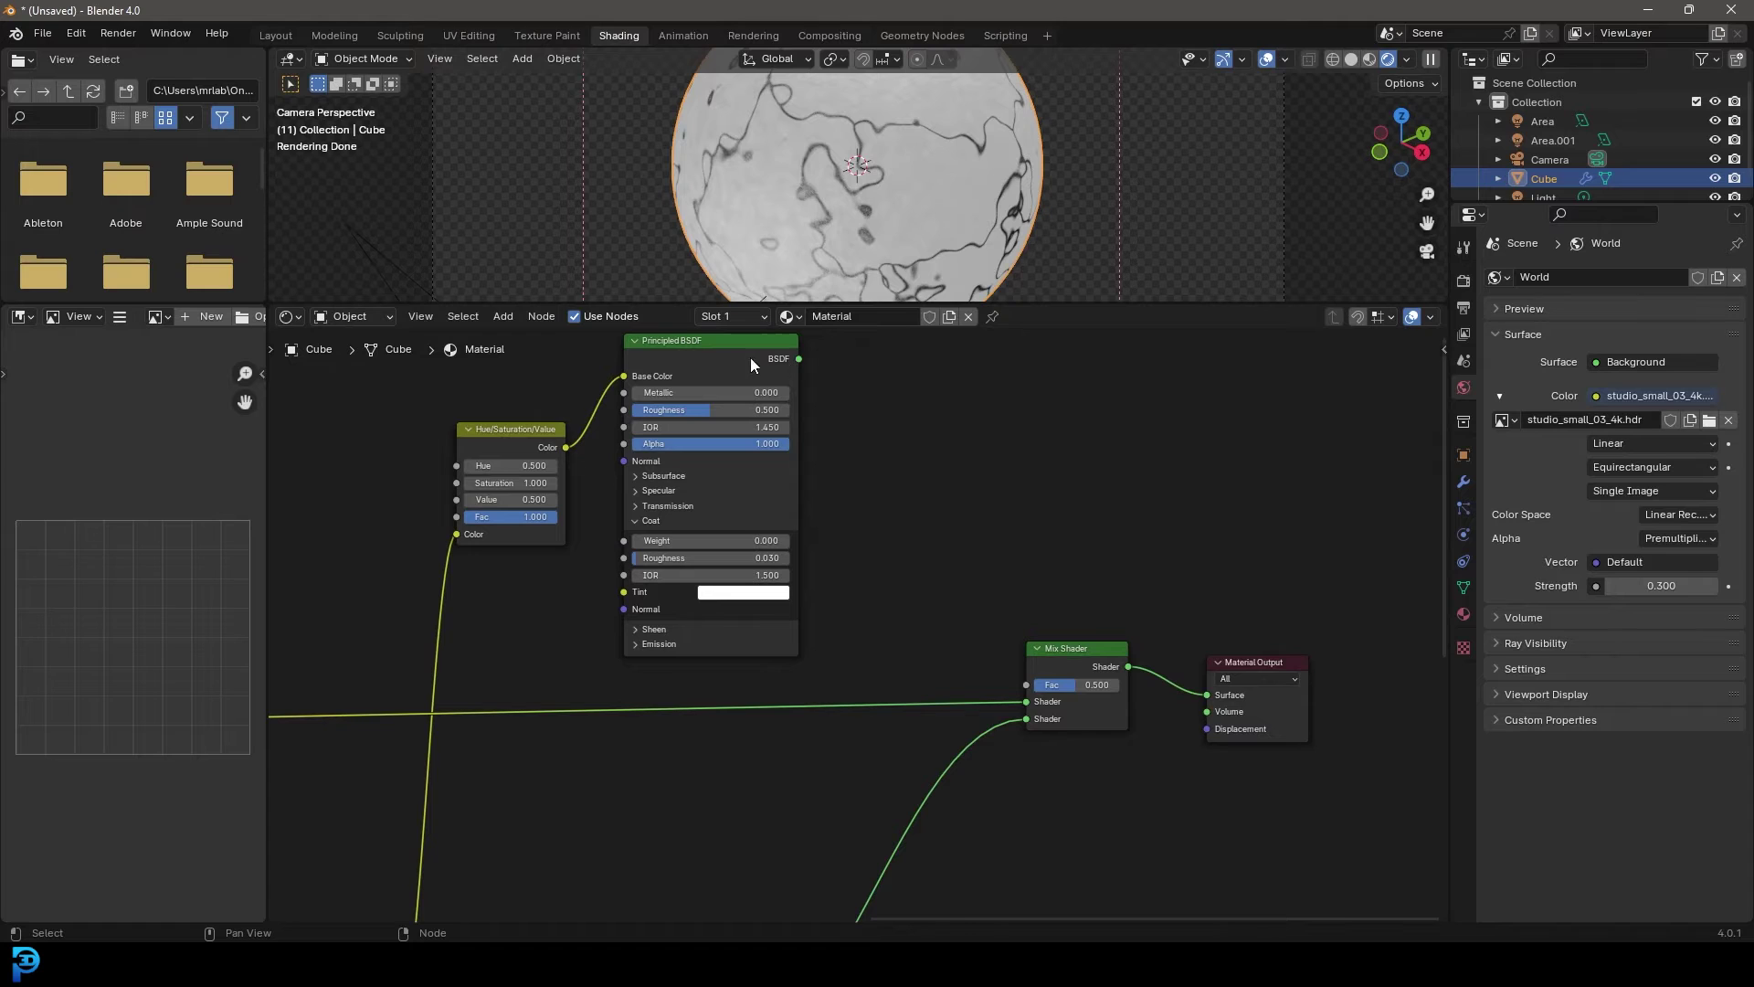
pyautogui.moveTo(798, 359); pyautogui.dragTo(1033, 704)
# Reposition the crack nodes and connect the crack Color Ramp's Color output to the Mix Shader's Fac.
pyautogui.moveTo(522, 549); pyautogui.dragTo(672, 453, button='middle')
pyautogui.scroll(-8, 765, 577)
pyautogui.moveTo(641, 663); pyautogui.dragTo(738, 605, button='middle')
pyautogui.scroll(6, 738, 605)
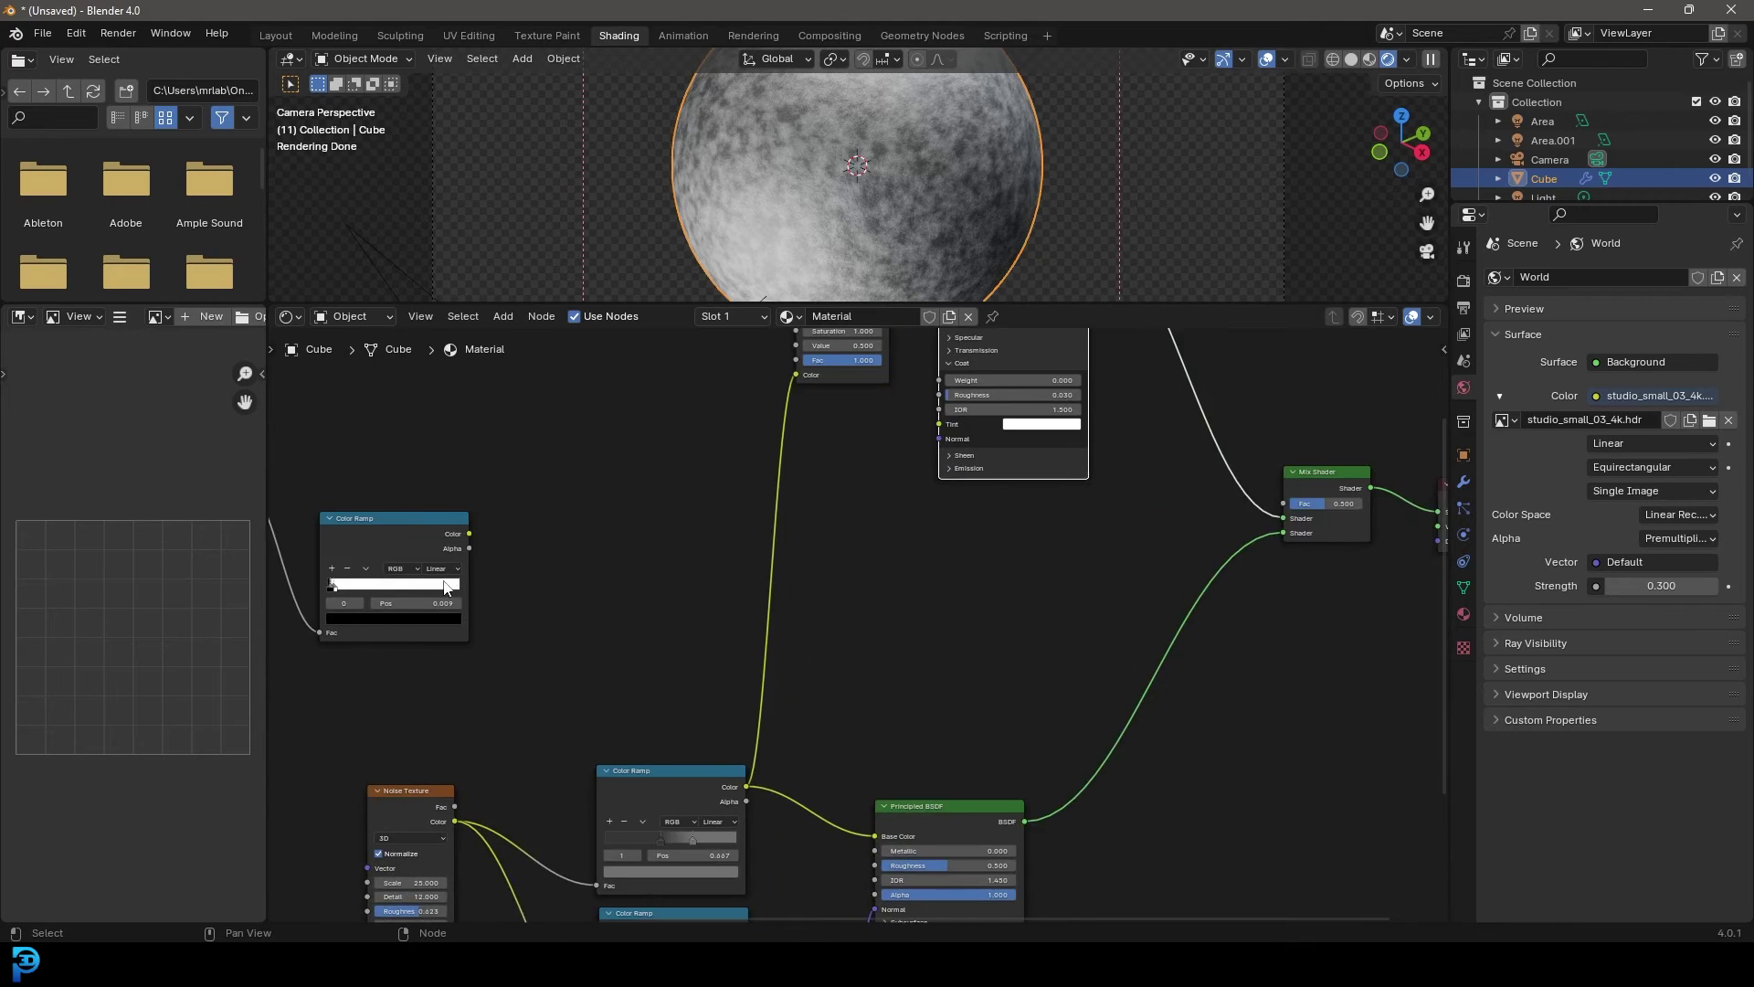
pyautogui.moveTo(465, 587); pyautogui.dragTo(982, 543, button='middle')
pyautogui.moveTo(1038, 618); pyautogui.dragTo(301, 438)
pyautogui.press('g')
pyautogui.click(1097, 558)
pyautogui.moveTo(1097, 557); pyautogui.dragTo(592, 603, button='middle')
pyautogui.moveTo(525, 593); pyautogui.dragTo(1166, 557)
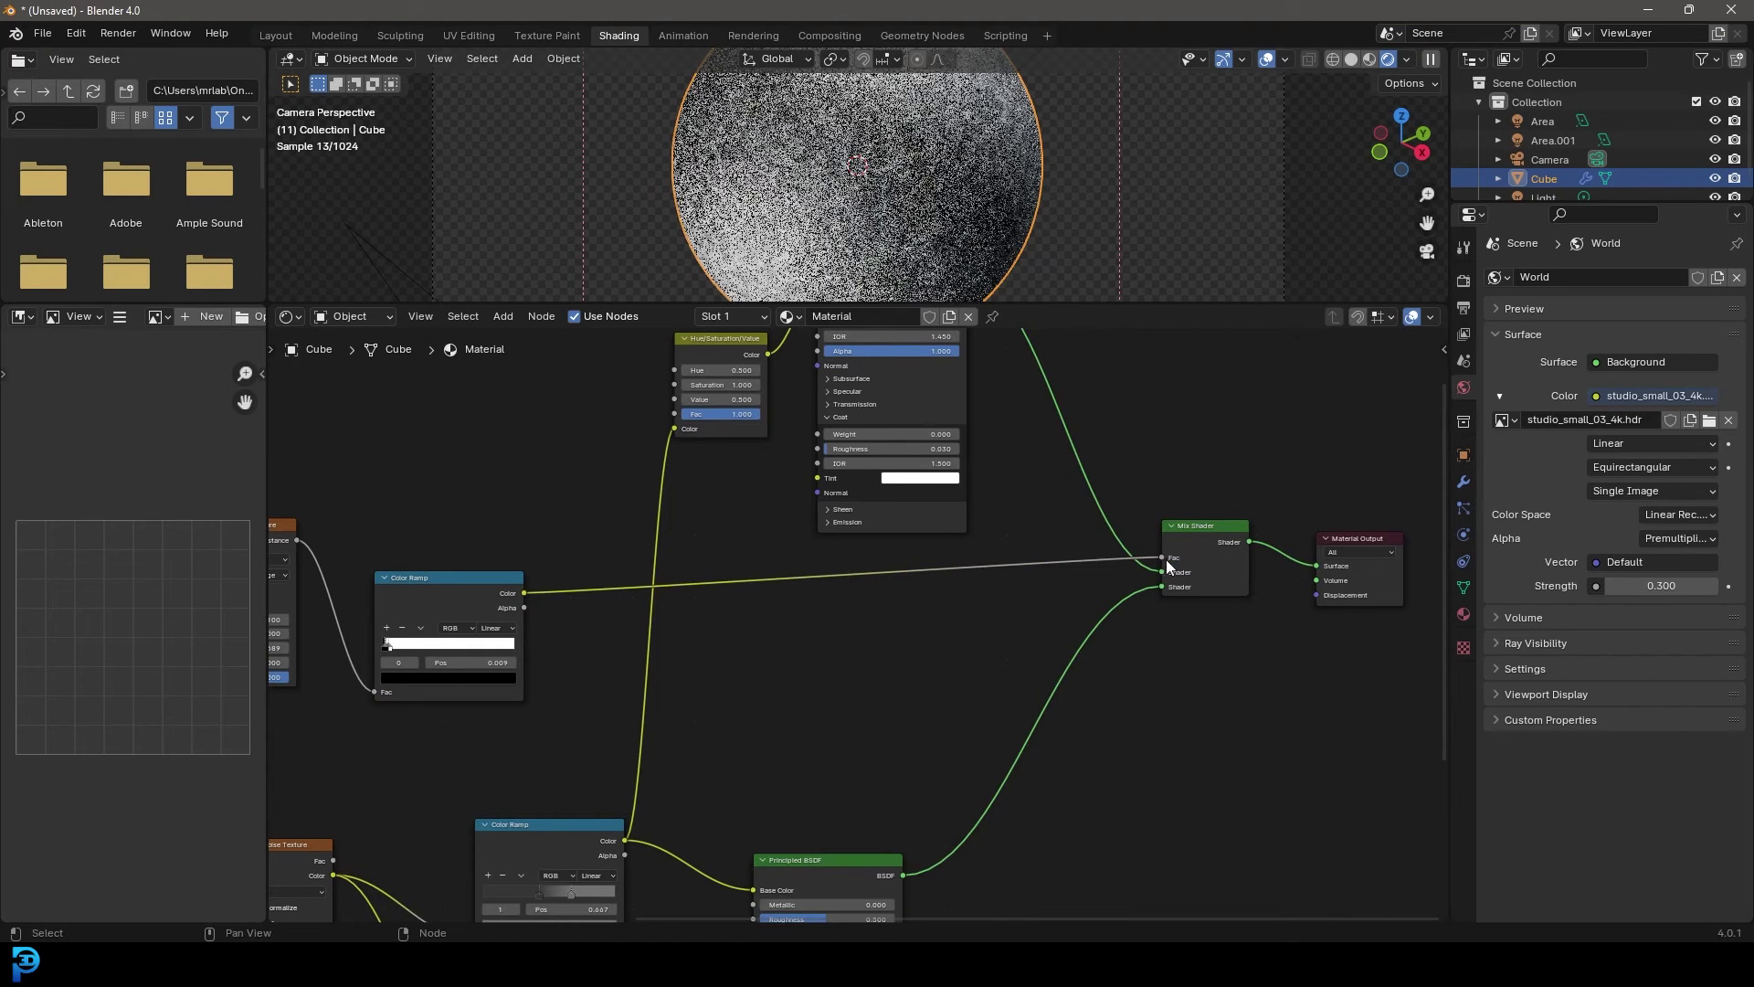
# Lower the Hue/Saturation/Value node's Value to 0.2 to darken the cracks.
pyautogui.moveTo(1255, 648); pyautogui.dragTo(1189, 788, button='middle')
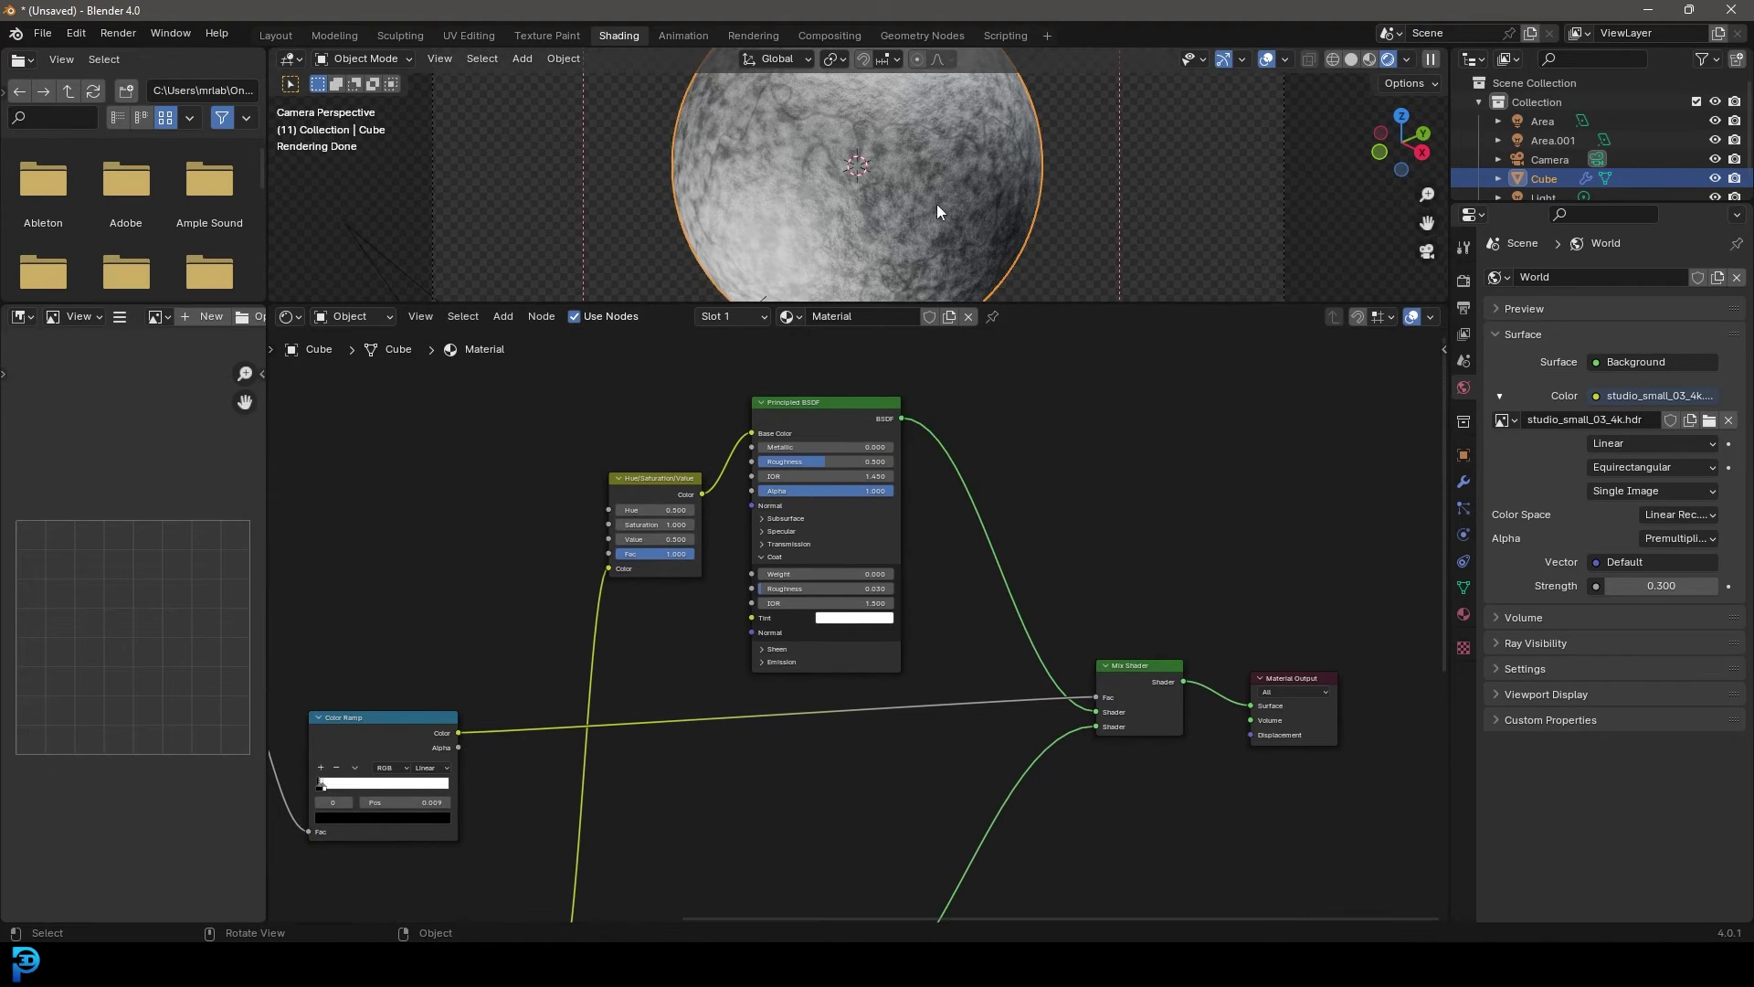
pyautogui.scroll(3, 901, 140)
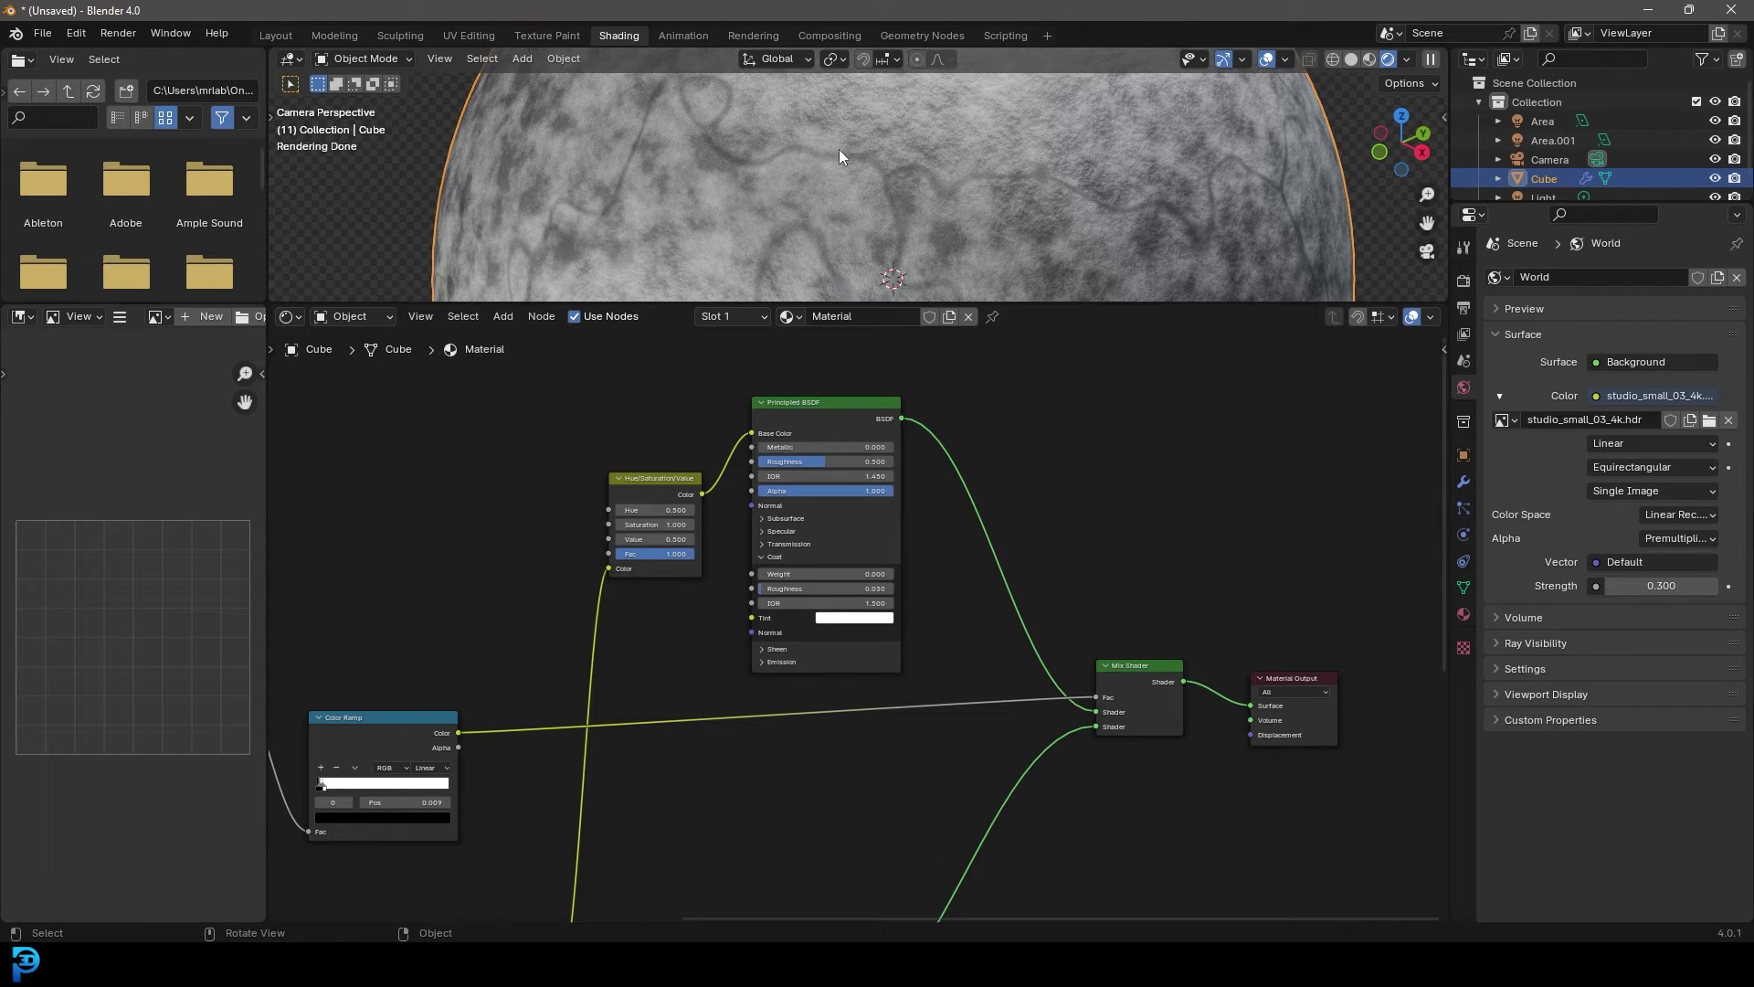
pyautogui.scroll(3, 603, 559)
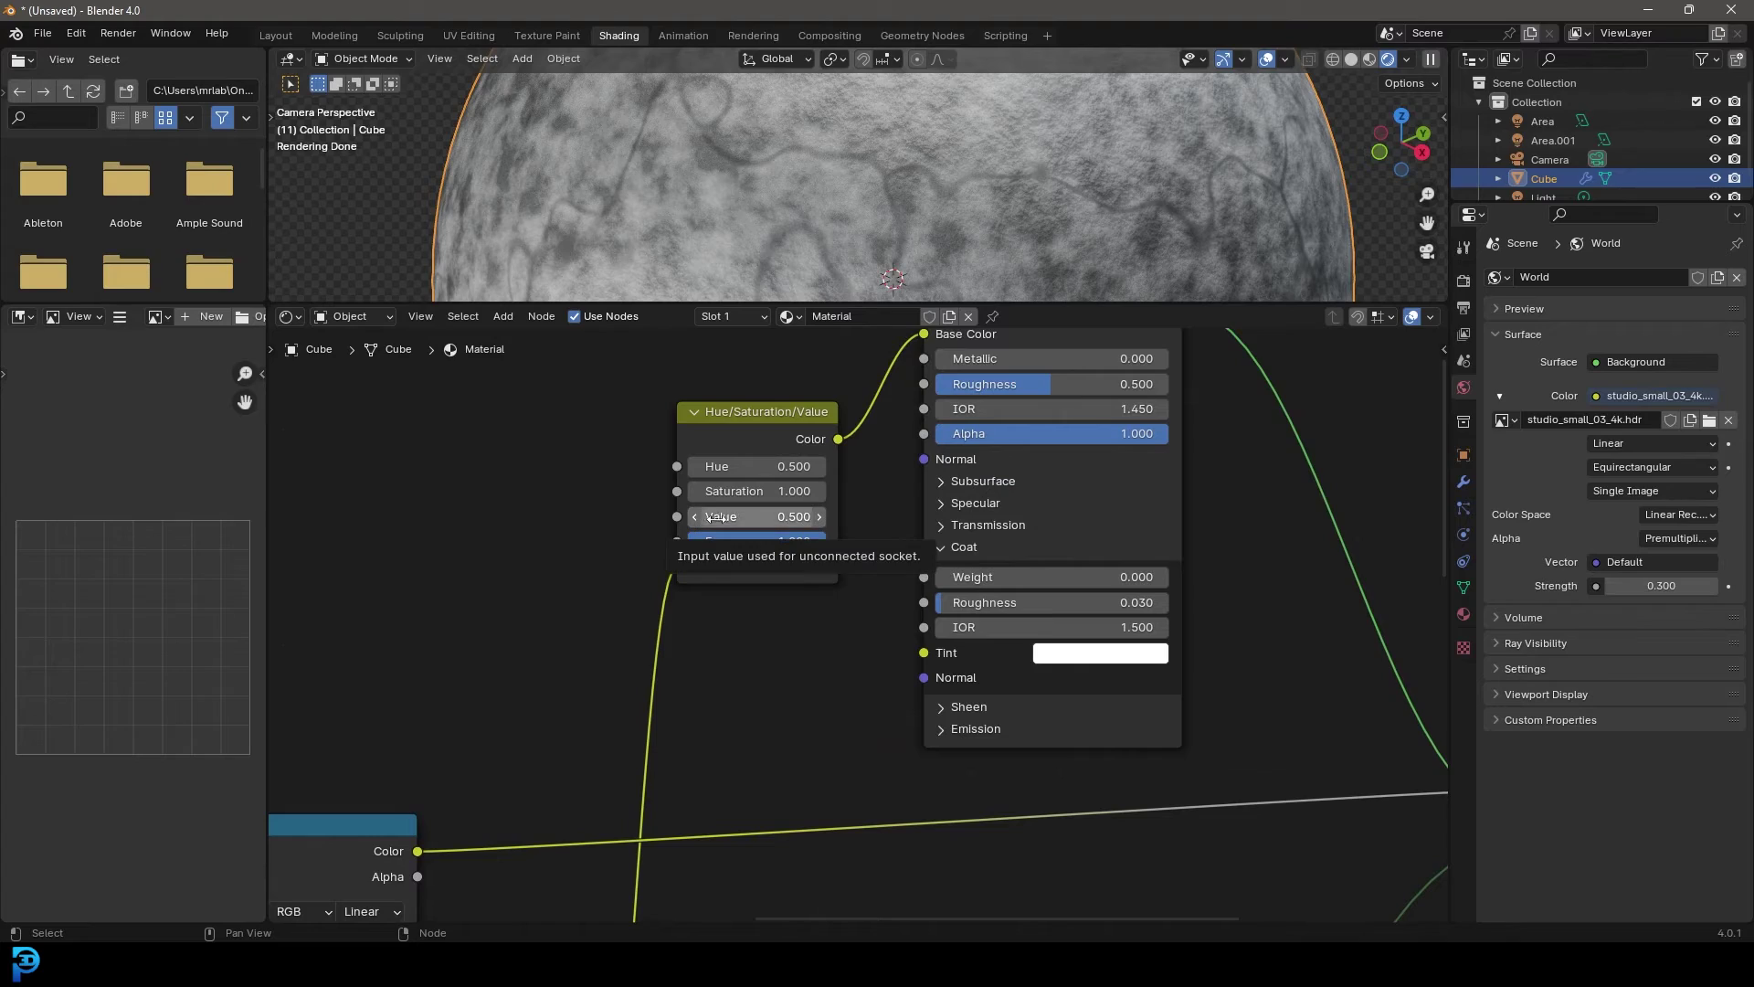
pyautogui.click(695, 517)
pyautogui.click(694, 517)
pyautogui.click(695, 517)
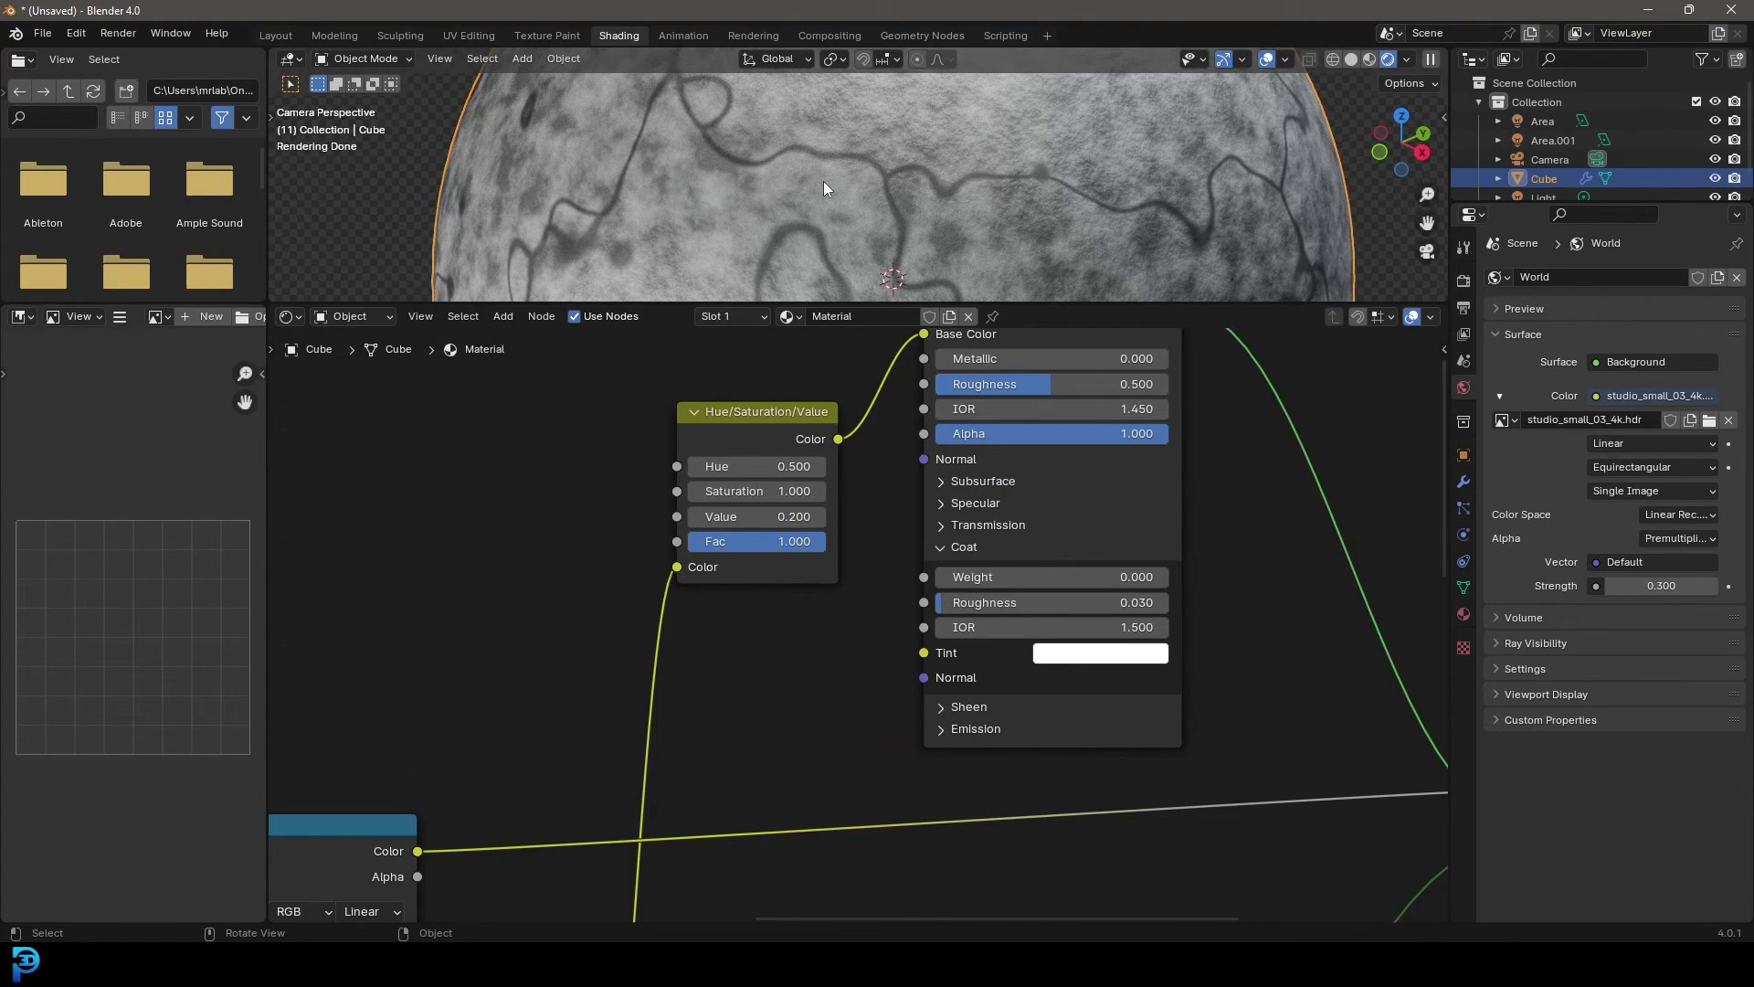
# Scale the crack node chain's layout so its nodes sit closer together.
pyautogui.scroll(-2, 824, 182)
pyautogui.scroll(-3, 828, 231)
pyautogui.moveTo(1261, 751); pyautogui.dragTo(1086, 595, button='middle')
pyautogui.scroll(-5, 959, 529)
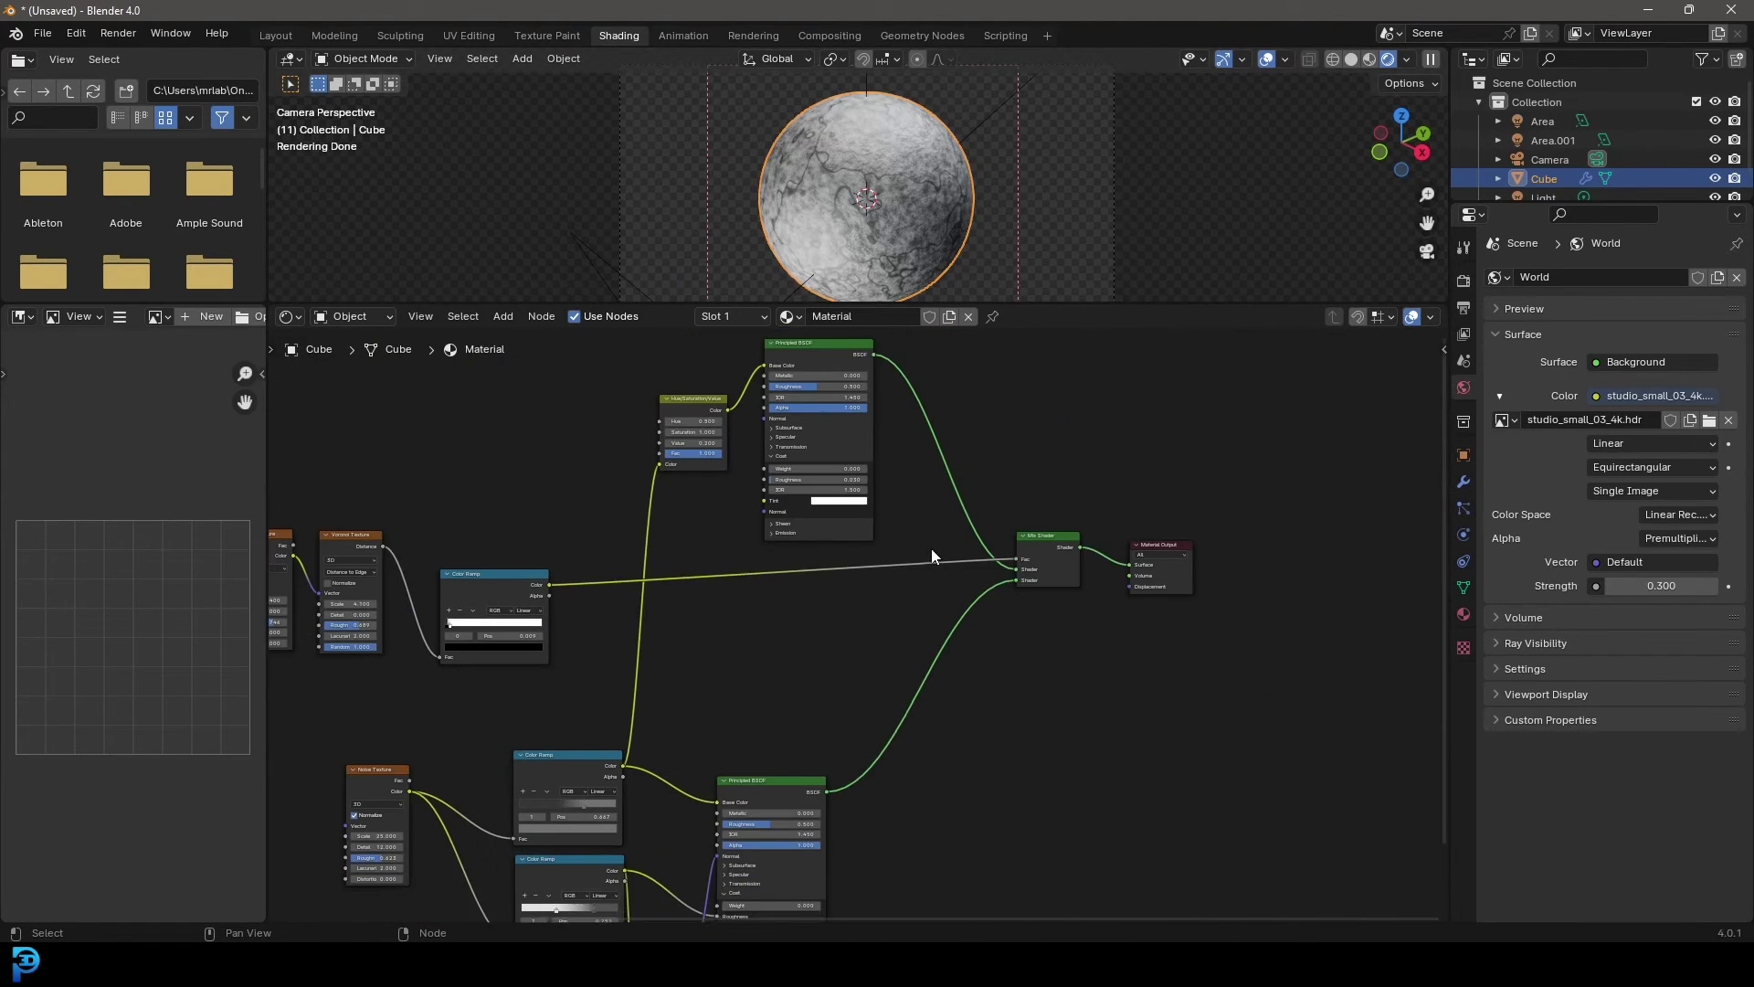
pyautogui.keyDown('ctrl'); pyautogui.hscroll(-4, 951, 554); pyautogui.keyUp('ctrl')
pyautogui.scroll(1, 744, 638)
pyautogui.keyDown('ctrl'); pyautogui.hscroll(-2, 744, 639); pyautogui.keyUp('ctrl')
pyautogui.moveTo(909, 651); pyautogui.dragTo(406, 444)
pyautogui.press('s')
pyautogui.click(840, 611)
# Connect the crack Color Ramp's Color output to the Material Output's Displacement input.
pyautogui.moveTo(1051, 660); pyautogui.dragTo(692, 648, button='middle')
pyautogui.scroll(1, 686, 645)
pyautogui.moveTo(519, 494); pyautogui.dragTo(1313, 540)
pyautogui.scroll(3, 912, 205)
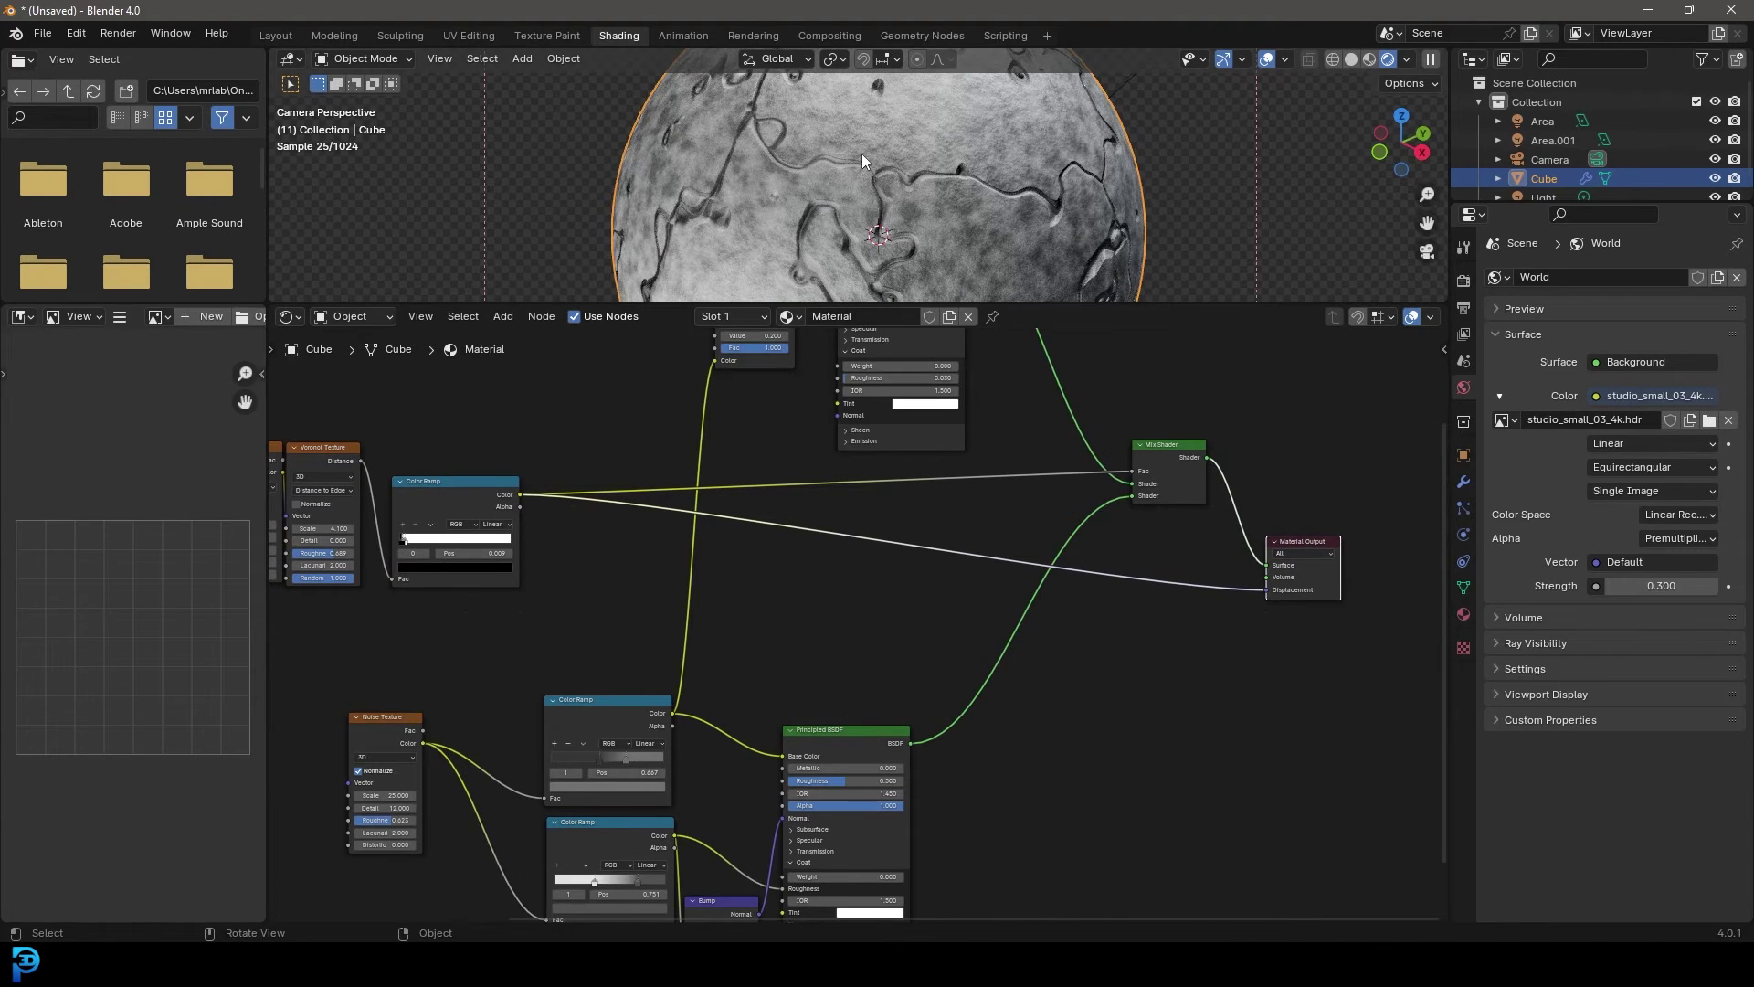
# Insert a Displacement node before the Material Output and feed the crack Color Ramp into its Height instead of Normal.
pyautogui.scroll(3, 1136, 650)
pyautogui.hotkey('shift', 'a')
pyautogui.click(1137, 507)
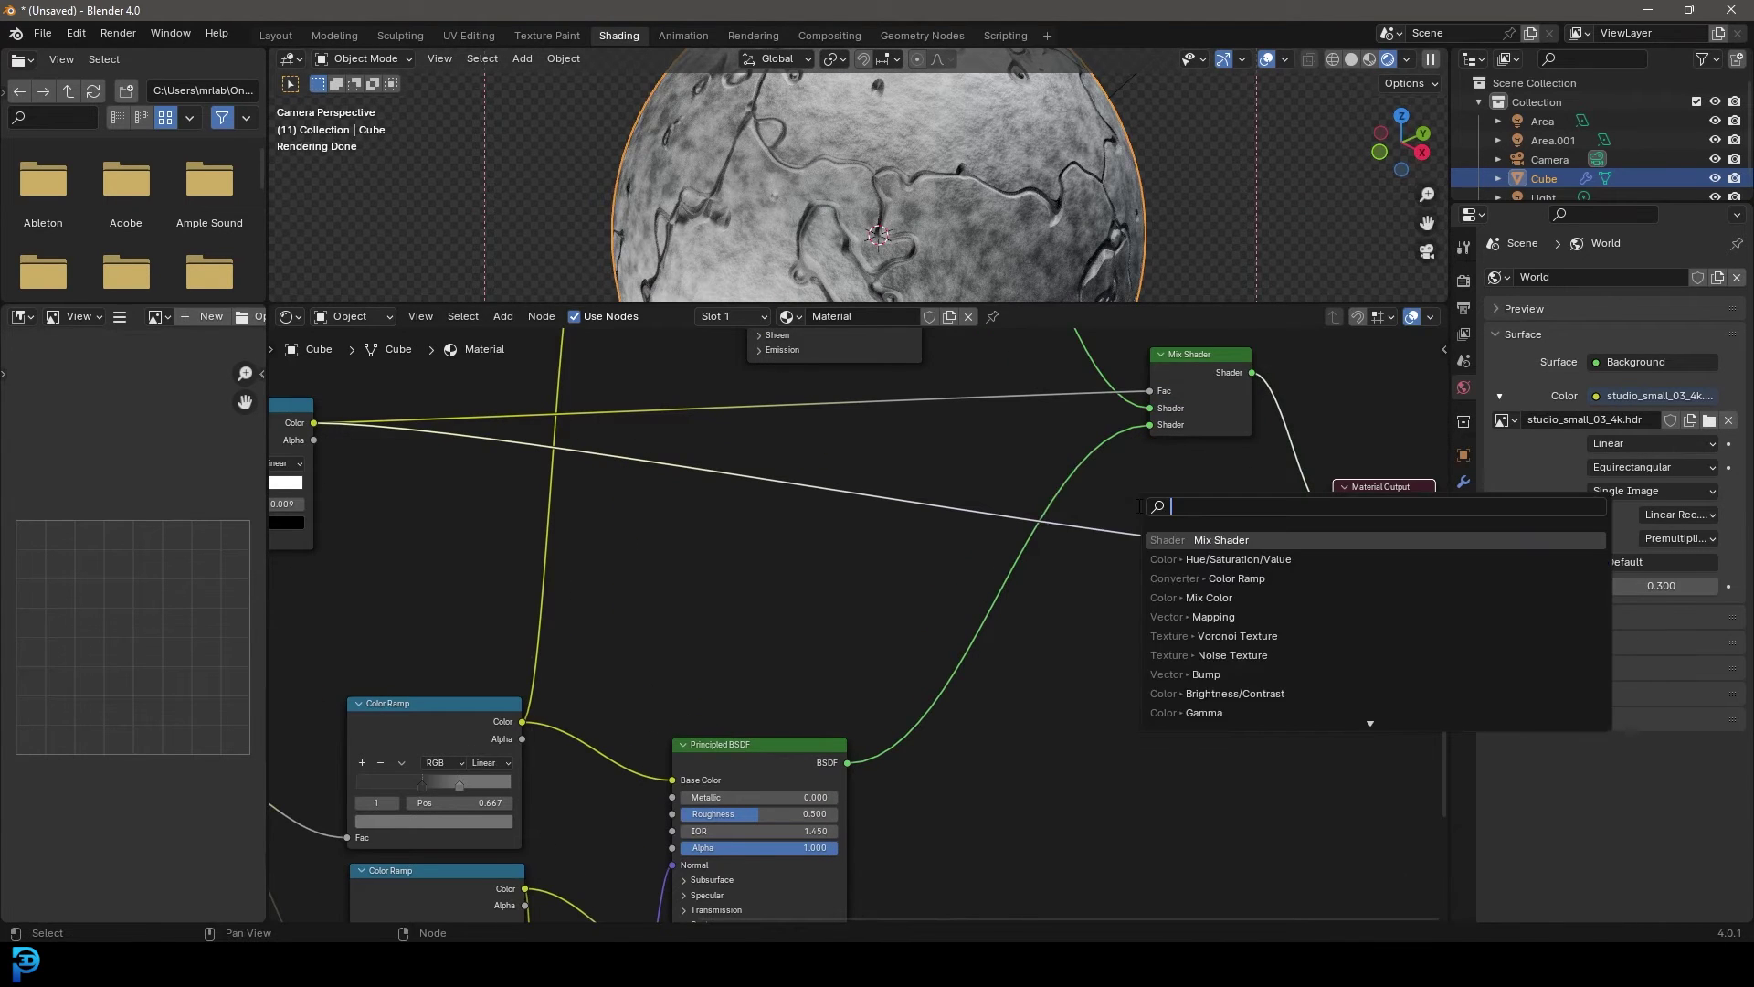
pyautogui.write('disp')
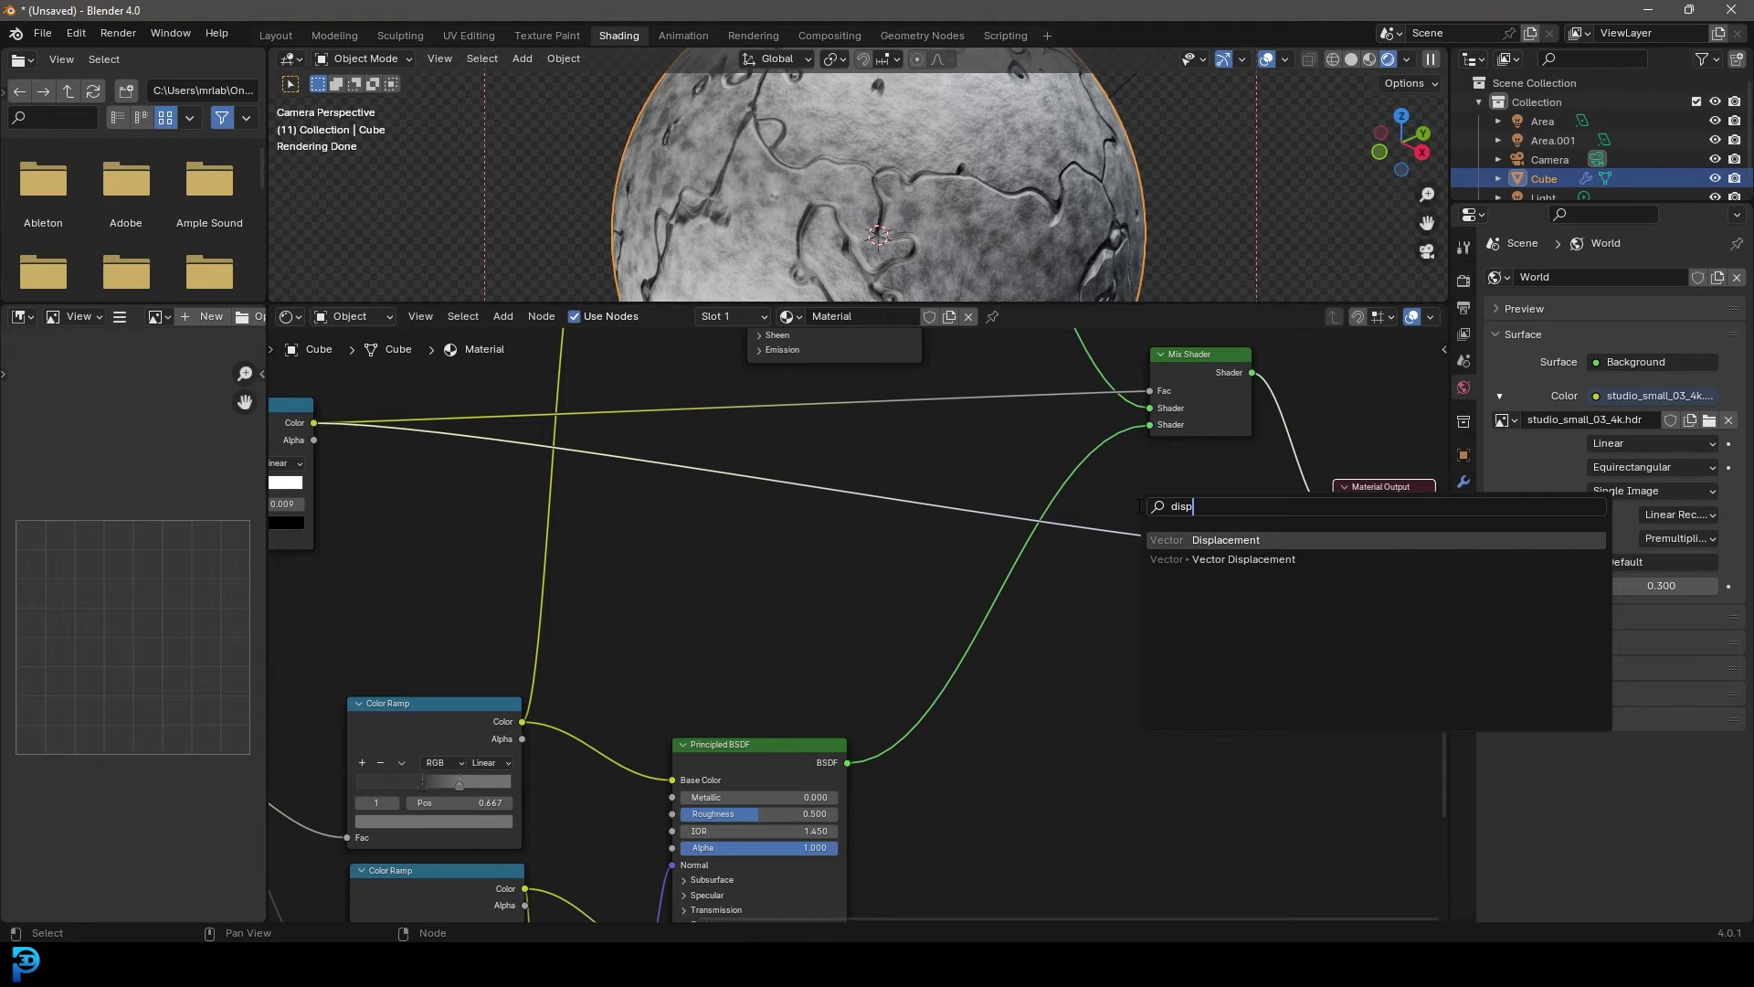
pyautogui.click(1226, 540)
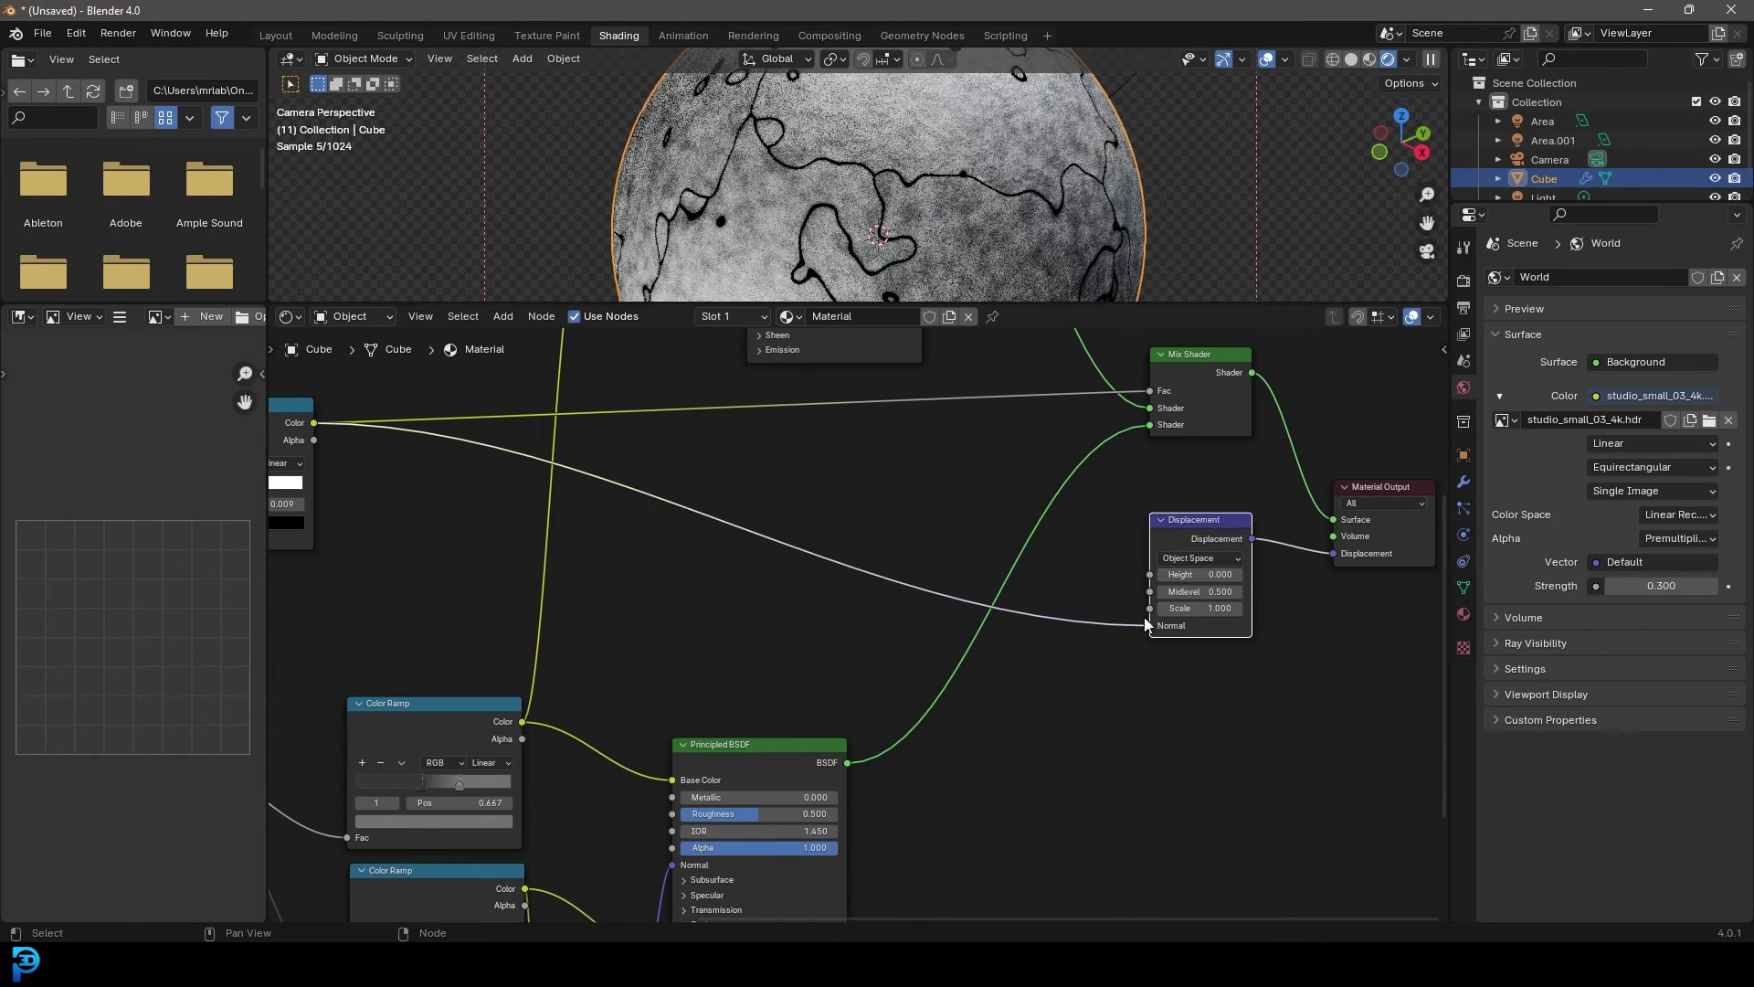
pyautogui.moveTo(1150, 575); pyautogui.dragTo(1112, 598)
pyautogui.scroll(2, 1151, 577)
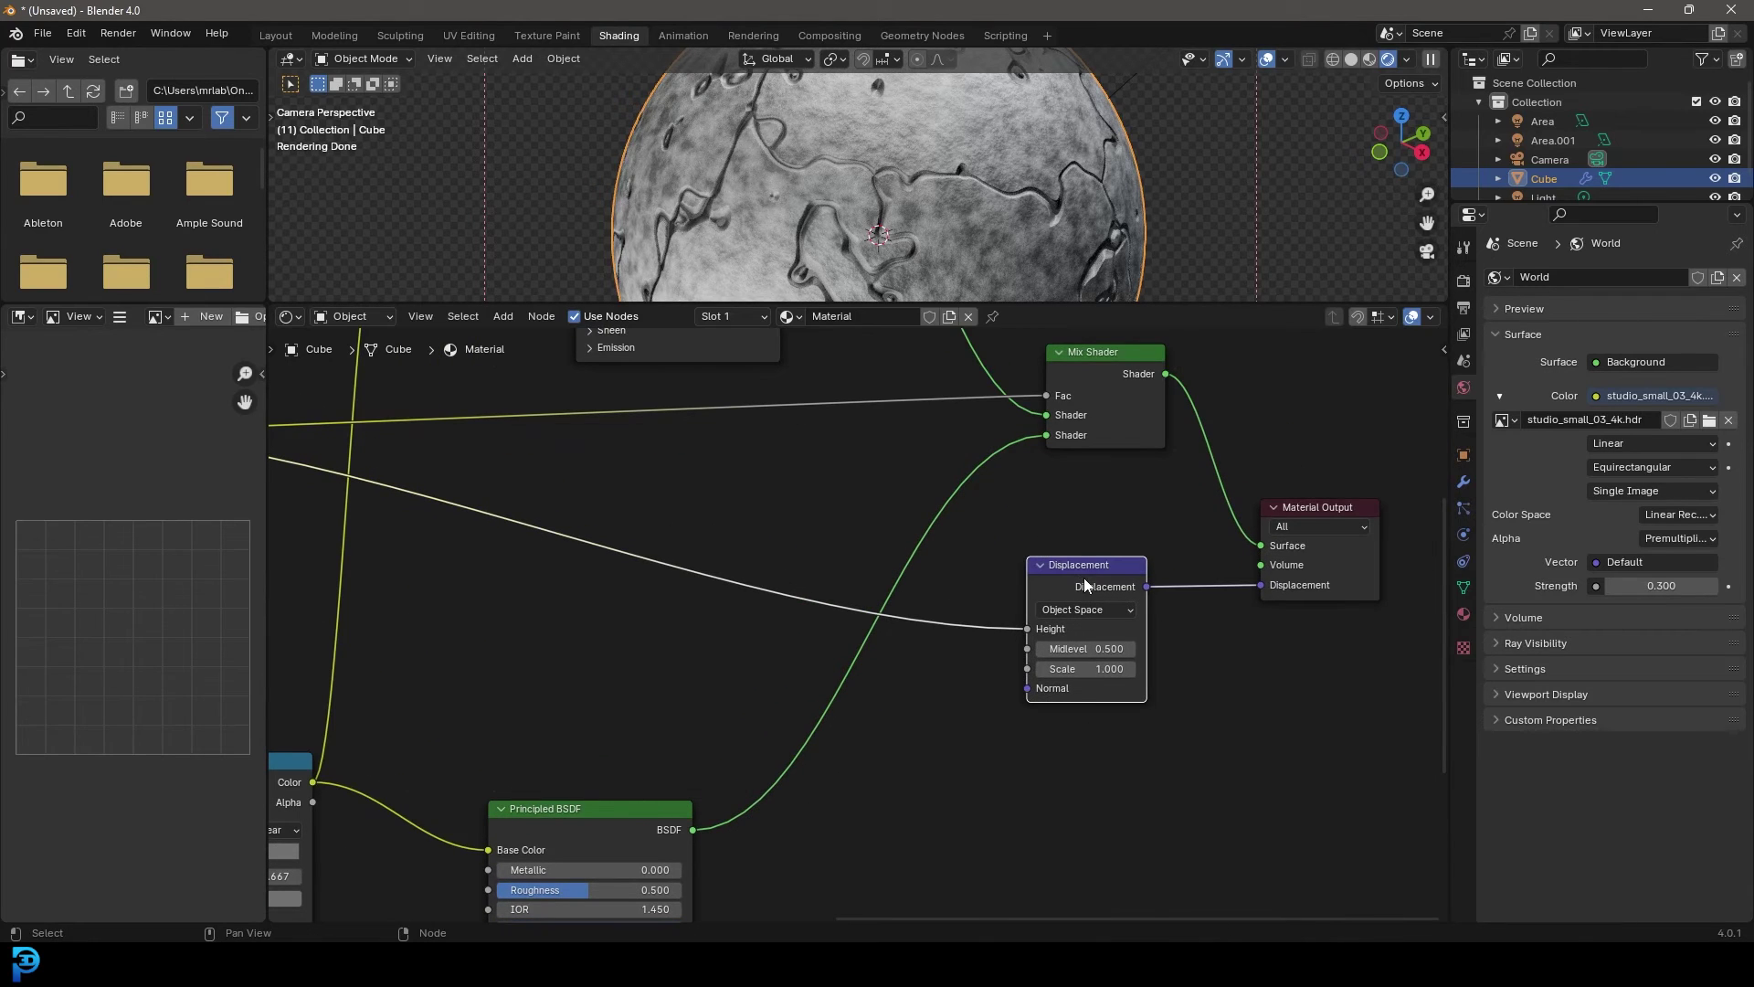
# Switch the Cycles feature set to Experimental and enable Adaptive Subdivision on the sphere's Subdivision modifier.
pyautogui.click(1466, 483)
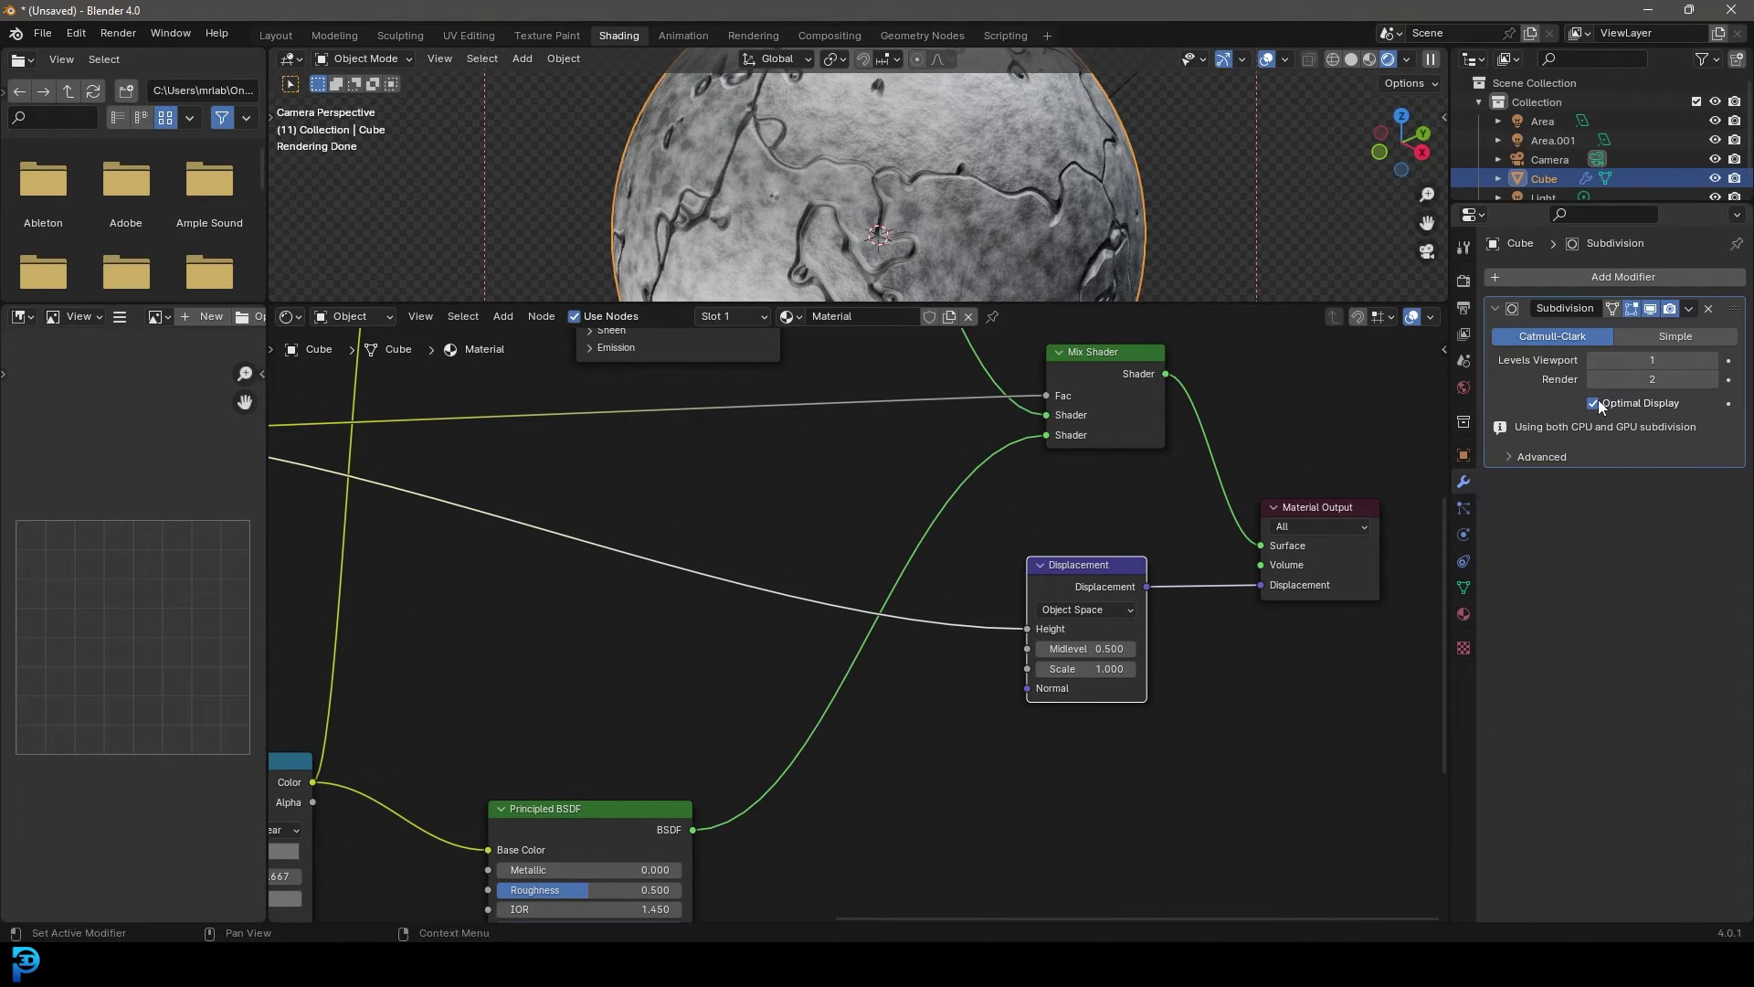
pyautogui.click(1462, 281)
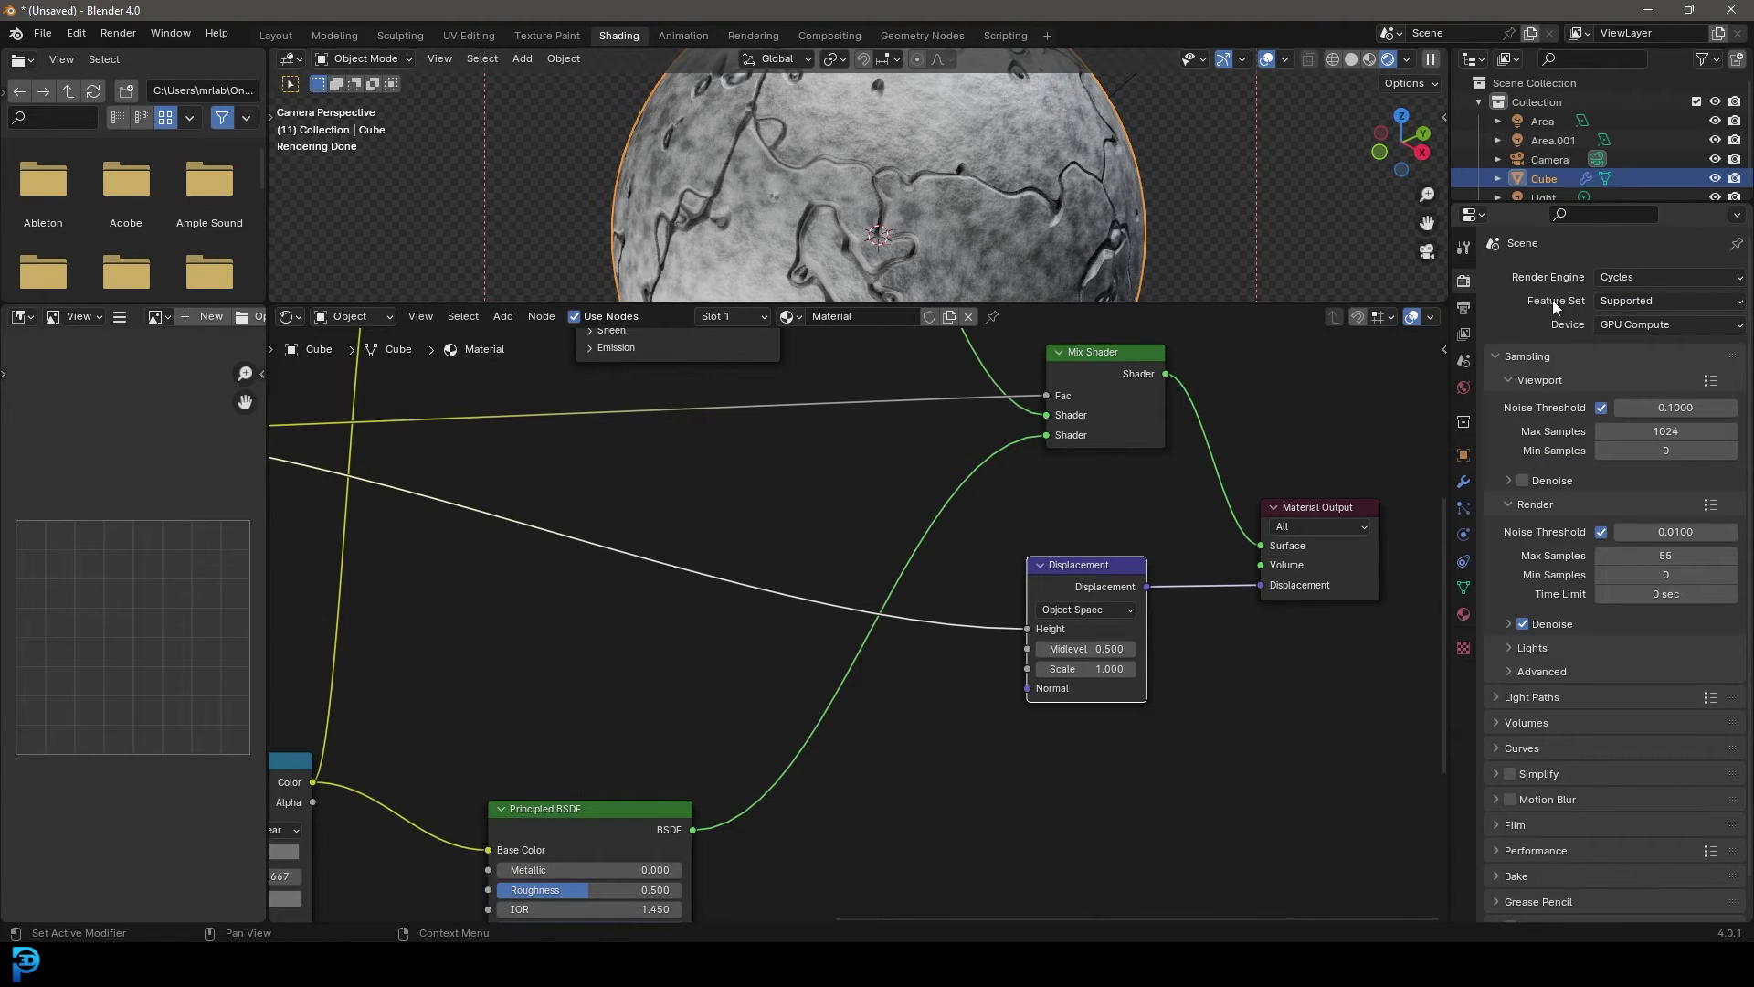
pyautogui.click(1639, 300)
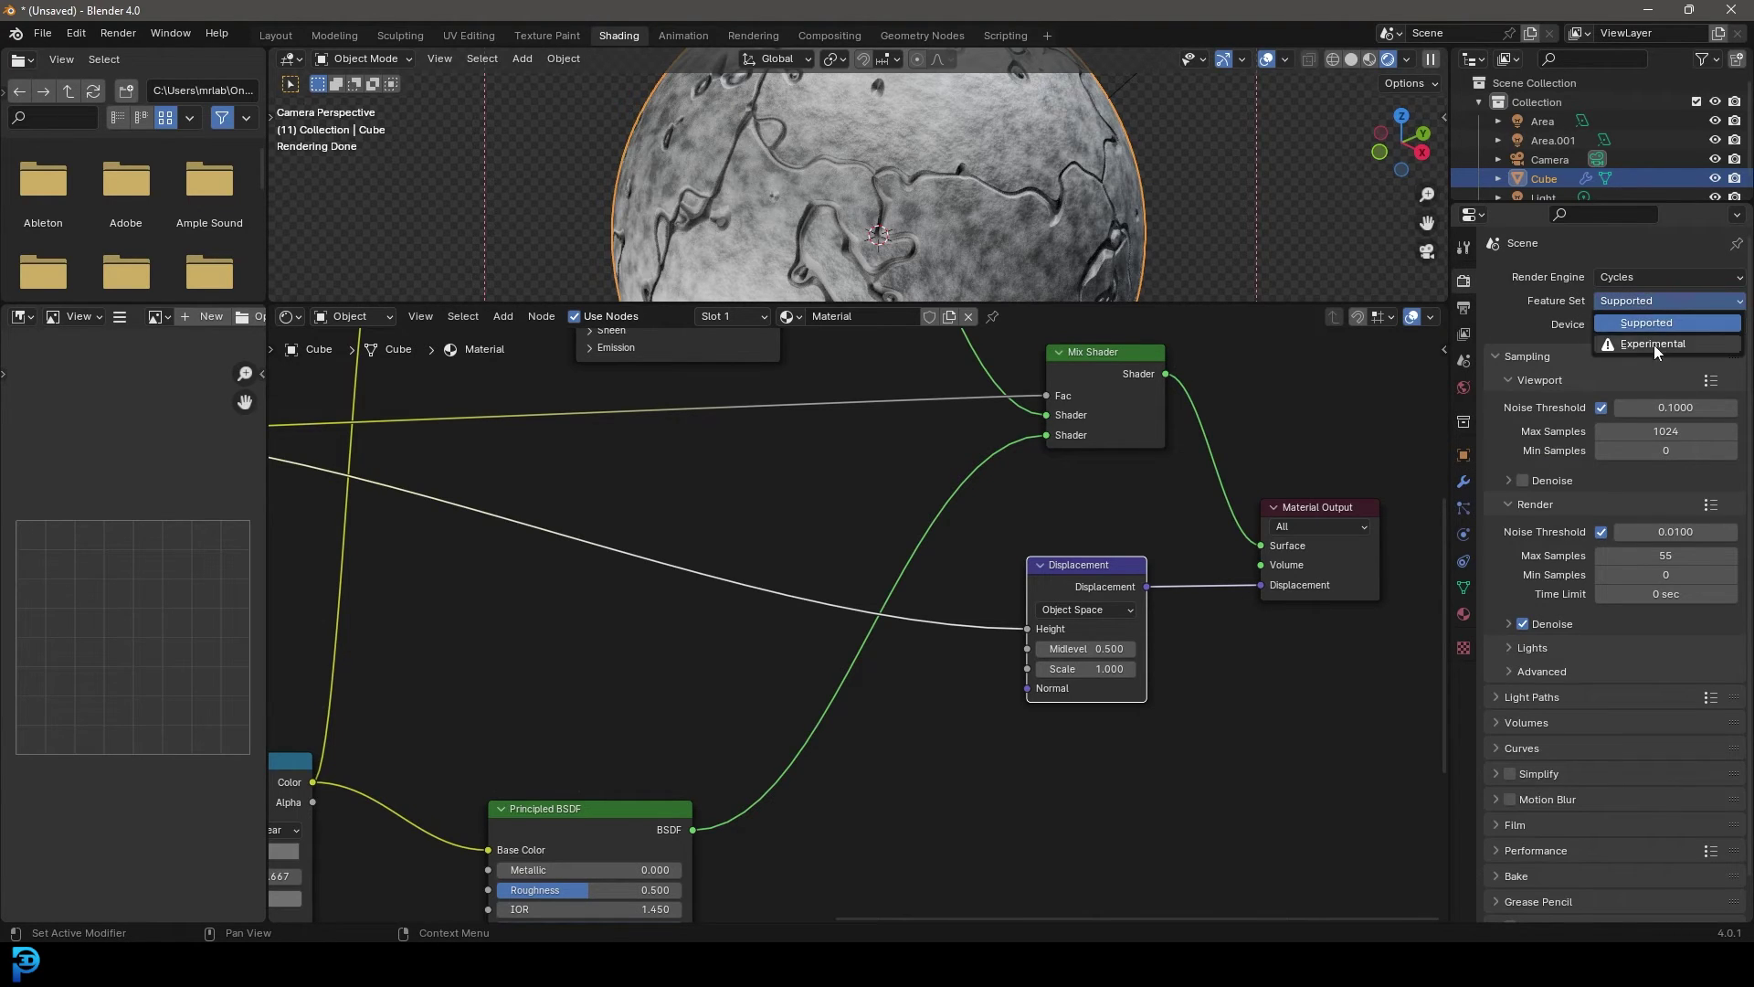
pyautogui.click(1654, 344)
pyautogui.click(1465, 484)
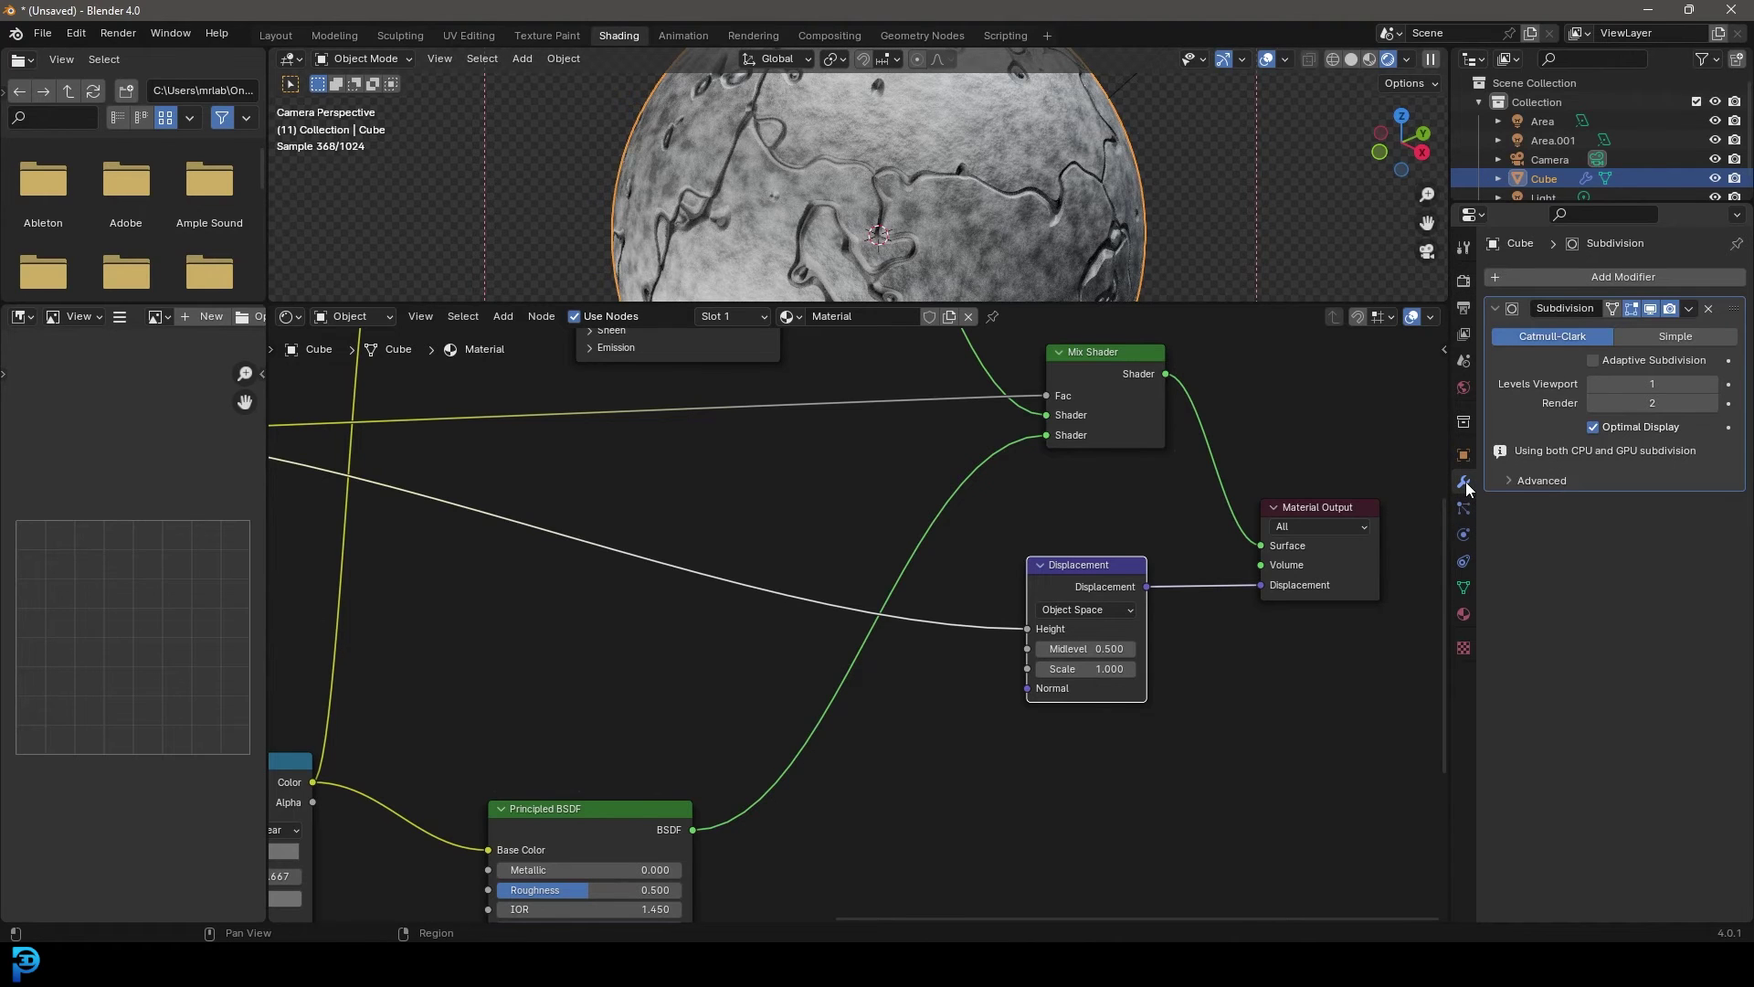
pyautogui.click(1593, 363)
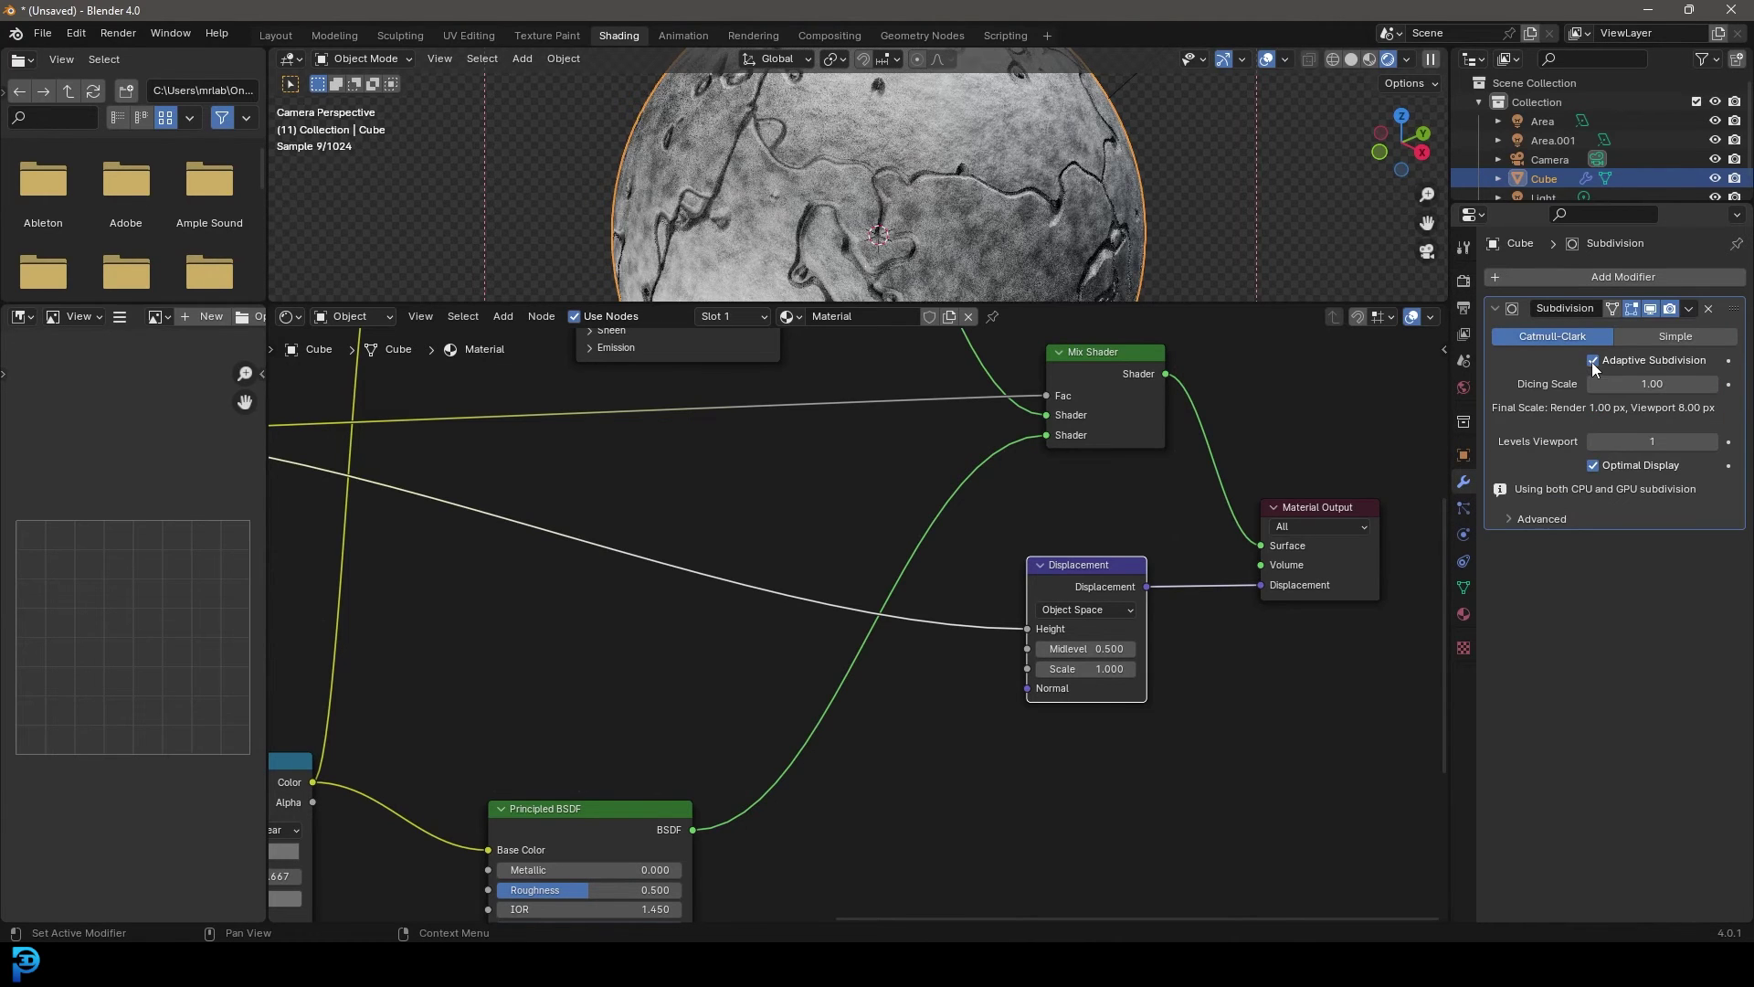
# Set the sphere material's surface displacement method to Displacement and Bump.
pyautogui.click(1463, 615)
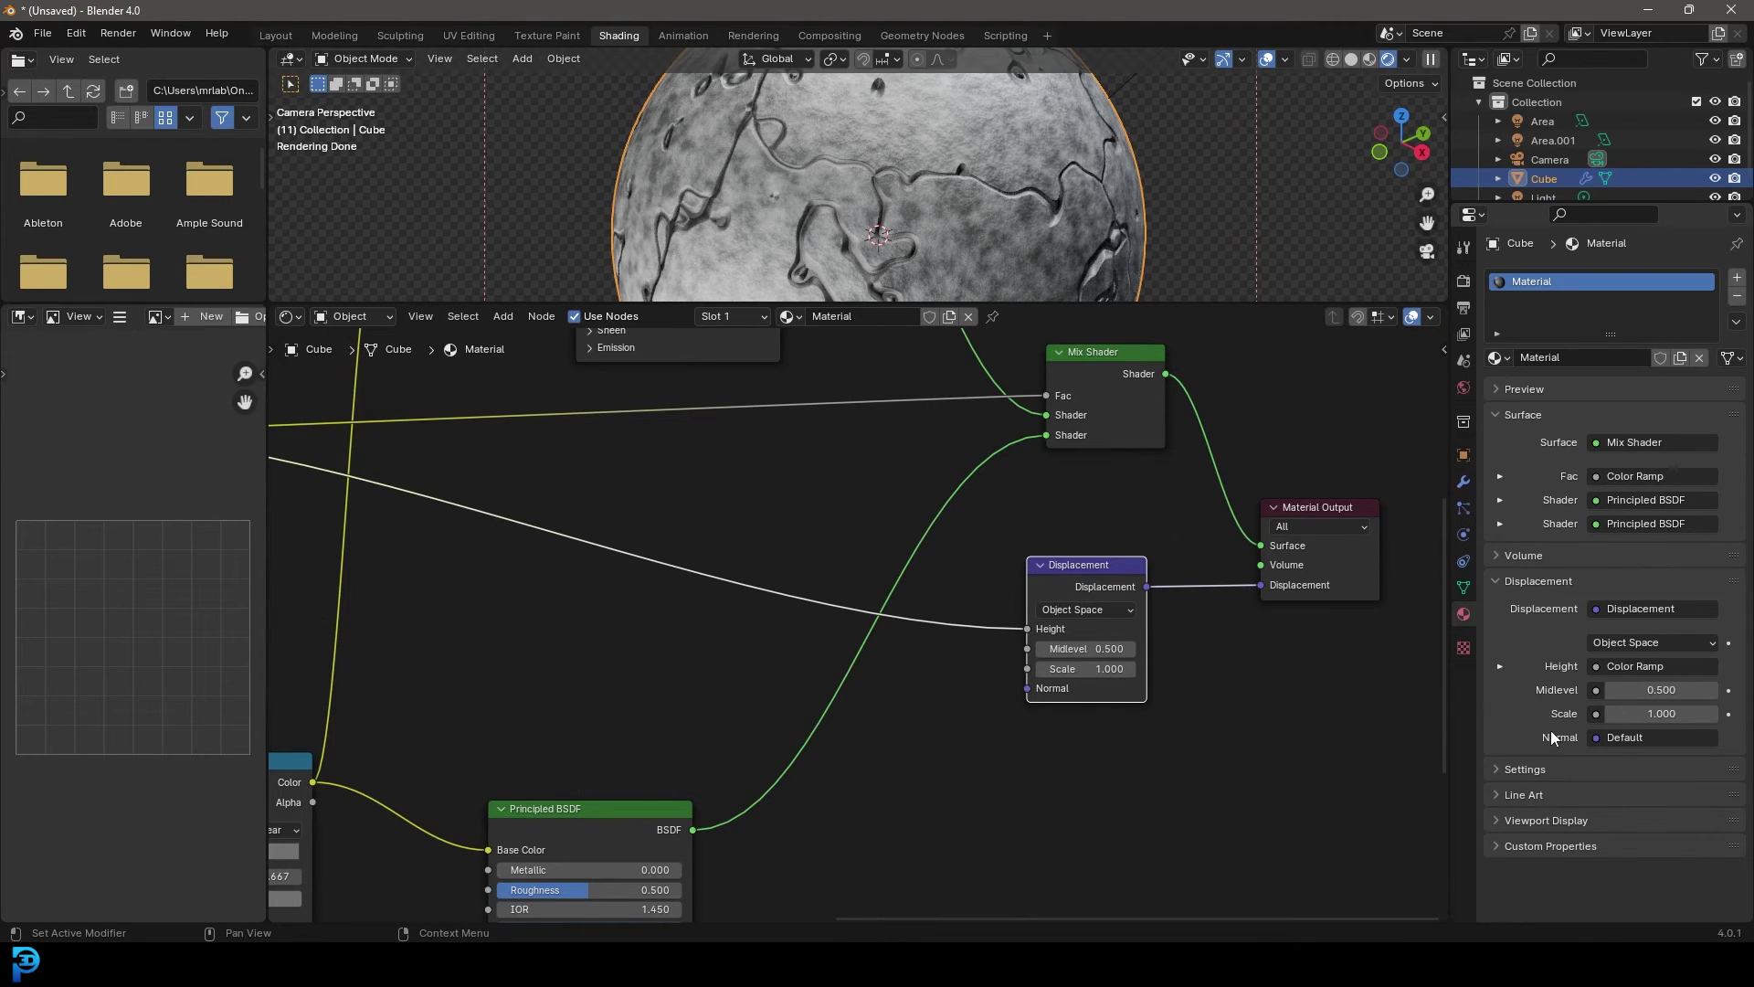
pyautogui.click(1511, 769)
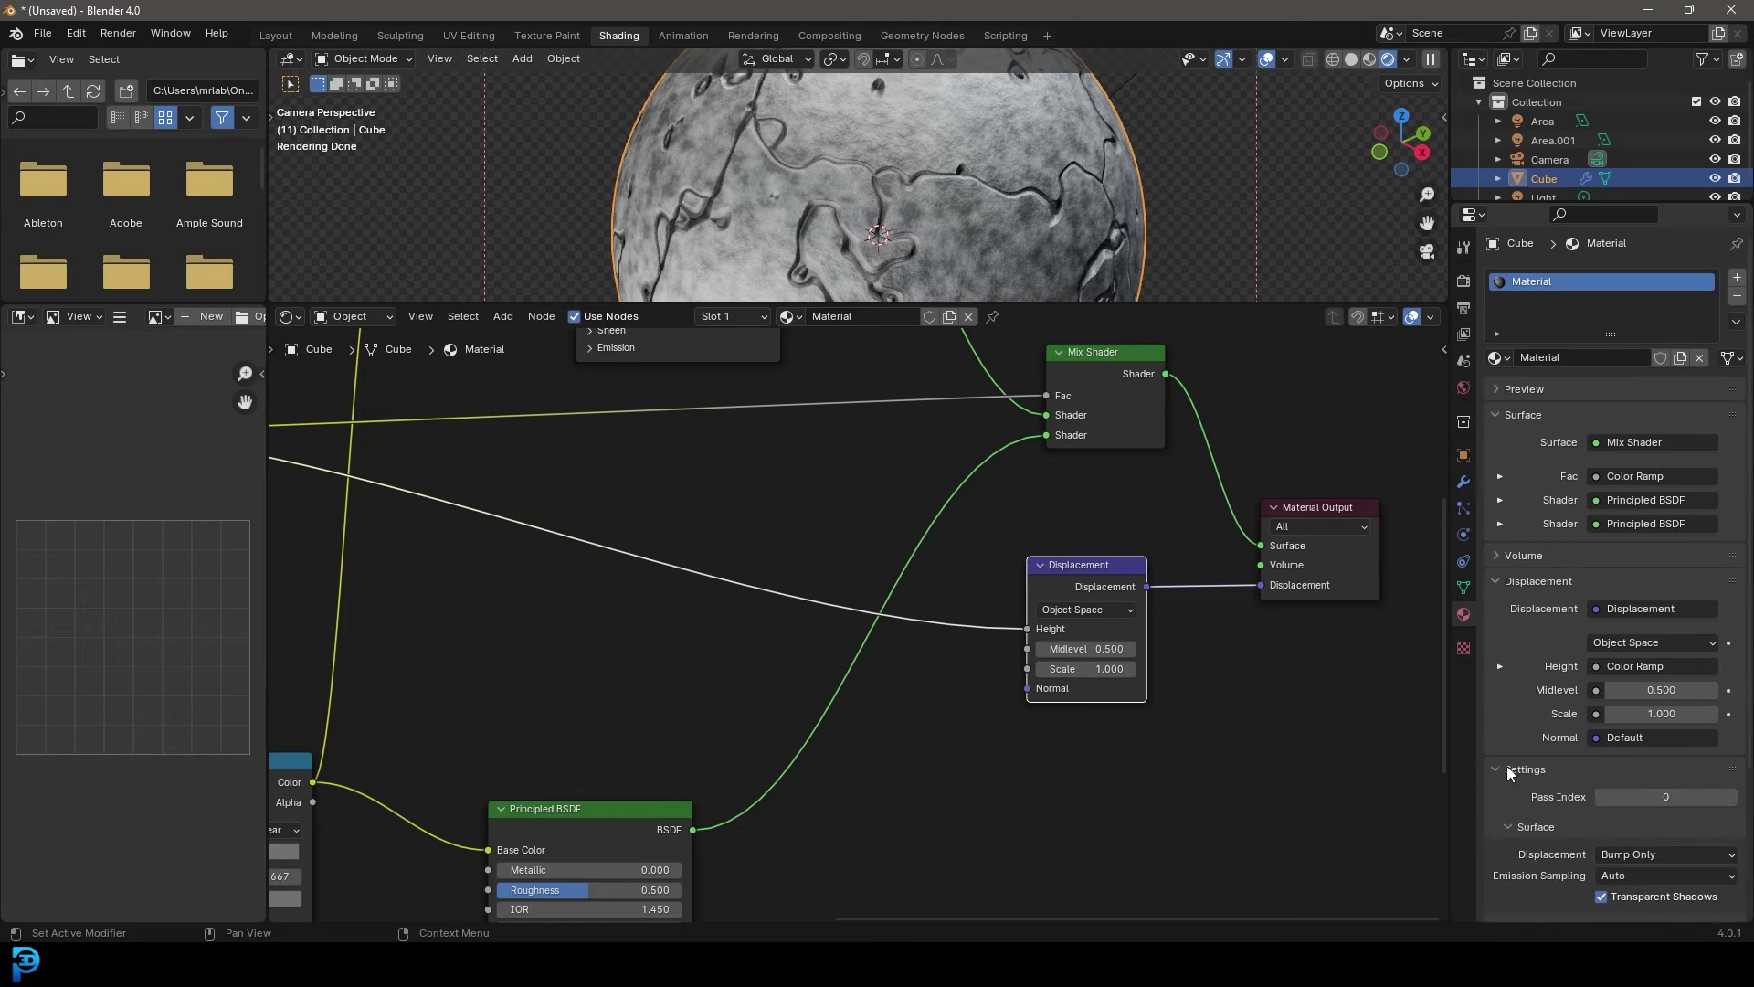
pyautogui.scroll(-2, 1517, 773)
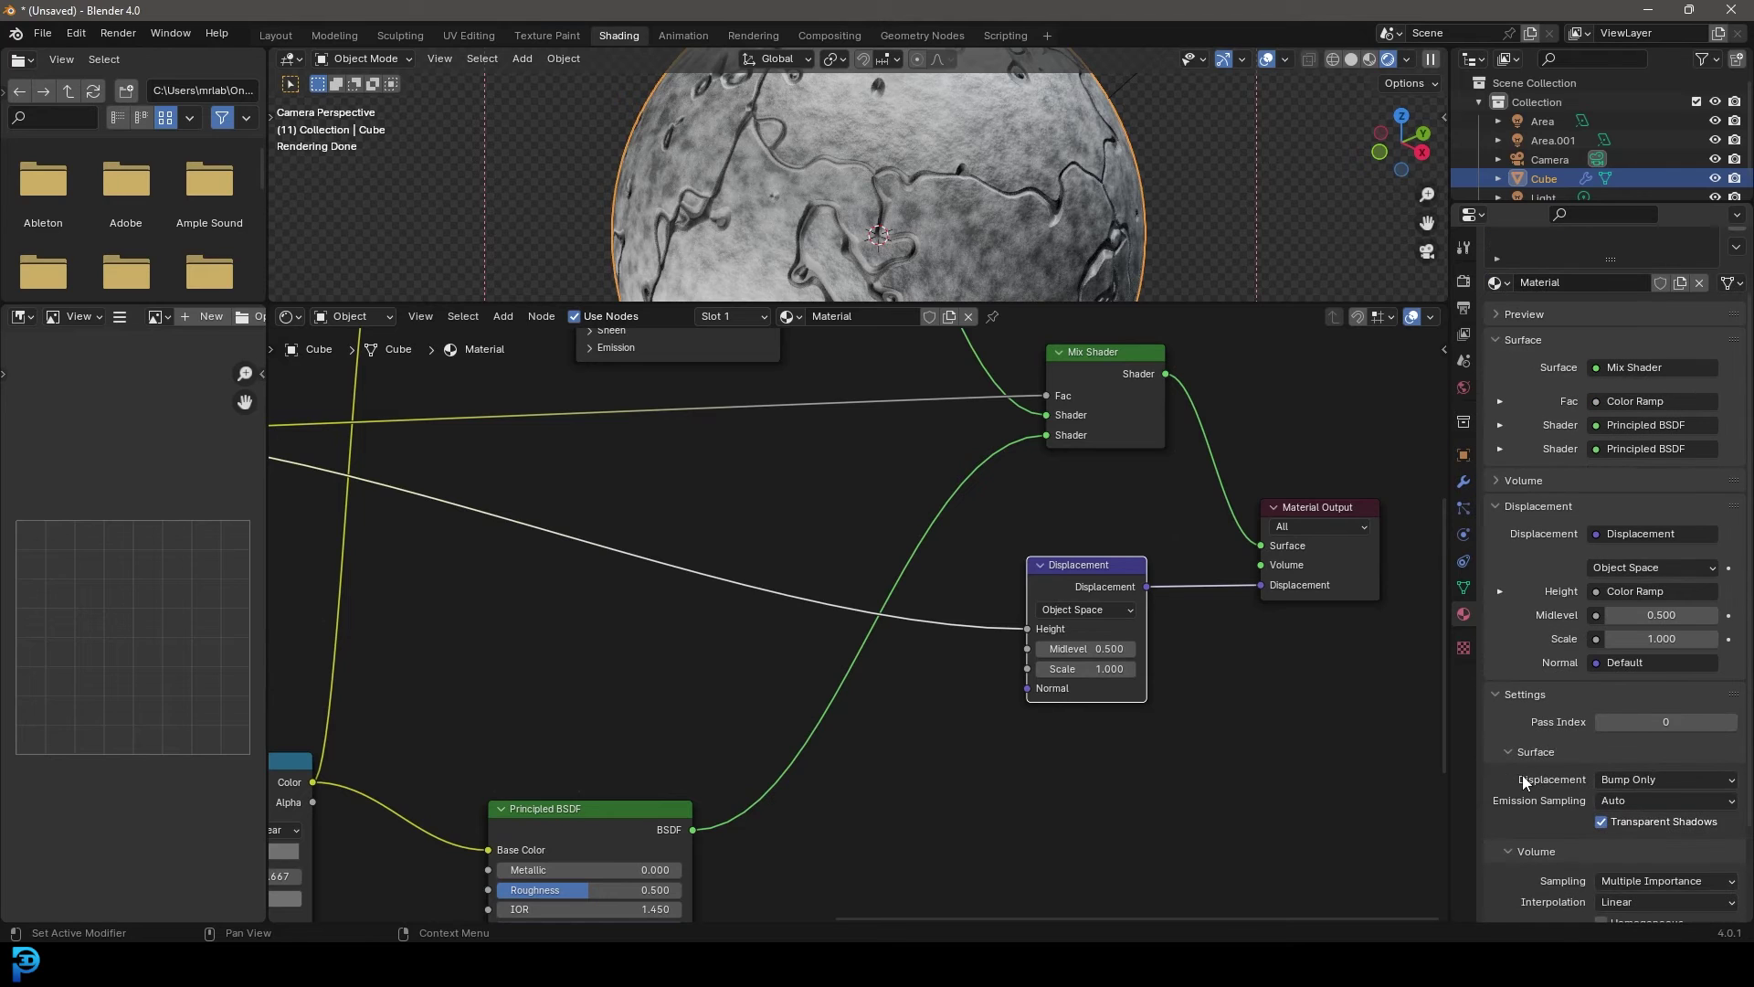
pyautogui.click(1641, 782)
pyautogui.click(1658, 846)
pyautogui.scroll(1, 1102, 656)
# Set the Displacement node's Scale to 0.05.
pyautogui.click(1109, 673)
pyautogui.press('Return')
pyautogui.click(1106, 674)
pyautogui.write('.05')
pyautogui.press('Return')
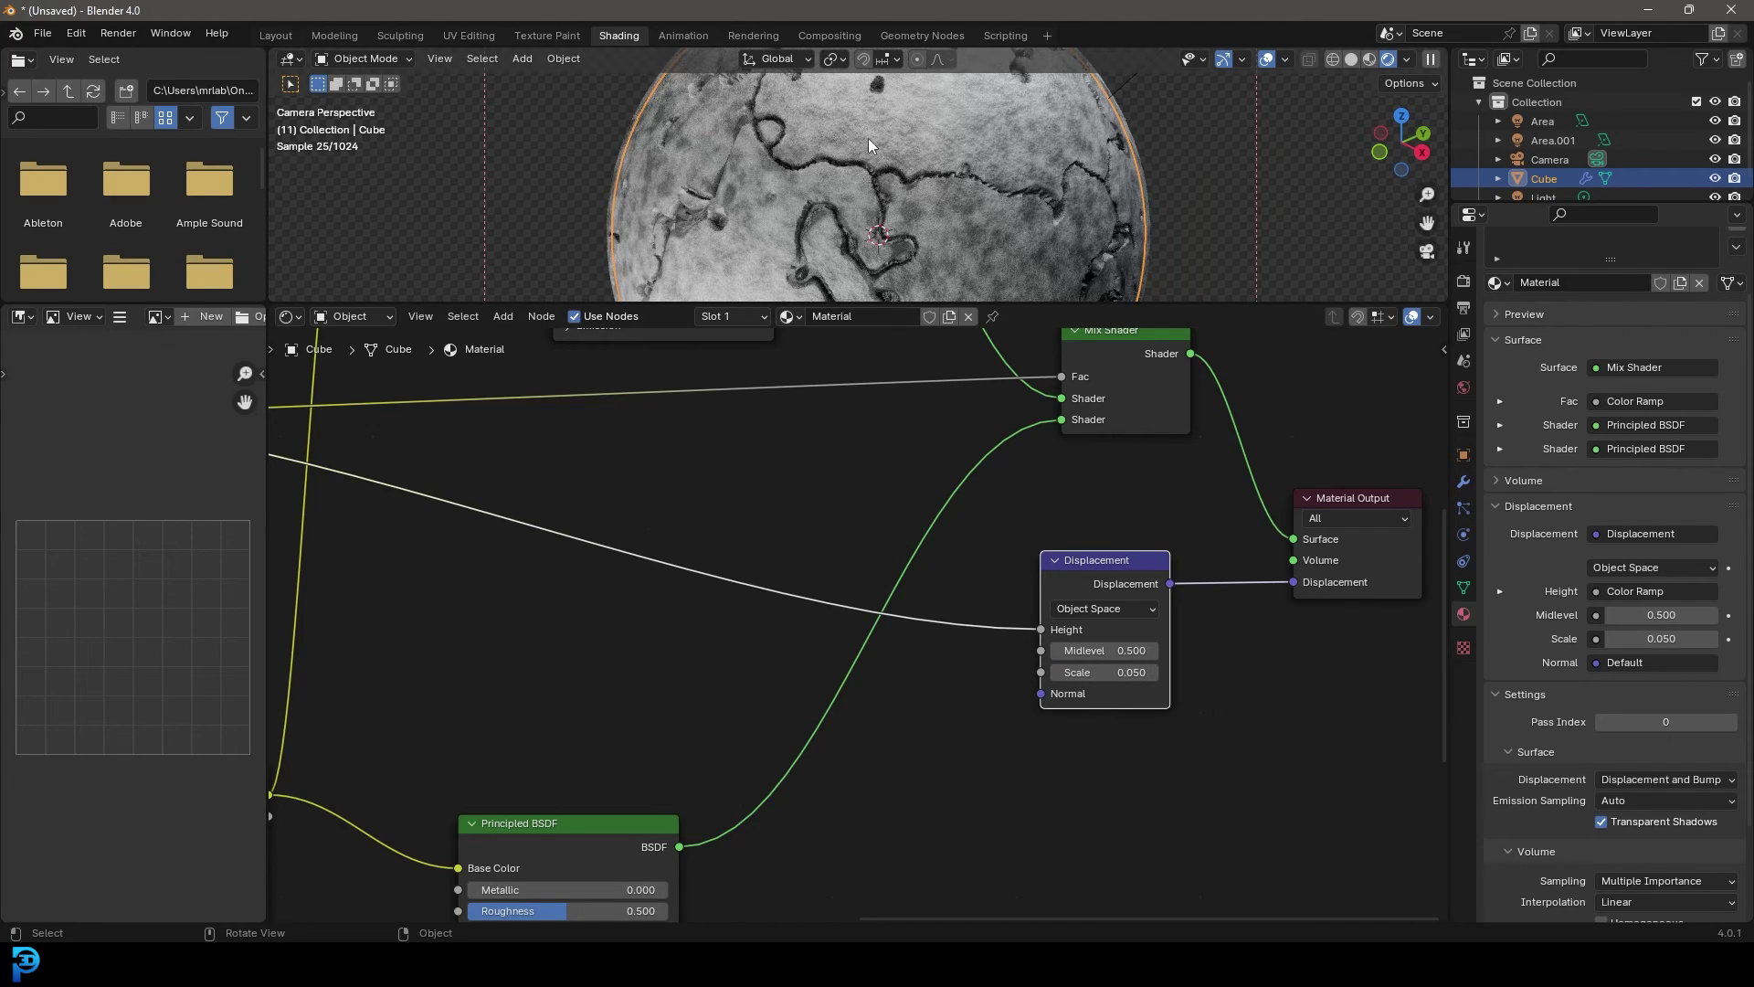
# Enlarge the 3D viewport area and switch it to solid shading.
pyautogui.moveTo(852, 300); pyautogui.dragTo(854, 436)
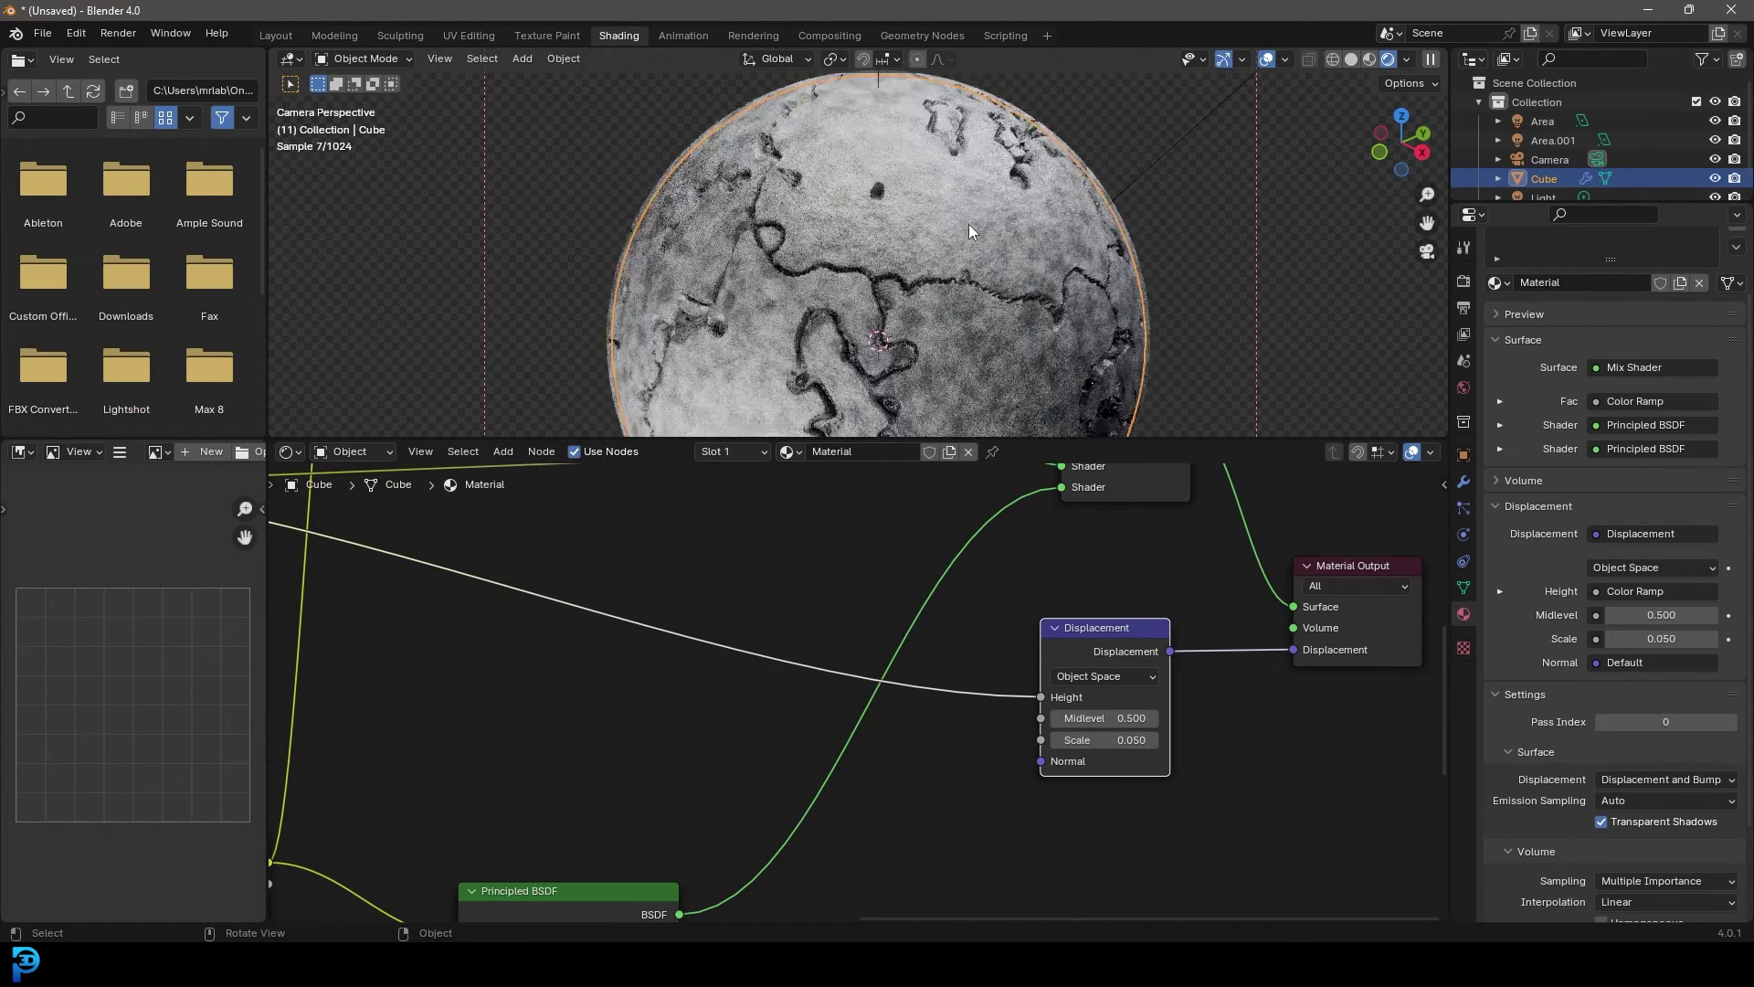
pyautogui.press('z')
pyautogui.click(1000, 251)
pyautogui.scroll(-3, 925, 256)
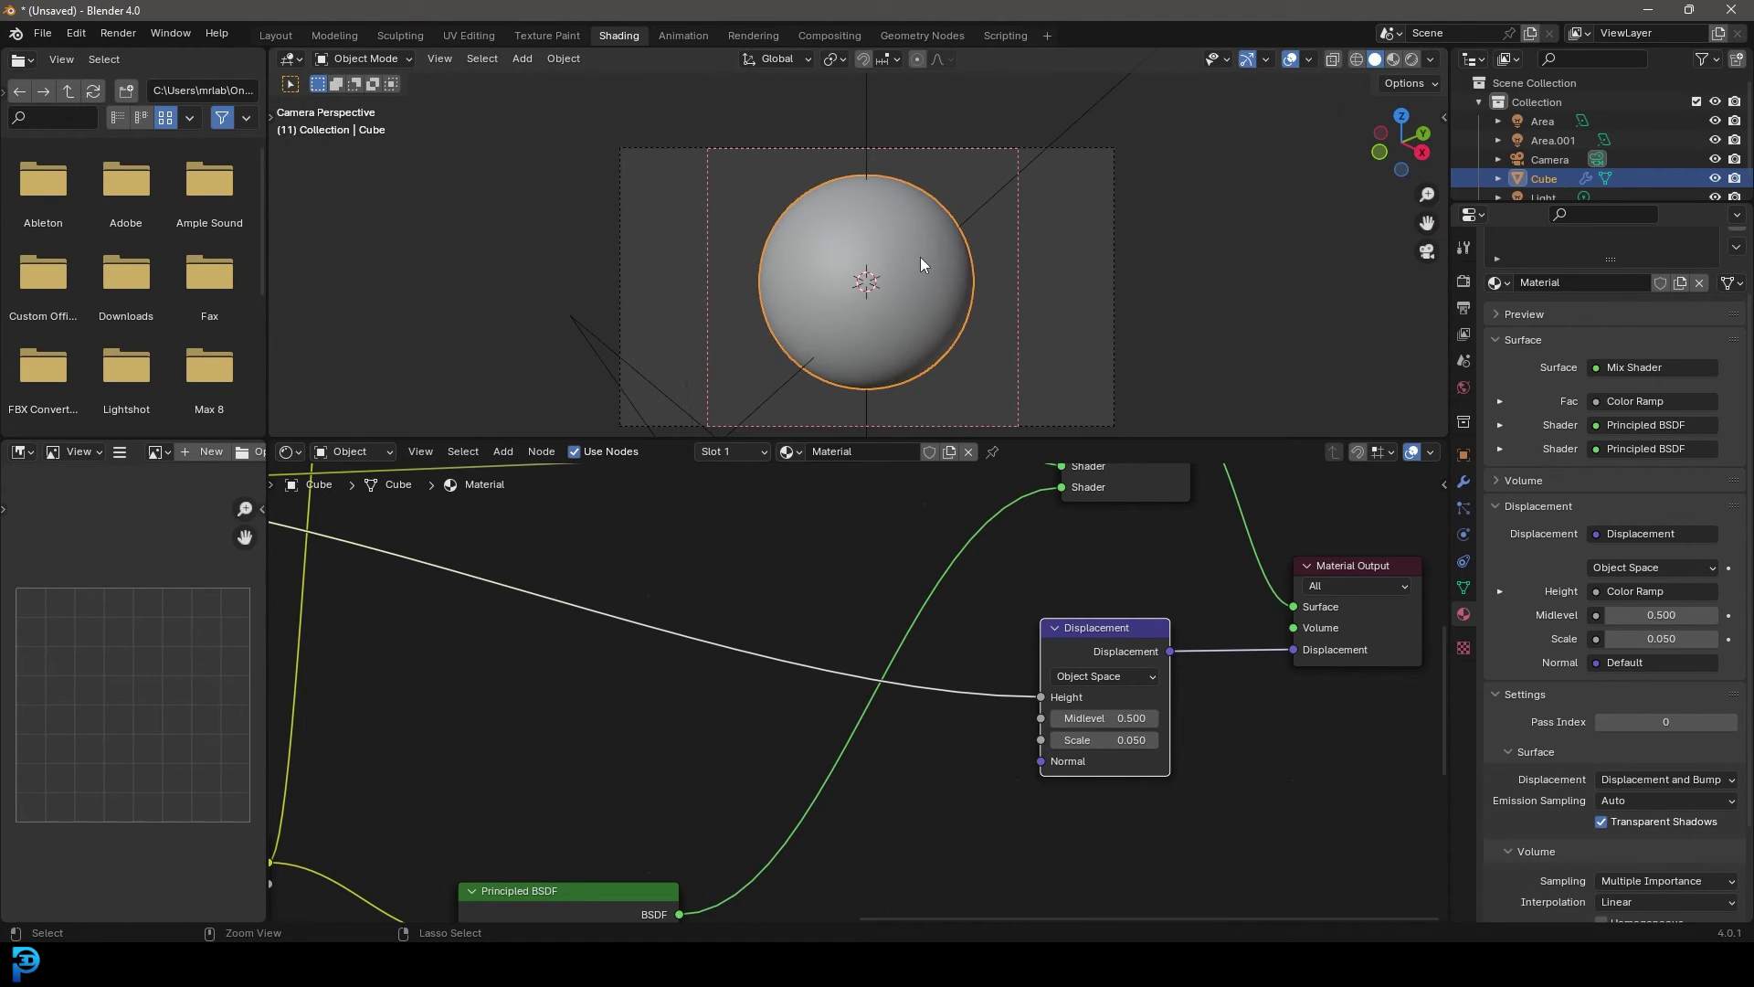
# Save the scene to the Desktop under the name d.
pyautogui.hotkey('ctrl', 's')
pyautogui.click(731, 720)
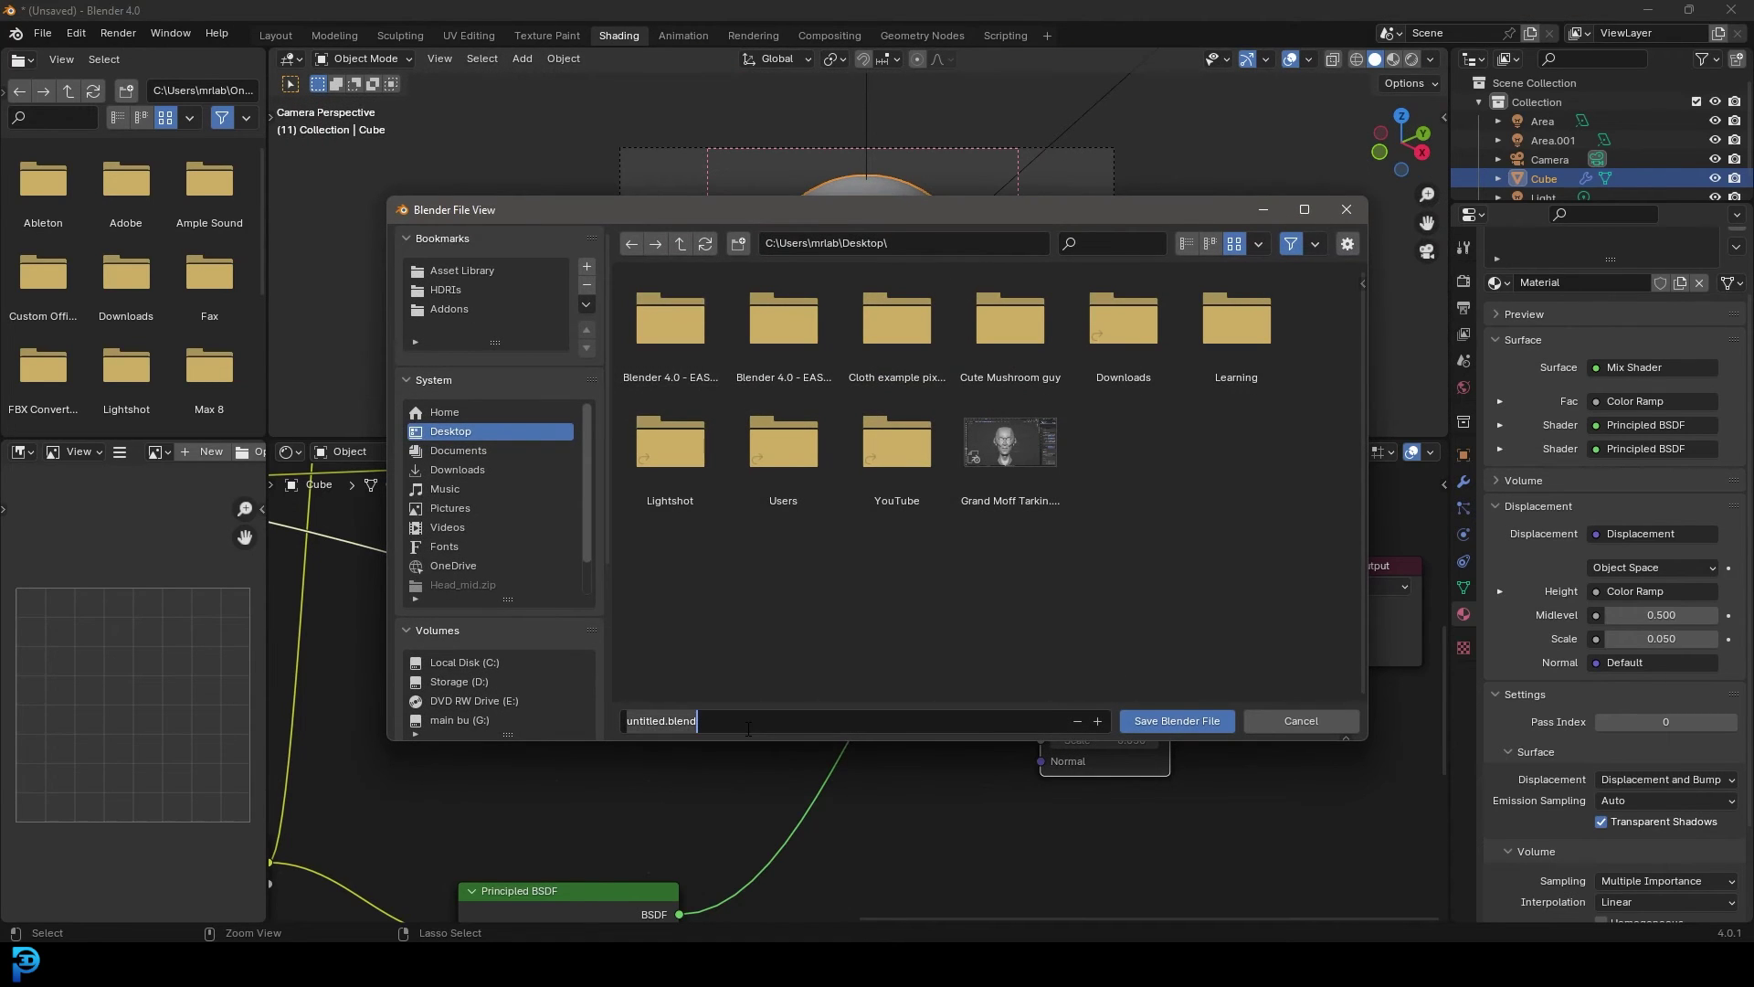
pyautogui.write('d')
pyautogui.press('Return')
pyautogui.click(1216, 724)
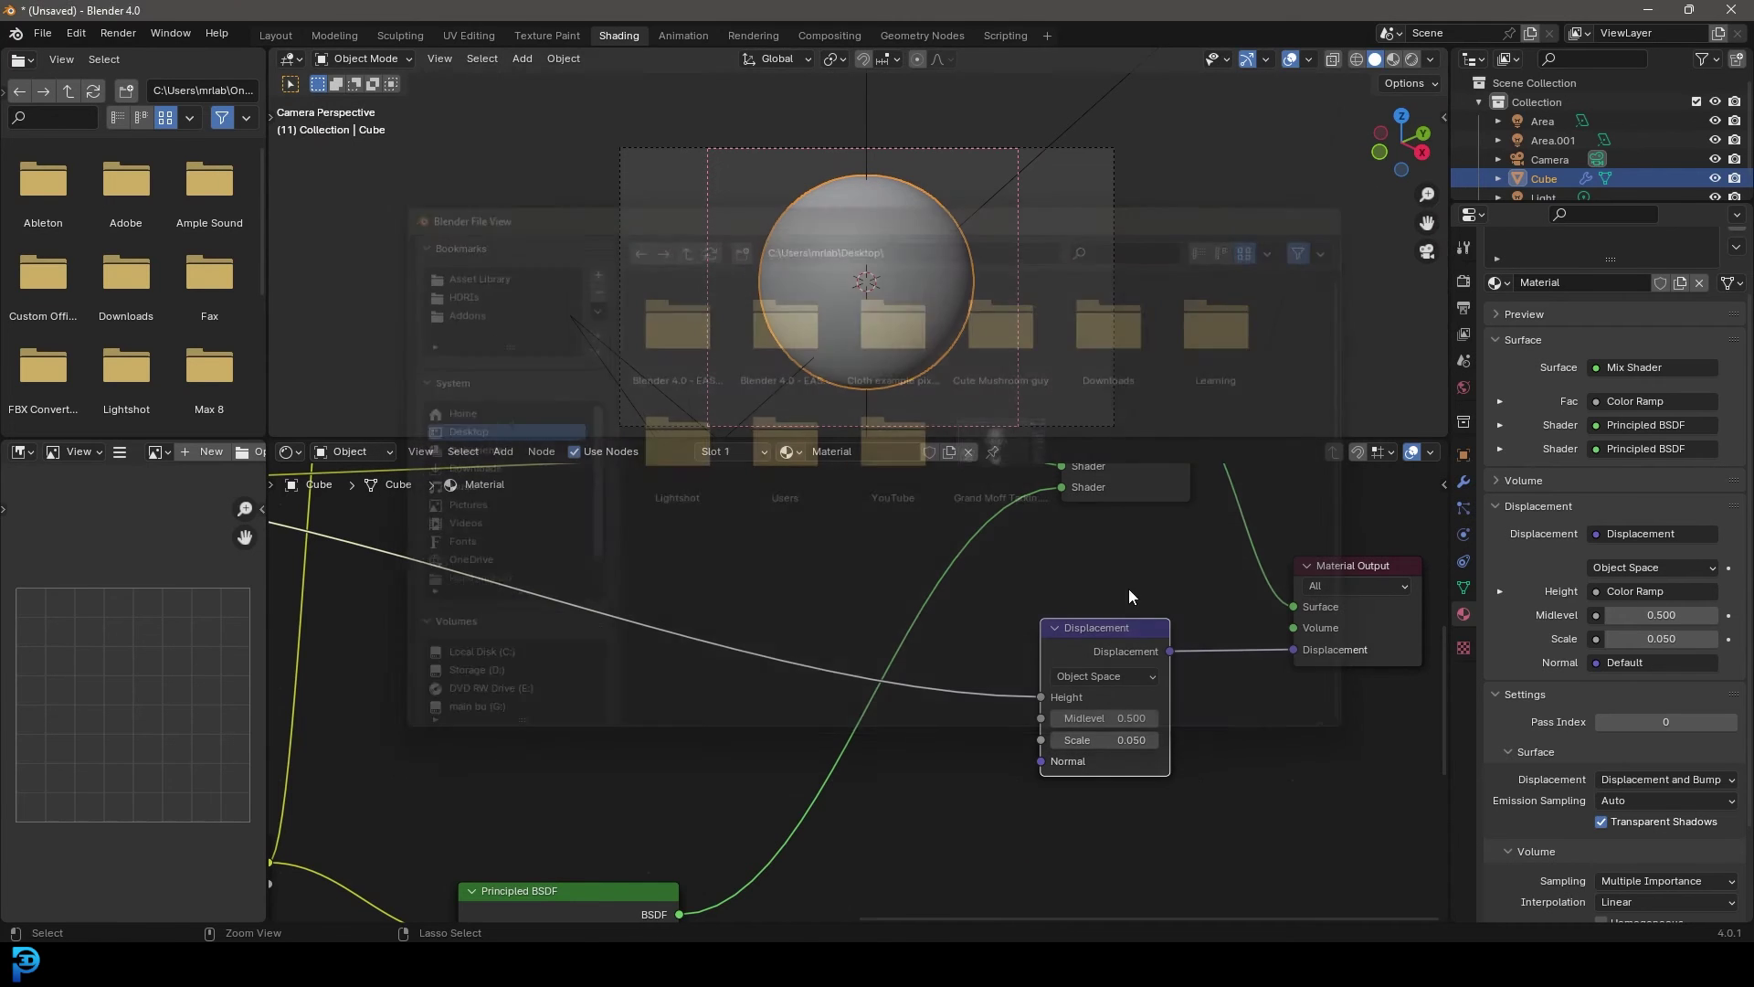
# Render the image and inspect the displaced cracks up close in the render window.
pyautogui.click(119, 35)
pyautogui.click(171, 55)
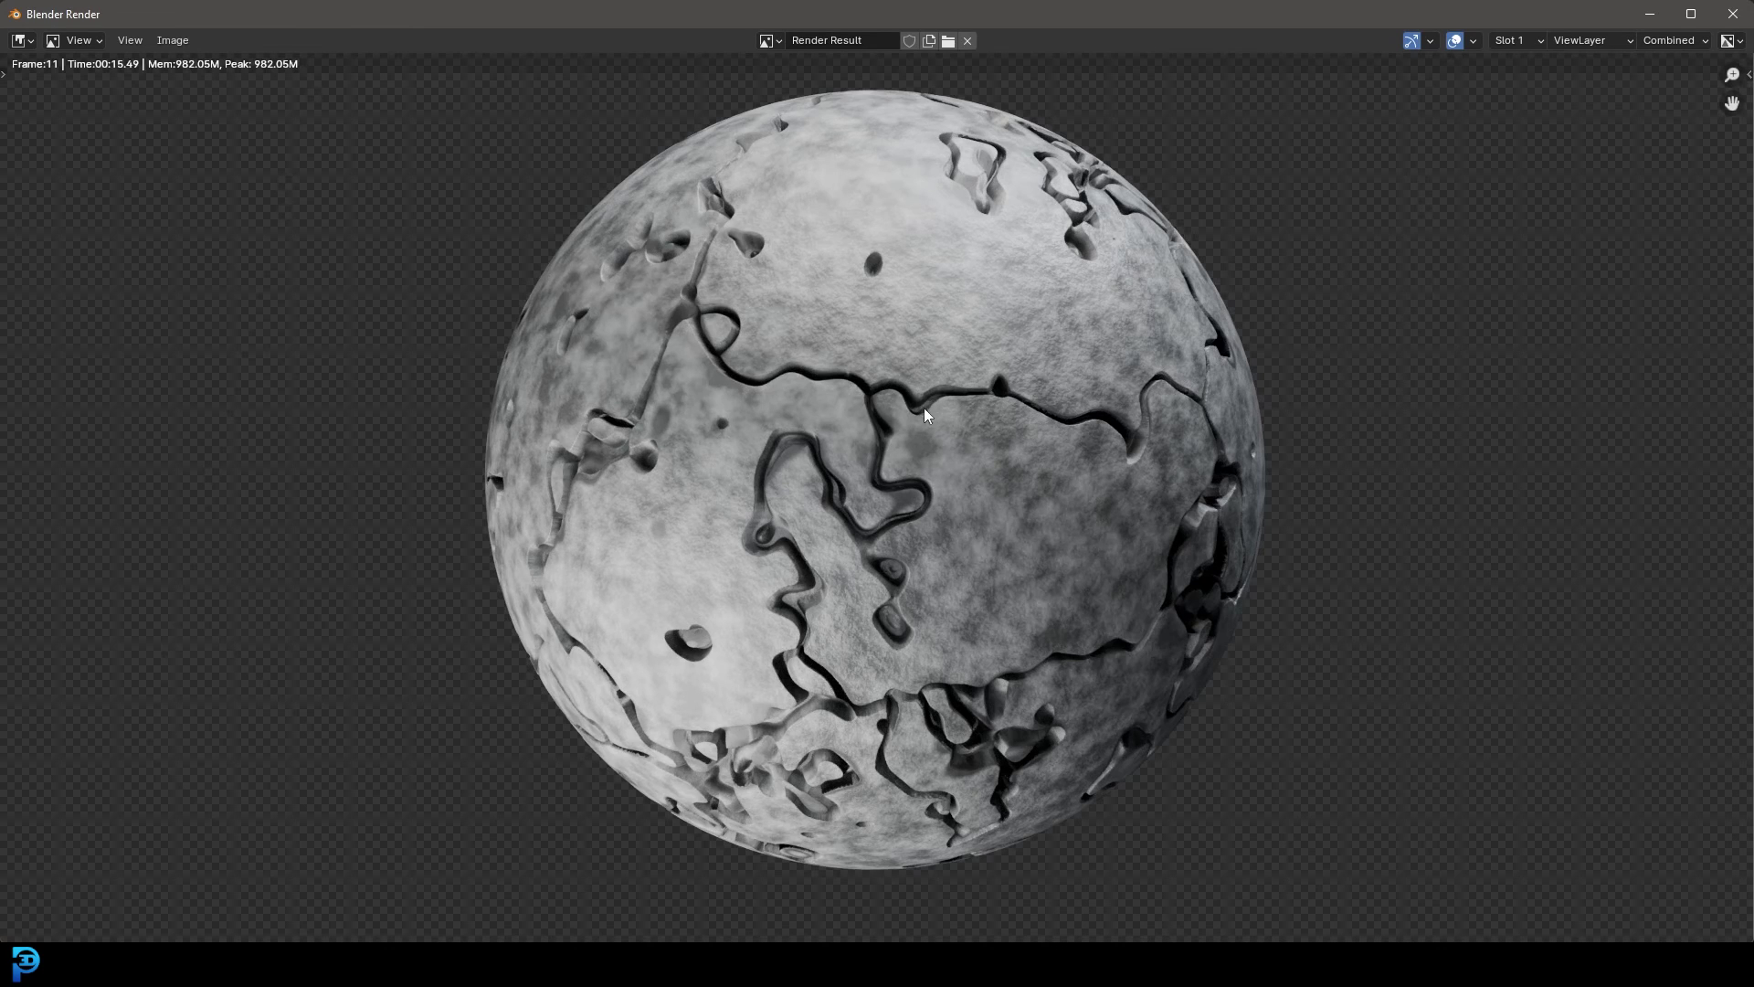
pyautogui.scroll(2, 924, 407)
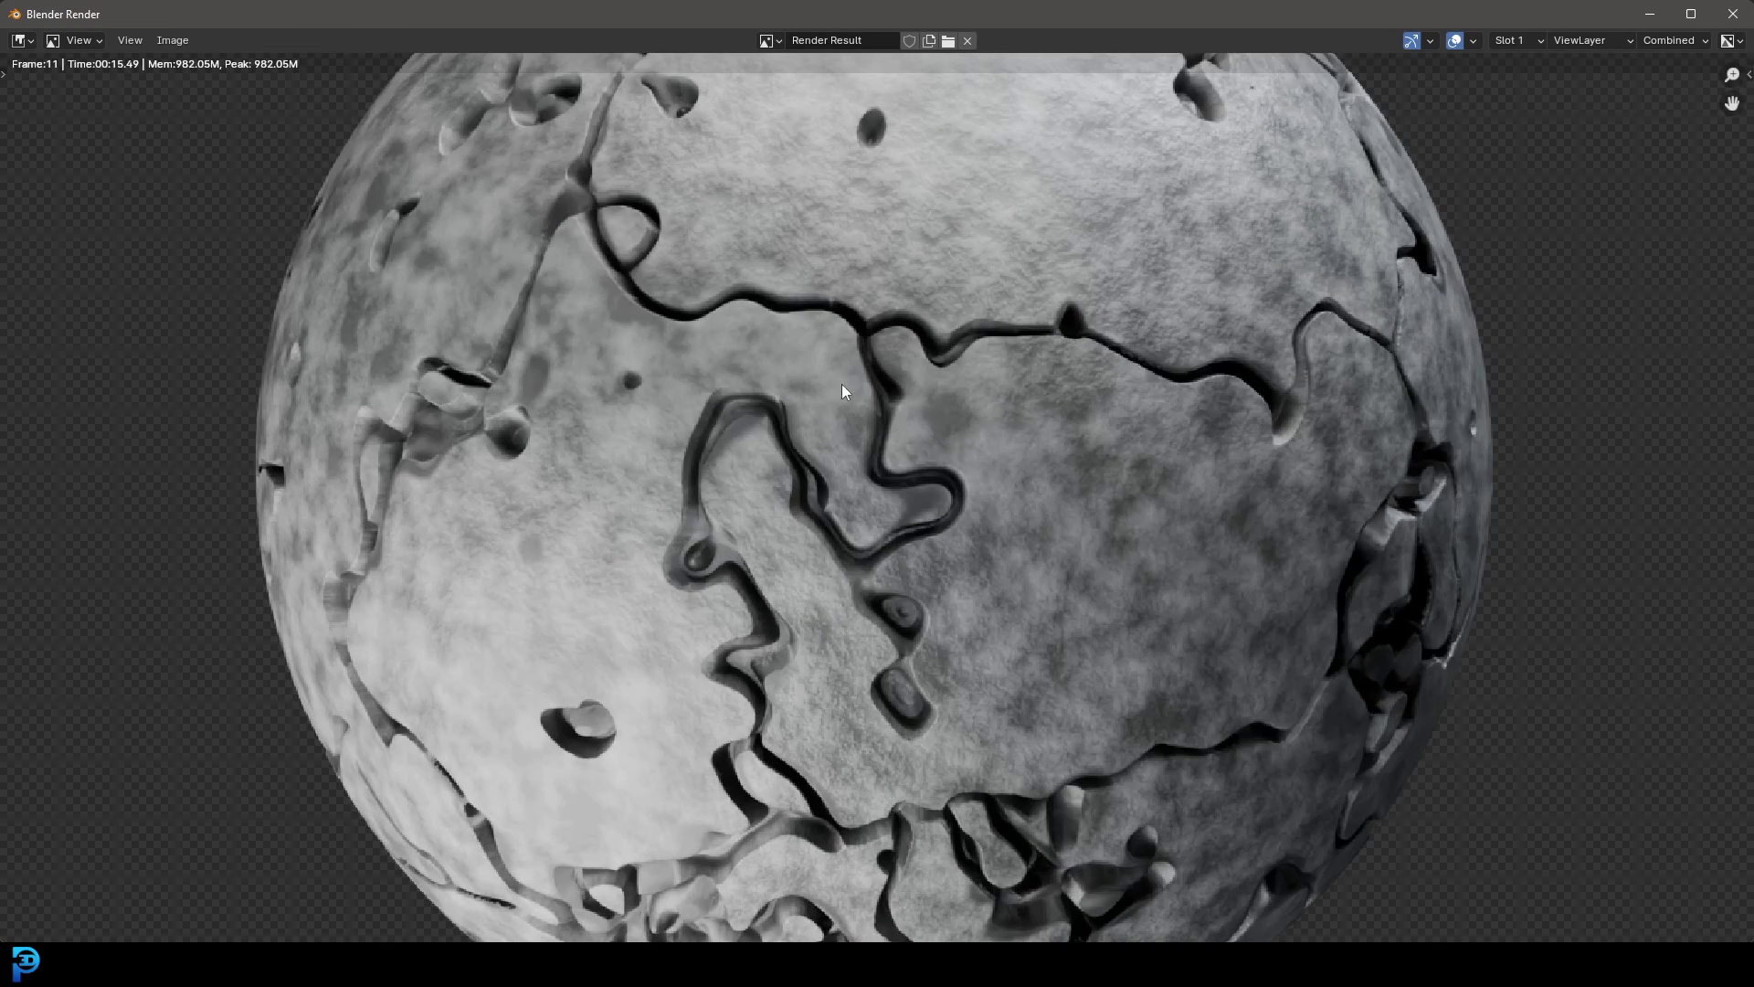
pyautogui.scroll(-2, 884, 416)
pyautogui.scroll(-1, 853, 415)
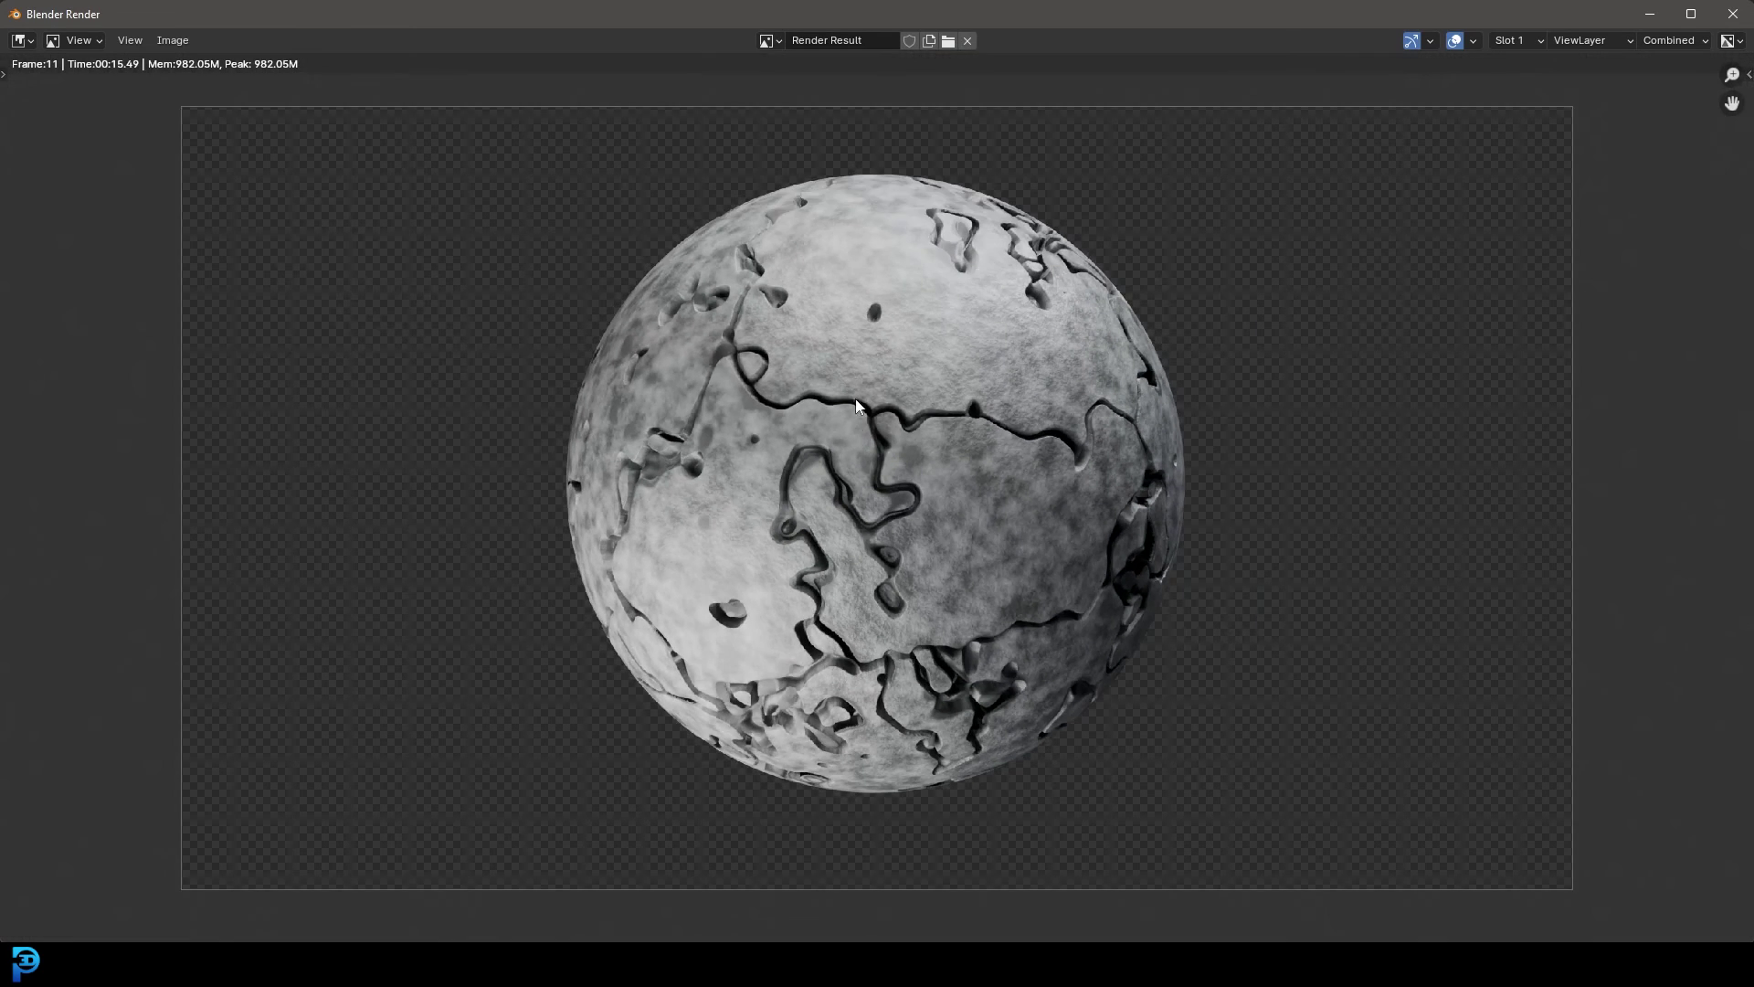
pyautogui.scroll(4, 875, 473)
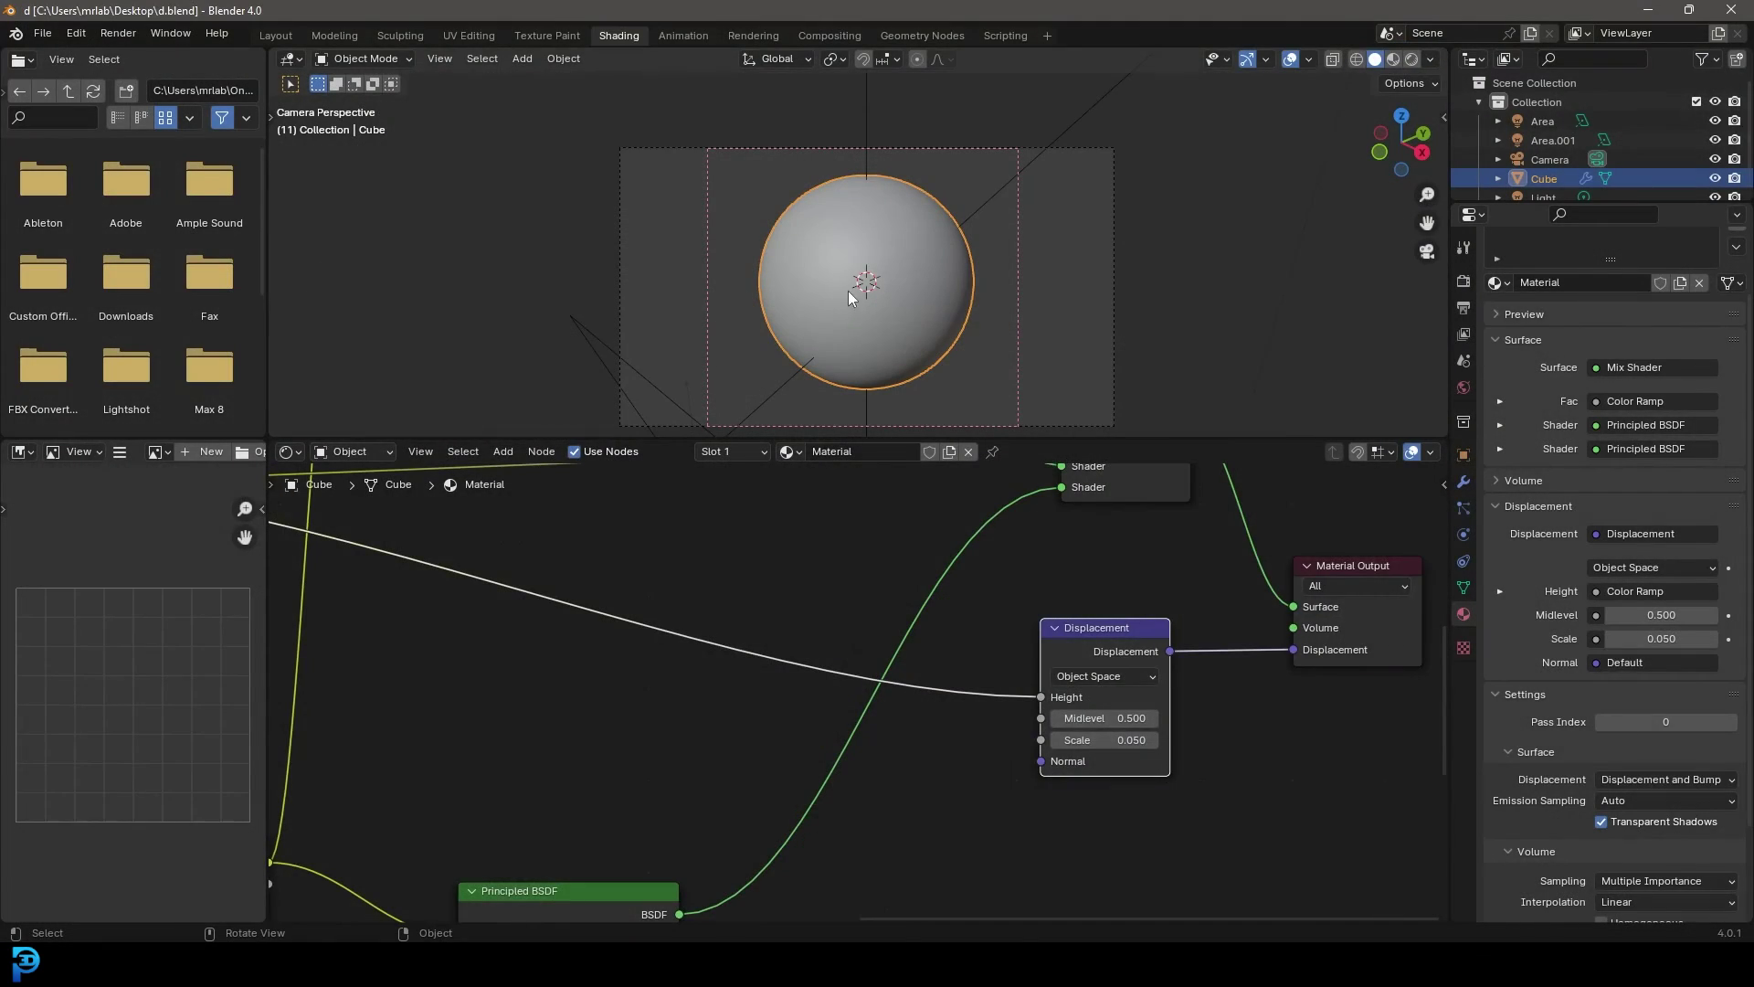
# Switch the 3D viewport back to rendered shading.
pyautogui.scroll(-3, 808, 628)
pyautogui.moveTo(808, 629)
pyautogui.mouseDown(button='middle')
pyautogui.moveTo(870, 510)
pyautogui.moveTo(731, 534)
pyautogui.mouseUp(button='middle')
pyautogui.scroll(4, 855, 240)
pyautogui.press('z')
pyautogui.click(881, 137)
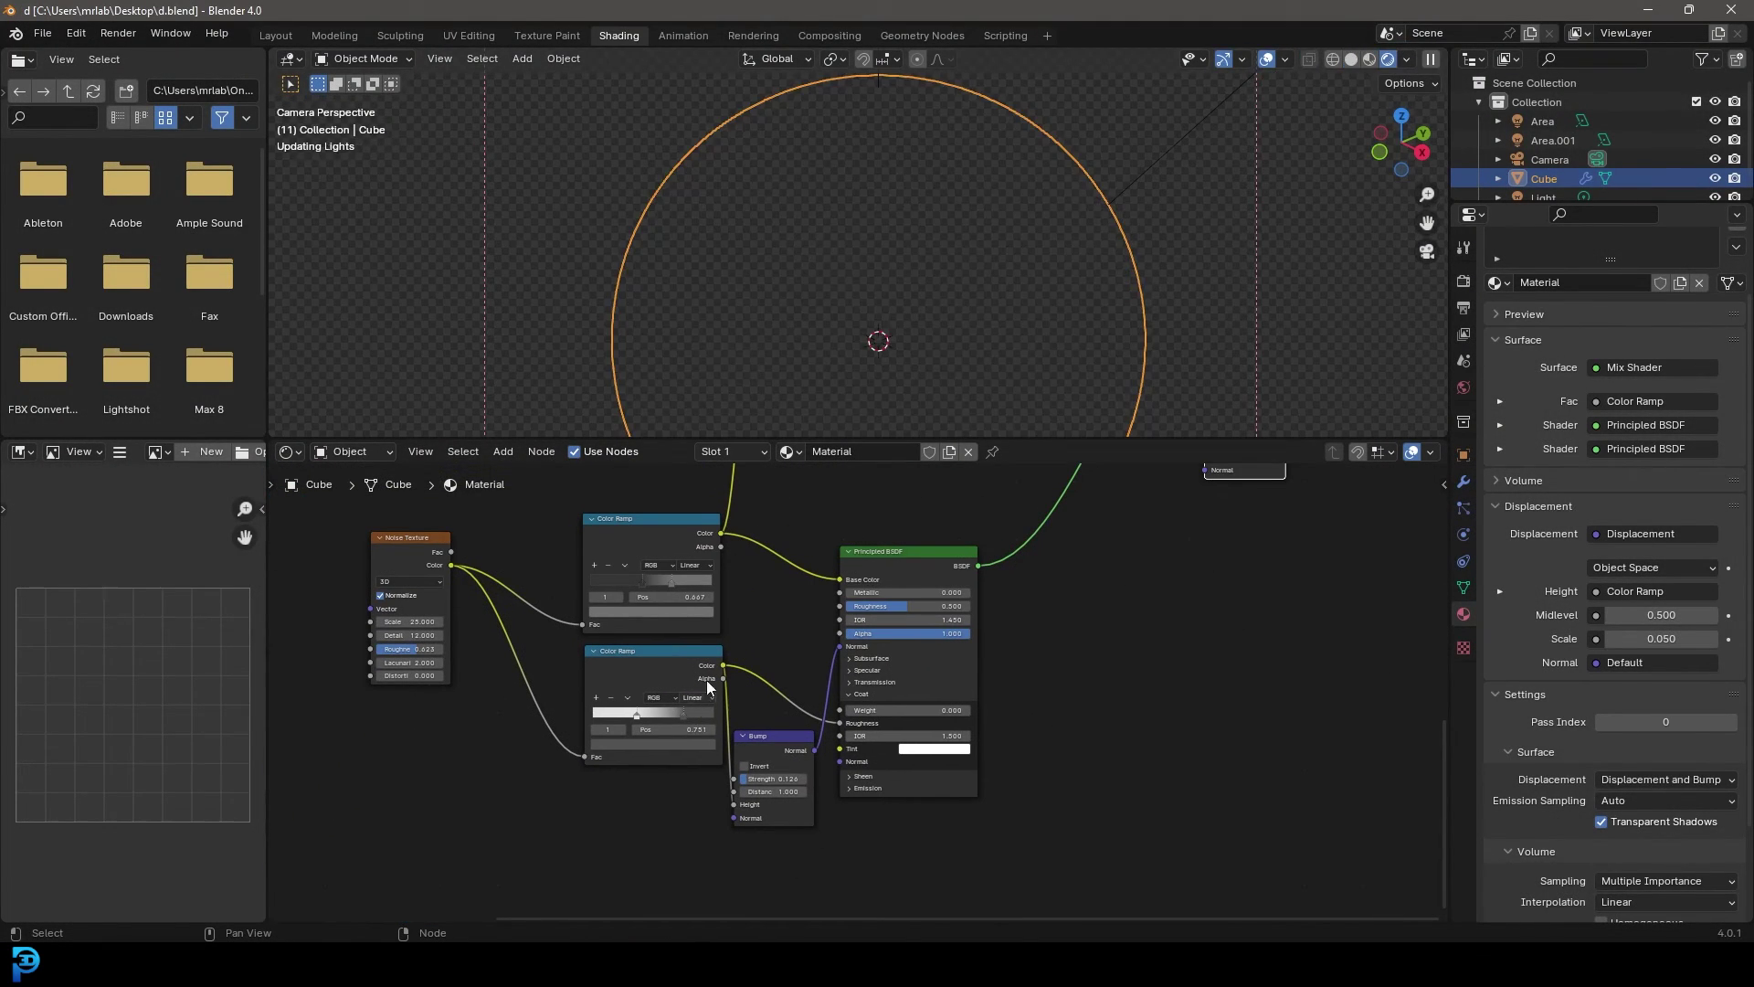
# Thin the cracks by moving the white stop of the crack Color Ramp to position 0.013.
pyautogui.moveTo(740, 556); pyautogui.dragTo(1007, 838, button='middle')
pyautogui.moveTo(673, 763); pyautogui.dragTo(842, 795, button='middle')
pyautogui.scroll(3, 545, 575)
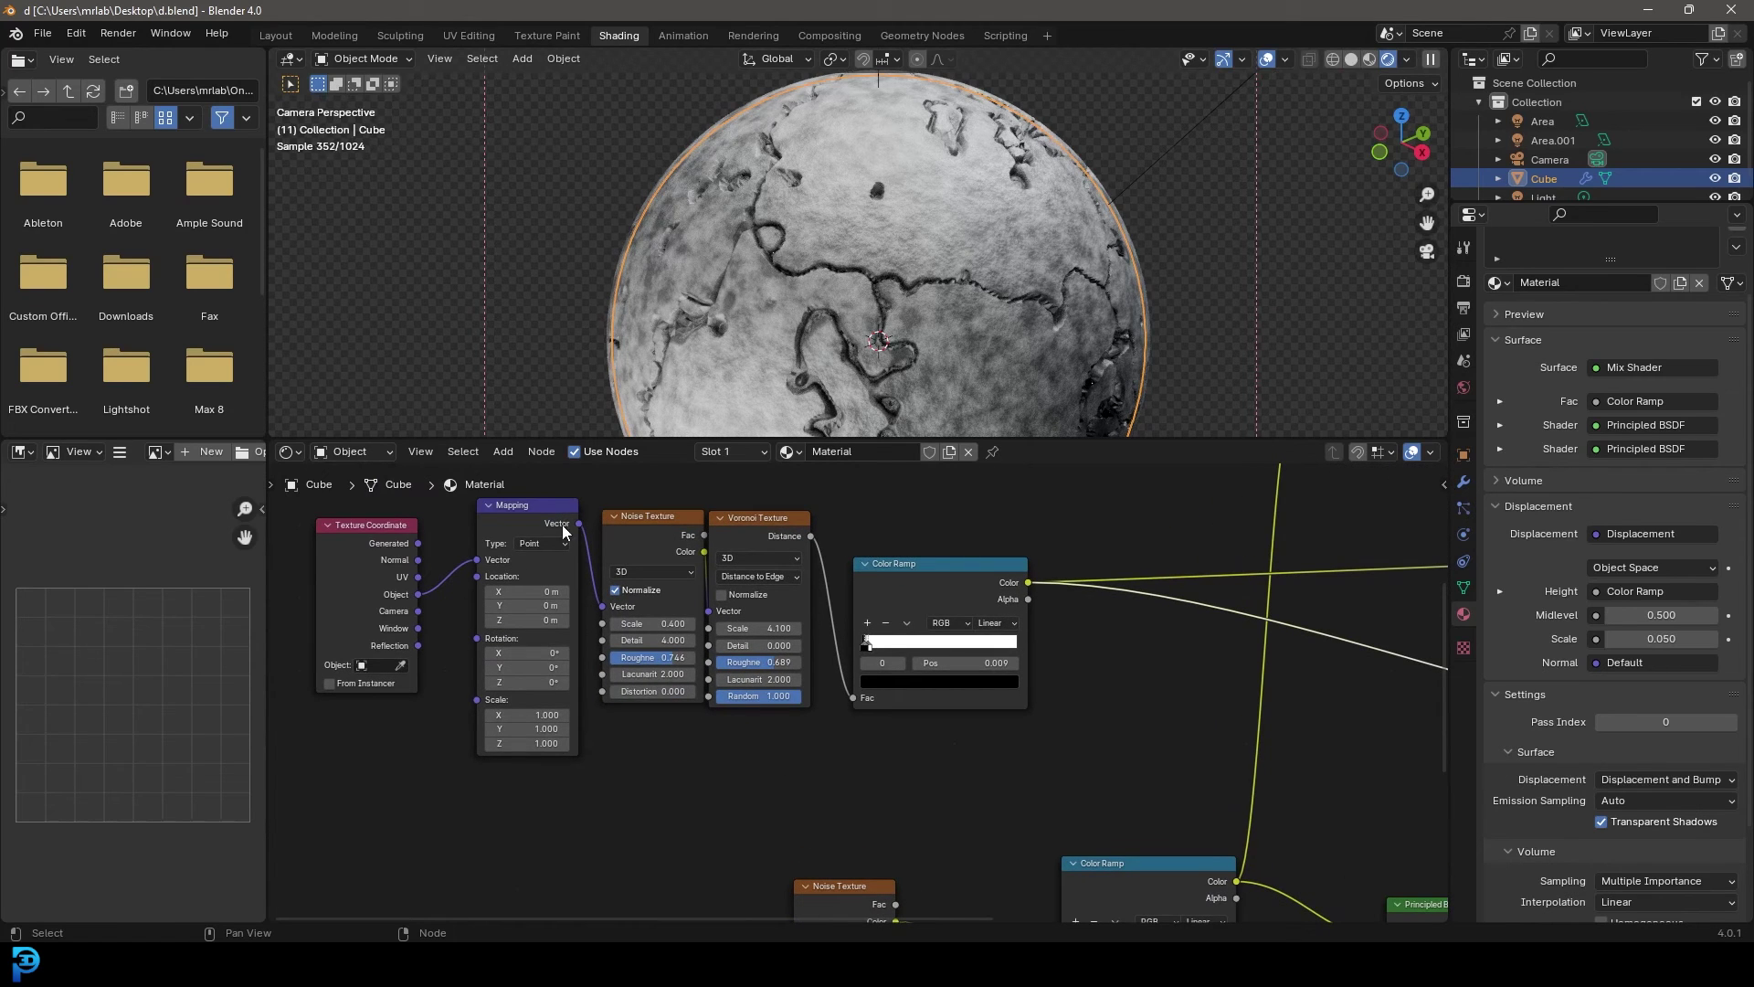
pyautogui.scroll(4, 855, 663)
pyautogui.moveTo(755, 682); pyautogui.dragTo(725, 752, button='middle')
pyautogui.scroll(2, 804, 722)
pyautogui.moveTo(885, 653); pyautogui.dragTo(863, 659)
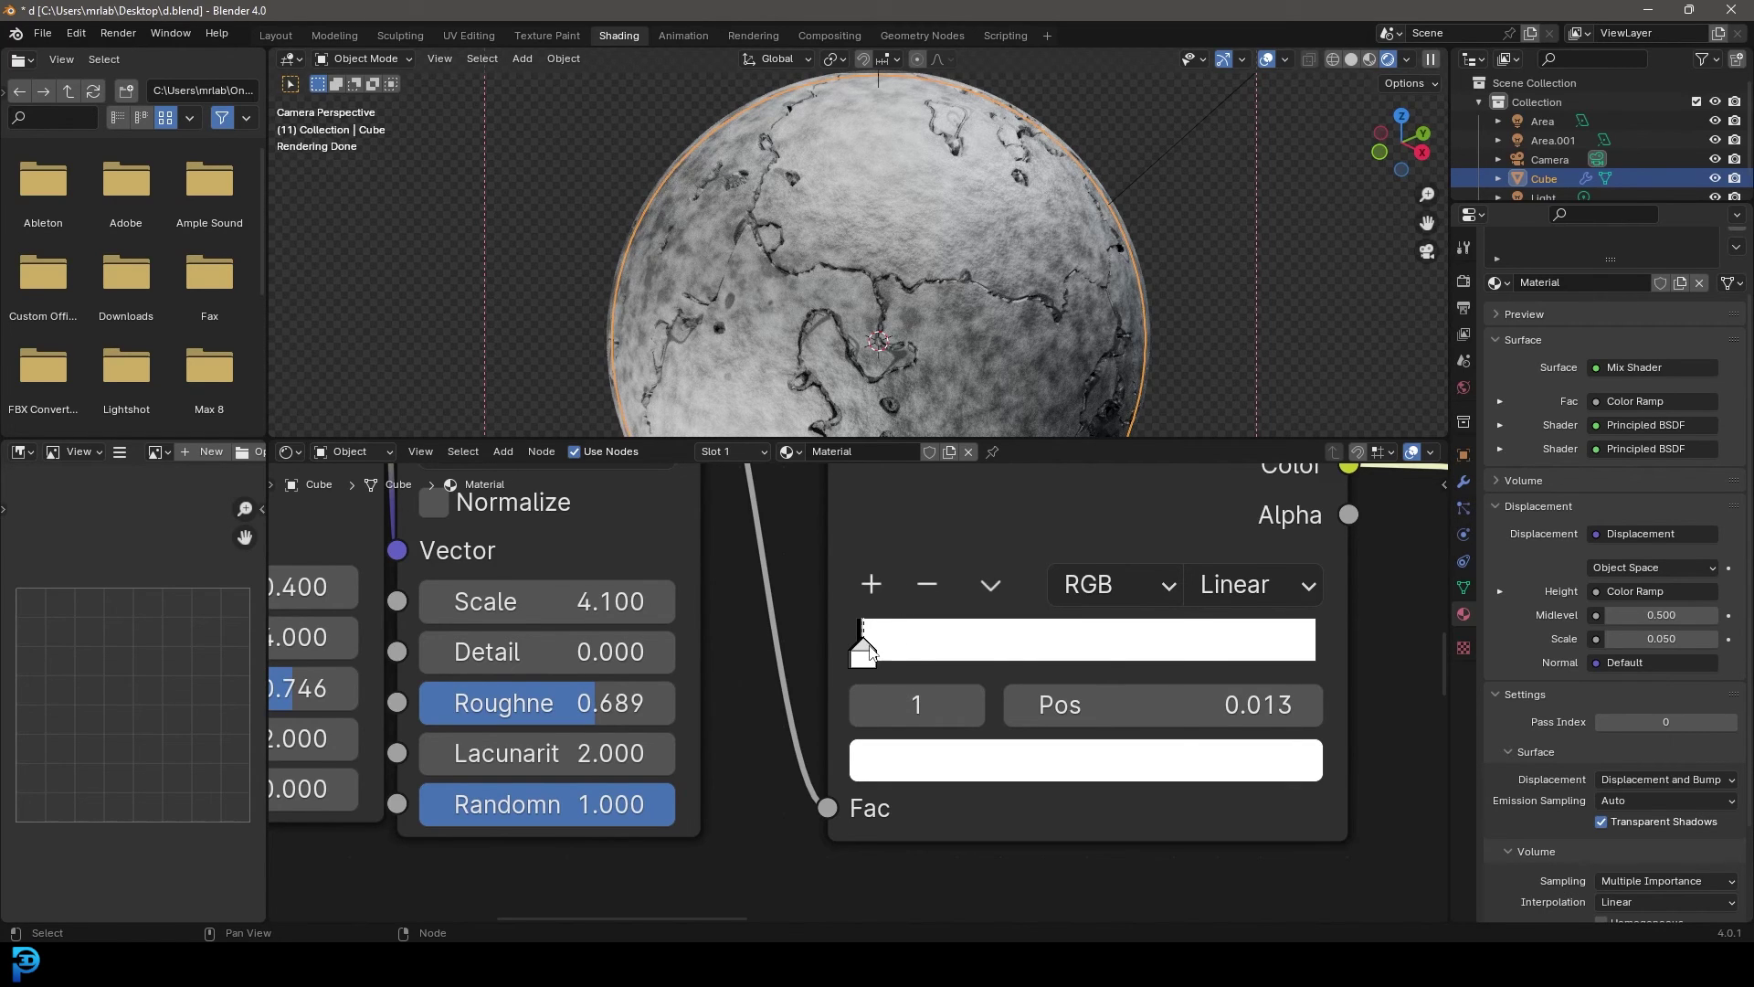
# Set the Voronoi Texture's Scale to 4.
pyautogui.moveTo(546, 602); pyautogui.dragTo(883, 631, button='middle')
pyautogui.moveTo(882, 631); pyautogui.dragTo(827, 631)
pyautogui.click(898, 633)
pyautogui.write('4')
pyautogui.press('Return')
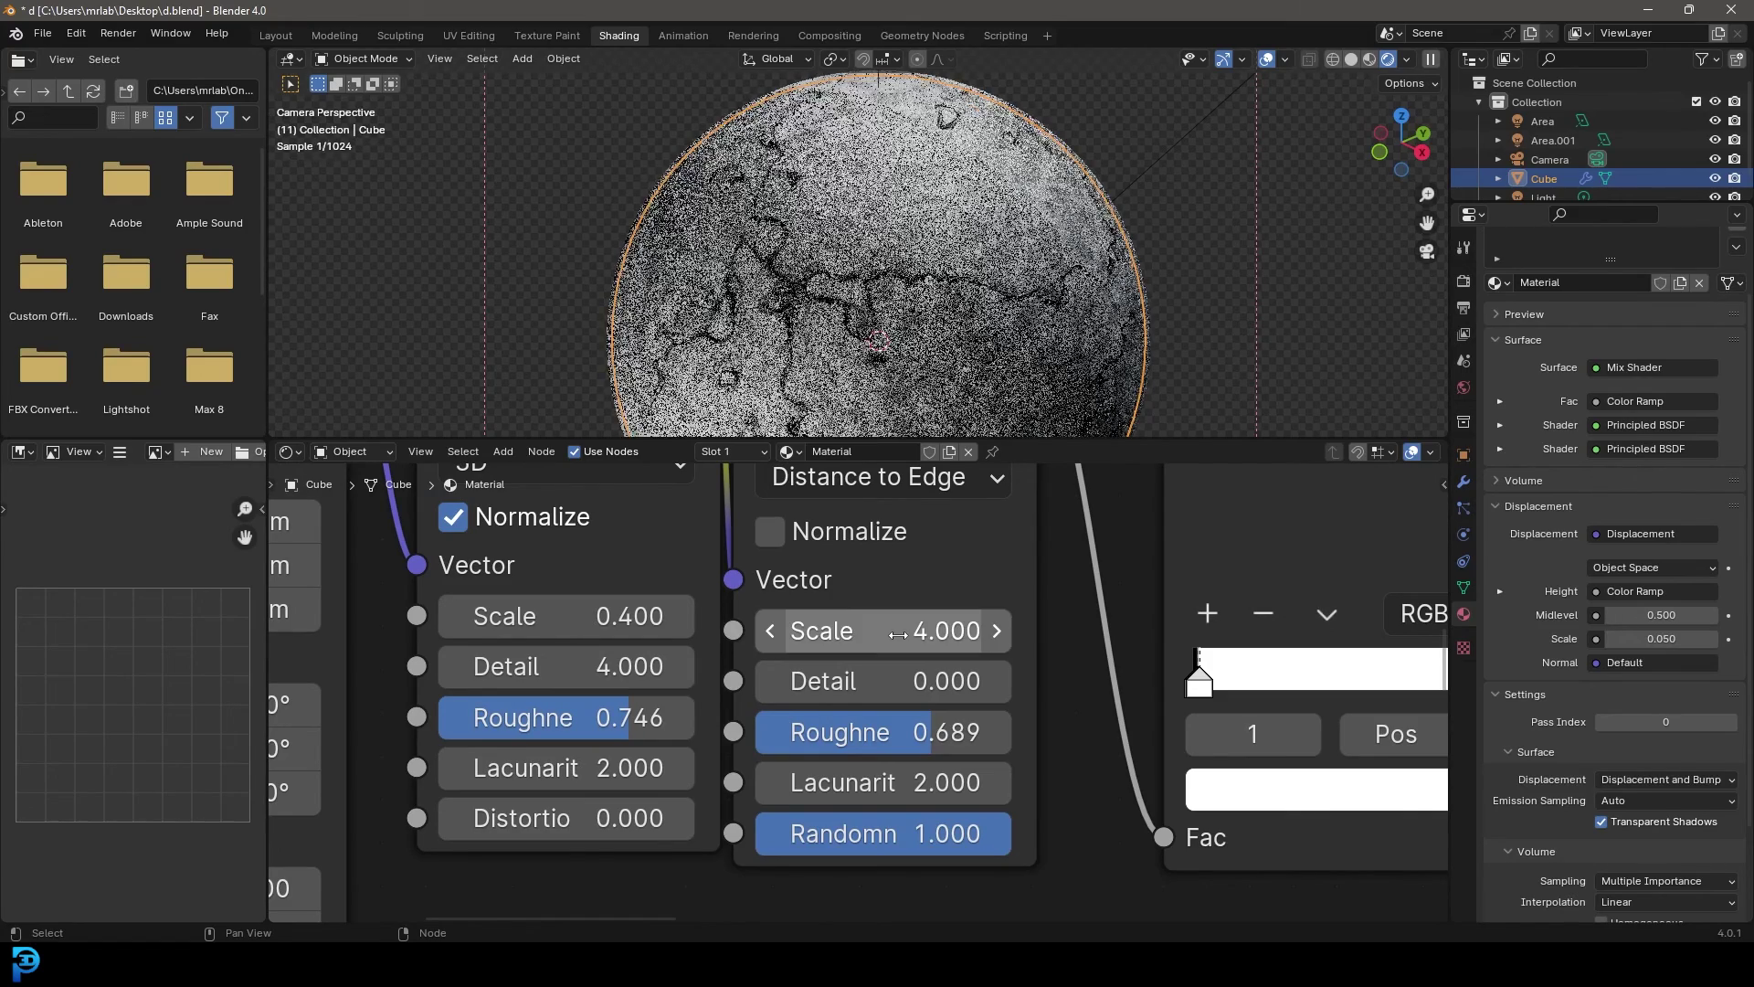
pyautogui.scroll(-2, 934, 256)
pyautogui.keyDown('shift'); pyautogui.moveTo(921, 313); pyautogui.dragTo(918, 234, button='middle'); pyautogui.keyUp('shift')
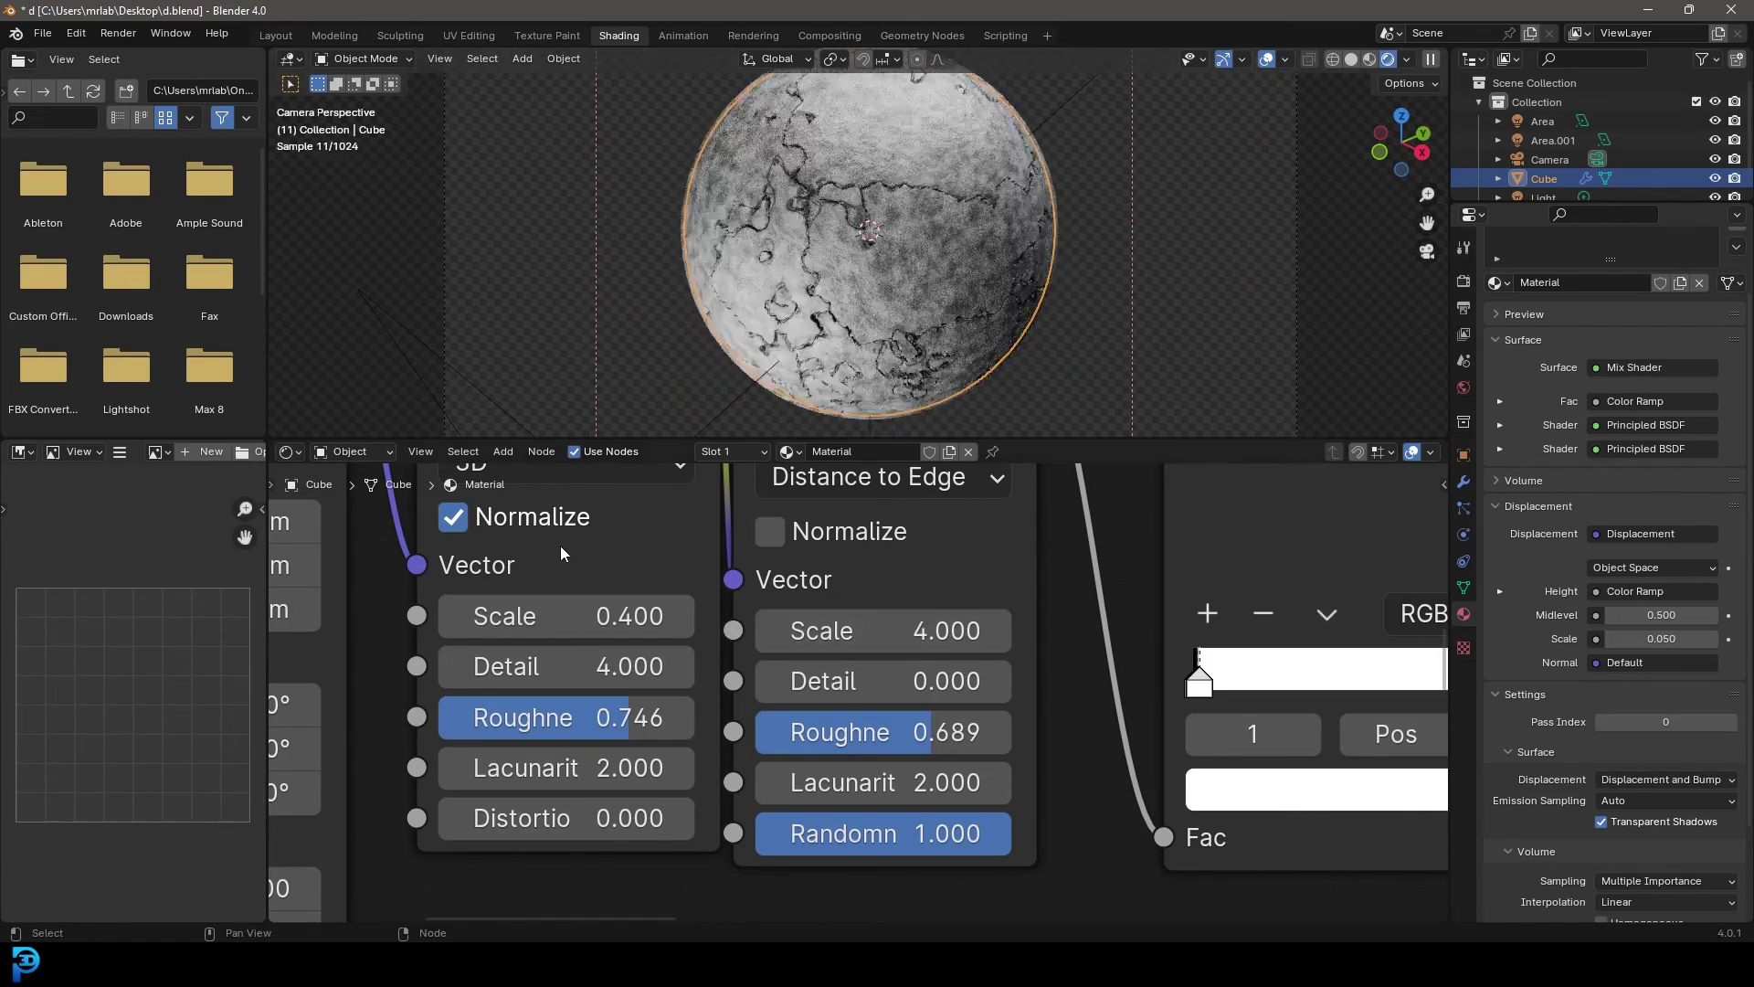
# Try a Scale of 0.3 on the Noise Texture that feeds the Voronoi Texture.
pyautogui.click(544, 617)
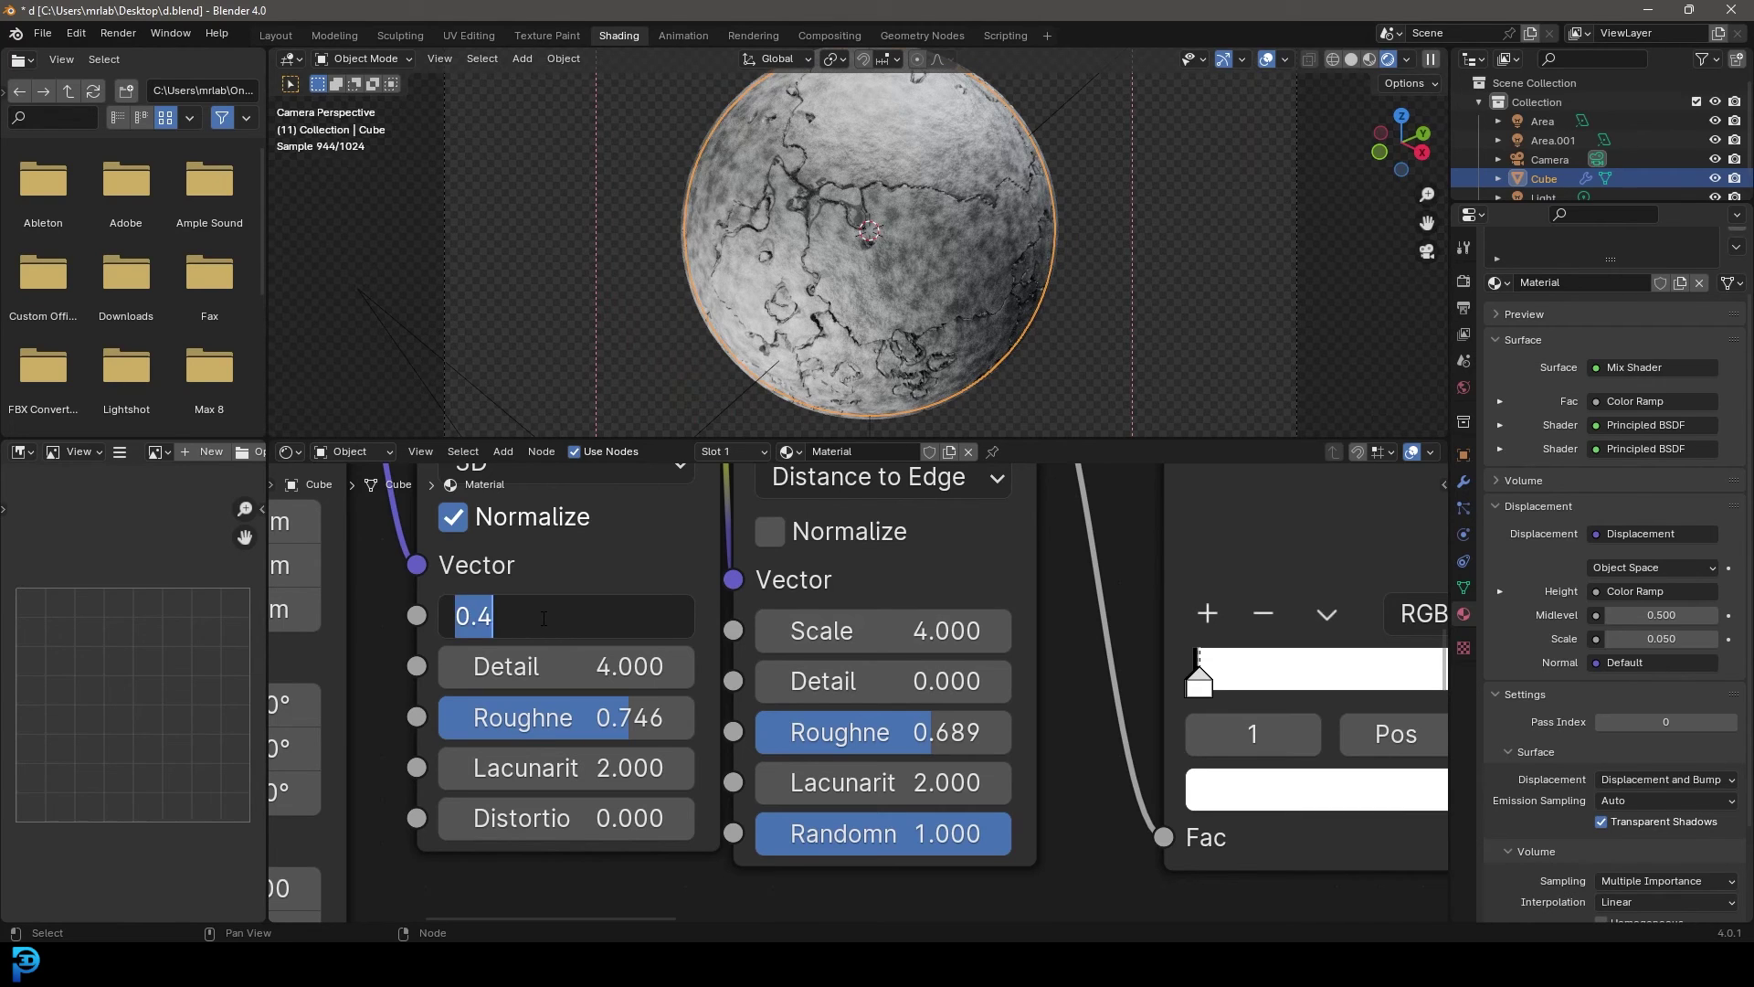
pyautogui.write('0.3')
pyautogui.press('Return')
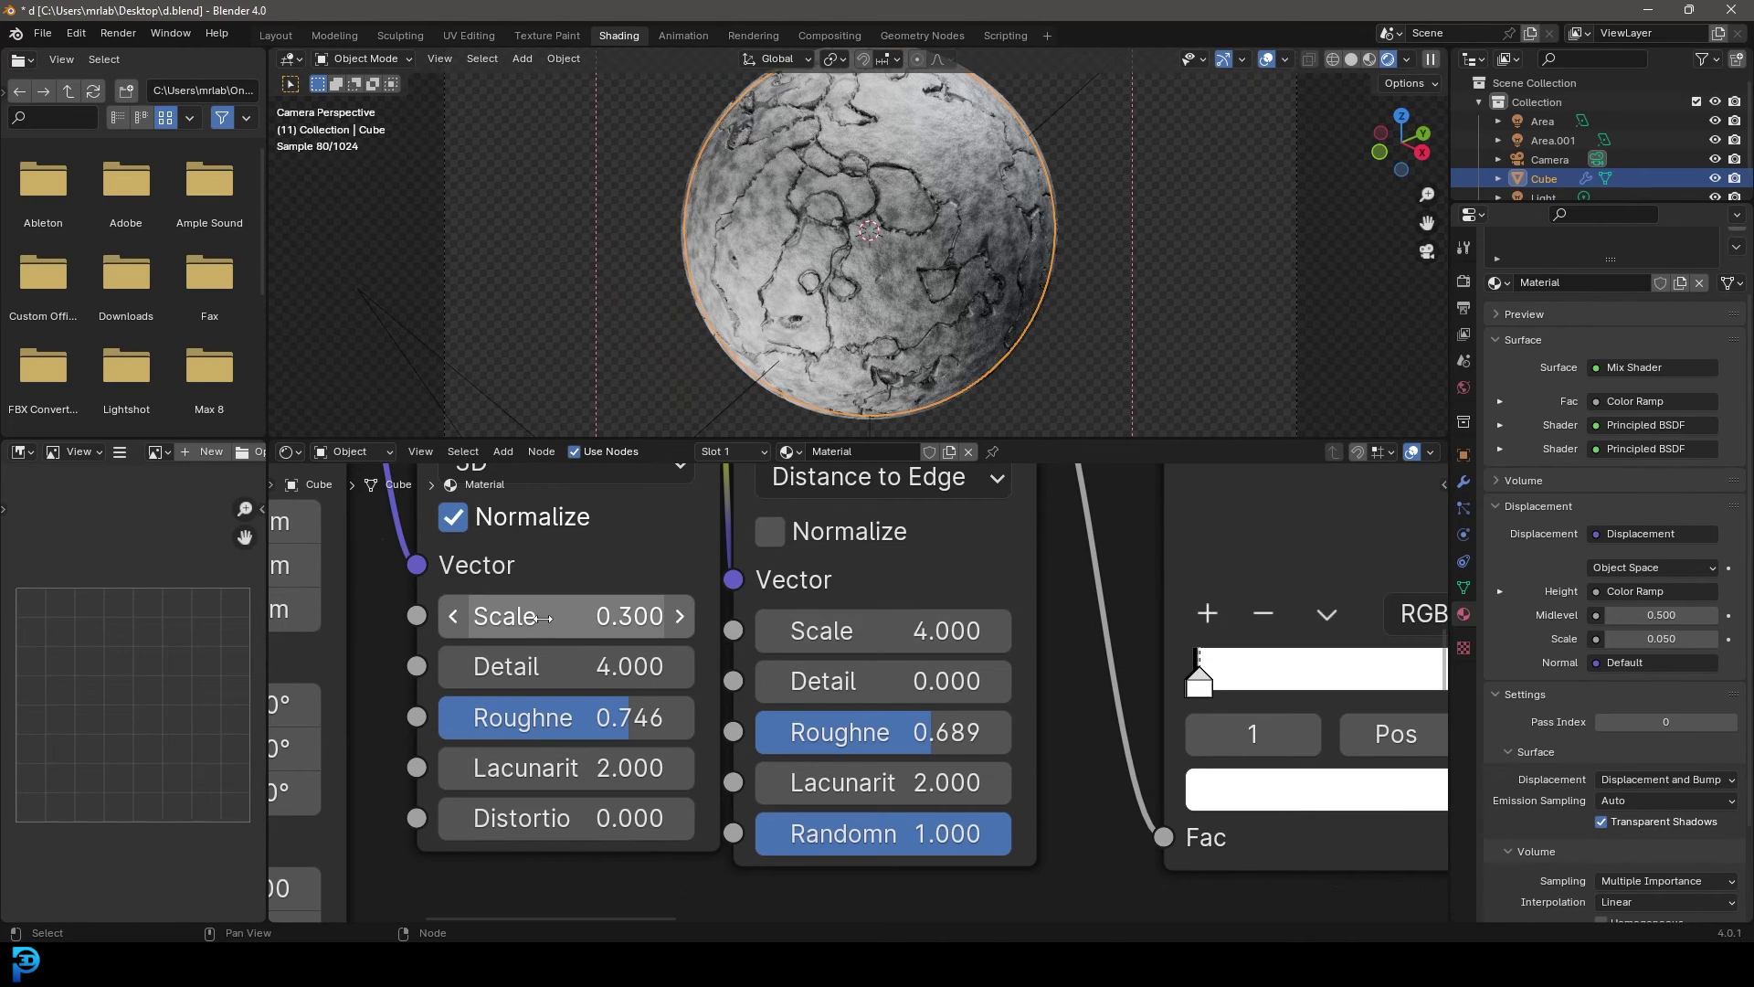
# Set the Noise Texture feeding the Voronoi to a Scale of 0.35 and a Roughness of 0.516.
pyautogui.click(543, 618)
pyautogui.write('0.35')
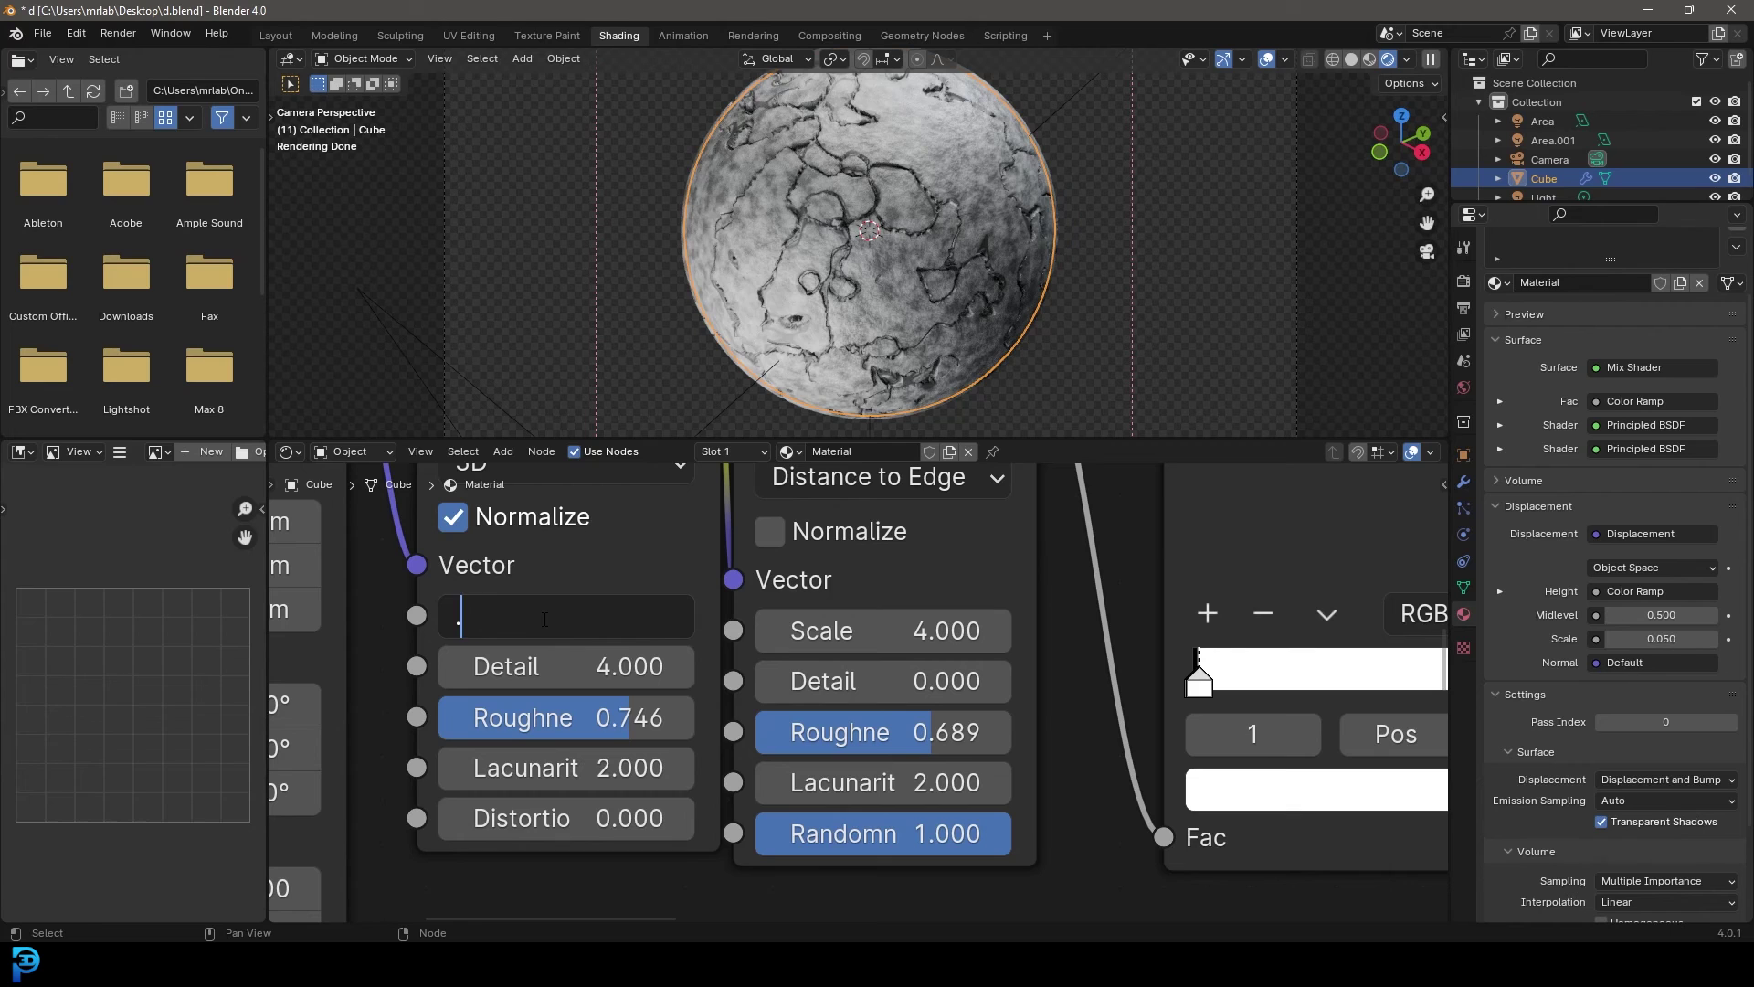
pyautogui.press('Return')
pyautogui.moveTo(630, 720); pyautogui.dragTo(572, 721)
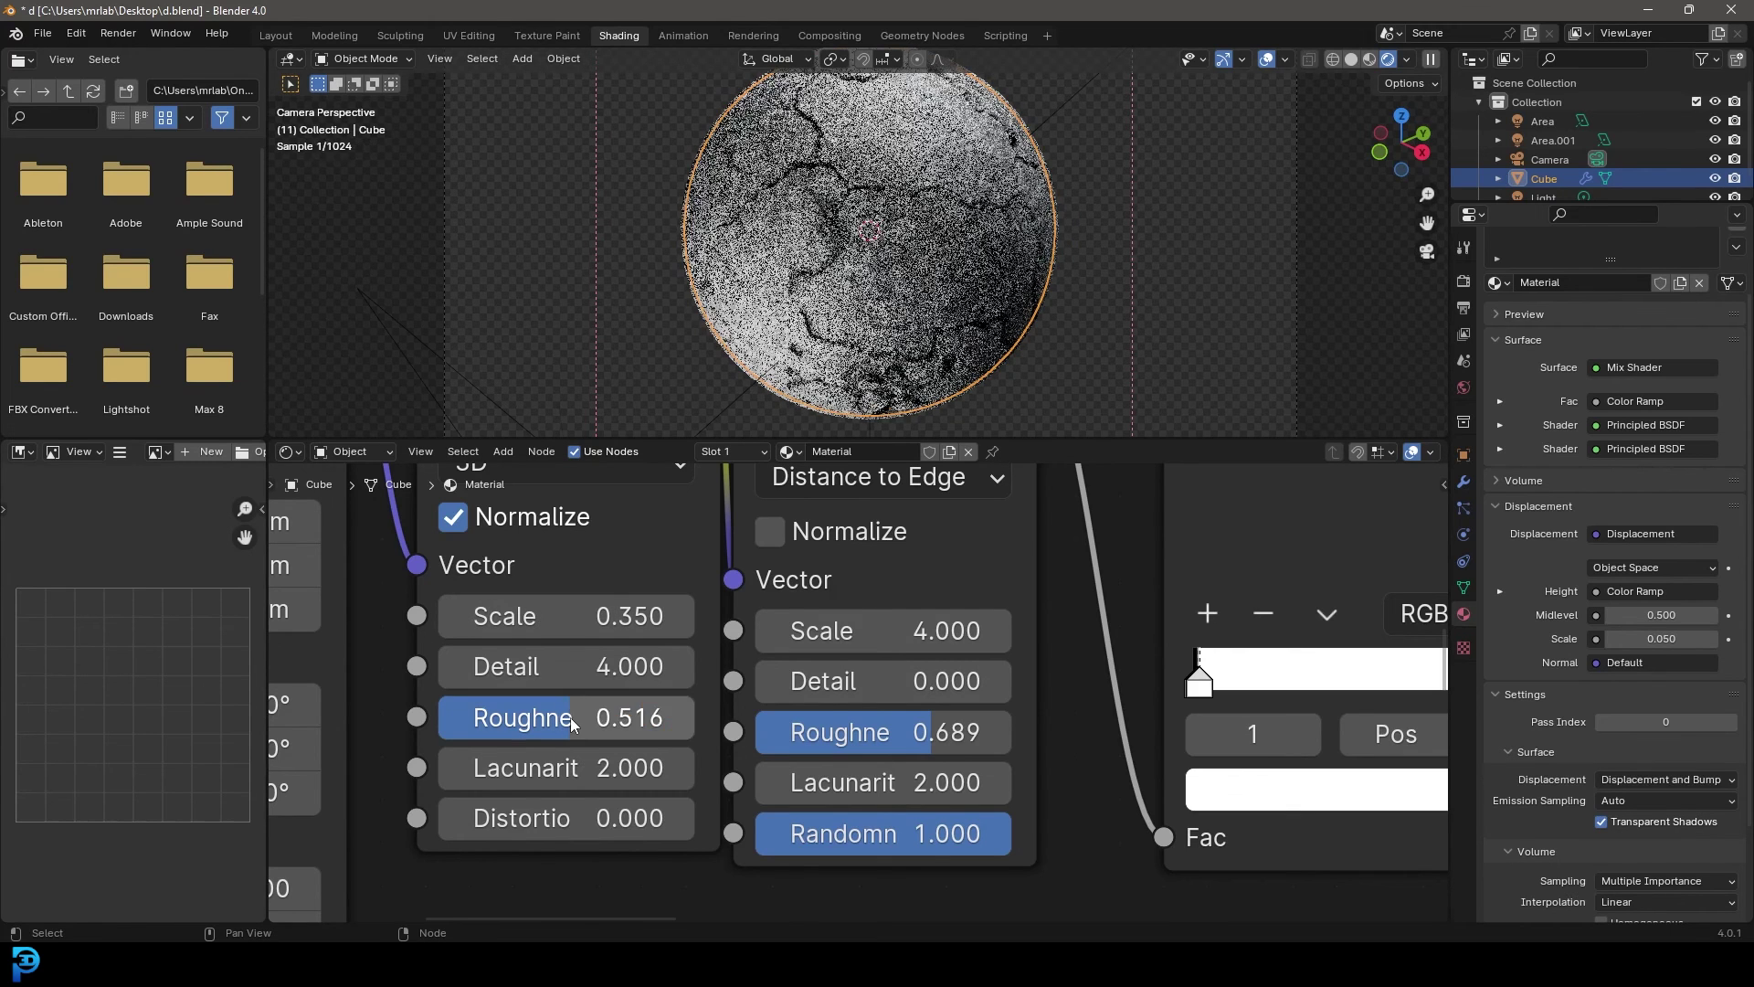
pyautogui.moveTo(628, 537); pyautogui.dragTo(648, 723, button='middle')
pyautogui.scroll(-2, 588, 534)
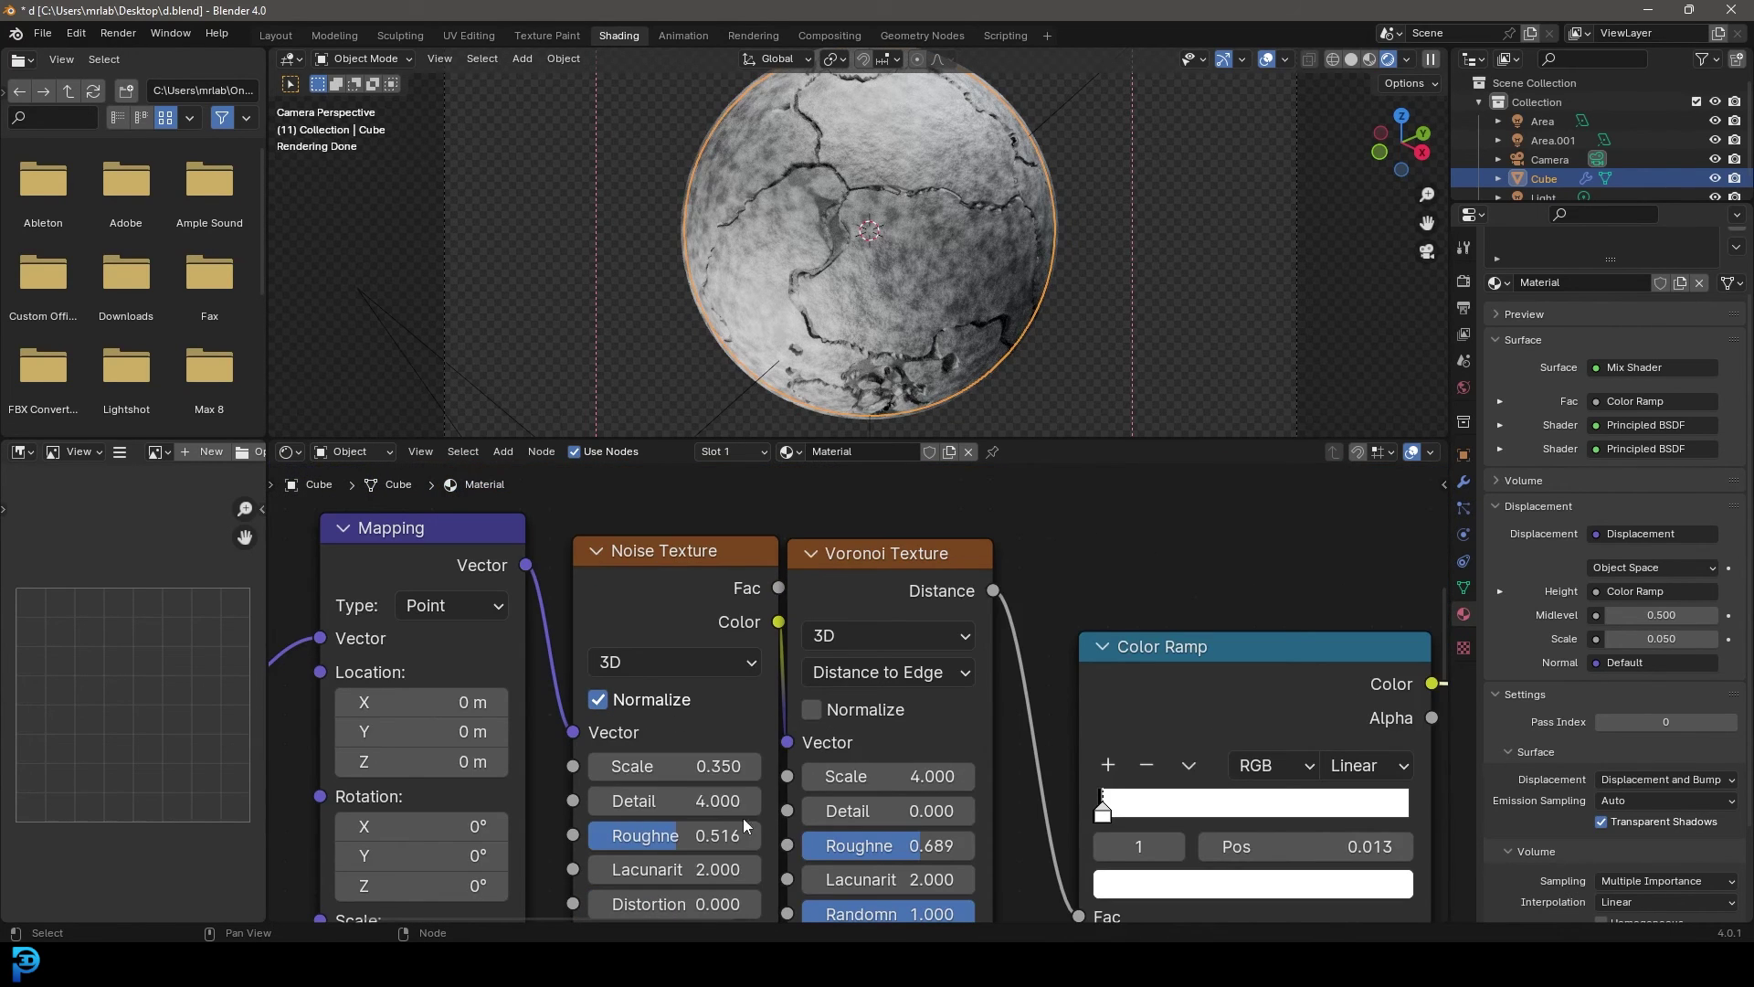
# Save the file with the viewport in solid shading, and render the image to examine the reshaped cracks.
pyautogui.press('z')
pyautogui.click(1104, 230)
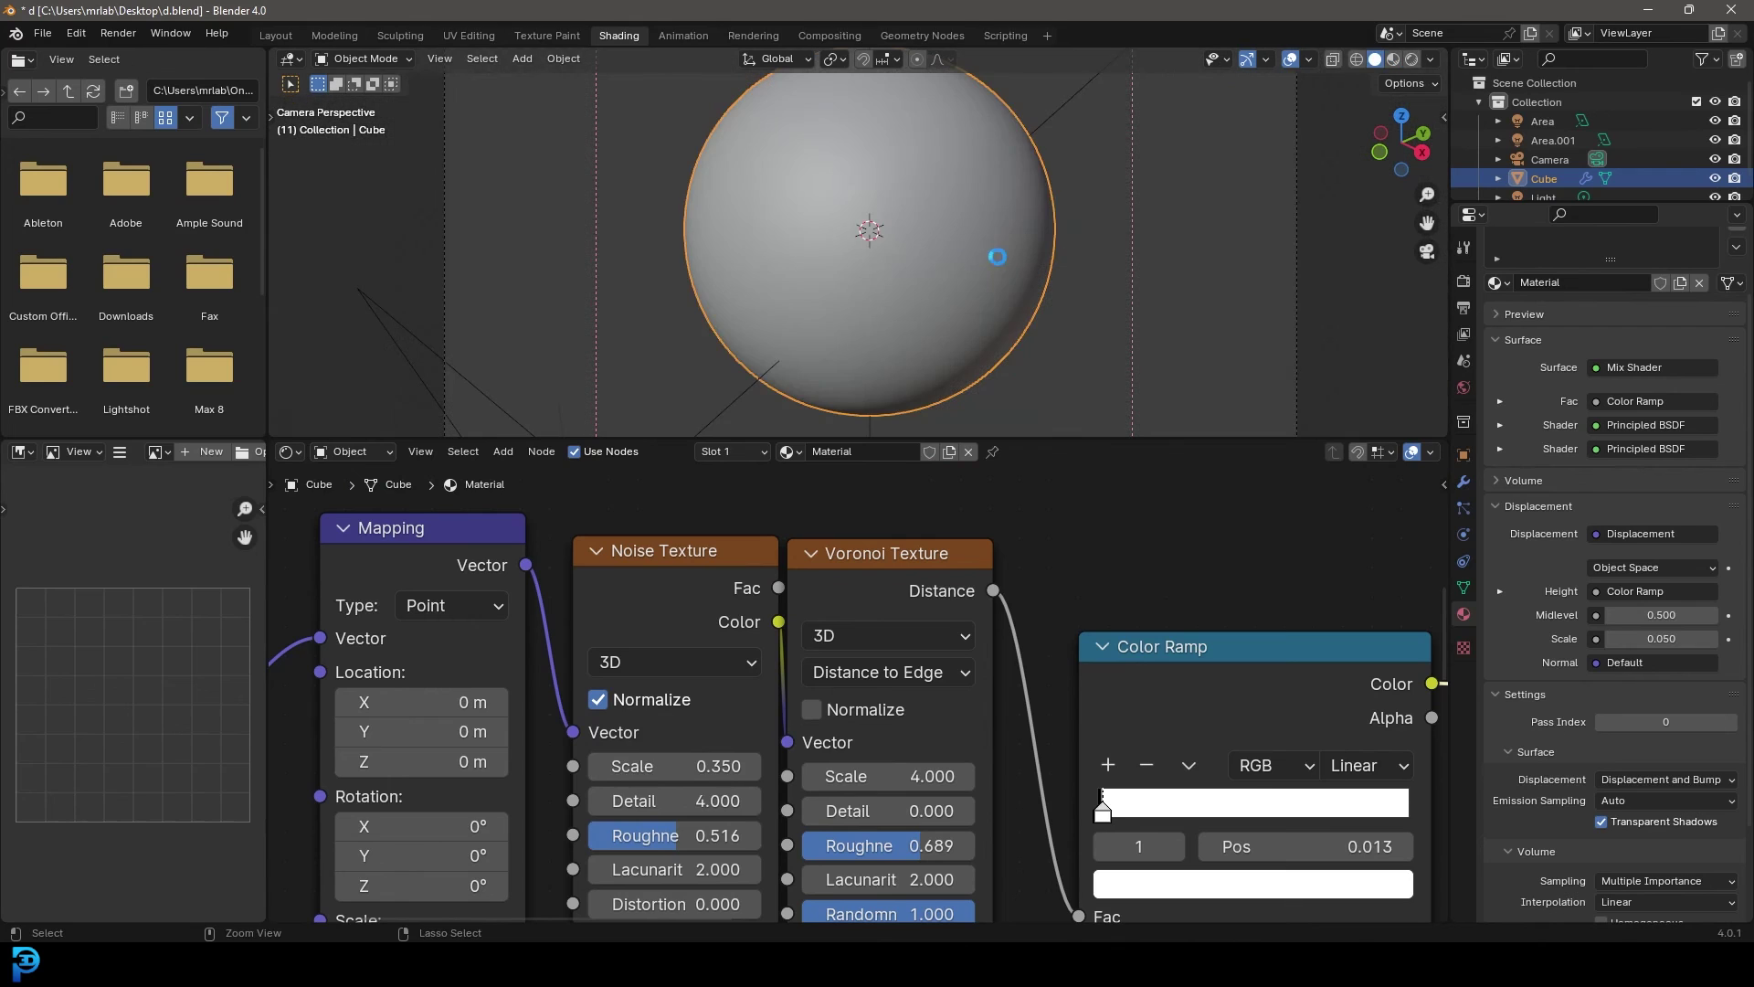
pyautogui.hotkey('ctrl', 's')
pyautogui.click(117, 33)
pyautogui.click(156, 55)
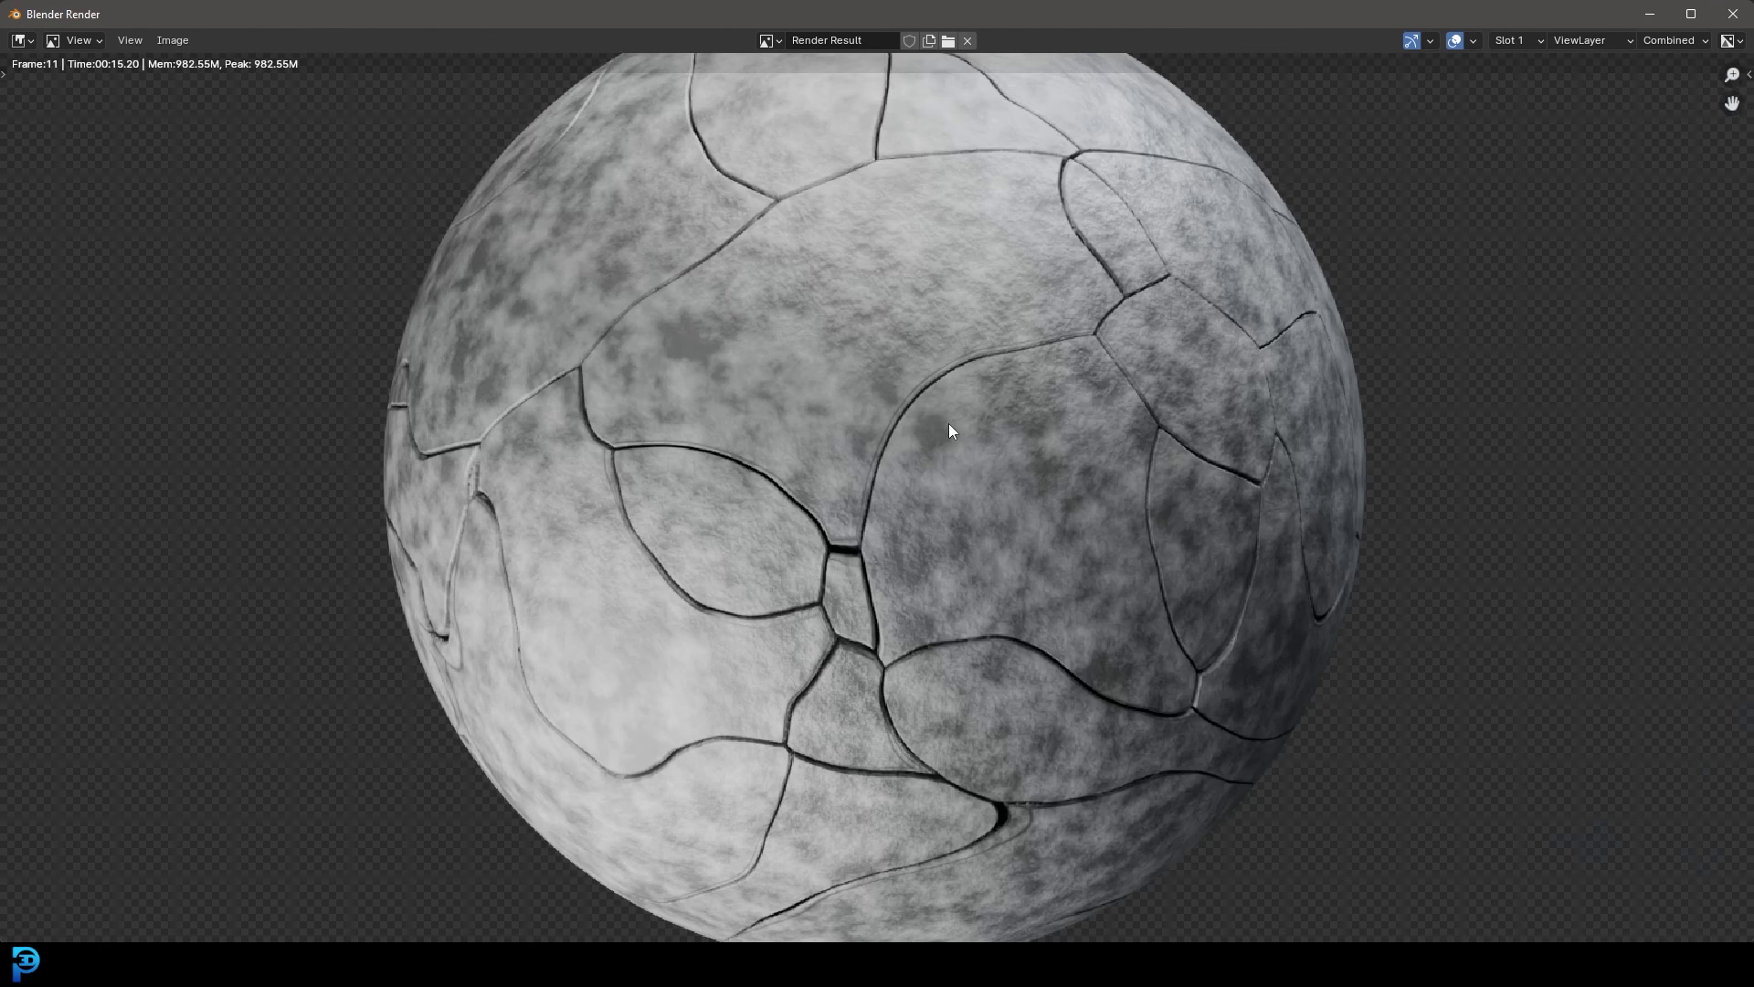
pyautogui.scroll(-2, 807, 333)
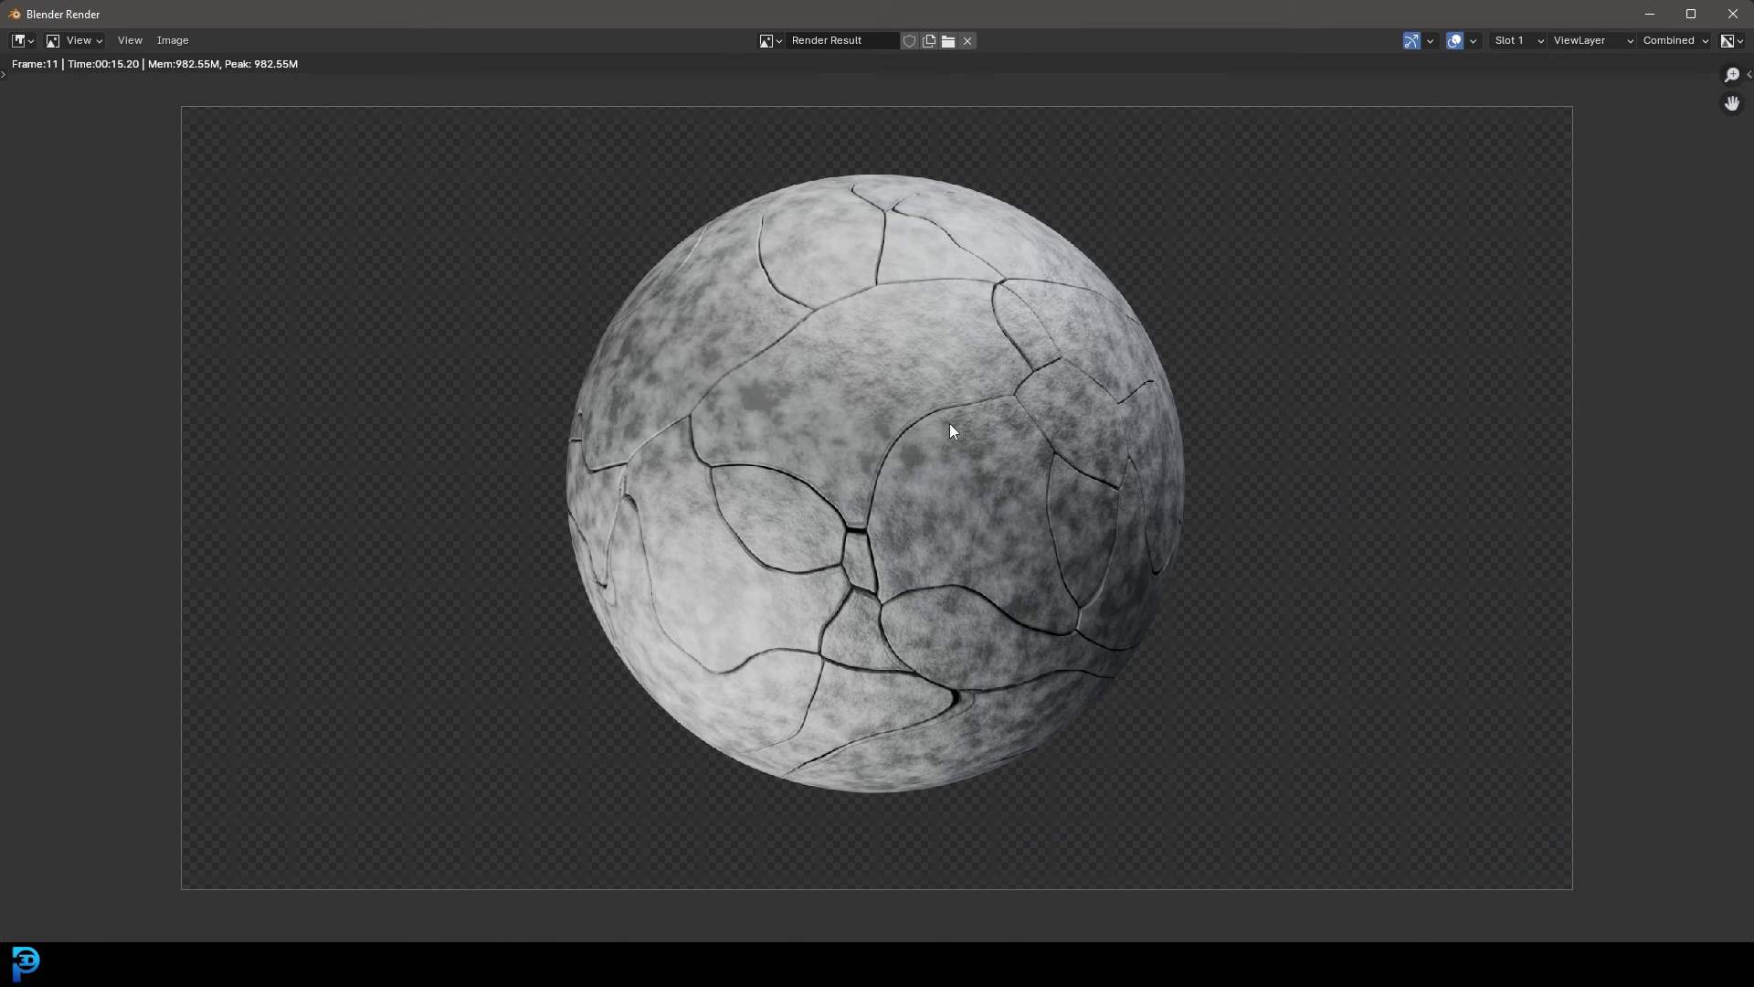
pyautogui.press('Escape')
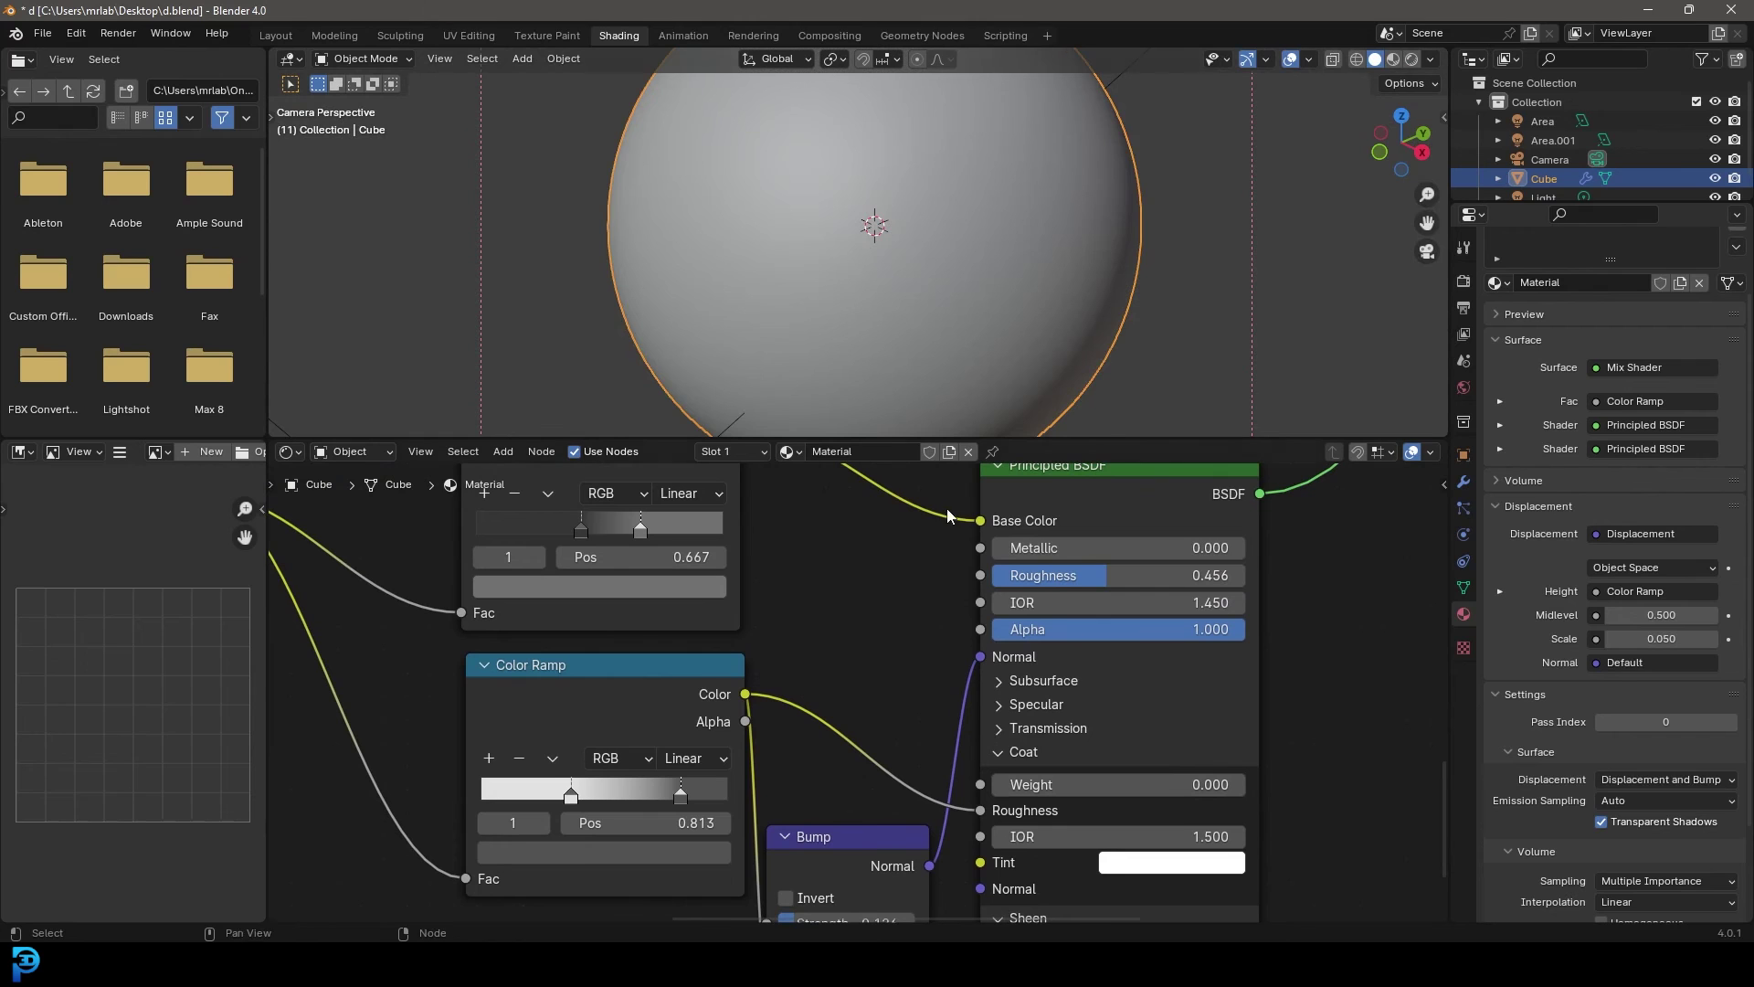
# Move the lower Color Ramp's link from Coat Roughness to the Principled BSDF's main Roughness and preview it in rendered shading.
pyautogui.moveTo(846, 568); pyautogui.dragTo(778, 502, button='middle')
pyautogui.moveTo(823, 706); pyautogui.dragTo(833, 794, button='middle')
pyautogui.scroll(2, 830, 644)
pyautogui.scroll(1, 894, 818)
pyautogui.moveTo(935, 836); pyautogui.dragTo(971, 627)
pyautogui.press('z')
pyautogui.click(923, 157)
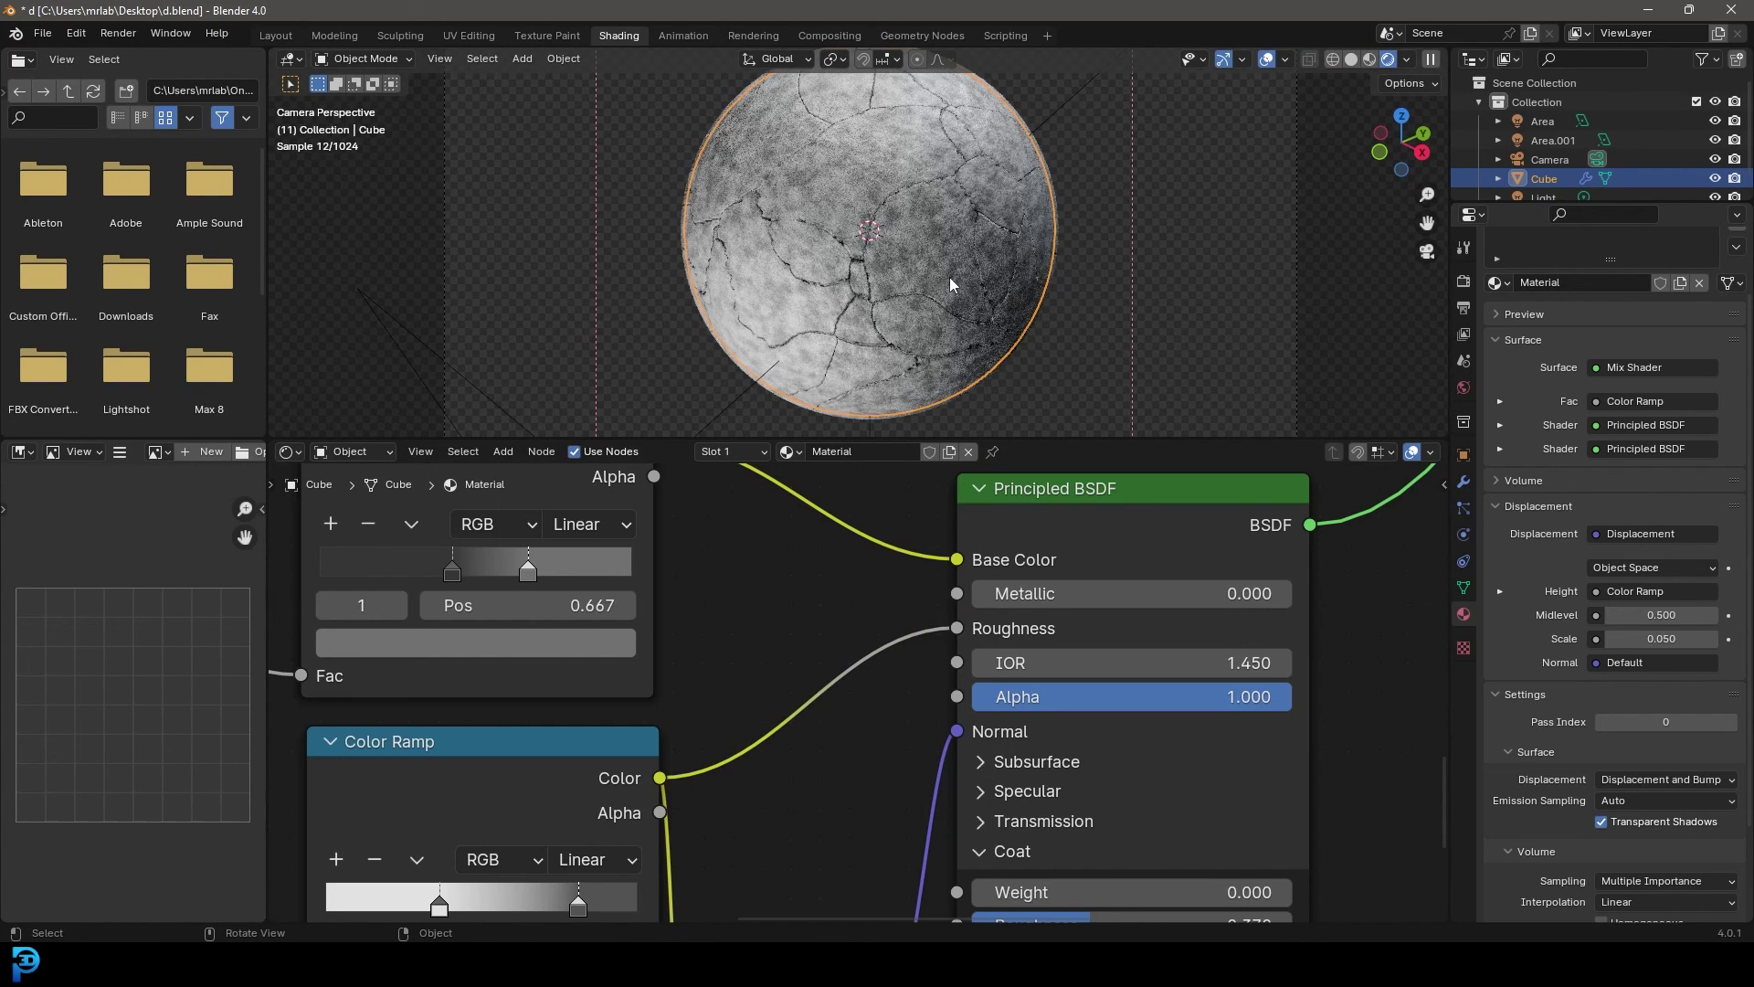
# Cut the Color Ramp link to the Principled BSDF's Roughness and set that Roughness to 0.758.
pyautogui.moveTo(800, 632); pyautogui.dragTo(807, 545, button='middle')
pyautogui.scroll(2, 809, 552)
pyautogui.keyDown('ctrl'); pyautogui.moveTo(814, 540); pyautogui.dragTo(870, 641, button='right'); pyautogui.keyUp('ctrl')
pyautogui.moveTo(863, 574); pyautogui.dragTo(786, 619, button='middle')
pyautogui.scroll(2, 1010, 569)
pyautogui.moveTo(1093, 576); pyautogui.dragTo(1230, 576)
# Return the viewport to solid shading and render the image with the rougher concrete surface.
pyautogui.press('z')
pyautogui.click(1083, 297)
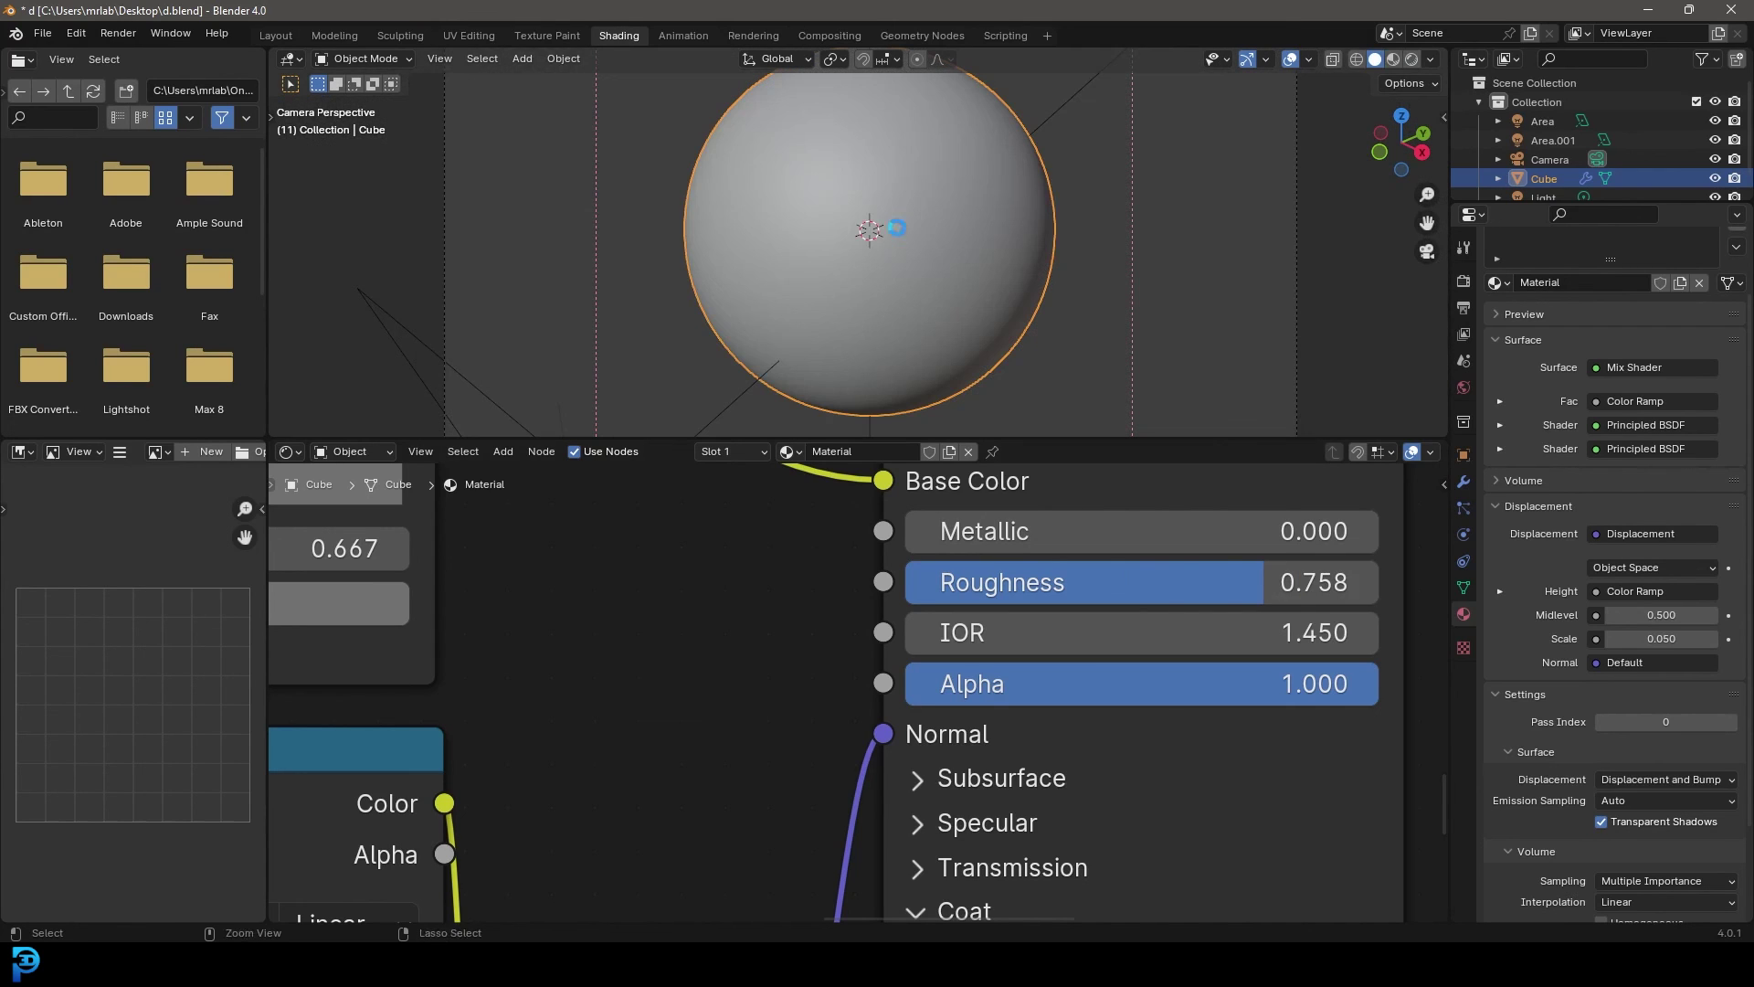
pyautogui.click(111, 34)
pyautogui.click(157, 55)
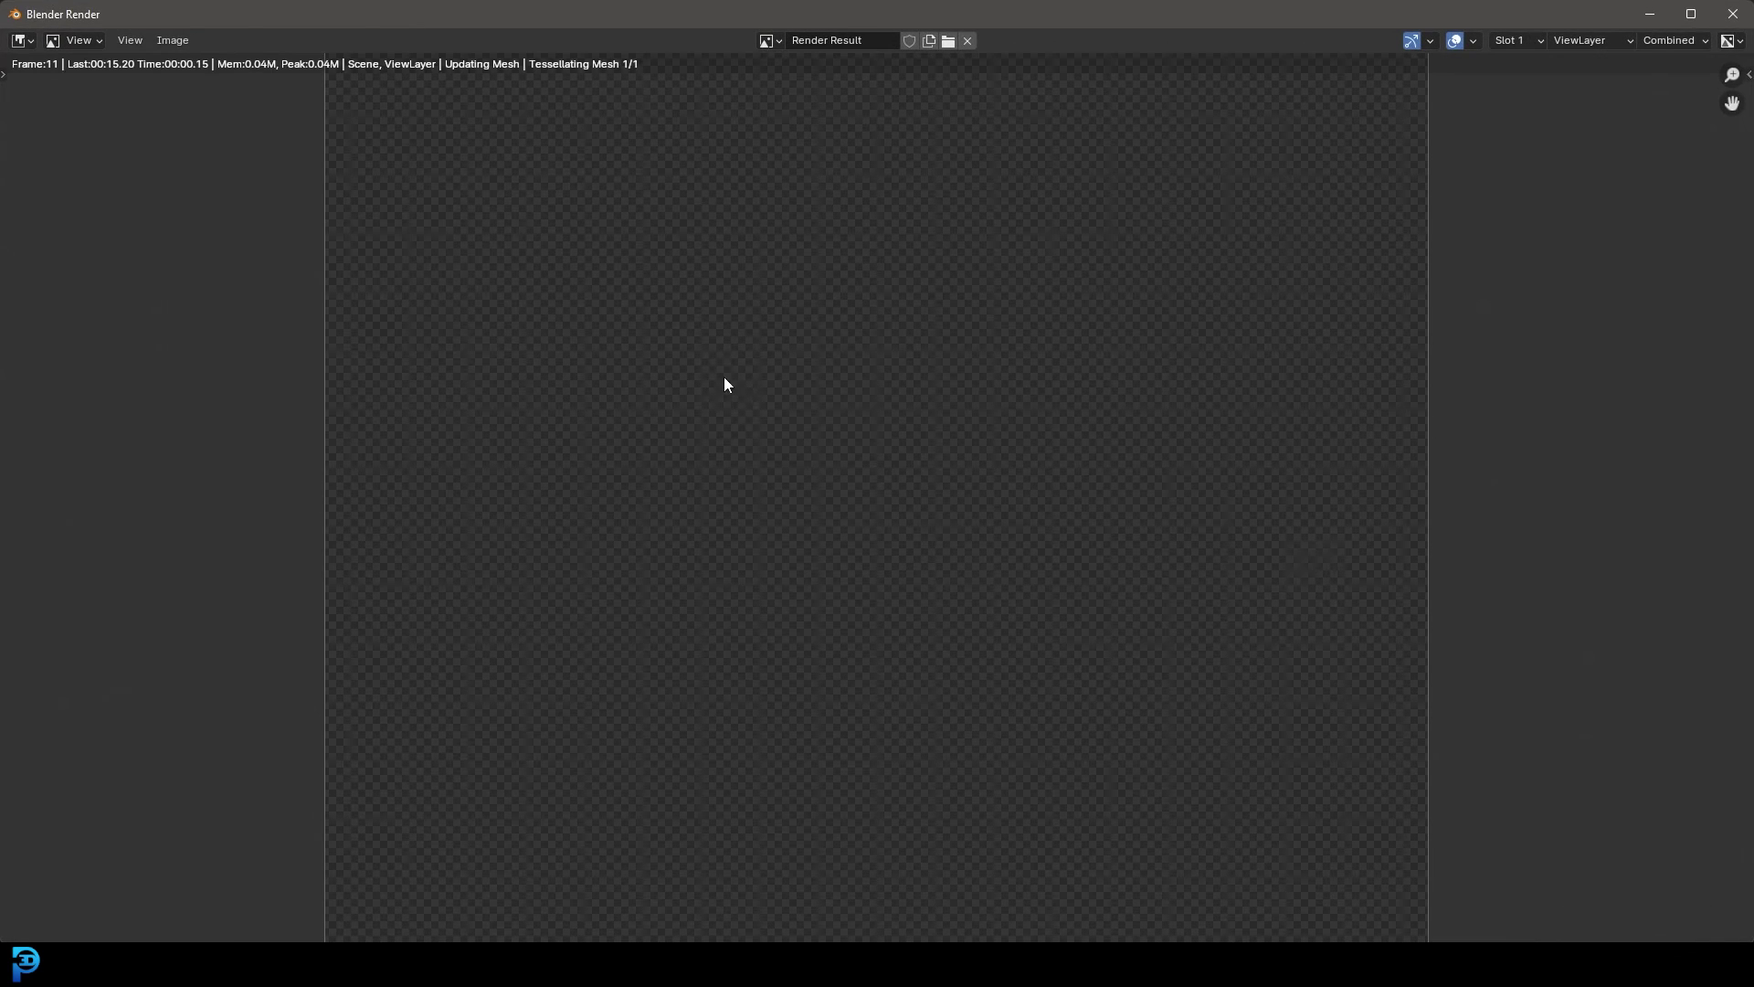